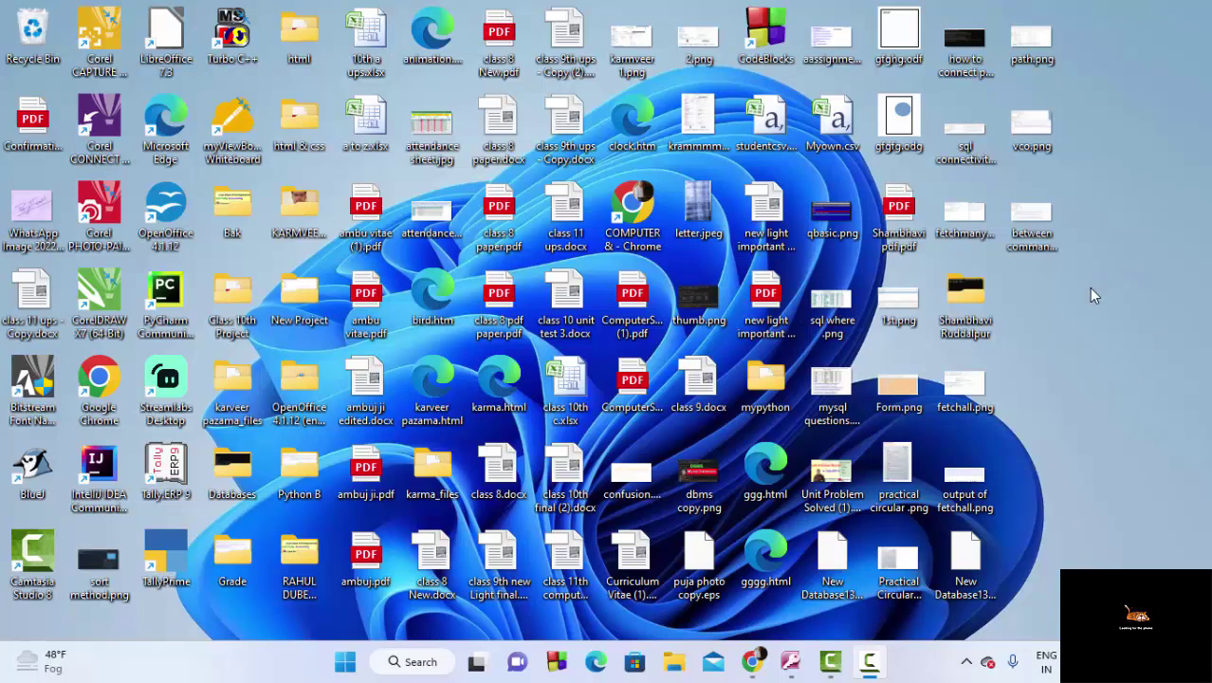
- Refresh the desktop four times from its right-click menu
{"action": "right_click", "coordinate": [1085, 159]}
{"action": "left_click", "coordinate": [1020, 239]}
{"action": "right_click", "coordinate": [1121, 144]}
{"action": "left_click", "coordinate": [1075, 218]}
{"action": "right_click", "coordinate": [1143, 179]}
{"action": "left_click", "coordinate": [1040, 256]}
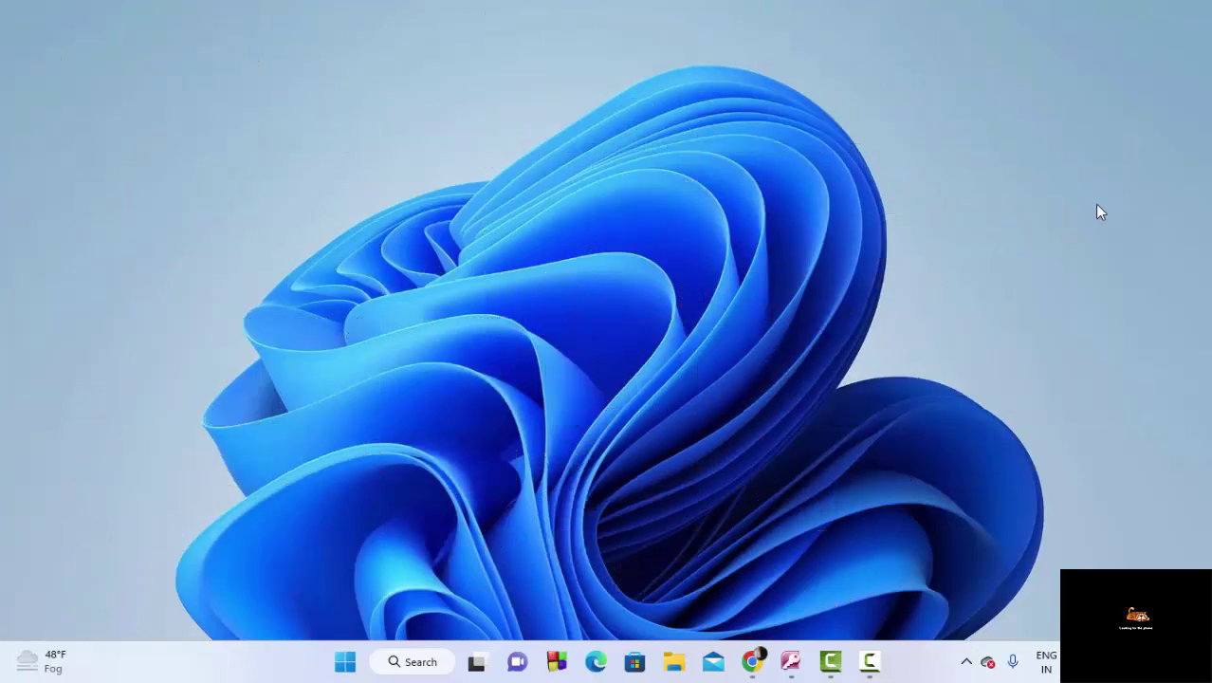
{"action": "right_click", "coordinate": [1098, 190]}
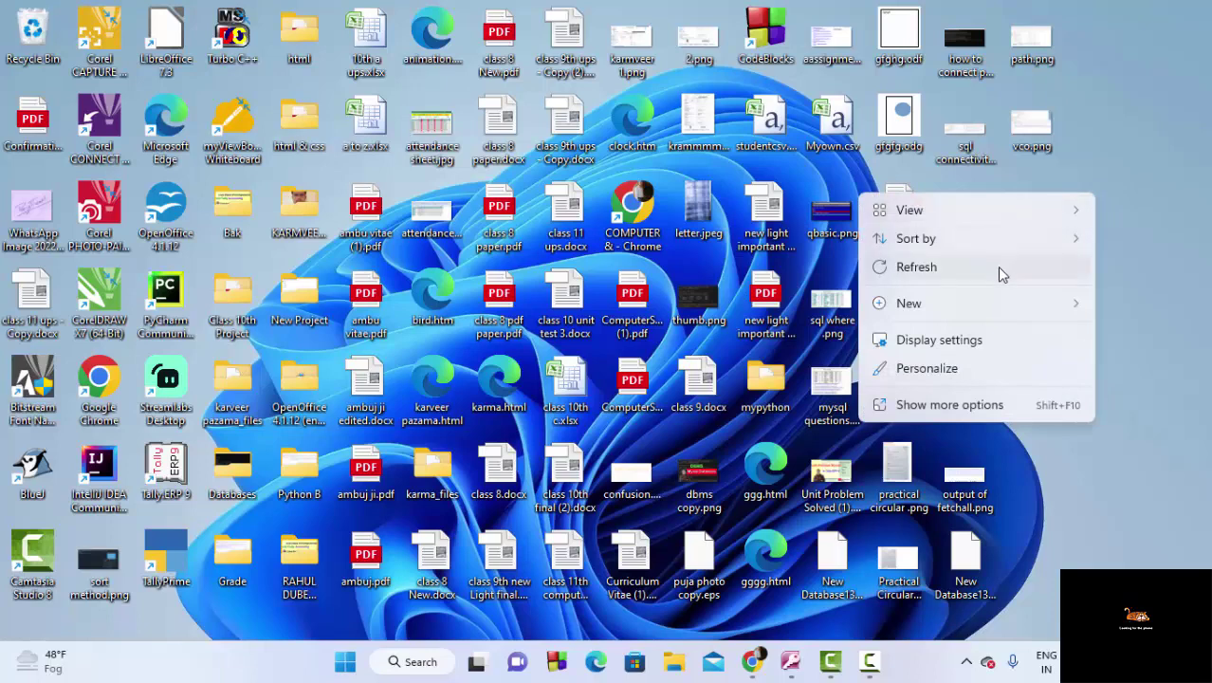
{"action": "left_click", "coordinate": [997, 267]}
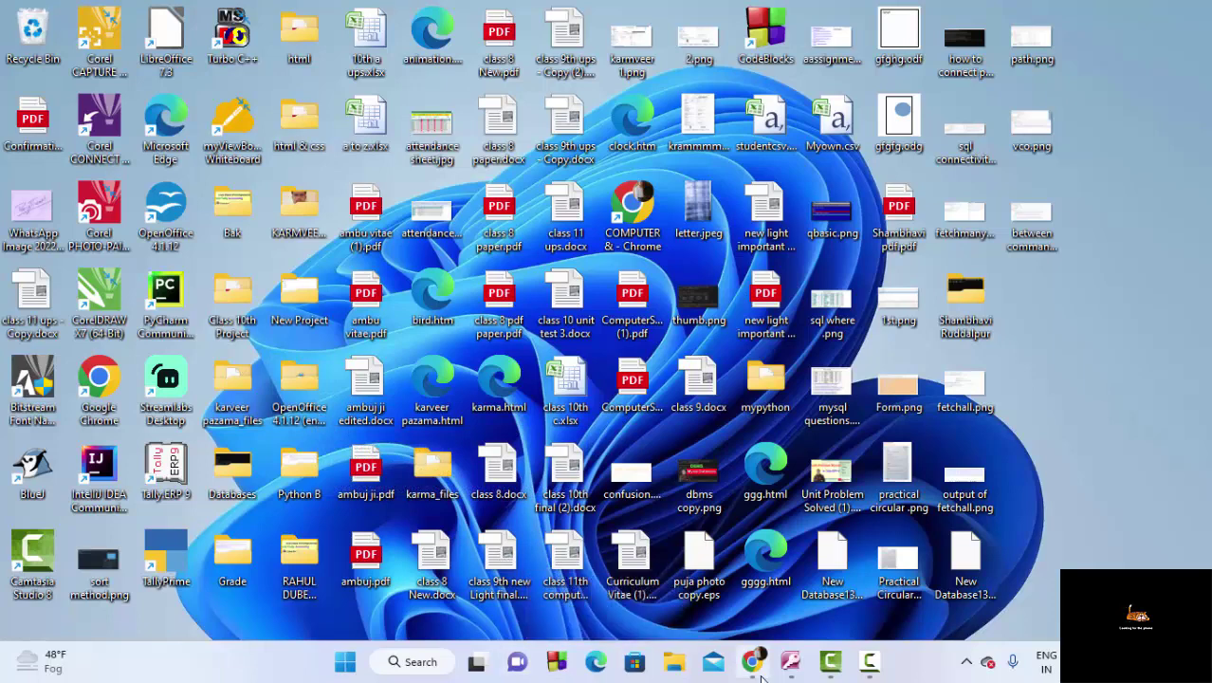
- In Query1, add a new student's name with Computer 66, English 77 and Maths 88, then check Total and Average
{"action": "left_click", "coordinate": [790, 661]}
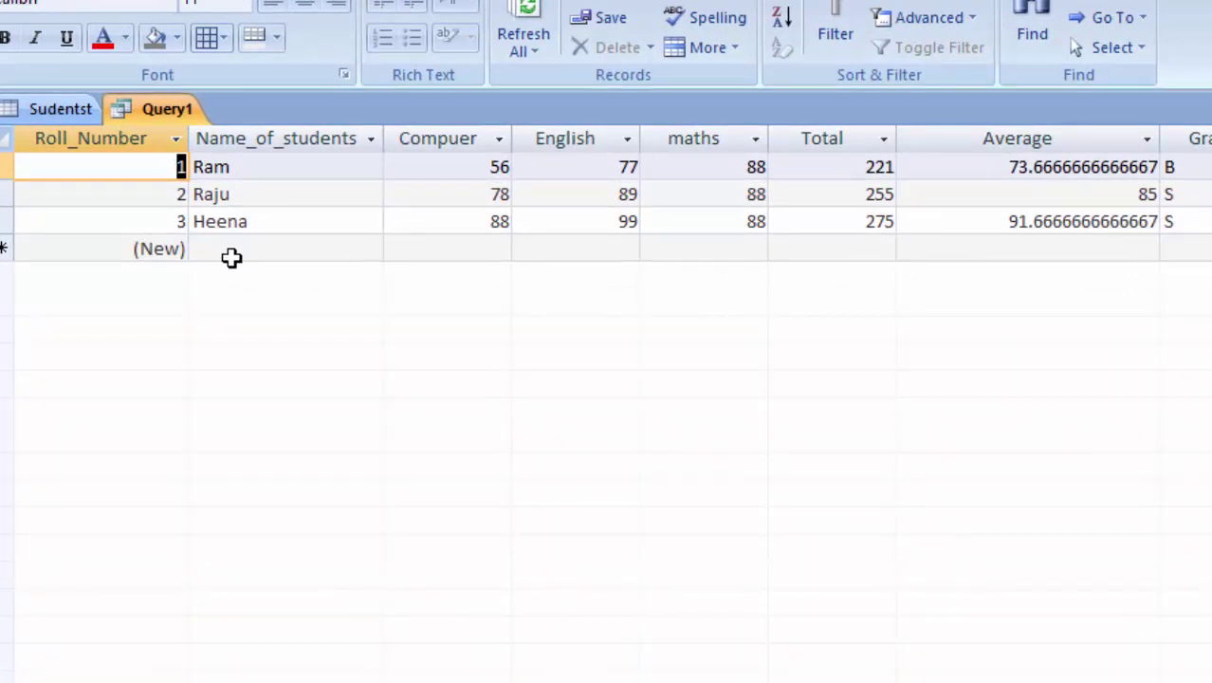
{"action": "left_click", "coordinate": [234, 249]}
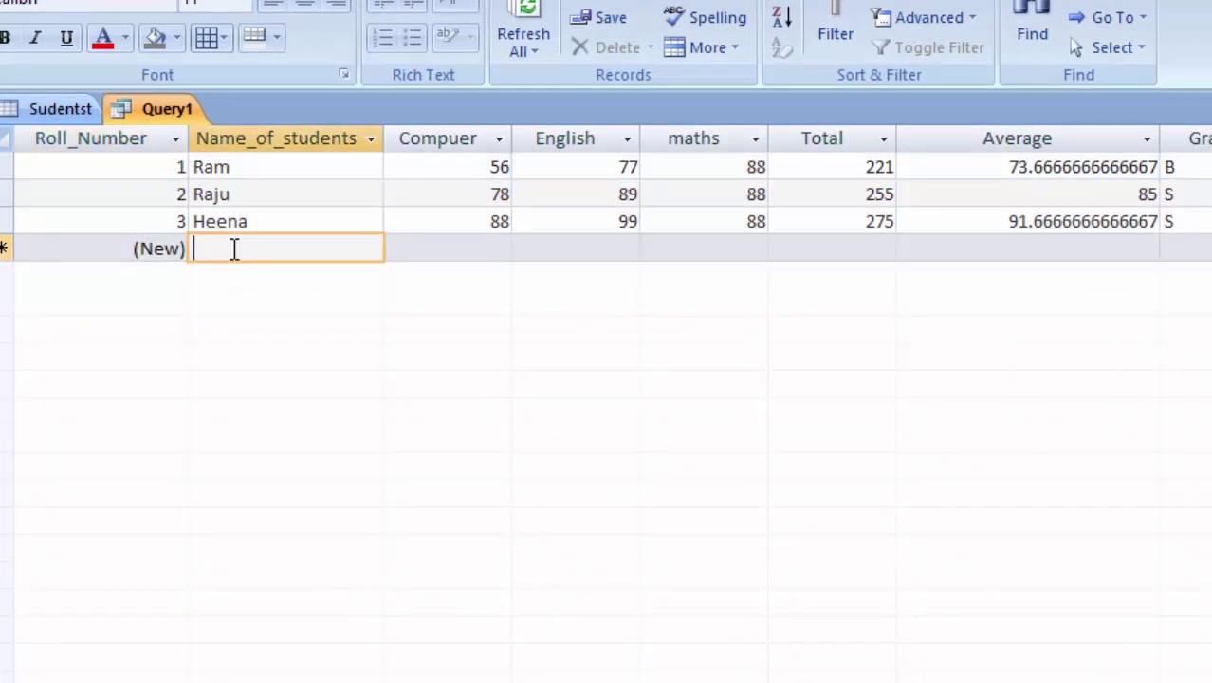
{"action": "type", "text": "Na"}
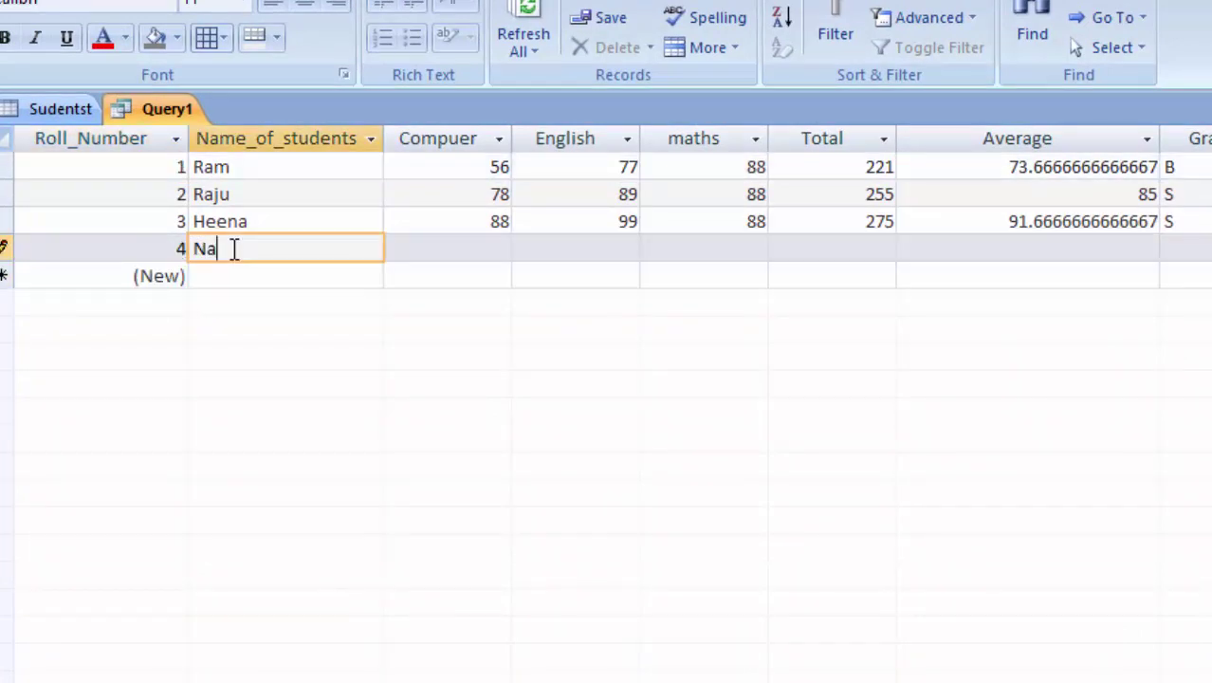
{"action": "type", "text": "ziya"}
{"action": "key", "text": "Tab"}
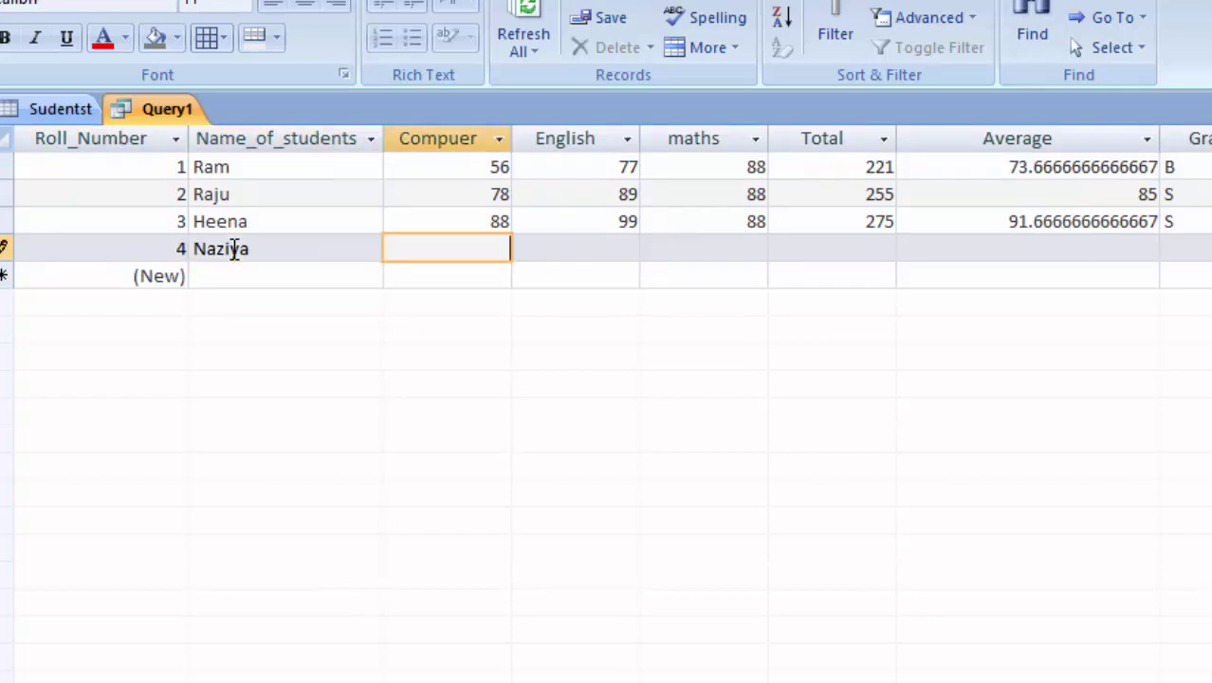
{"action": "type", "text": "66"}
{"action": "key", "text": "Tab"}
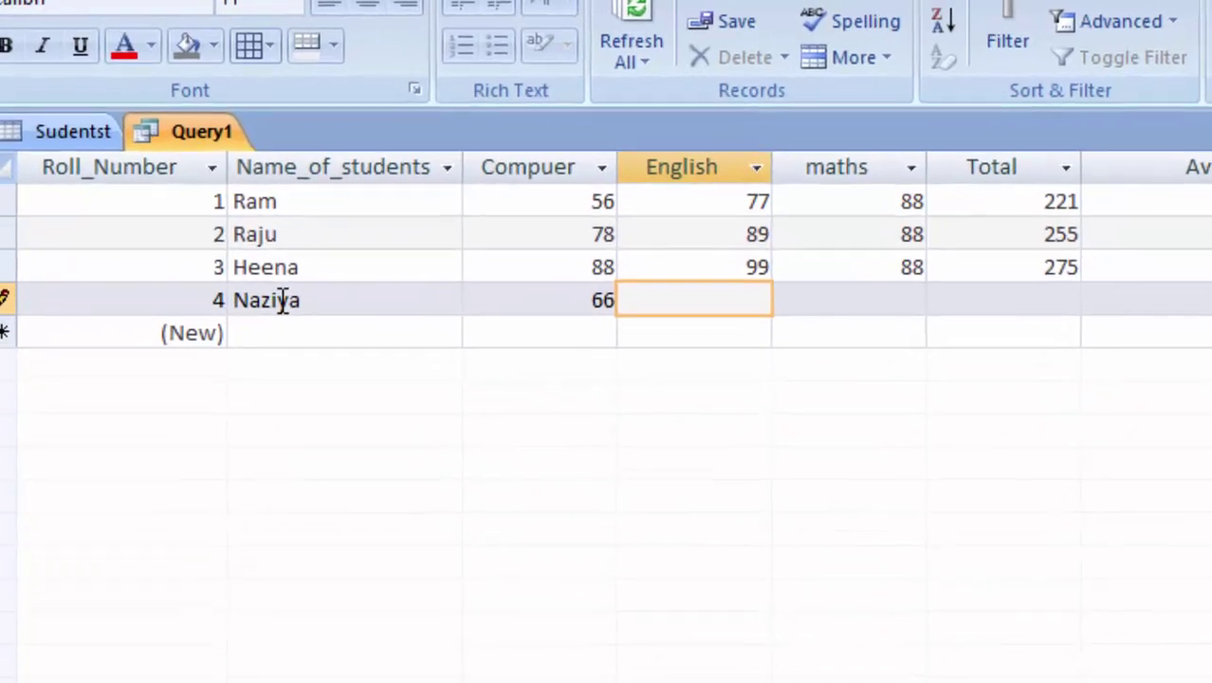
{"action": "type", "text": "77"}
{"action": "key", "text": "Tab"}
{"action": "type", "text": "88"}
{"action": "key", "text": "Tab"}
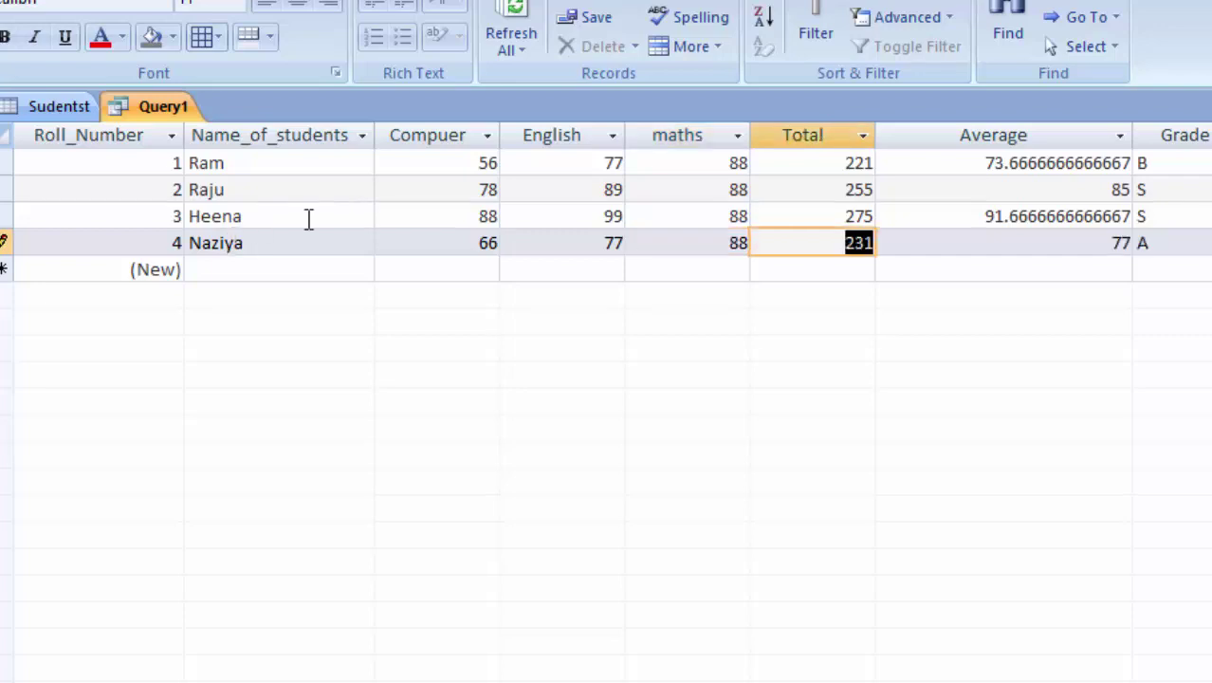
{"action": "left_click", "coordinate": [1025, 248]}
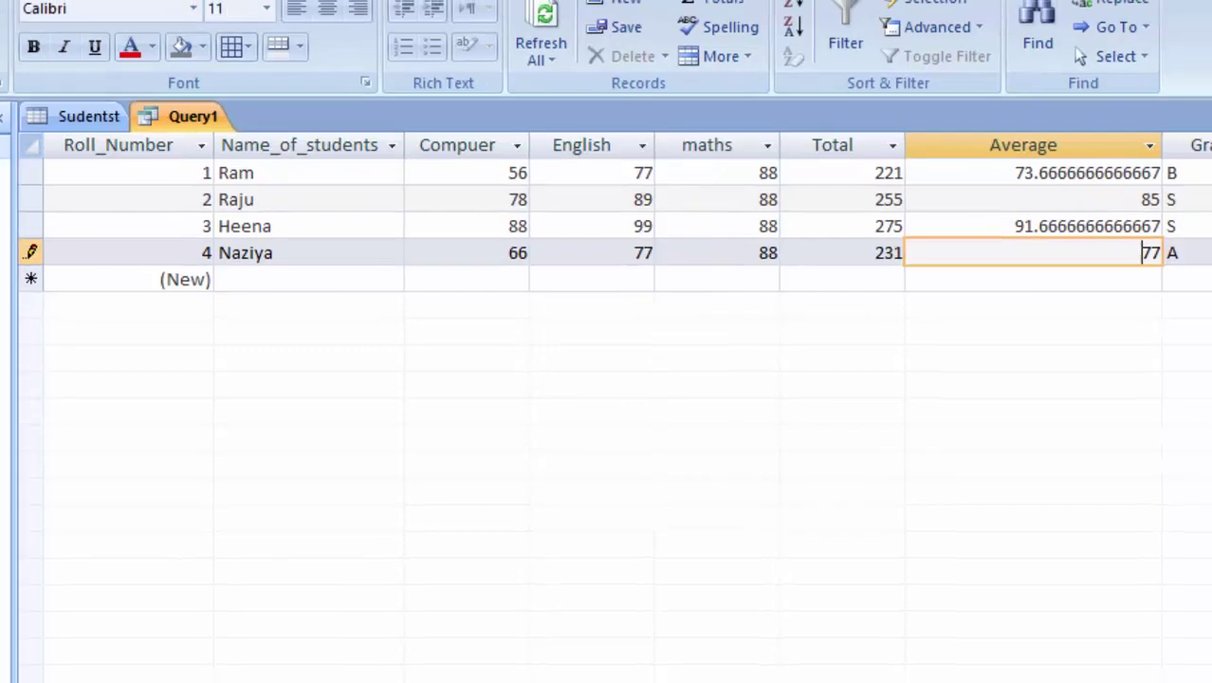
{"action": "left_click", "coordinate": [178, 51]}
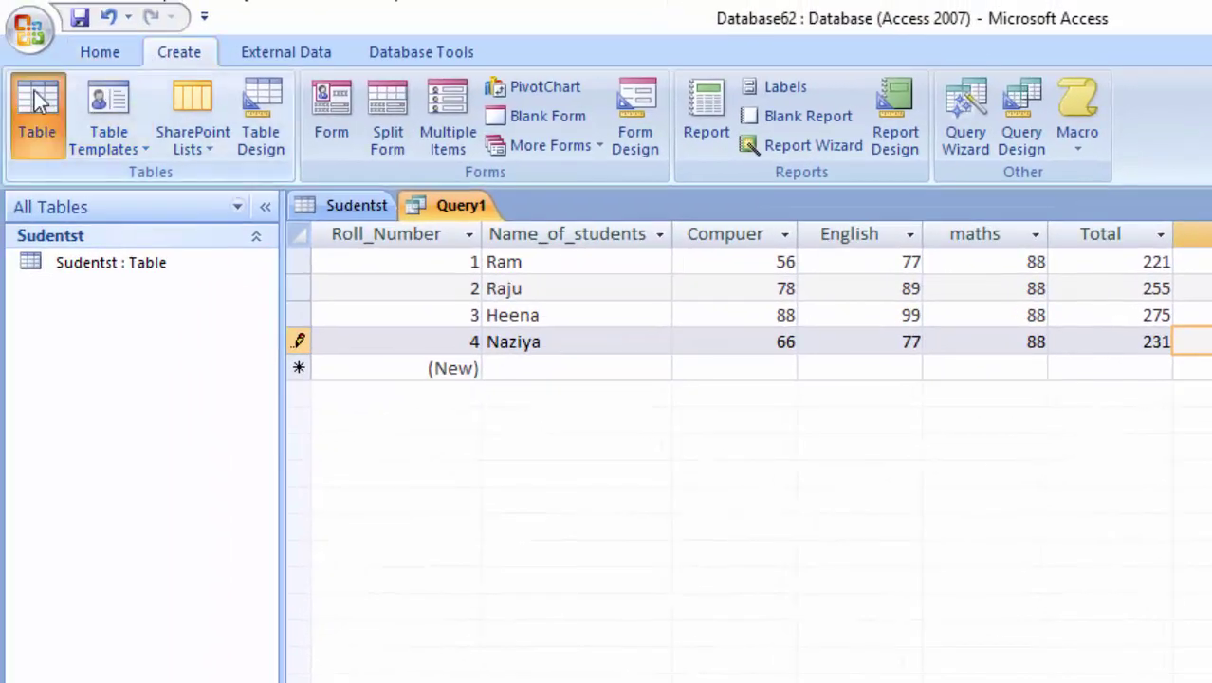
- Create a blank table, save it as SchoolT and open it in Design view
{"action": "left_click", "coordinate": [38, 99]}
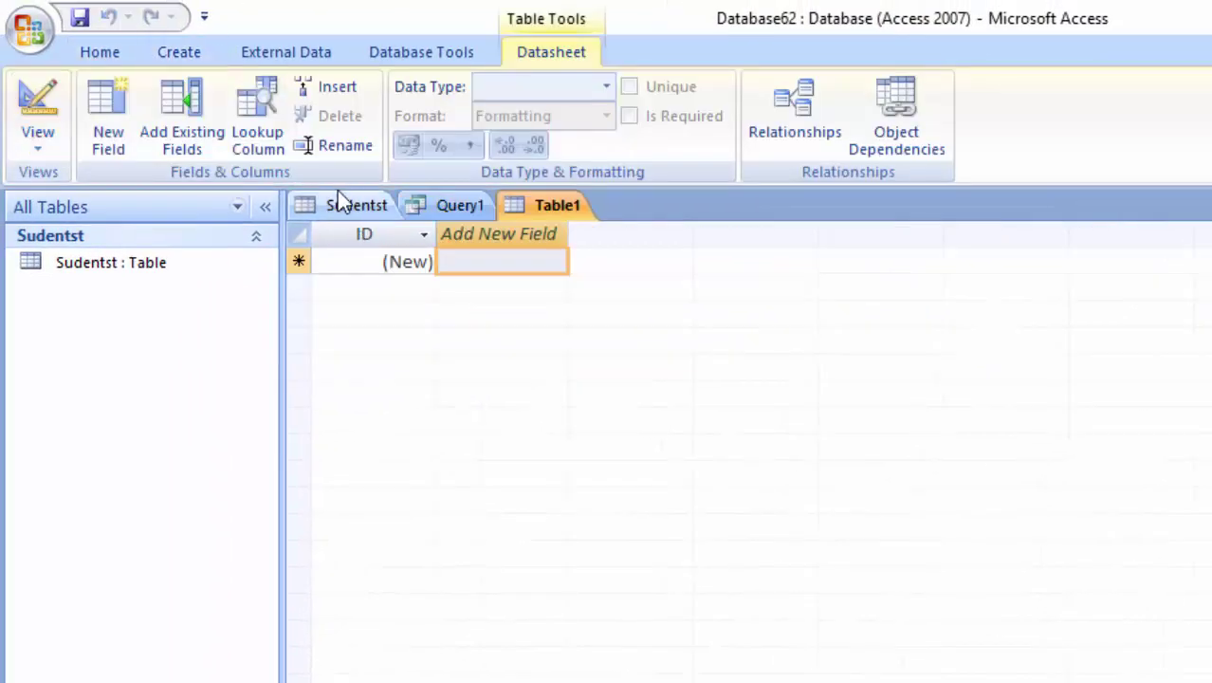
{"action": "left_click", "coordinate": [38, 100]}
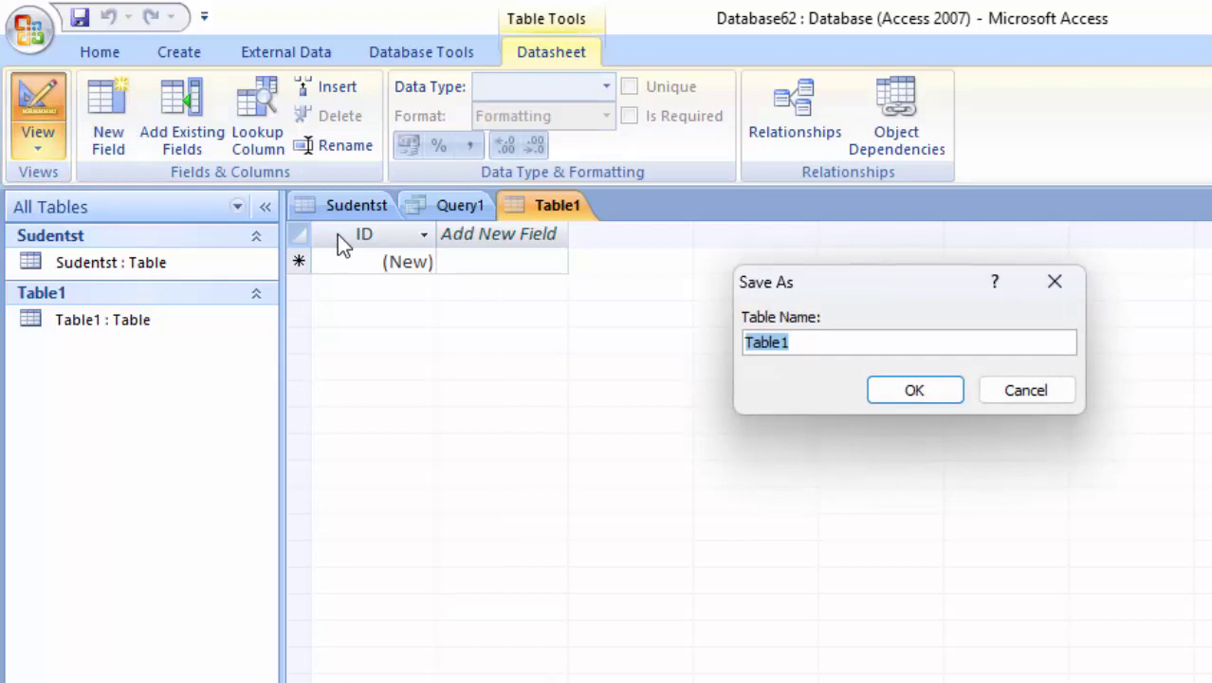
{"action": "key", "text": "BackSpace"}
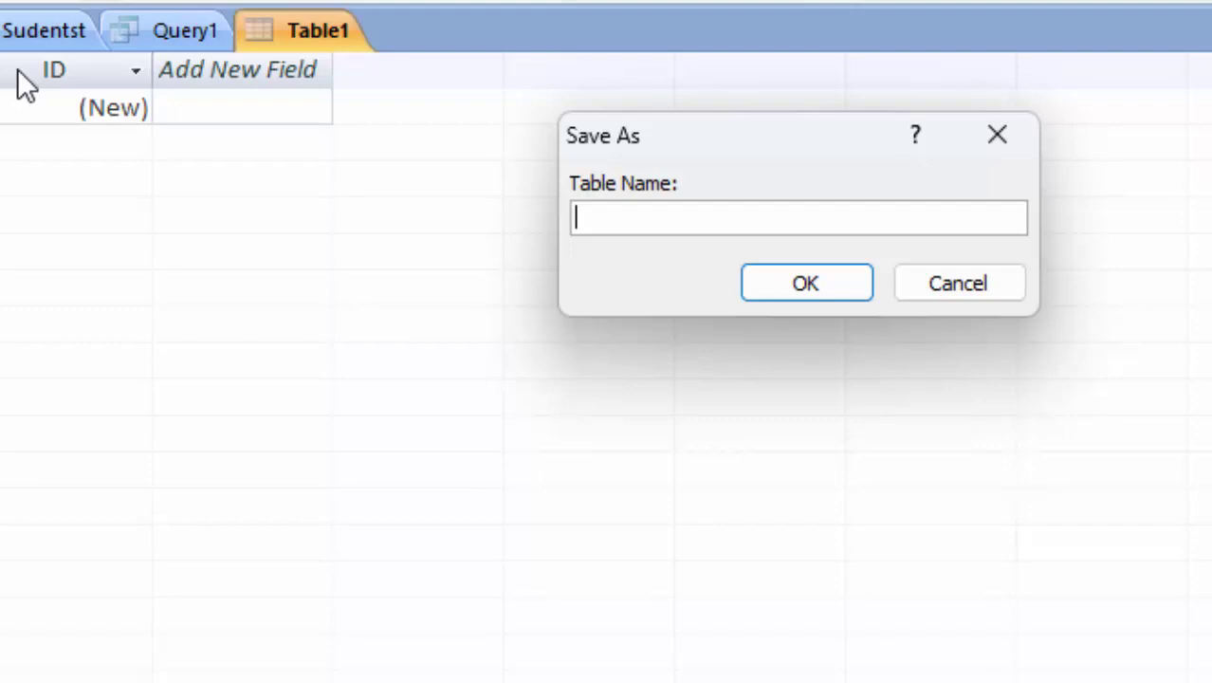
{"action": "type", "text": "D"}
{"action": "key", "text": "BackSpace"}
{"action": "type", "text": "S"}
{"action": "type", "text": "c"}
{"action": "type", "text": "hoo"}
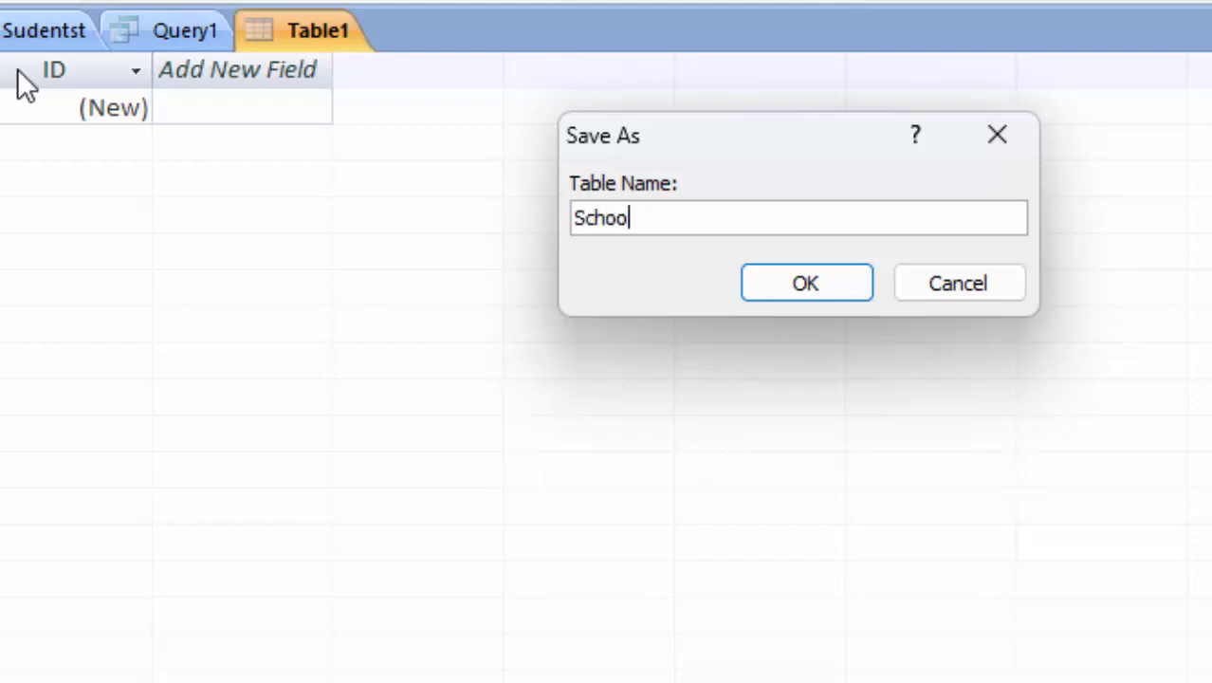
{"action": "type", "text": "lT"}
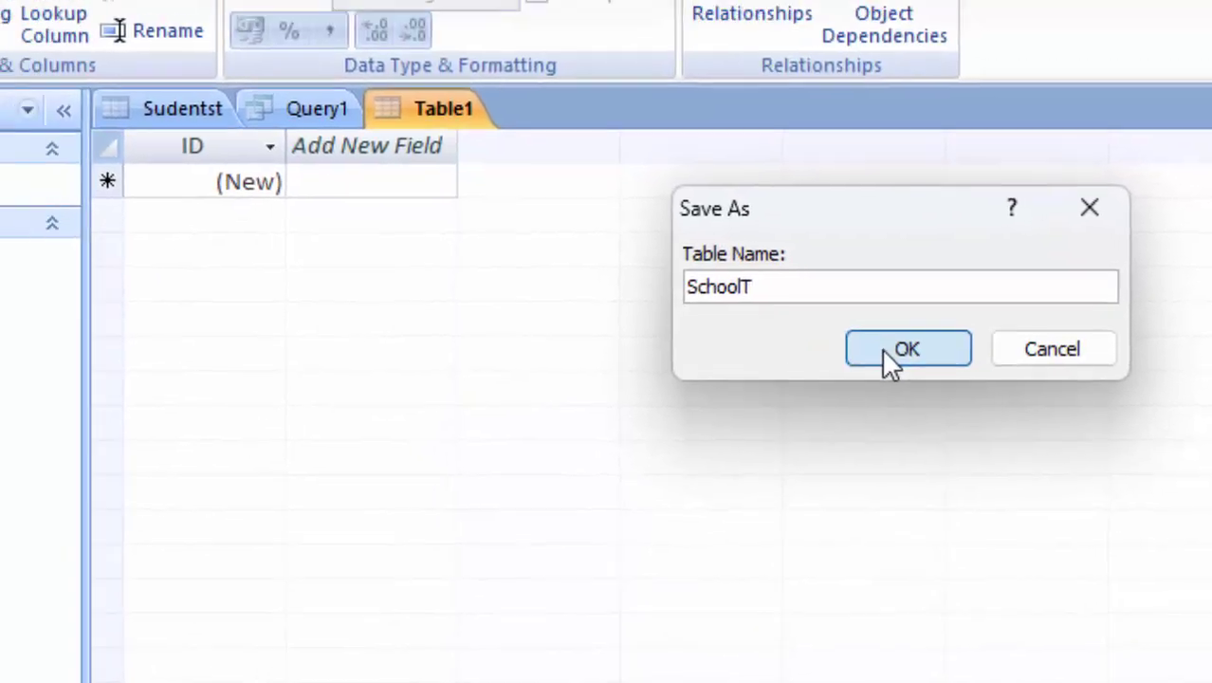
{"action": "left_click", "coordinate": [805, 283]}
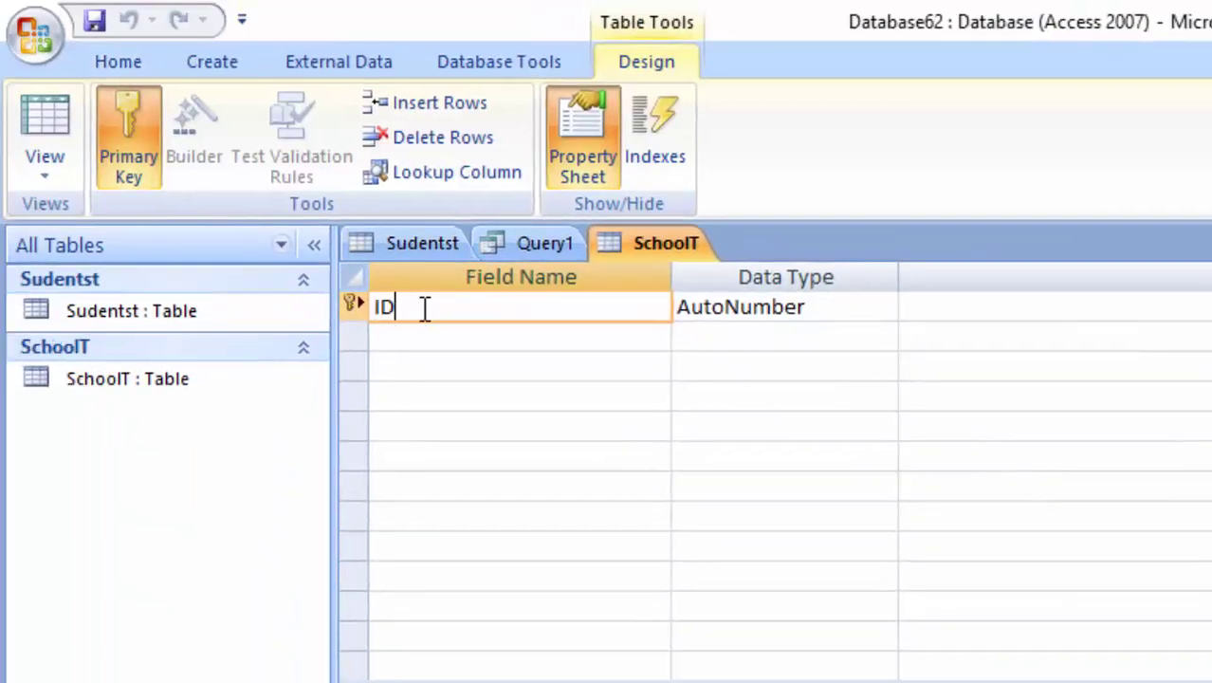
- Rename the ID key field to Roll_Number and add a Text field called Name_of_student
{"action": "key", "text": "BackSpace"}
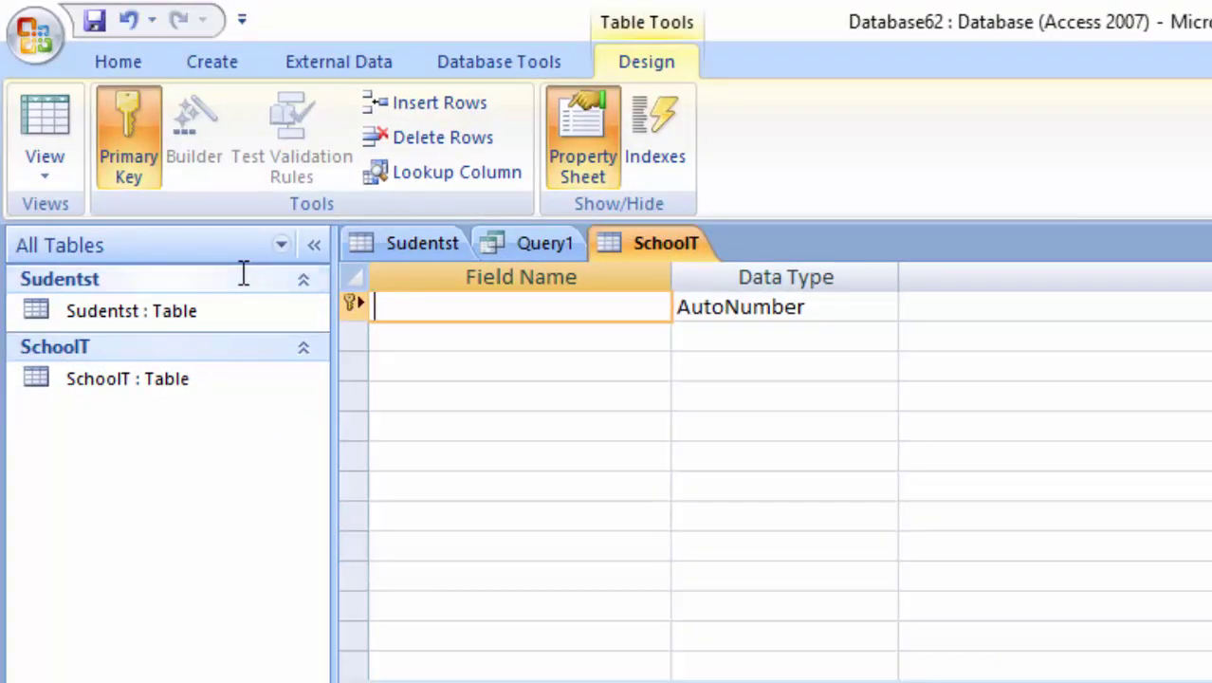
{"action": "type", "text": "R"}
{"action": "type", "text": "oll"}
{"action": "type", "text": "_Numbe"}
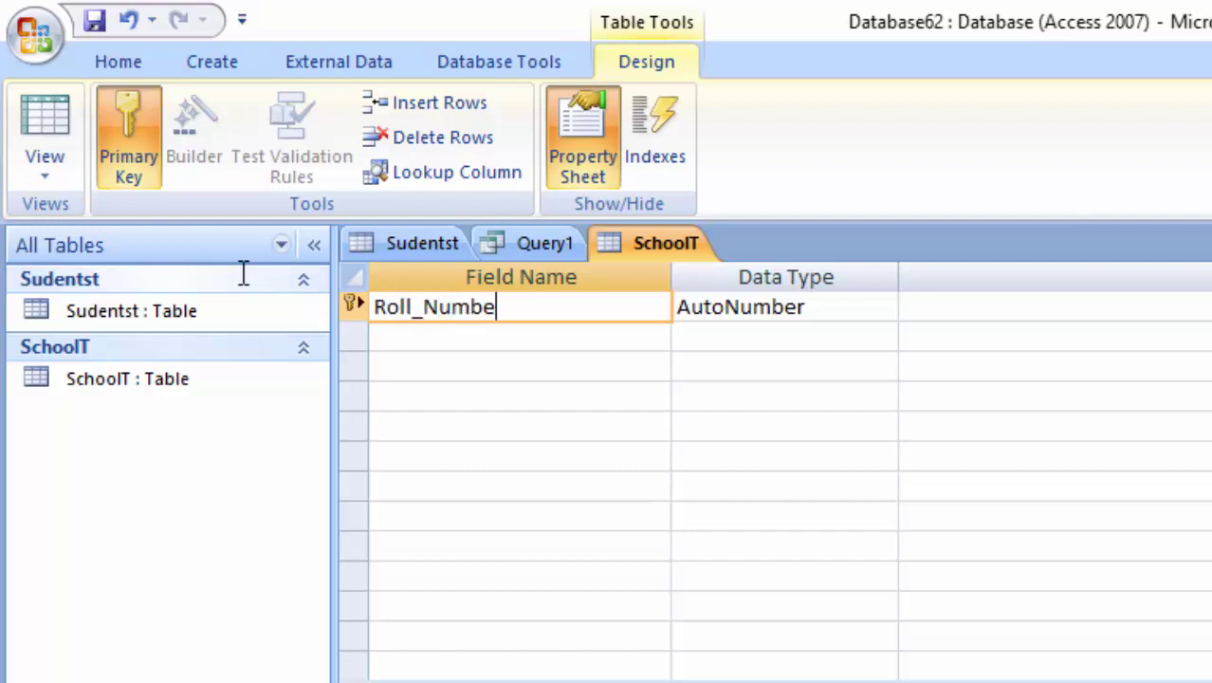
{"action": "type", "text": "r"}
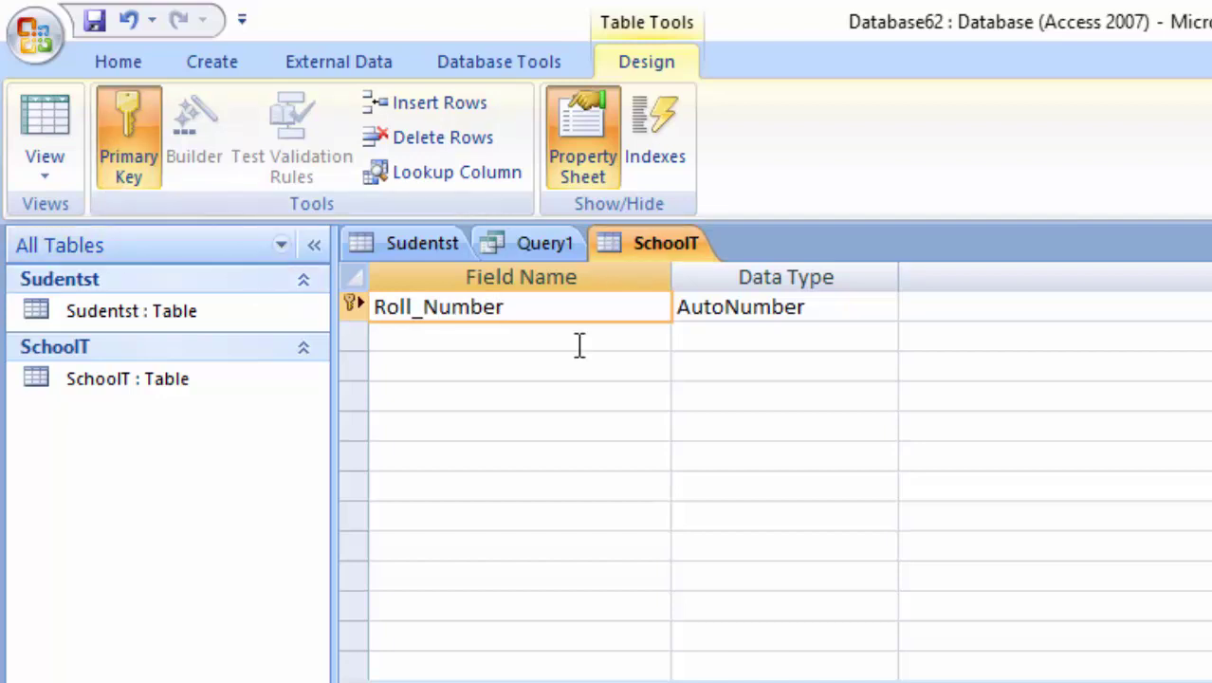
{"action": "left_click", "coordinate": [554, 359]}
{"action": "left_click", "coordinate": [554, 328]}
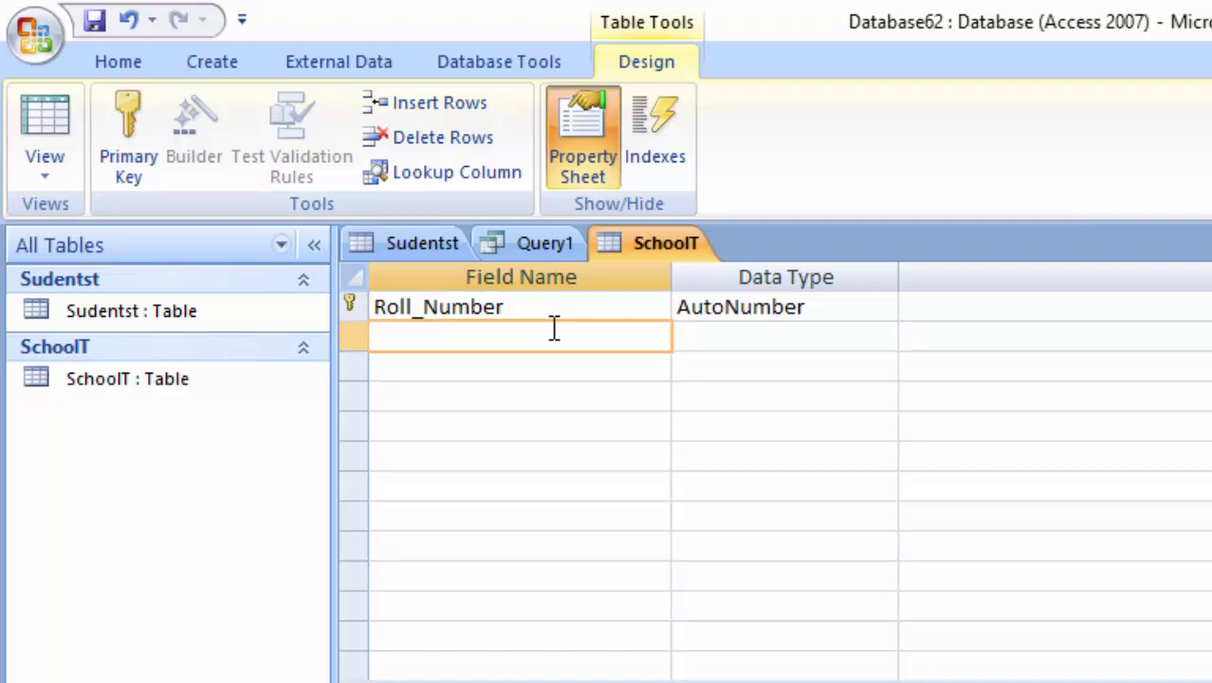
{"action": "type", "text": "Name"}
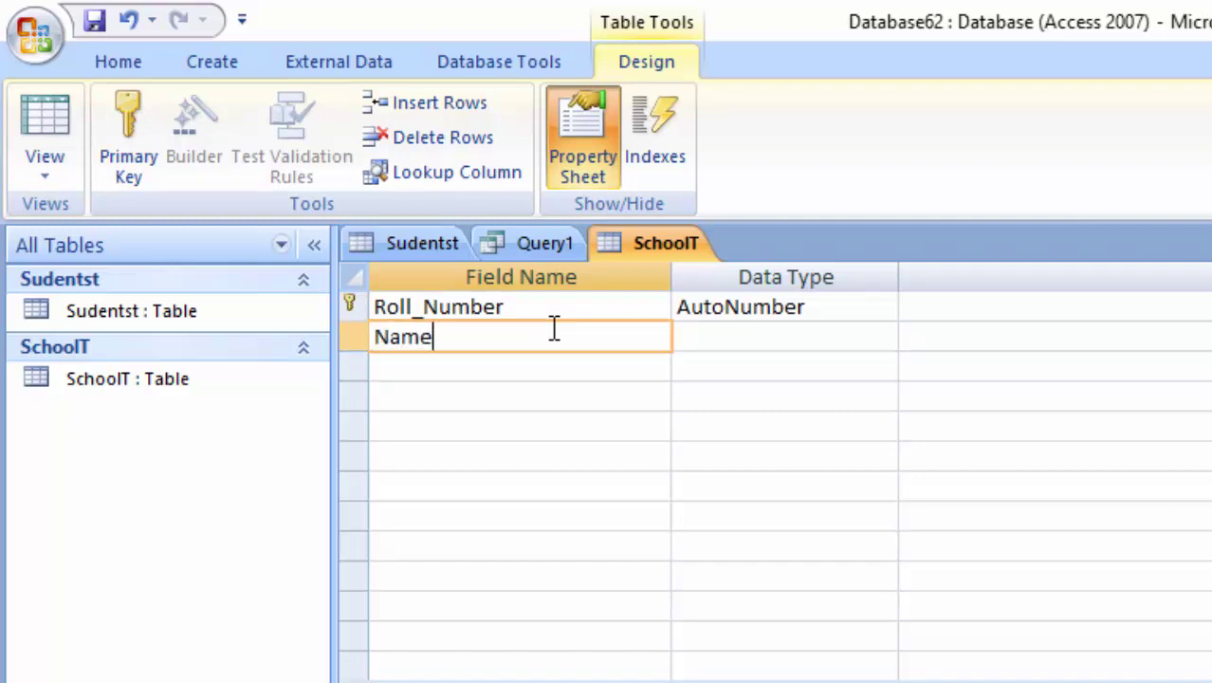
{"action": "type", "text": "_o"}
{"action": "type", "text": "f_stu"}
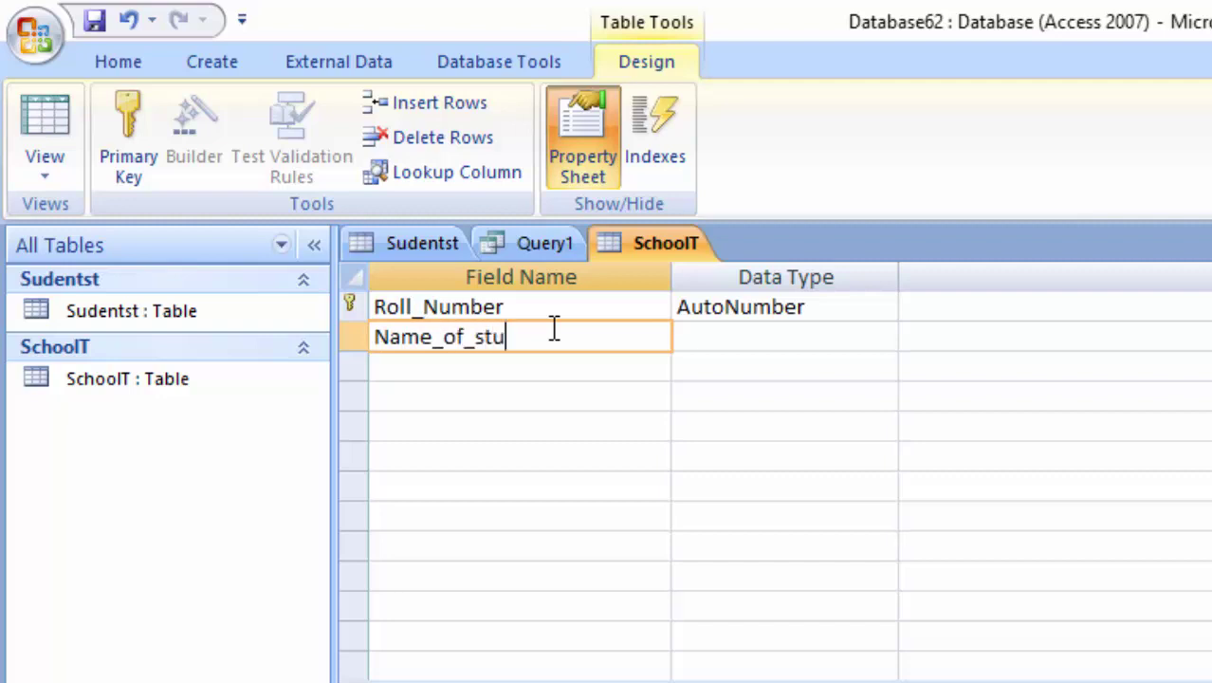
{"action": "type", "text": "dent"}
{"action": "left_click", "coordinate": [736, 346]}
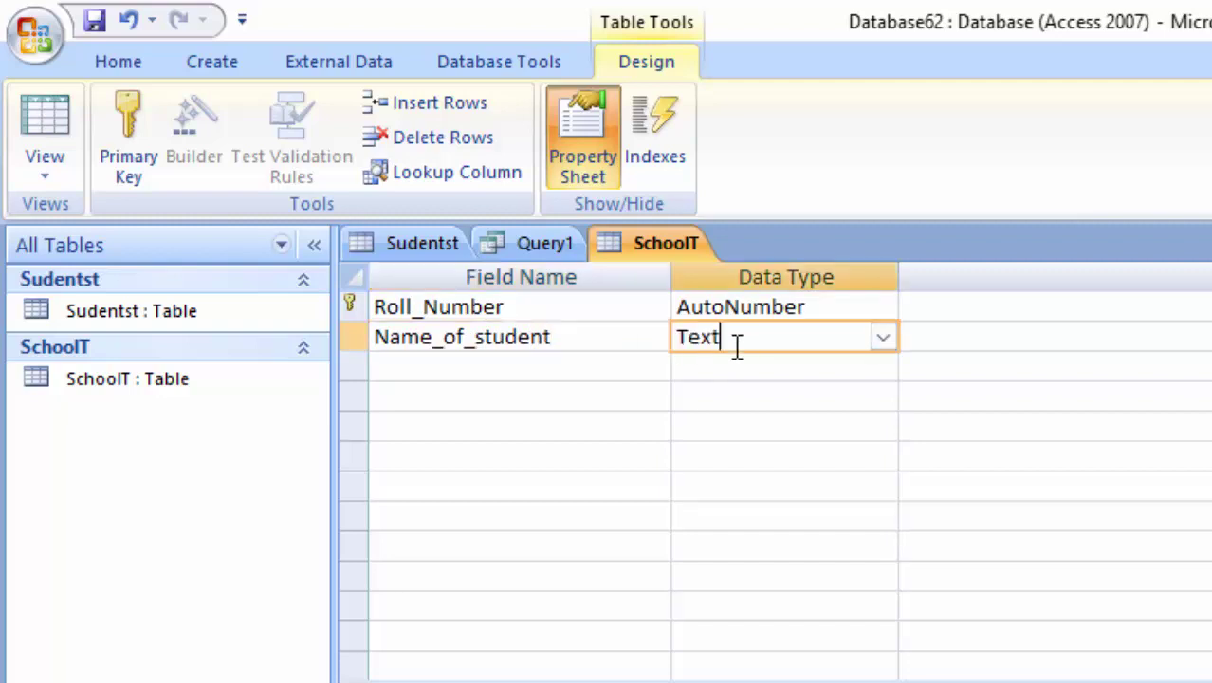
{"action": "left_click", "coordinate": [473, 367]}
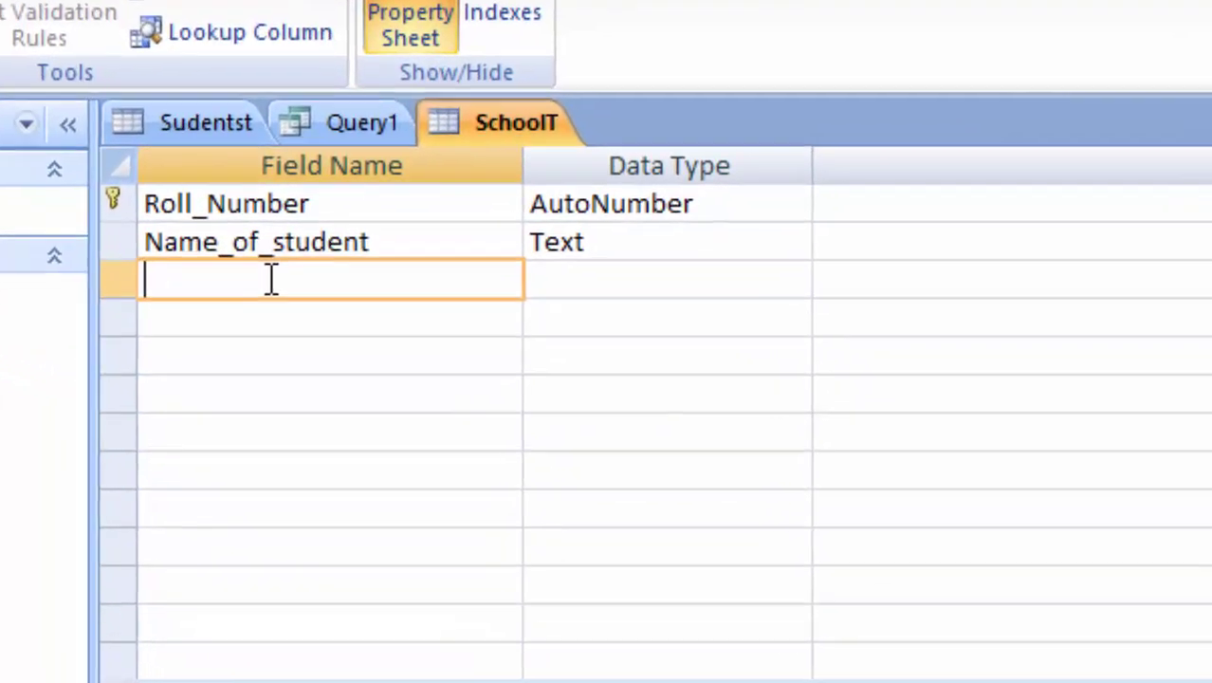
- Add a Computer_Science field and set its data type to Number
{"action": "type", "text": "Comp"}
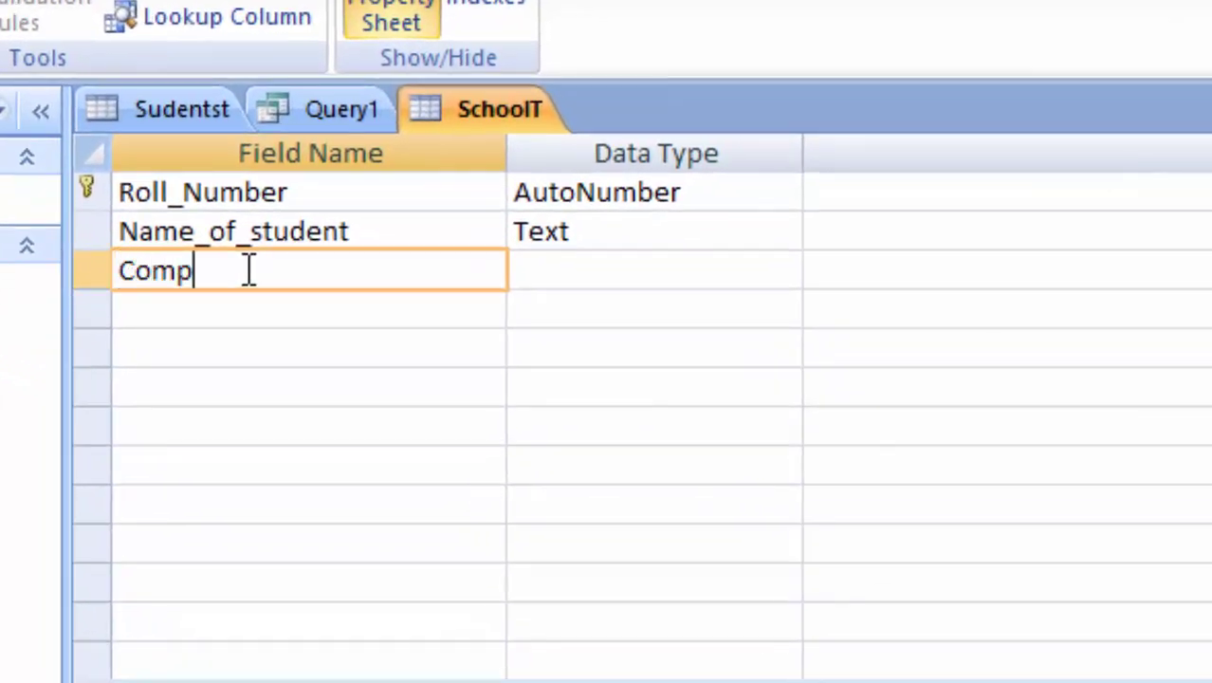
{"action": "type", "text": "uter"}
{"action": "type", "text": "_Sci"}
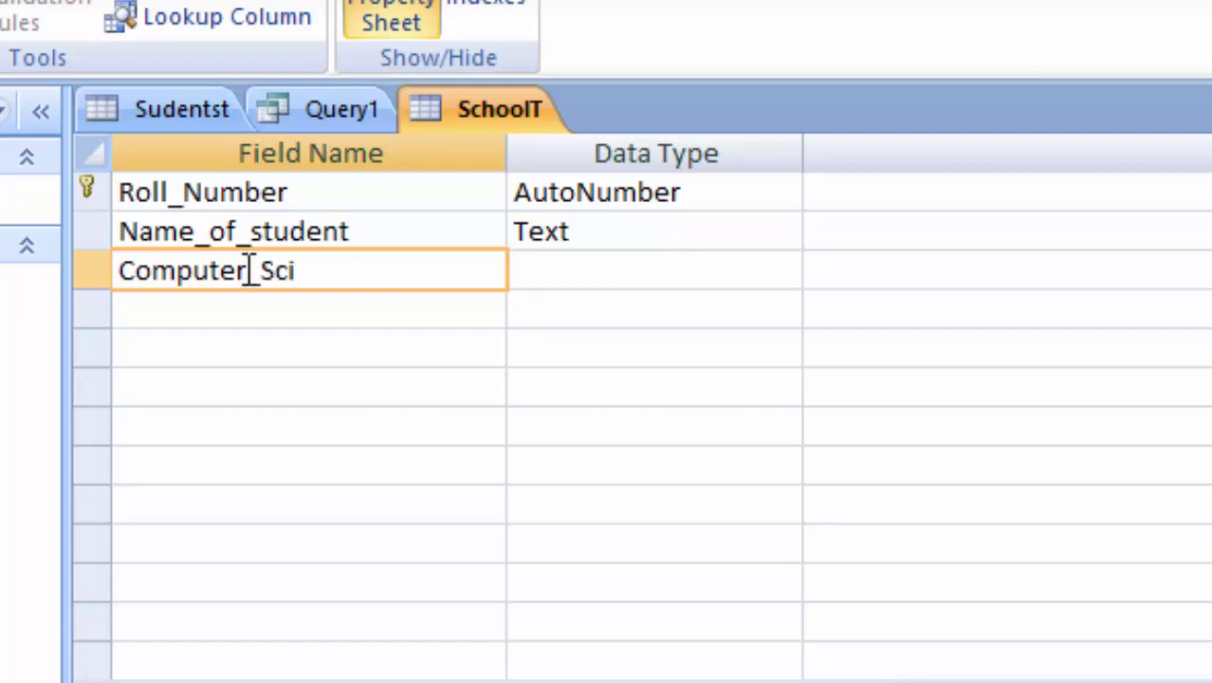
{"action": "type", "text": "ence"}
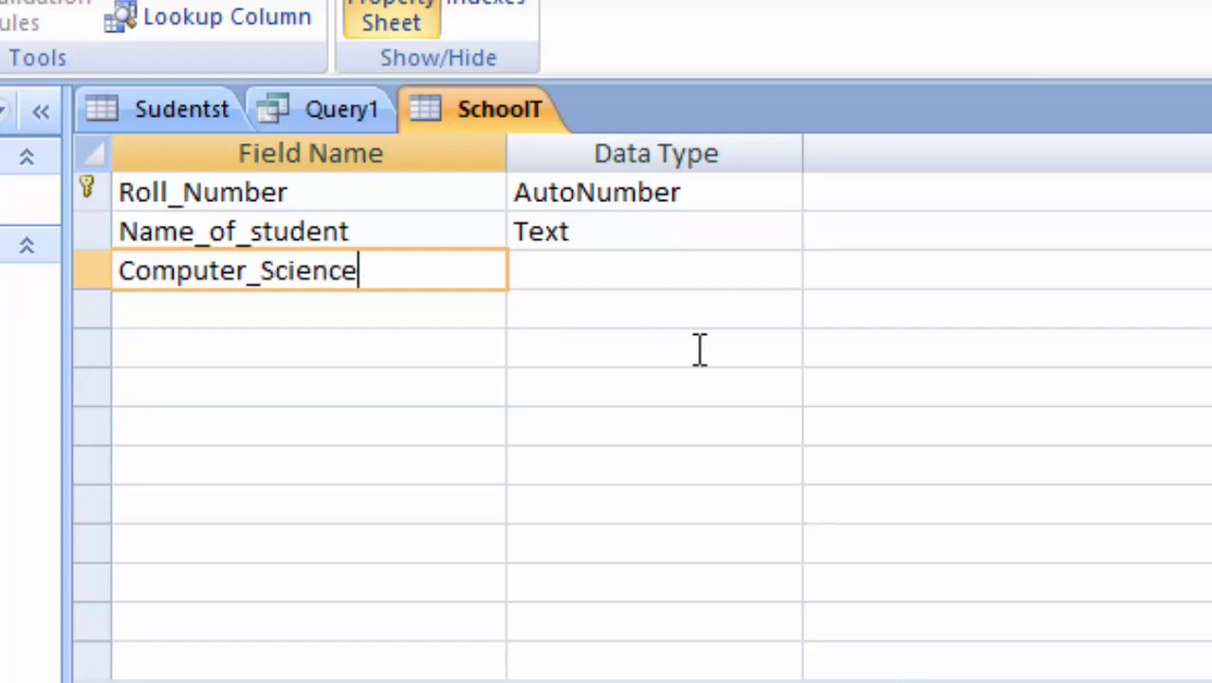
{"action": "left_click", "coordinate": [648, 280]}
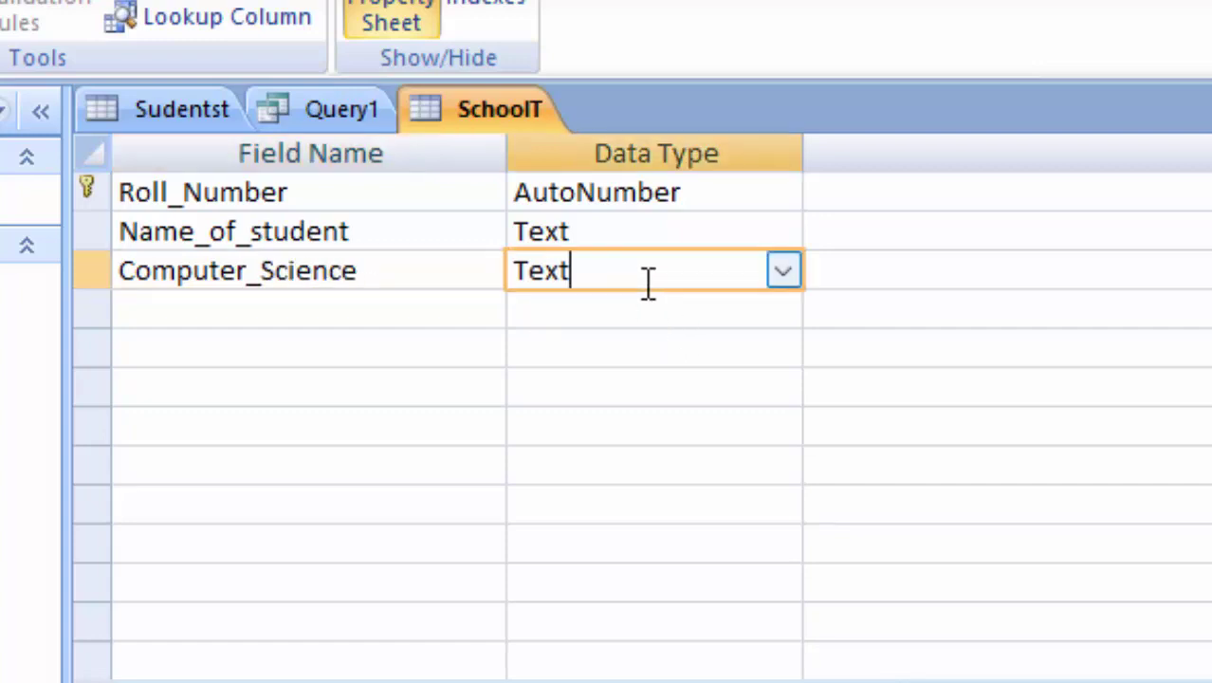
{"action": "left_click", "coordinate": [778, 272]}
{"action": "left_click", "coordinate": [632, 399]}
{"action": "left_click", "coordinate": [347, 318]}
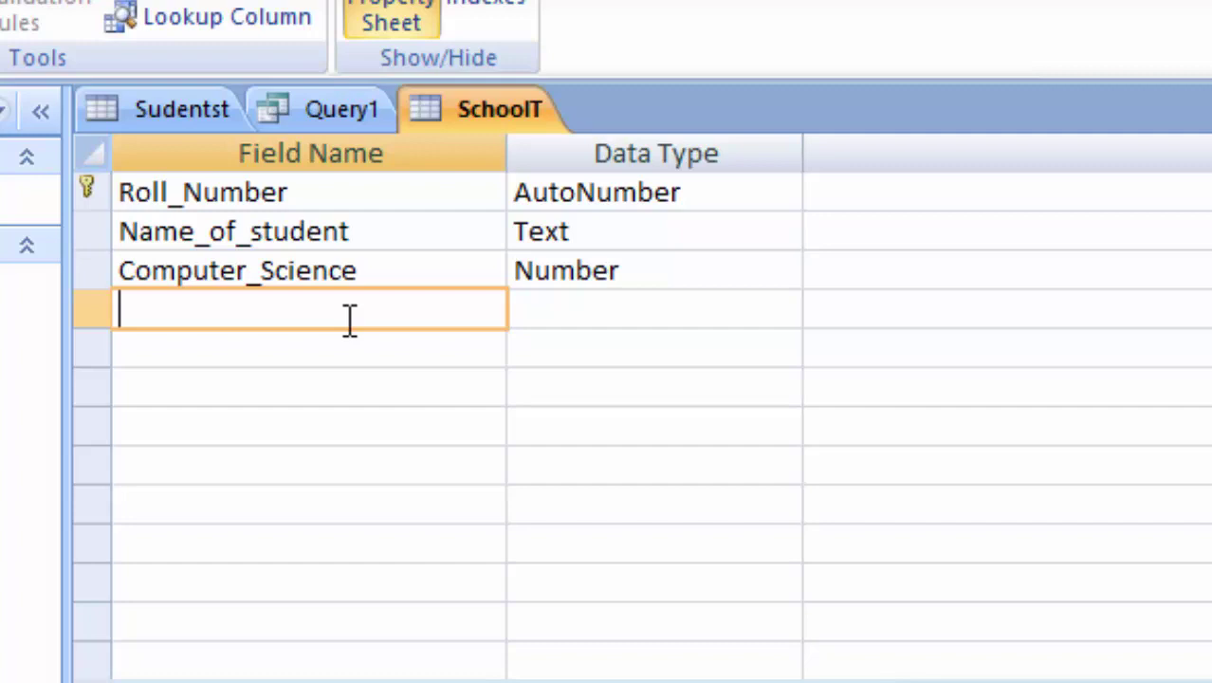
- Add English and Maths fields, each with the Number data type
{"action": "type", "text": "Engl"}
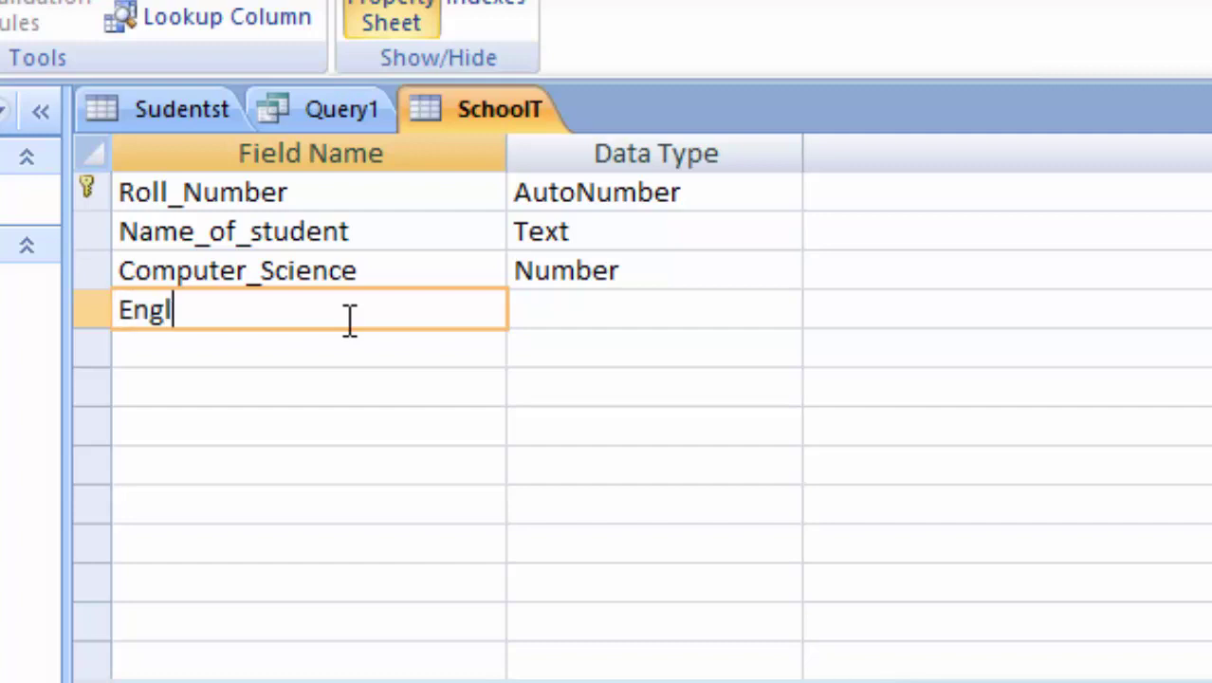
{"action": "type", "text": "ish"}
{"action": "key", "text": "Tab"}
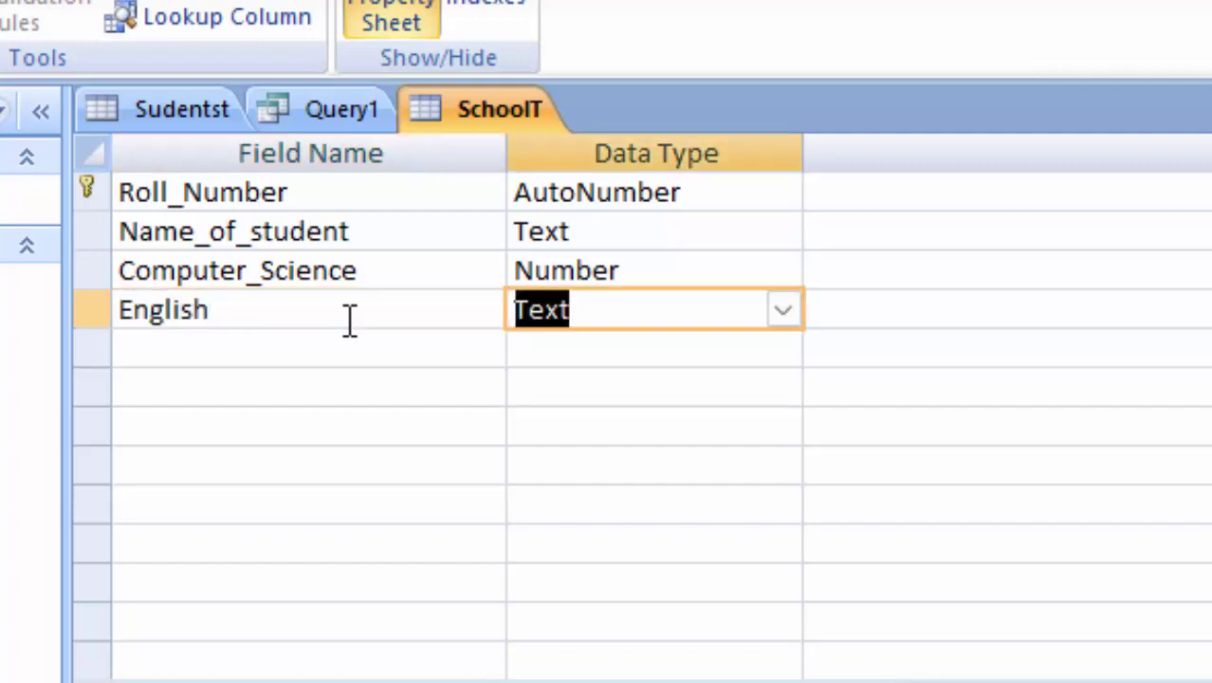
{"action": "left_click", "coordinate": [347, 313]}
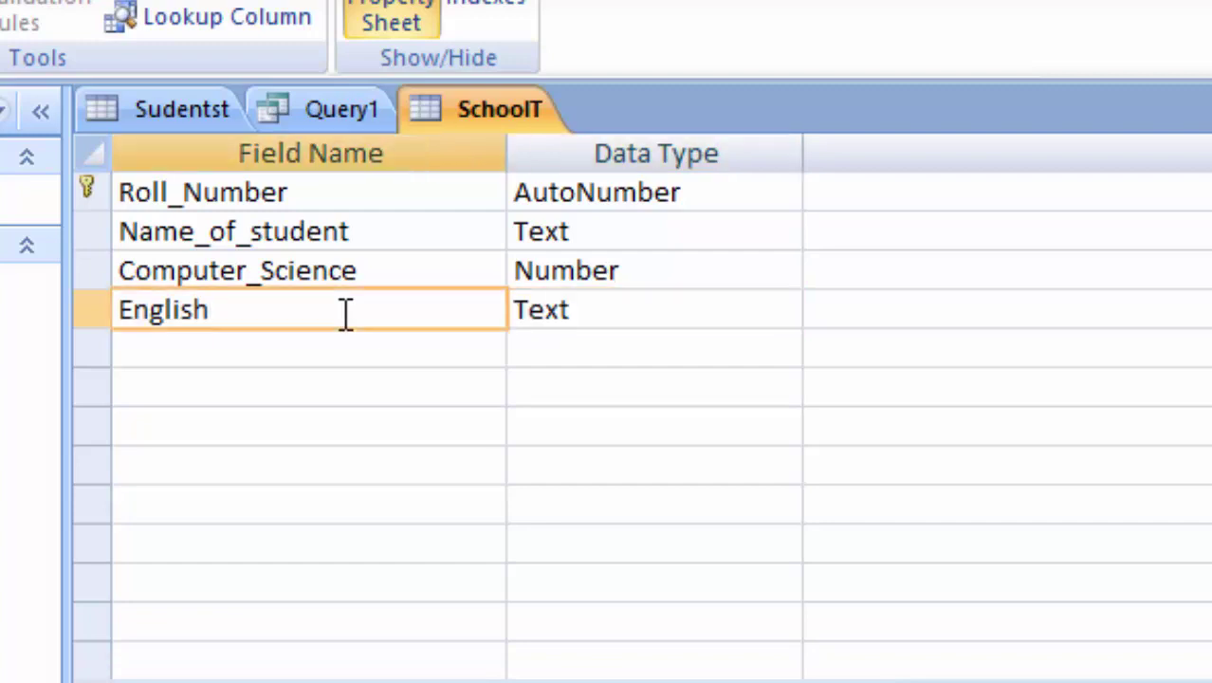
{"action": "left_click", "coordinate": [738, 314]}
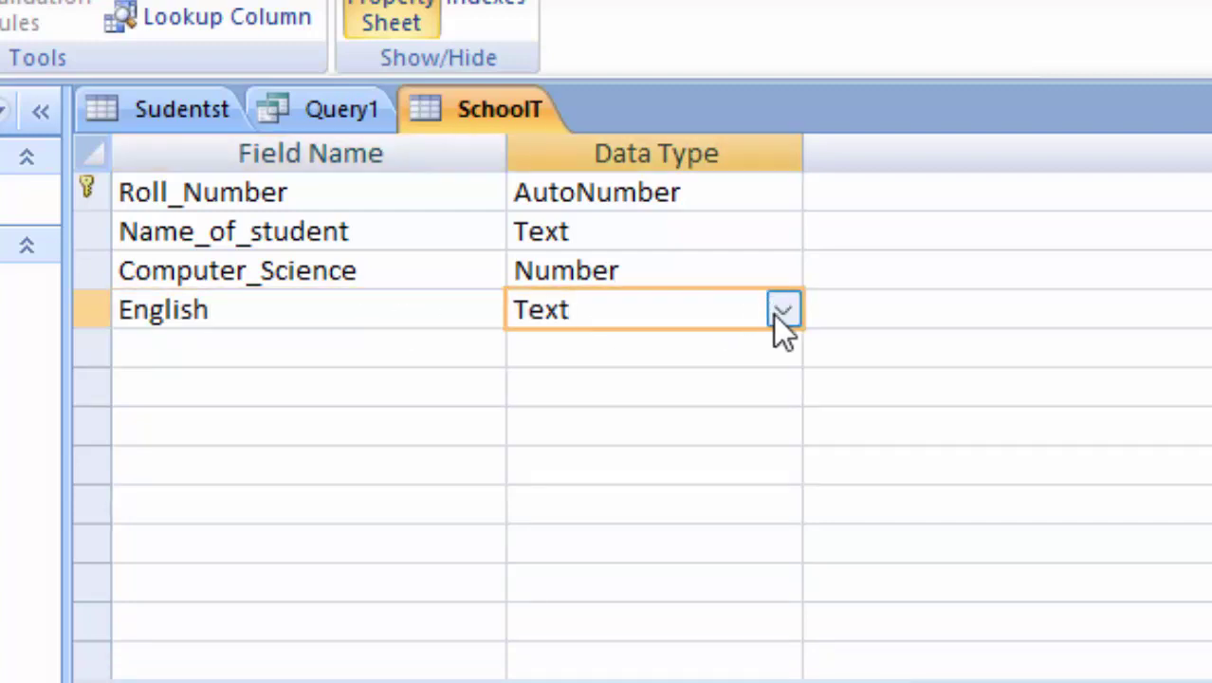
{"action": "left_click", "coordinate": [776, 314]}
{"action": "left_click", "coordinate": [673, 432]}
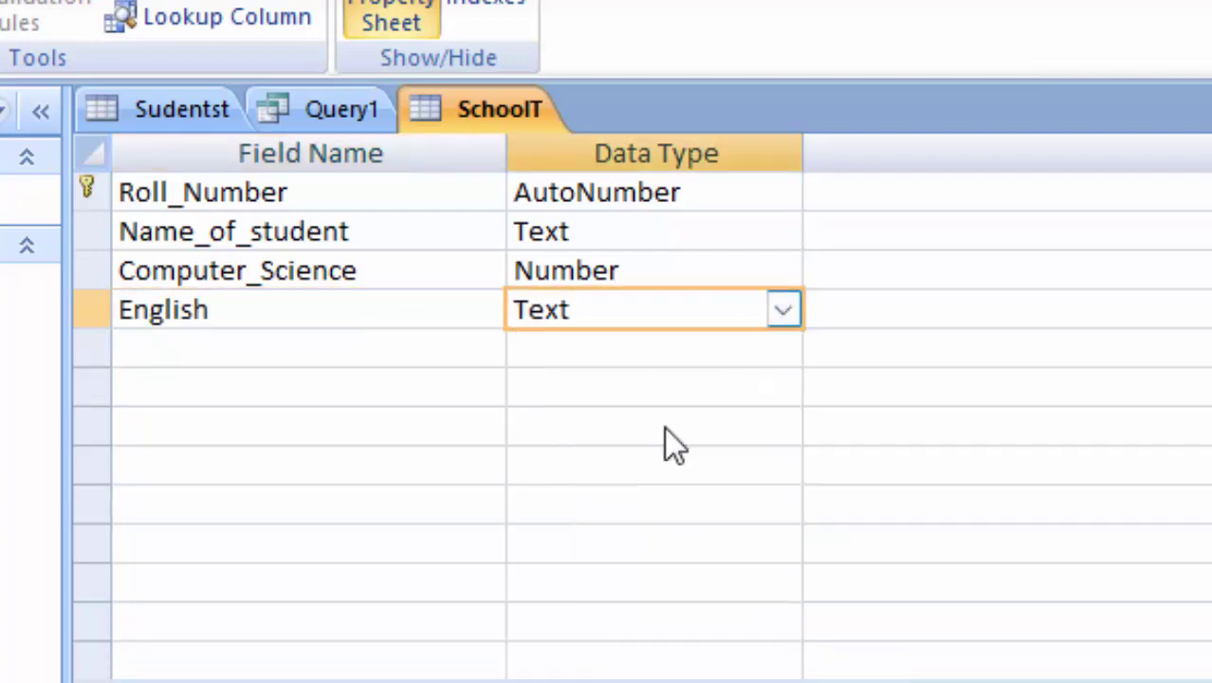
{"action": "left_click", "coordinate": [251, 351]}
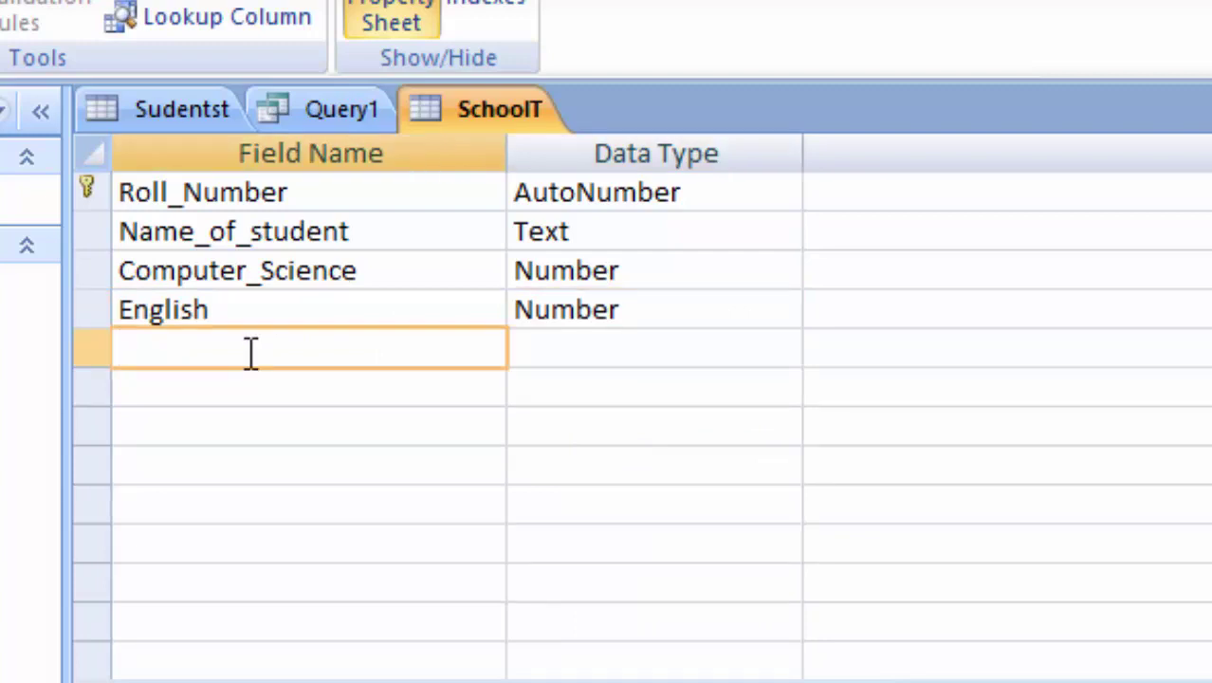
{"action": "type", "text": "Maths"}
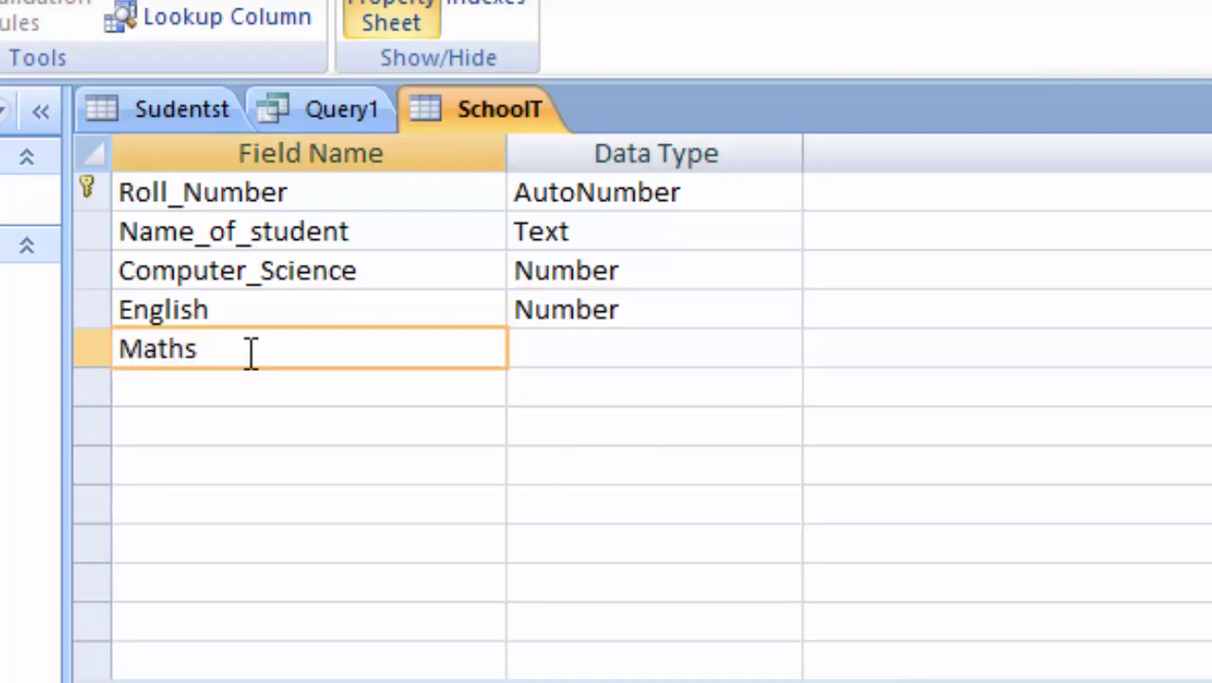
{"action": "left_click", "coordinate": [562, 347]}
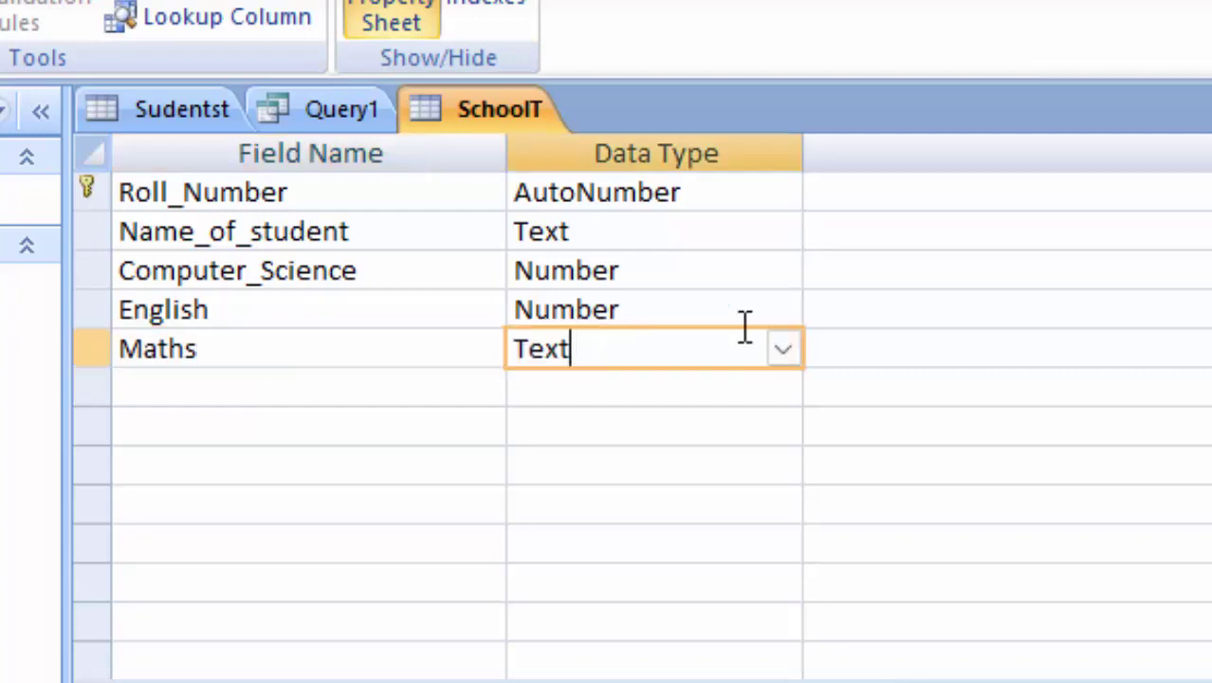
{"action": "left_click", "coordinate": [783, 349]}
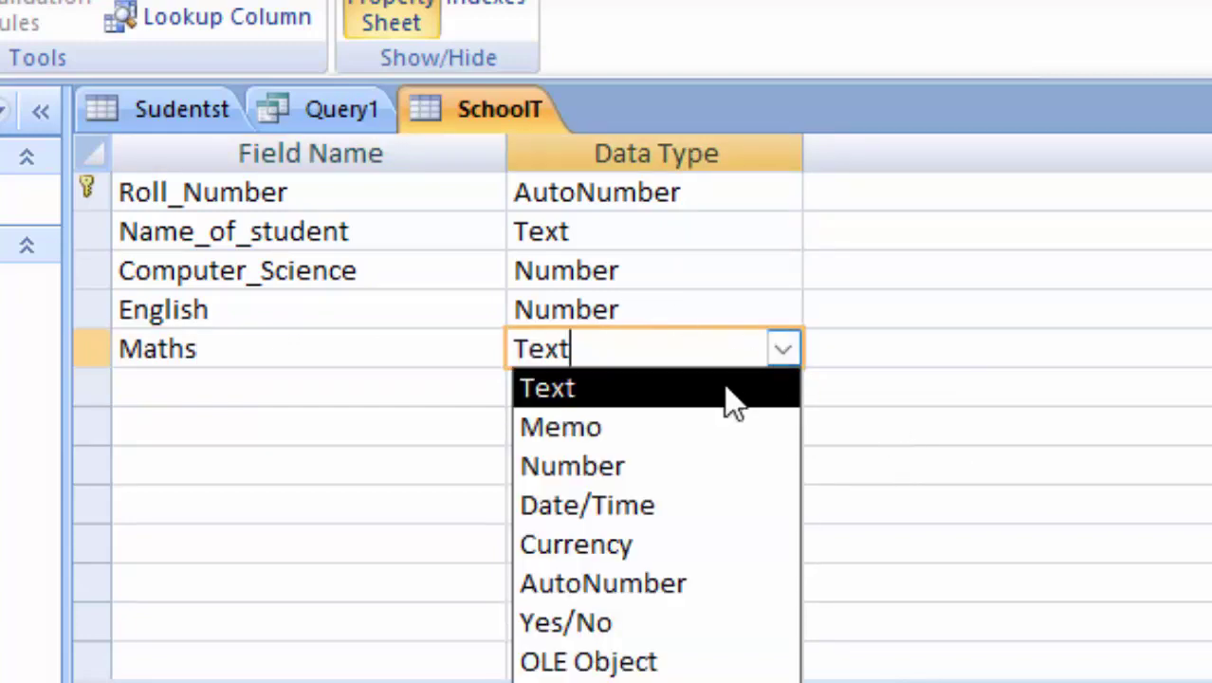
{"action": "left_click", "coordinate": [683, 469]}
{"action": "left_click", "coordinate": [252, 393]}
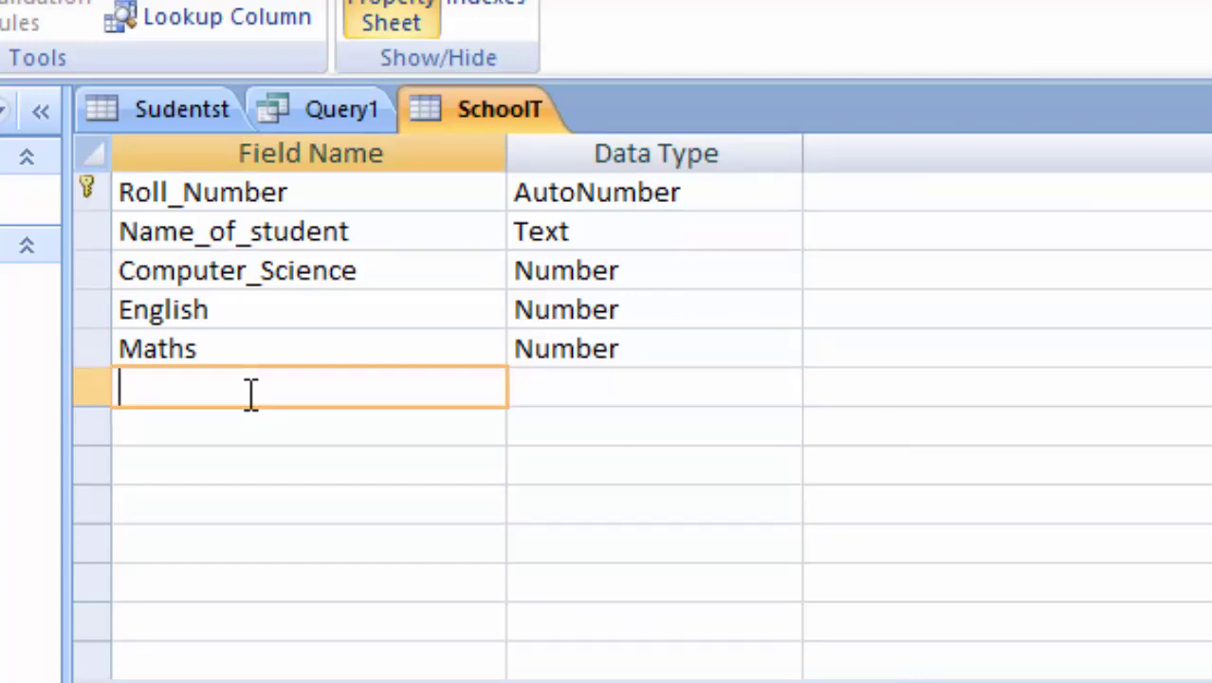
- Add Total, Average and Grade fields, each set to the Number data type
{"action": "type", "text": "T"}
{"action": "type", "text": "otal"}
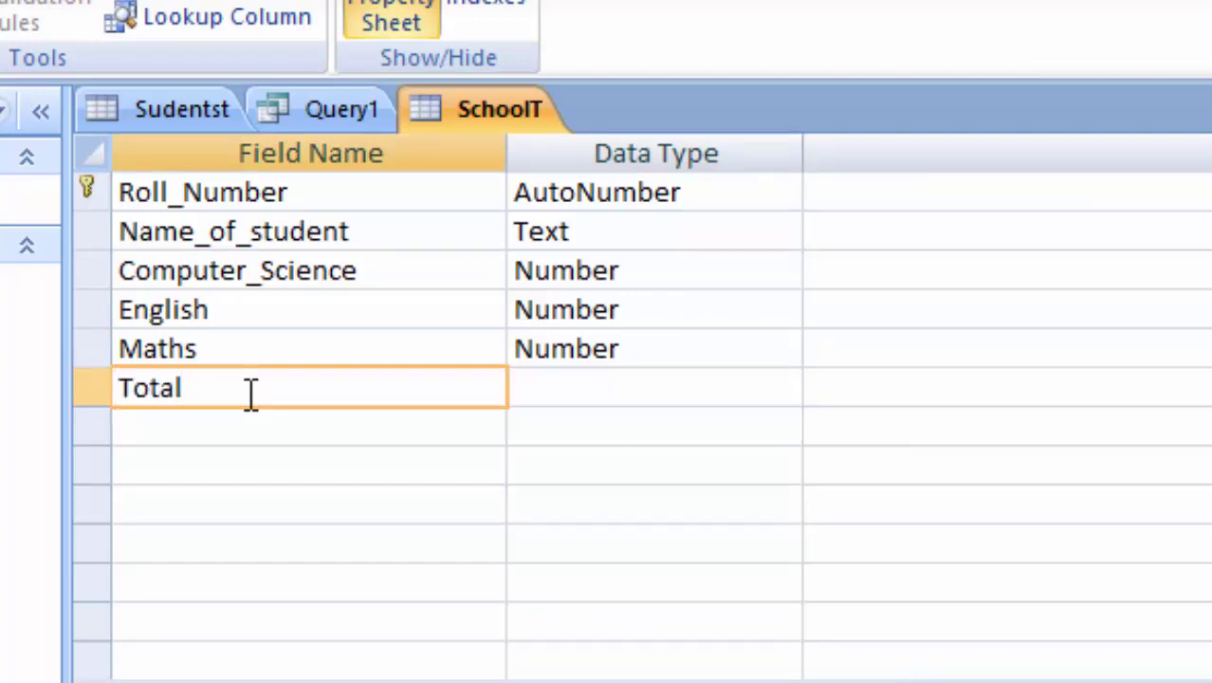
{"action": "left_click", "coordinate": [596, 391]}
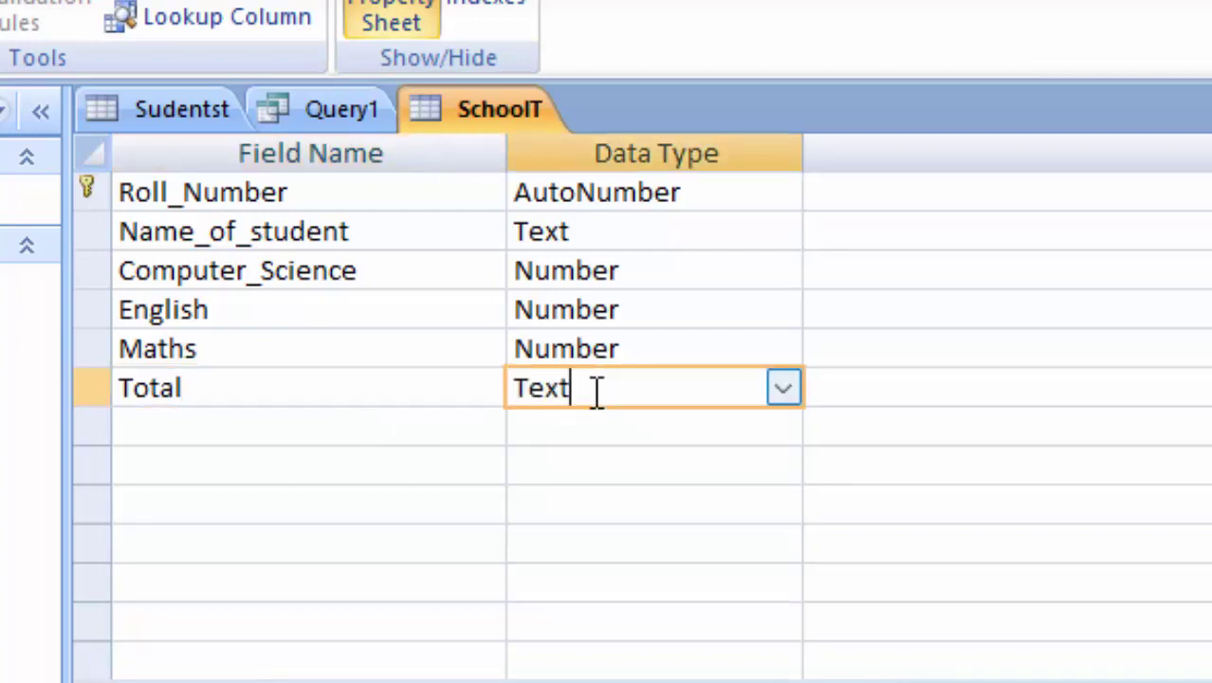
{"action": "left_click", "coordinate": [780, 397]}
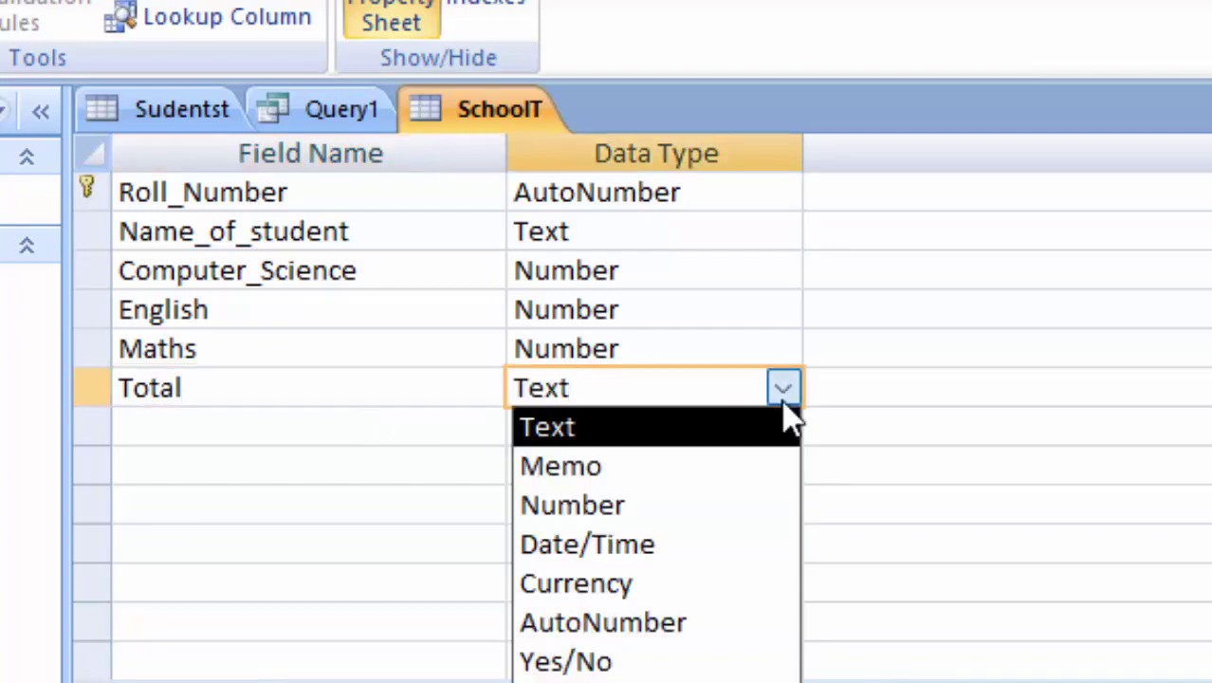
{"action": "left_click", "coordinate": [721, 506]}
{"action": "left_click", "coordinate": [282, 429]}
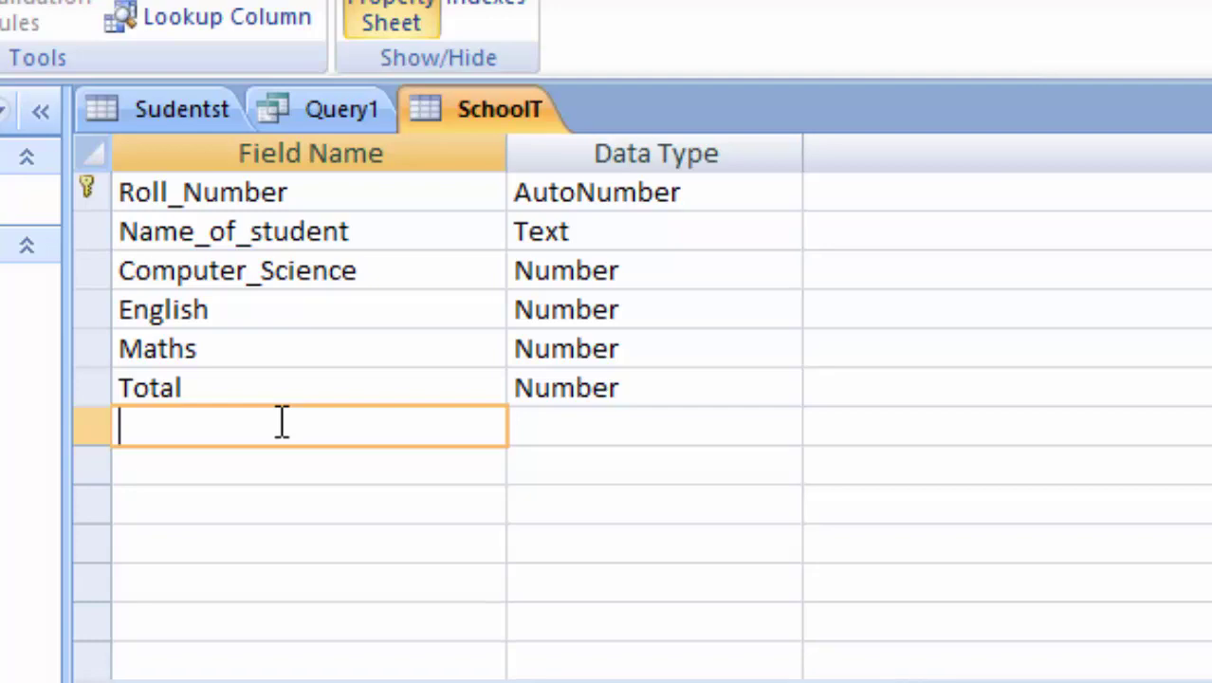
{"action": "type", "text": "Average"}
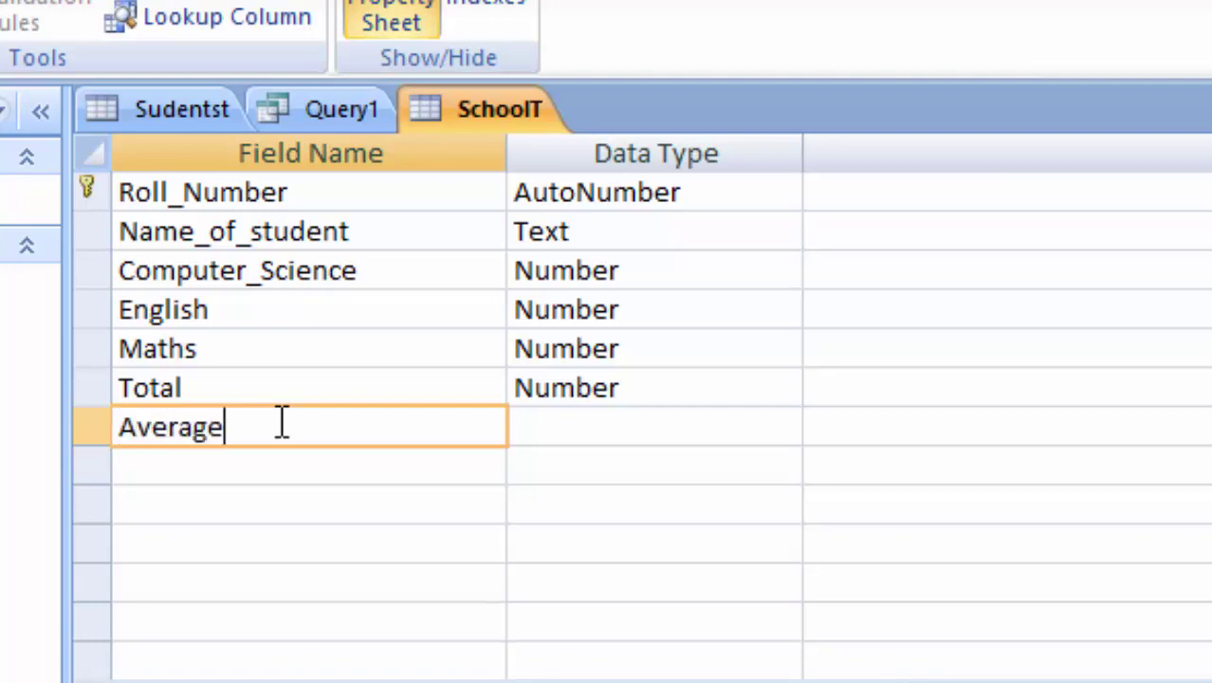
{"action": "key", "text": "Tab"}
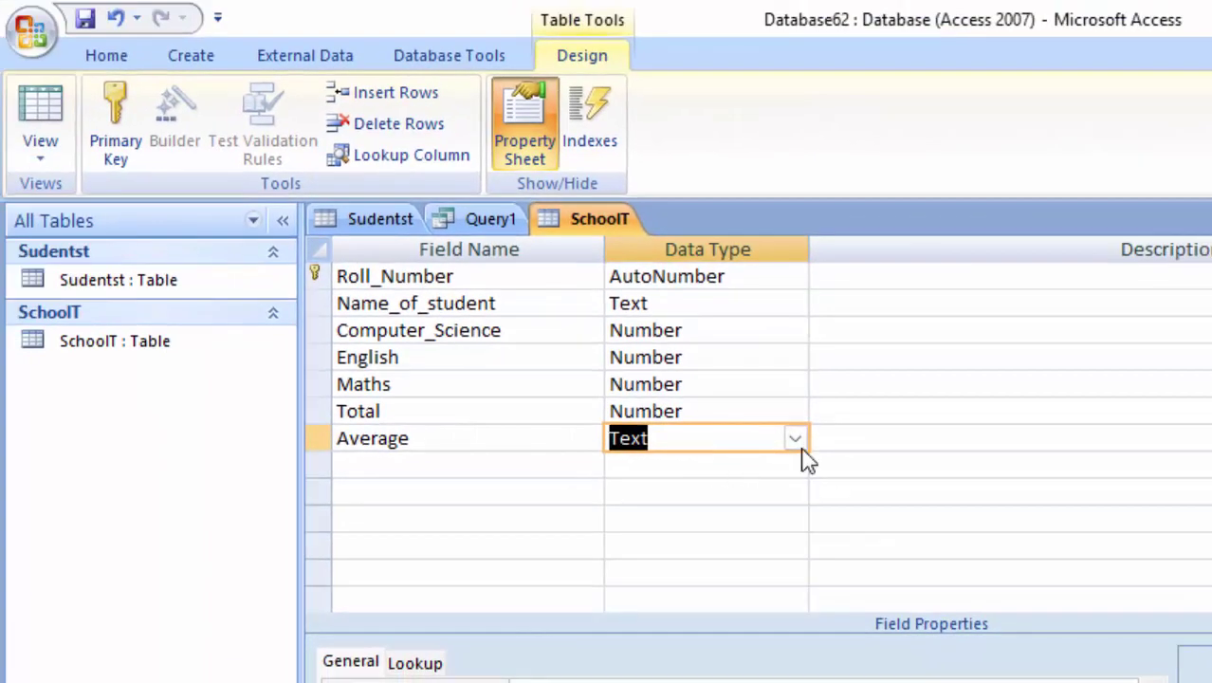
{"action": "left_click", "coordinate": [797, 442]}
{"action": "left_click", "coordinate": [714, 521]}
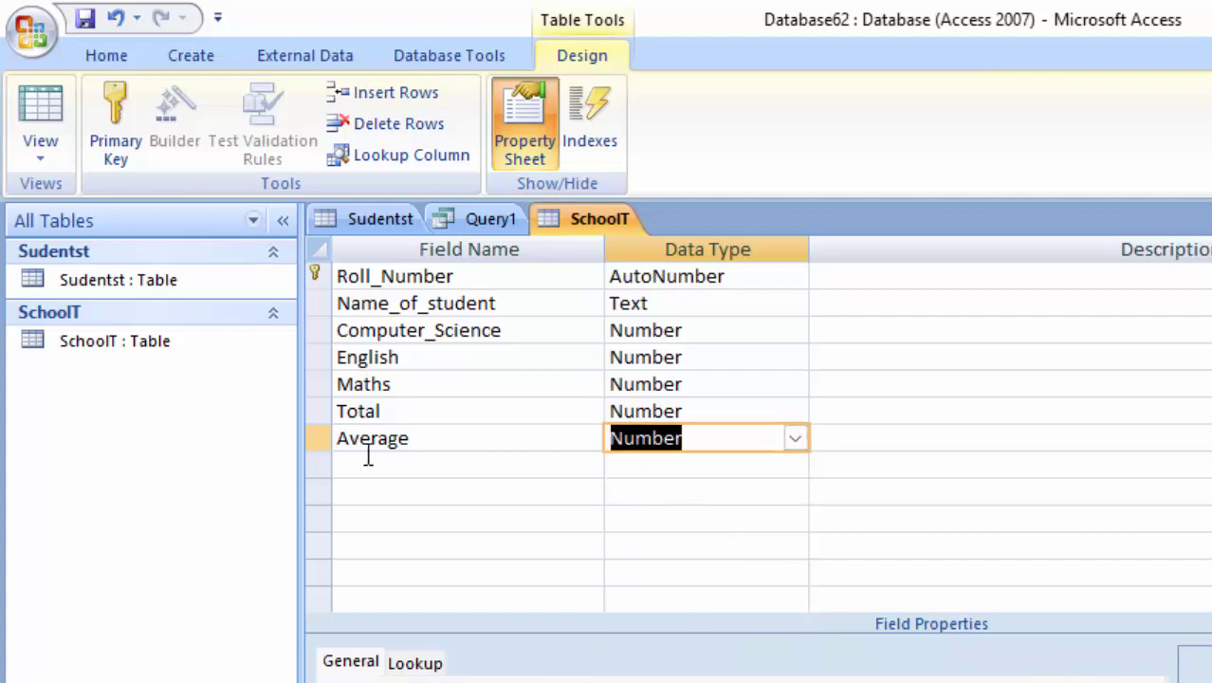
{"action": "left_click", "coordinate": [393, 459]}
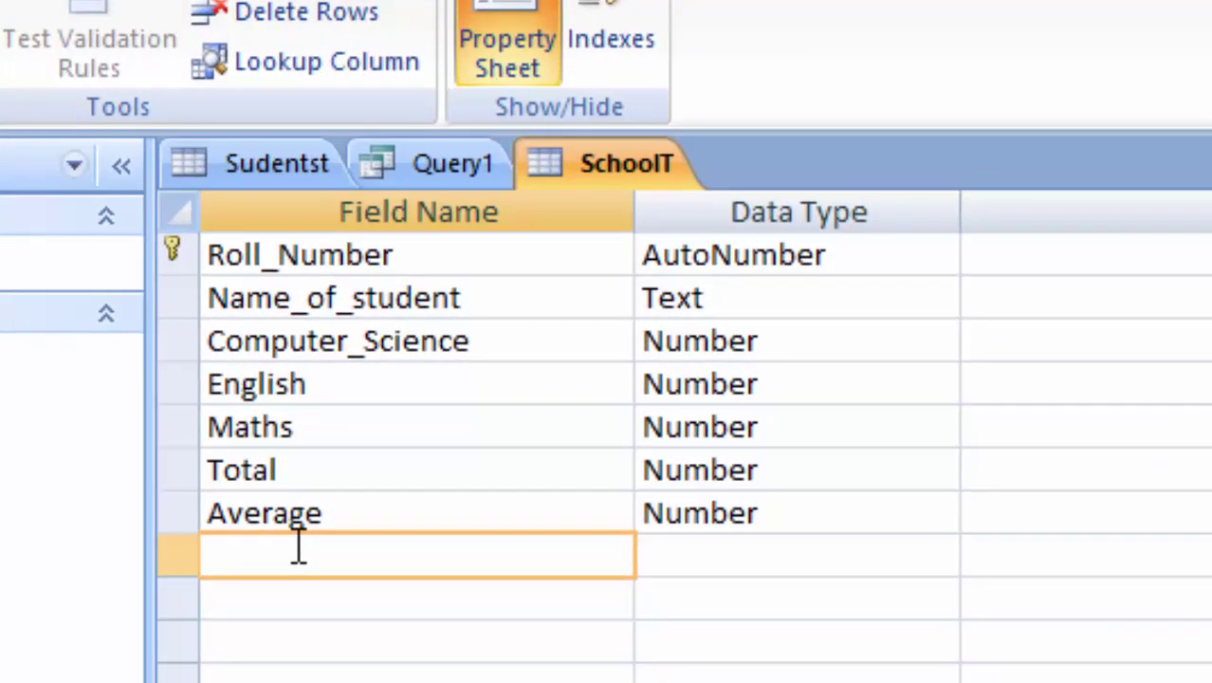
{"action": "type", "text": "G"}
{"action": "type", "text": "rade"}
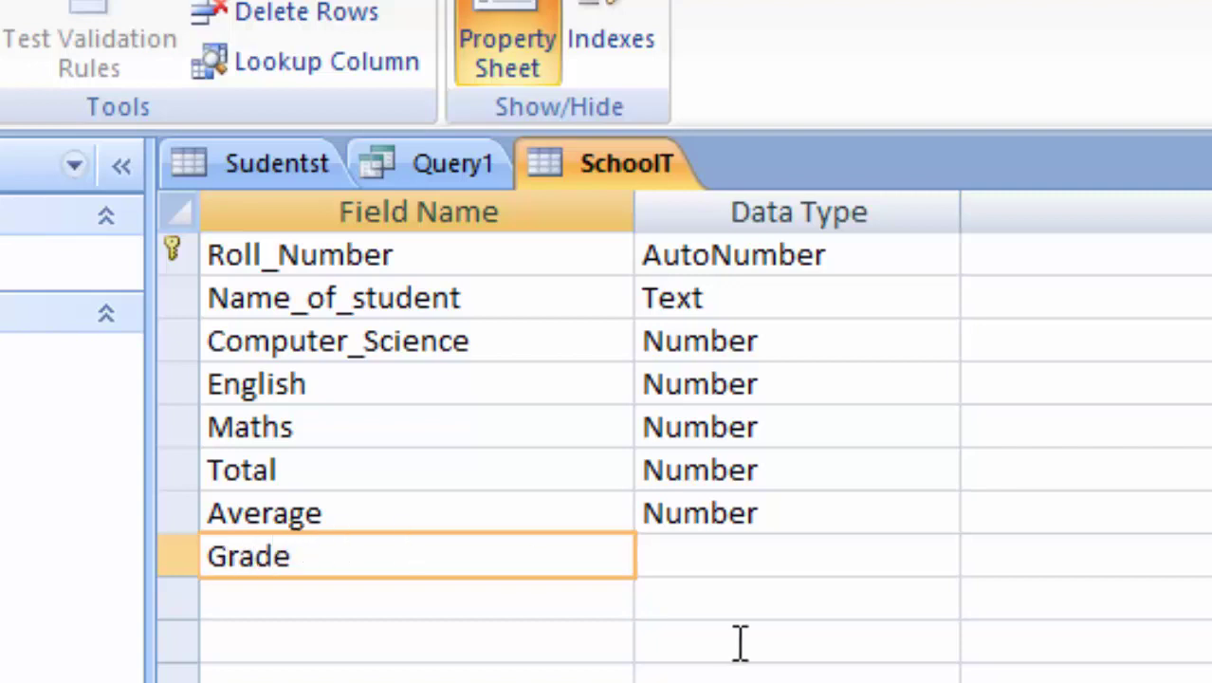
{"action": "left_click", "coordinate": [877, 554]}
{"action": "left_click", "coordinate": [939, 553]}
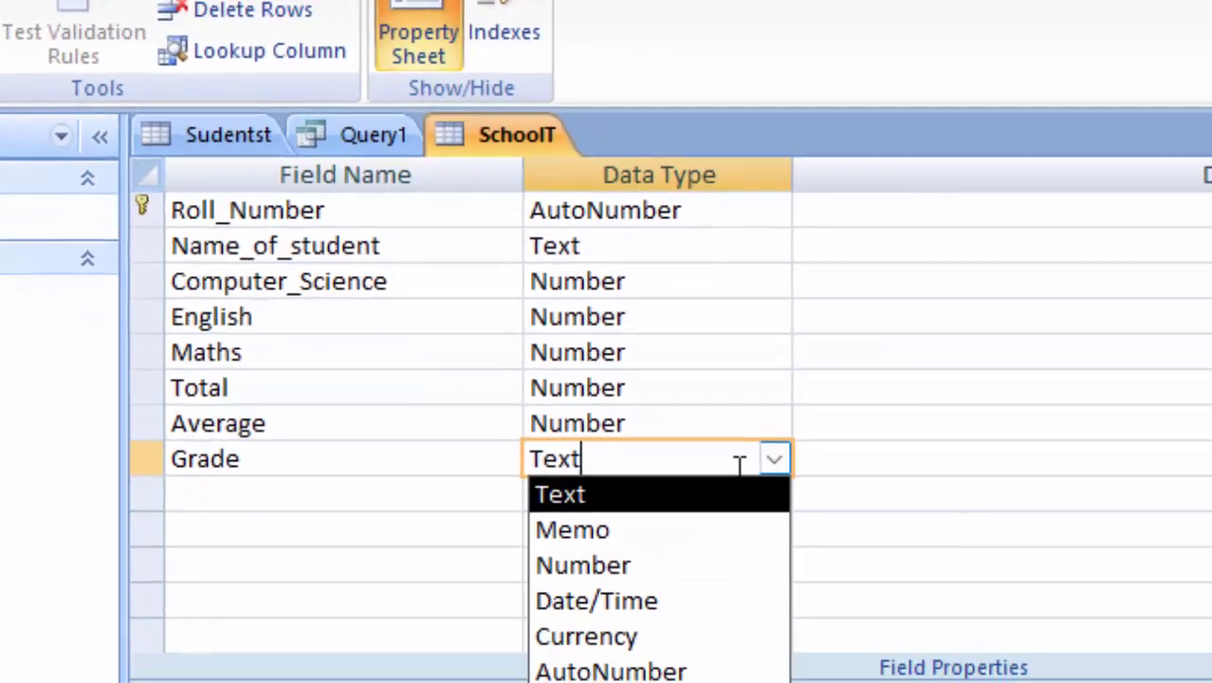
{"action": "left_click", "coordinate": [607, 565]}
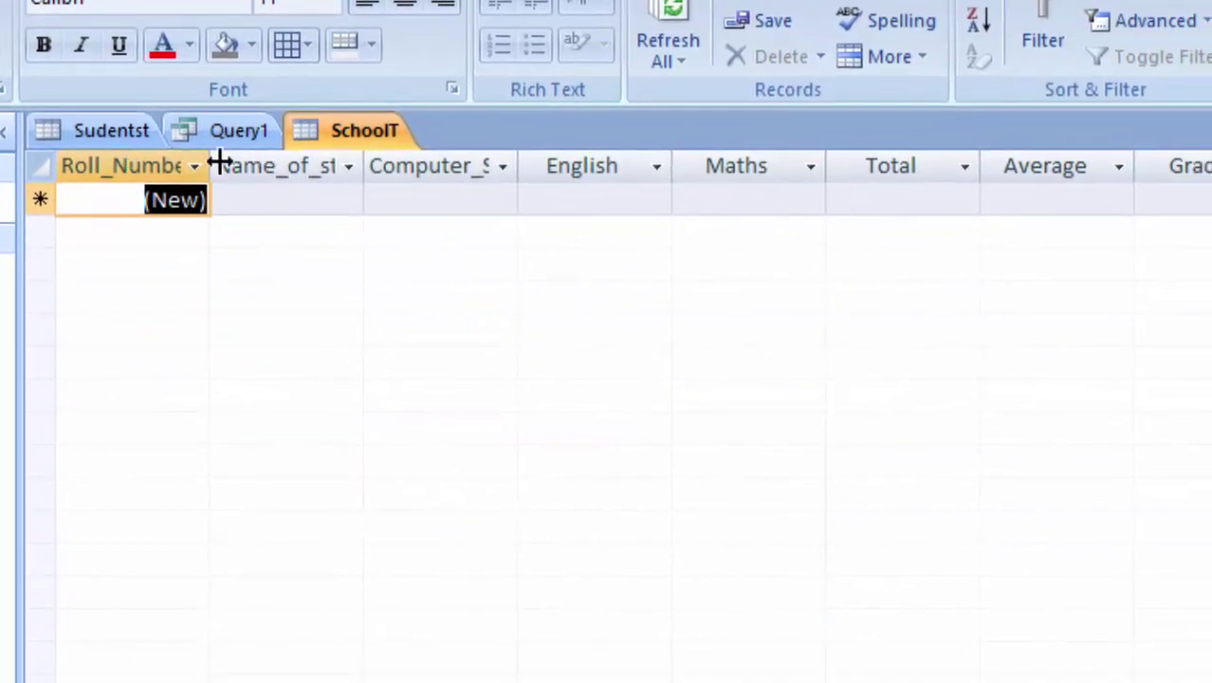
{"action": "left_click_drag", "start_coordinate": [261, 211], "coordinate": [278, 218]}
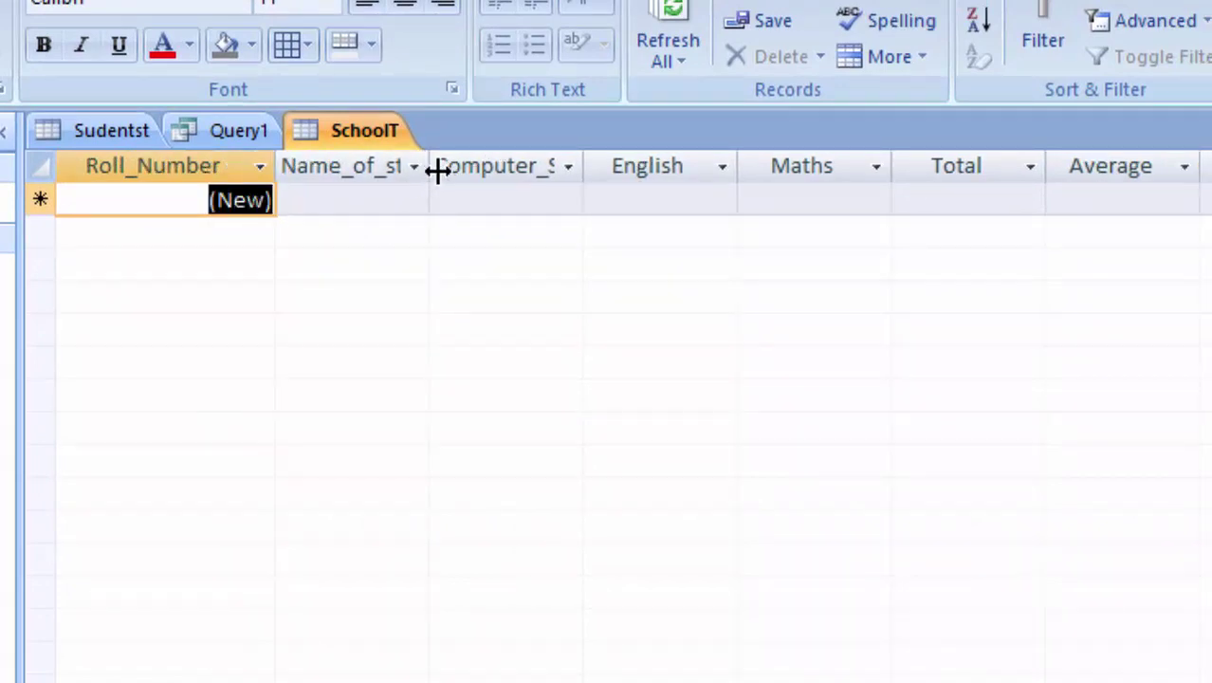
{"action": "left_click_drag", "start_coordinate": [429, 167], "coordinate": [494, 267]}
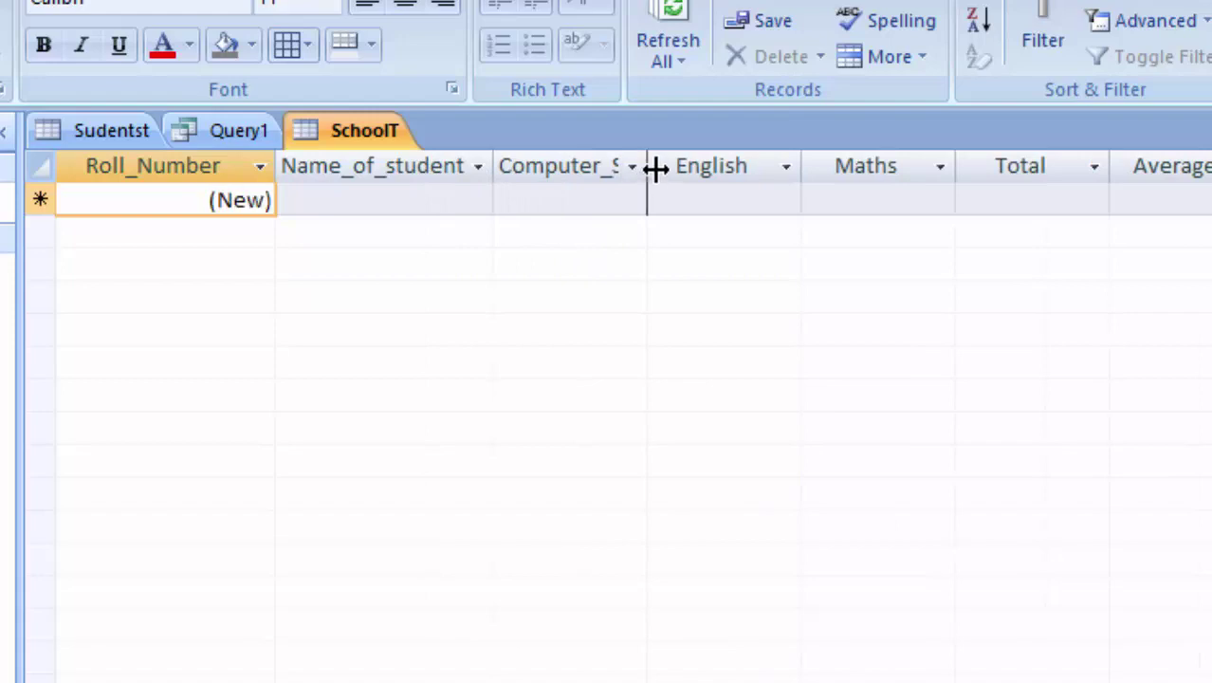
{"action": "left_click_drag", "start_coordinate": [649, 166], "coordinate": [725, 297]}
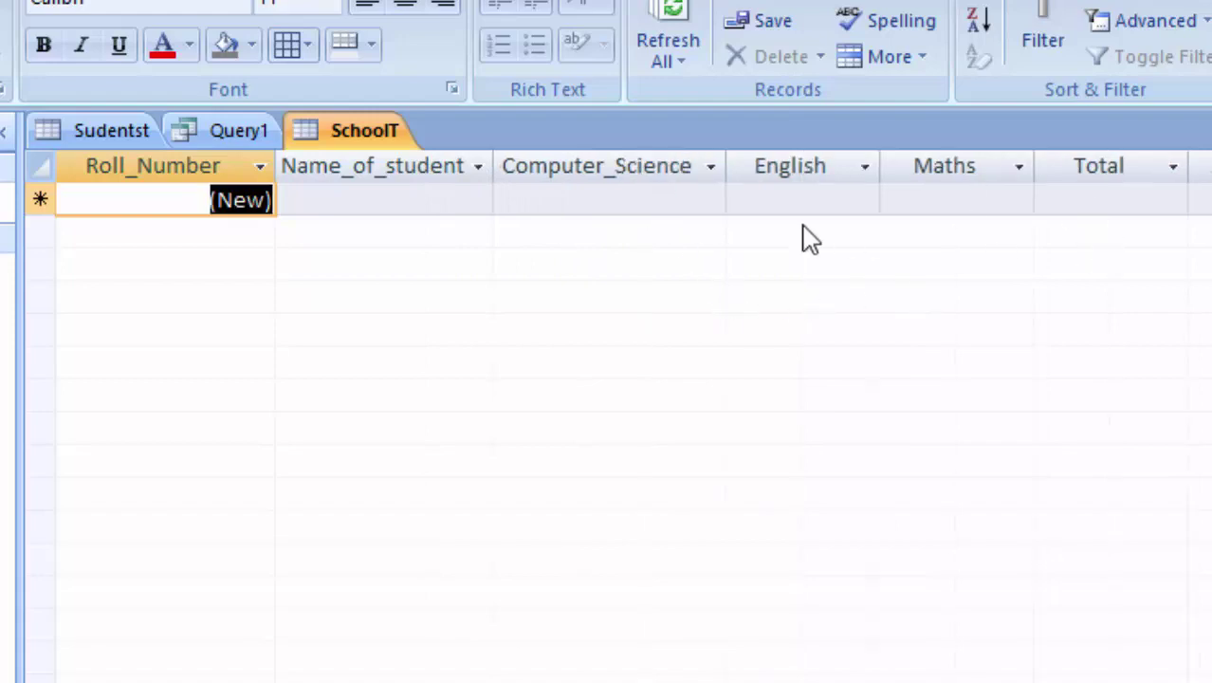
{"action": "left_click", "coordinate": [426, 197]}
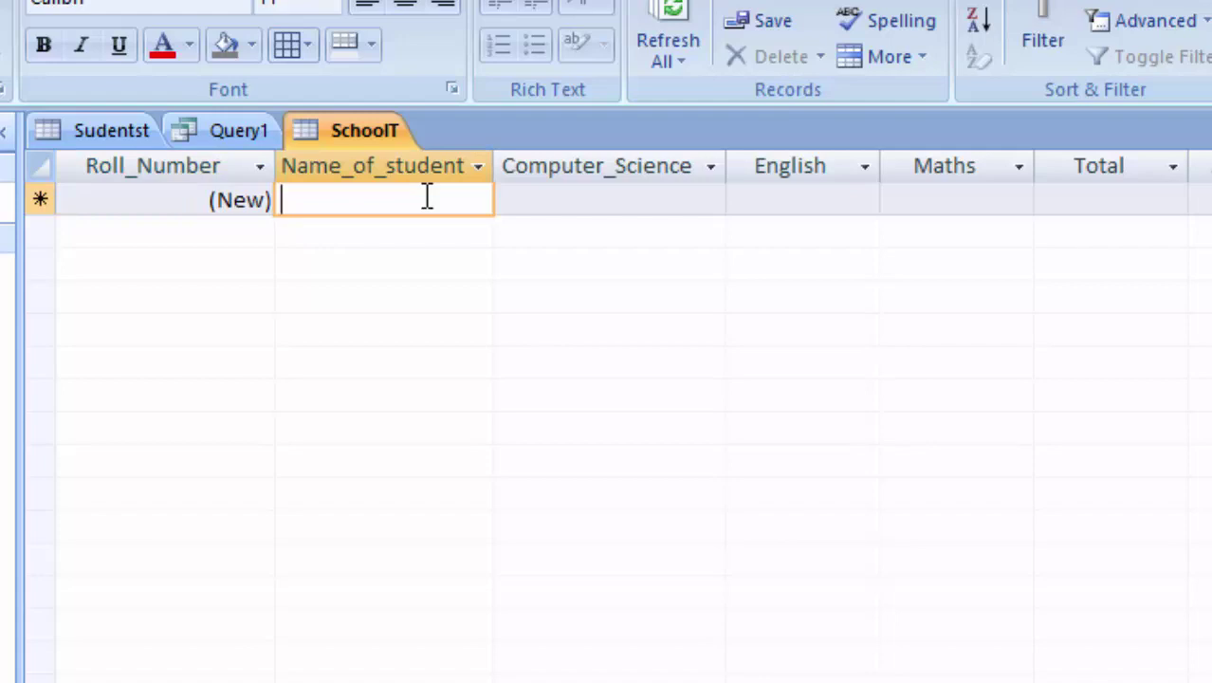
{"action": "type", "text": "S"}
{"action": "type", "text": "aurab"}
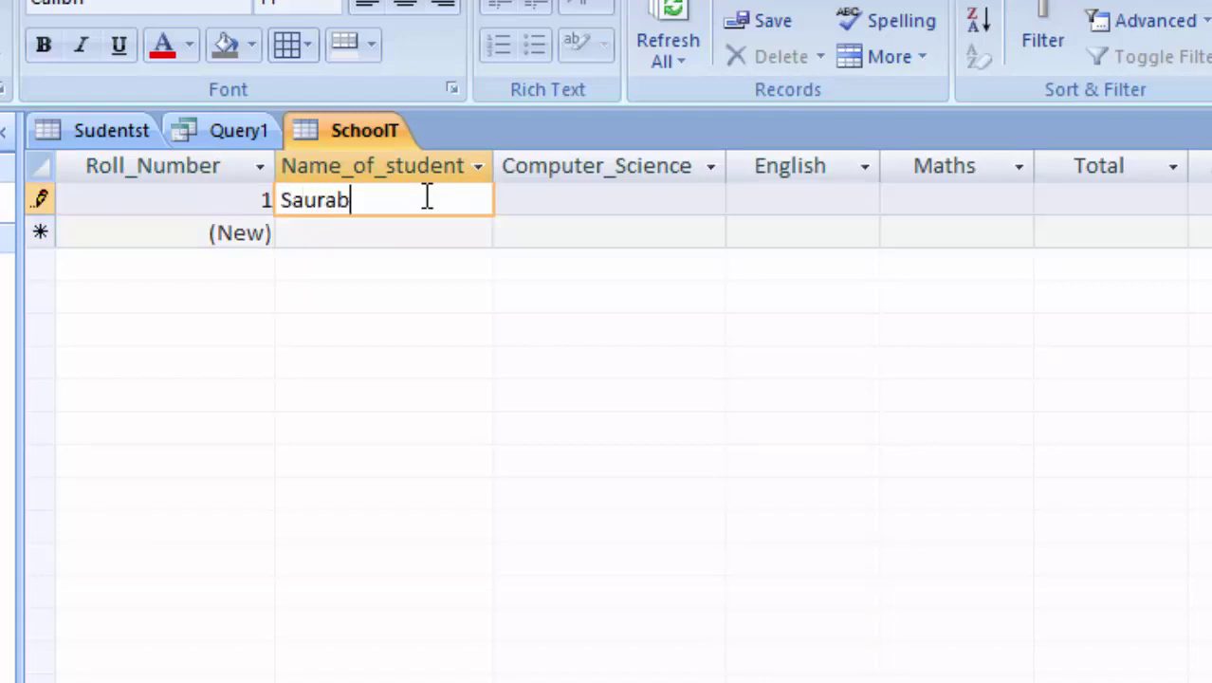
{"action": "type", "text": "h"}
{"action": "key", "text": "Tab"}
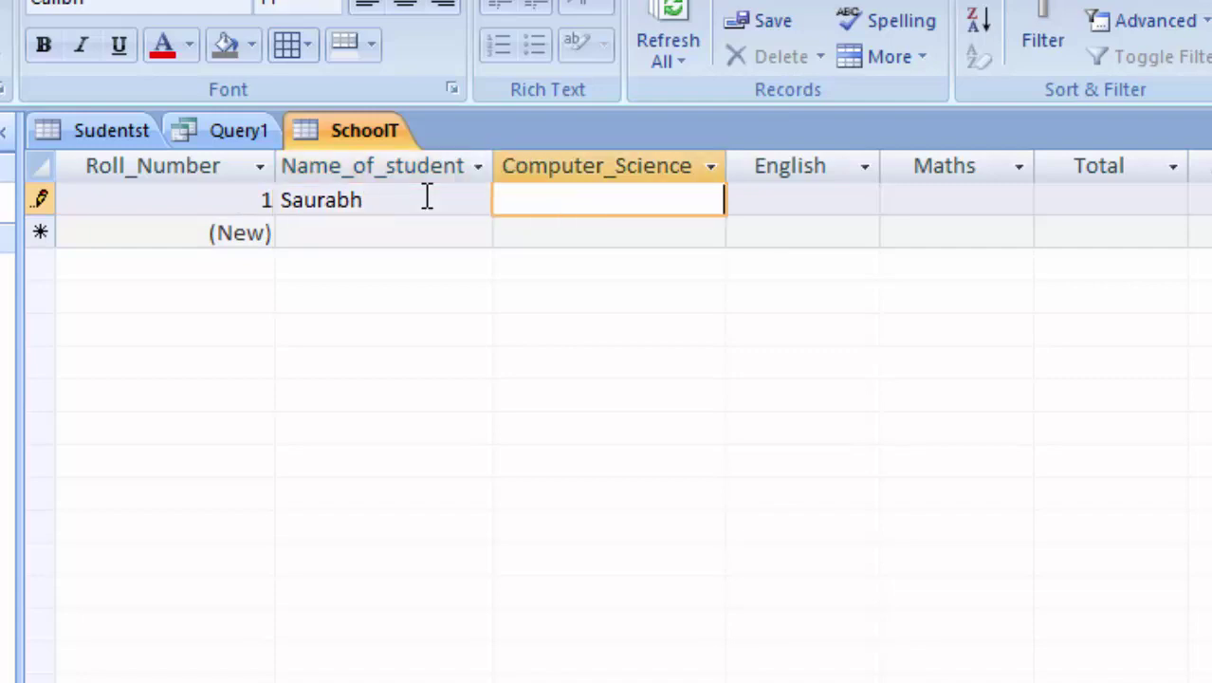
{"action": "type", "text": "67"}
{"action": "key", "text": "Tab"}
{"action": "type", "text": "88"}
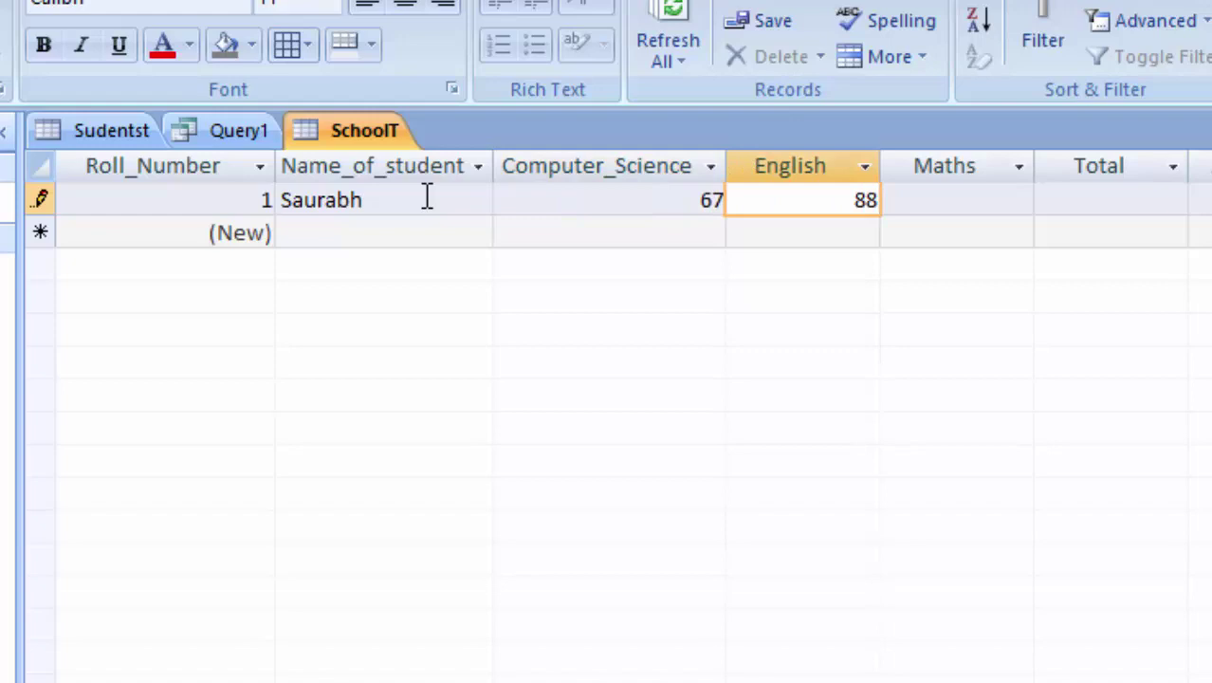
{"action": "key", "text": "Tab"}
{"action": "type", "text": "67"}
{"action": "key", "text": "Tab"}
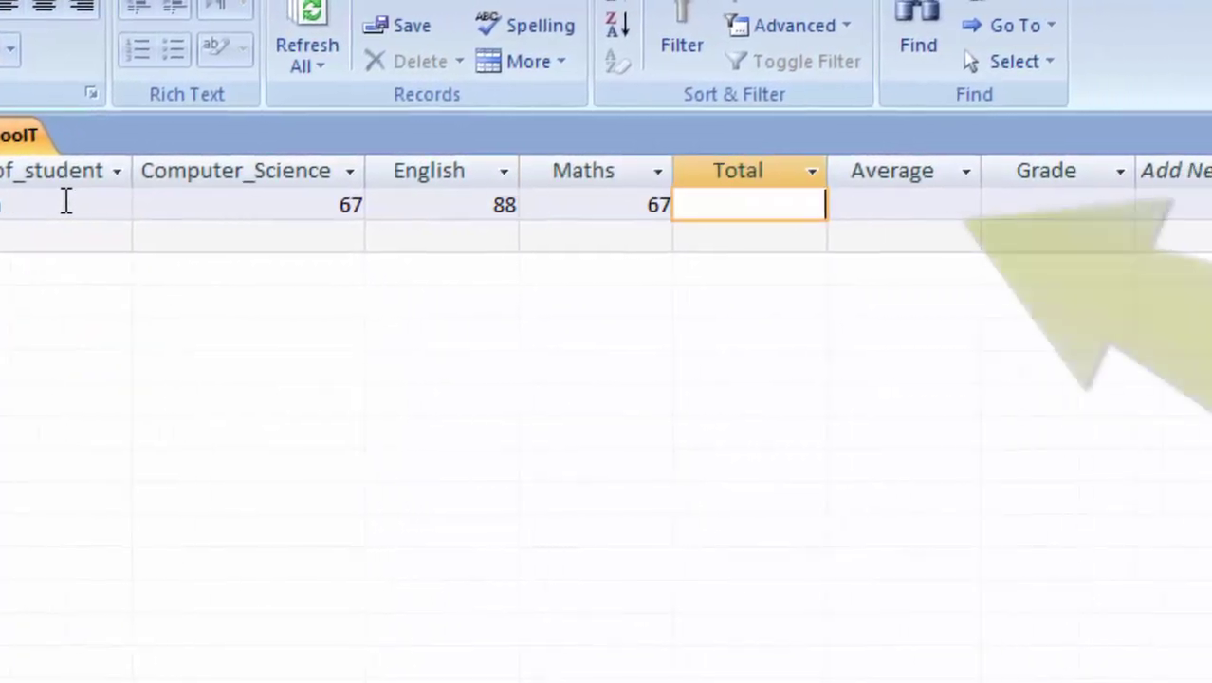
{"action": "key", "text": "Tab"}
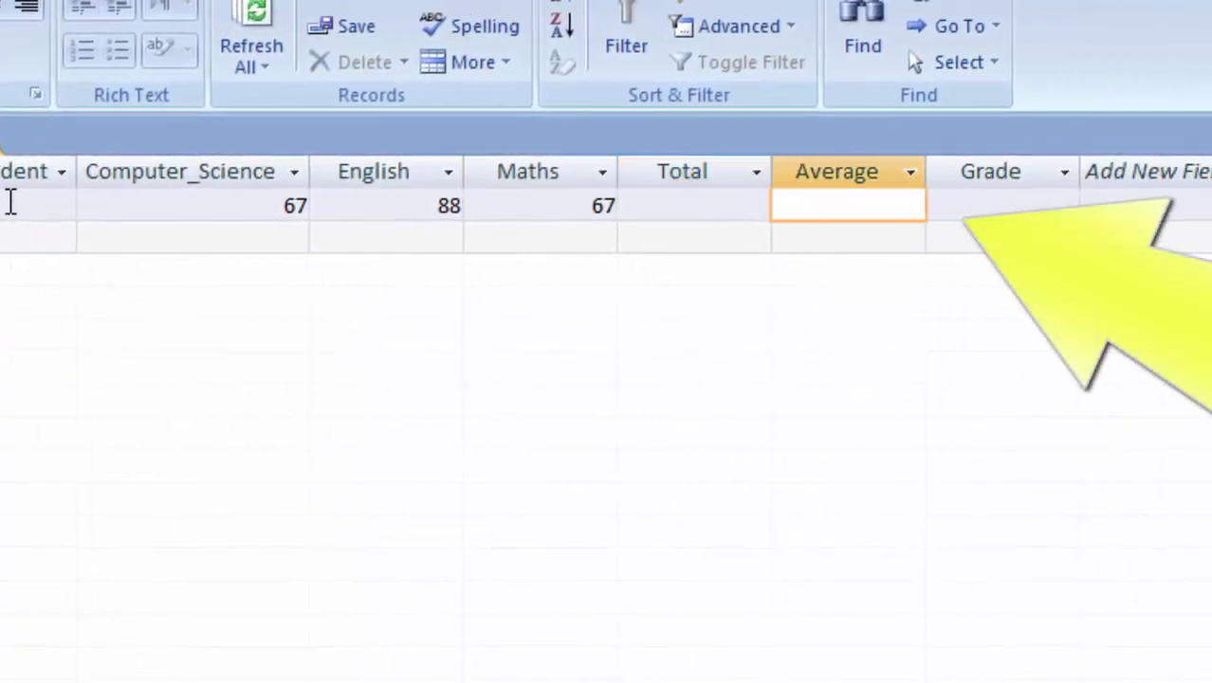
{"action": "key", "text": "Tab"}
{"action": "key", "text": "Tab"}
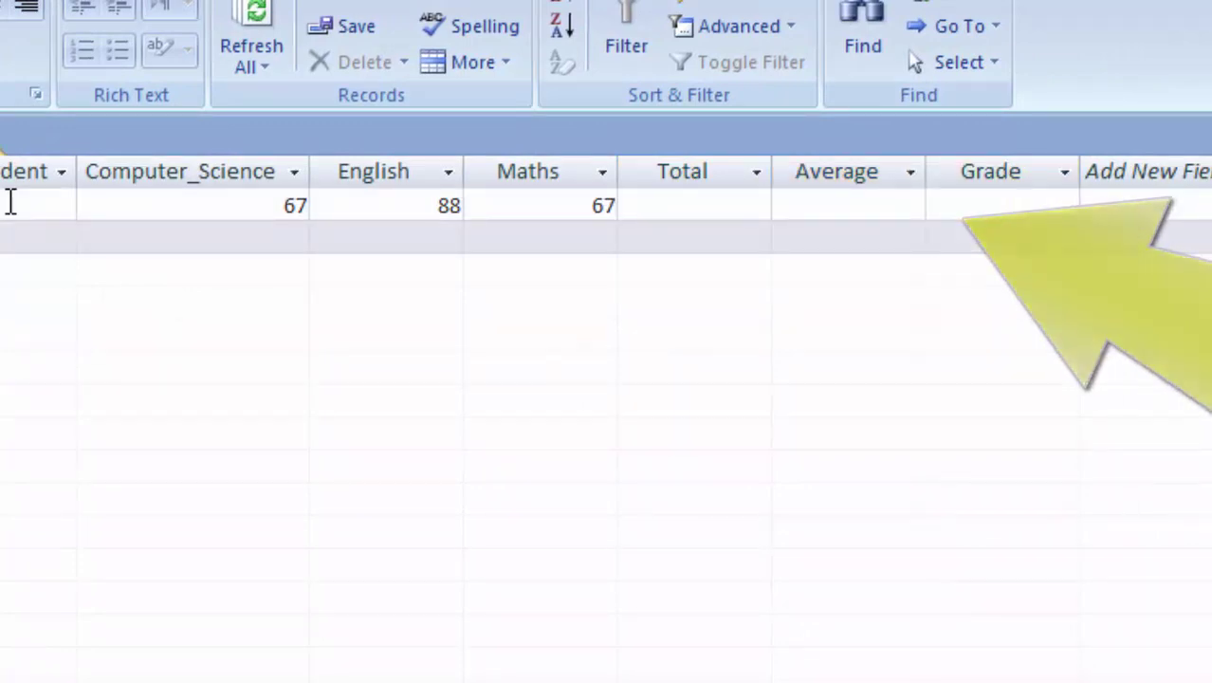
- Start a Query Design on the SchoolT table and drag all its fields into the grid
{"action": "left_click", "coordinate": [60, 42]}
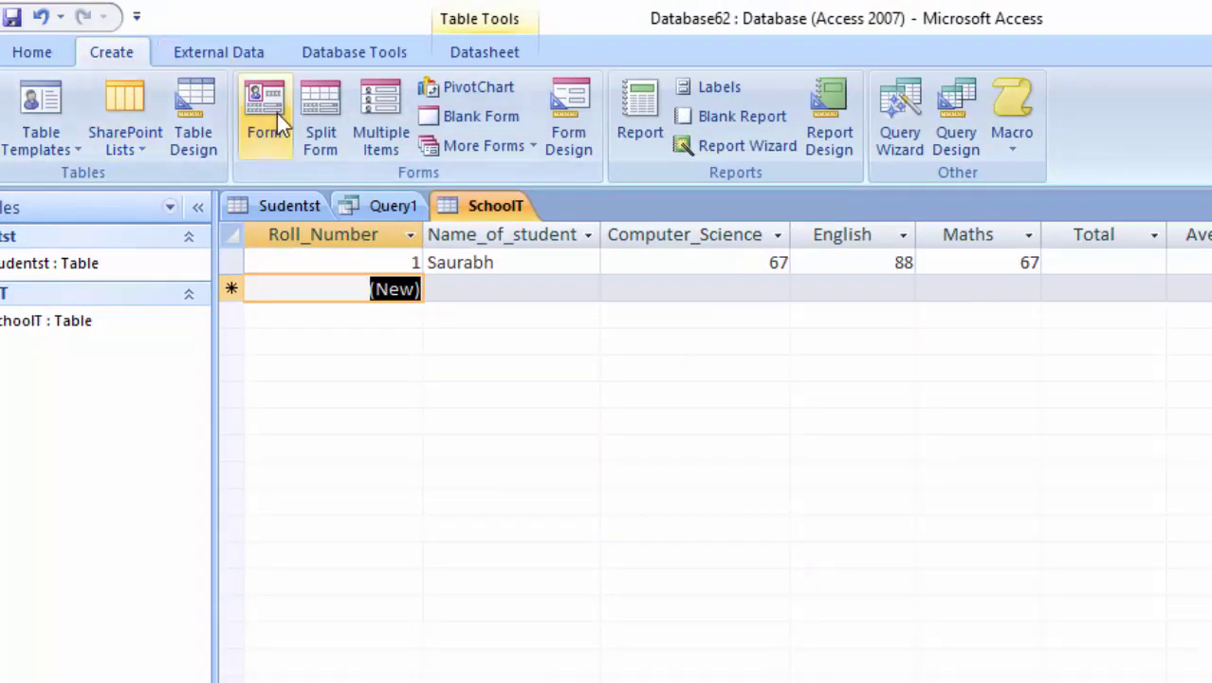
{"action": "left_click", "coordinate": [960, 138]}
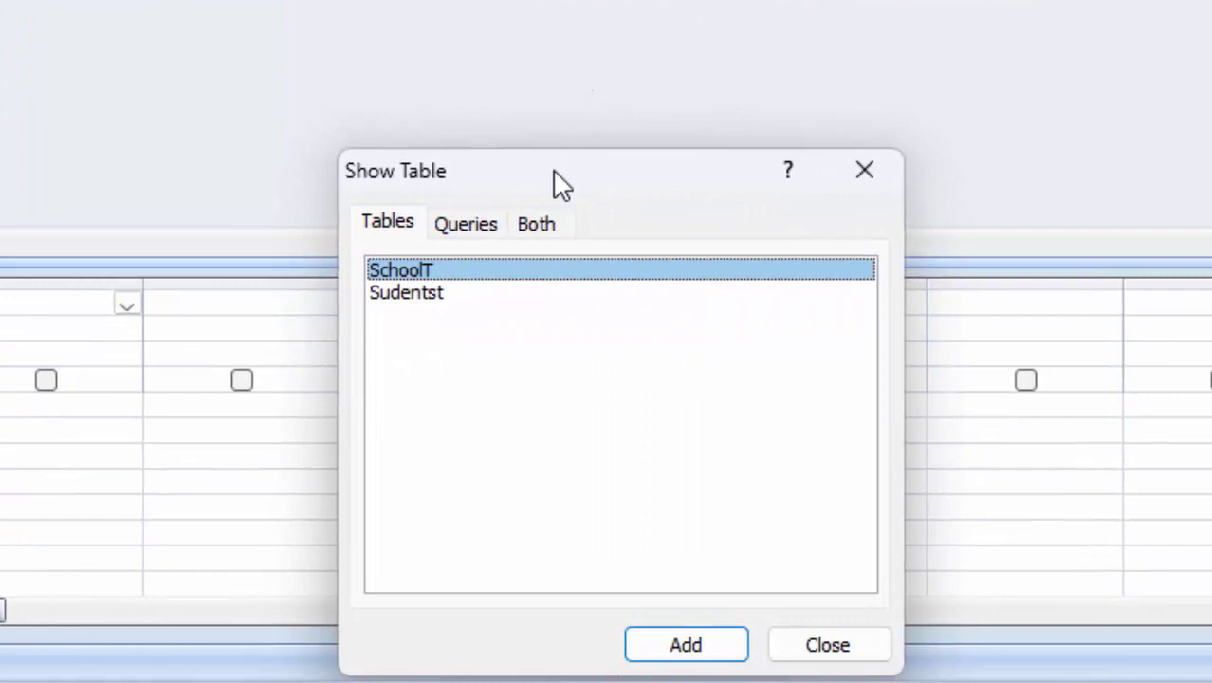
{"action": "left_click_drag", "start_coordinate": [554, 181], "coordinate": [582, 0]}
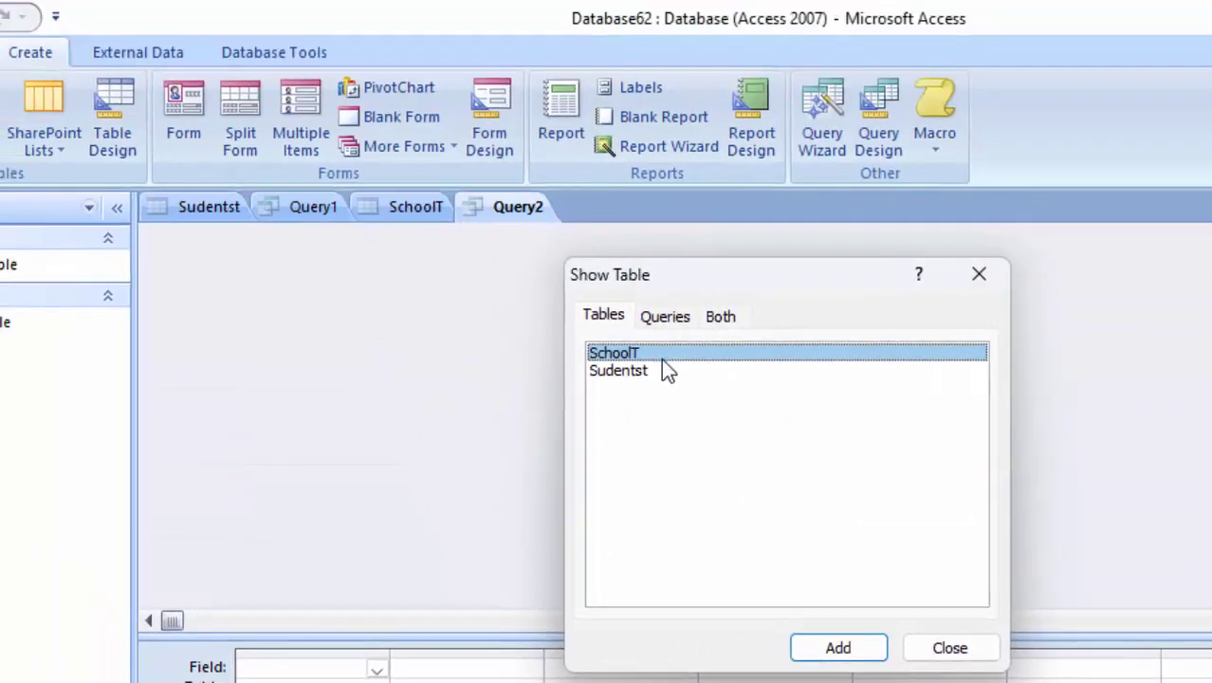
{"action": "left_click", "coordinate": [838, 648]}
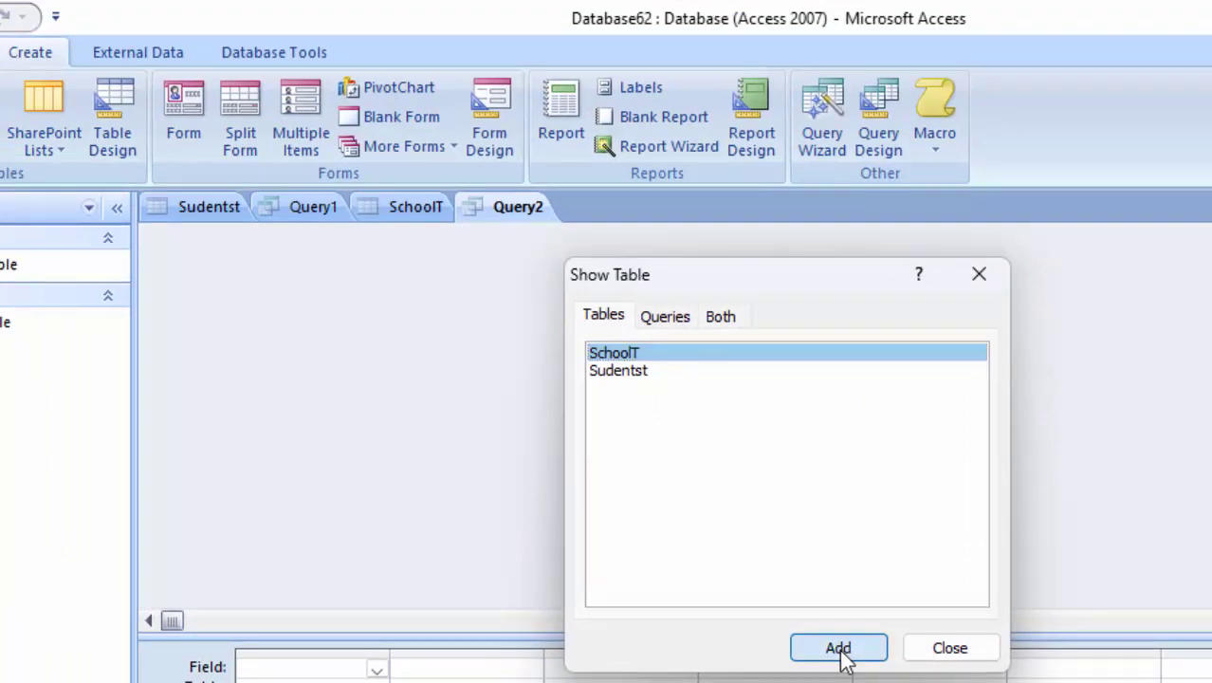
{"action": "left_click", "coordinate": [975, 654]}
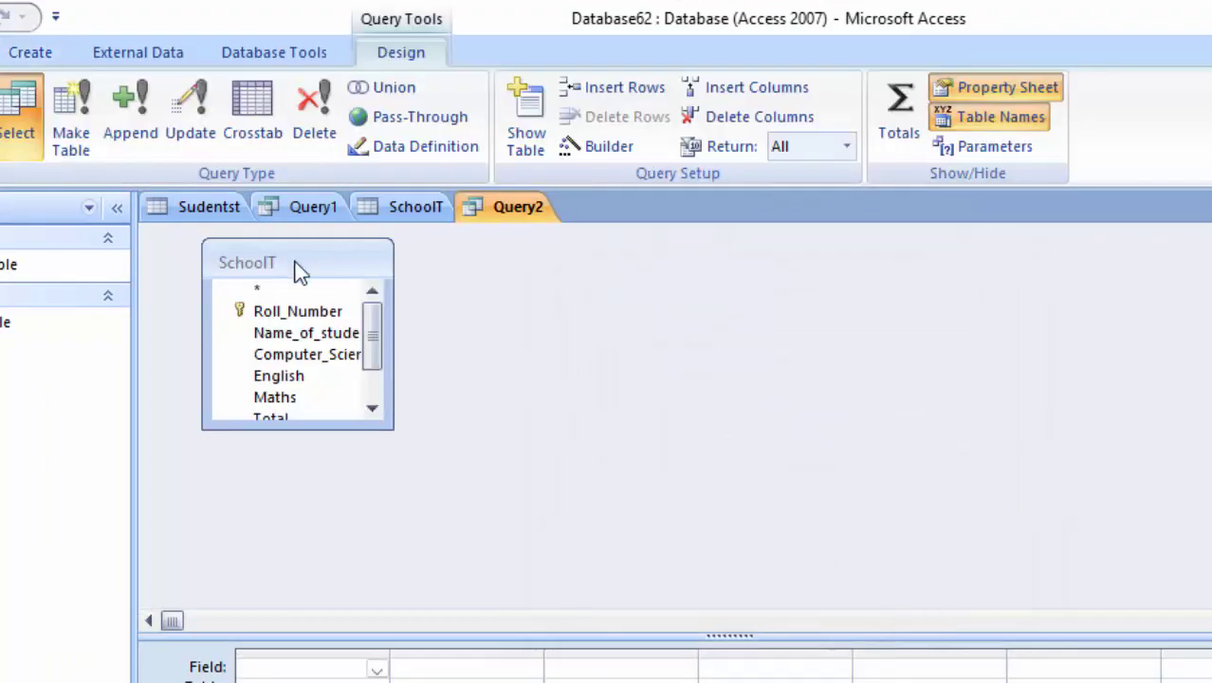
{"action": "double_click", "coordinate": [295, 265]}
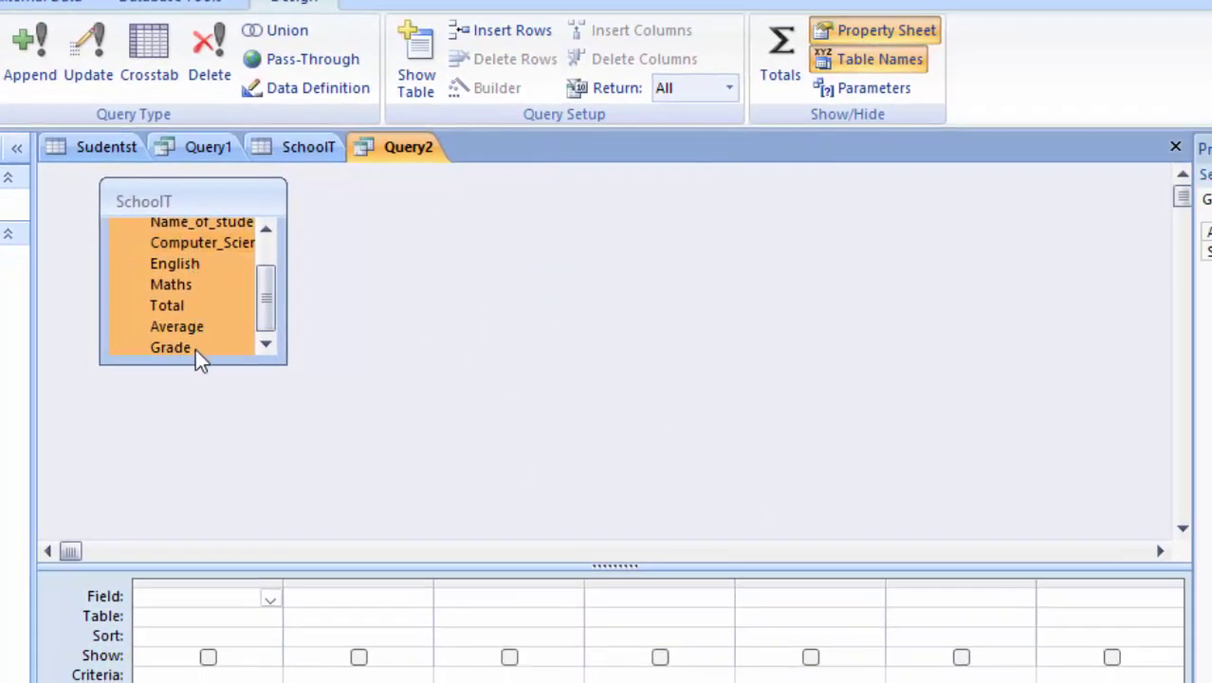
{"action": "left_click_drag", "start_coordinate": [188, 245], "coordinate": [198, 596]}
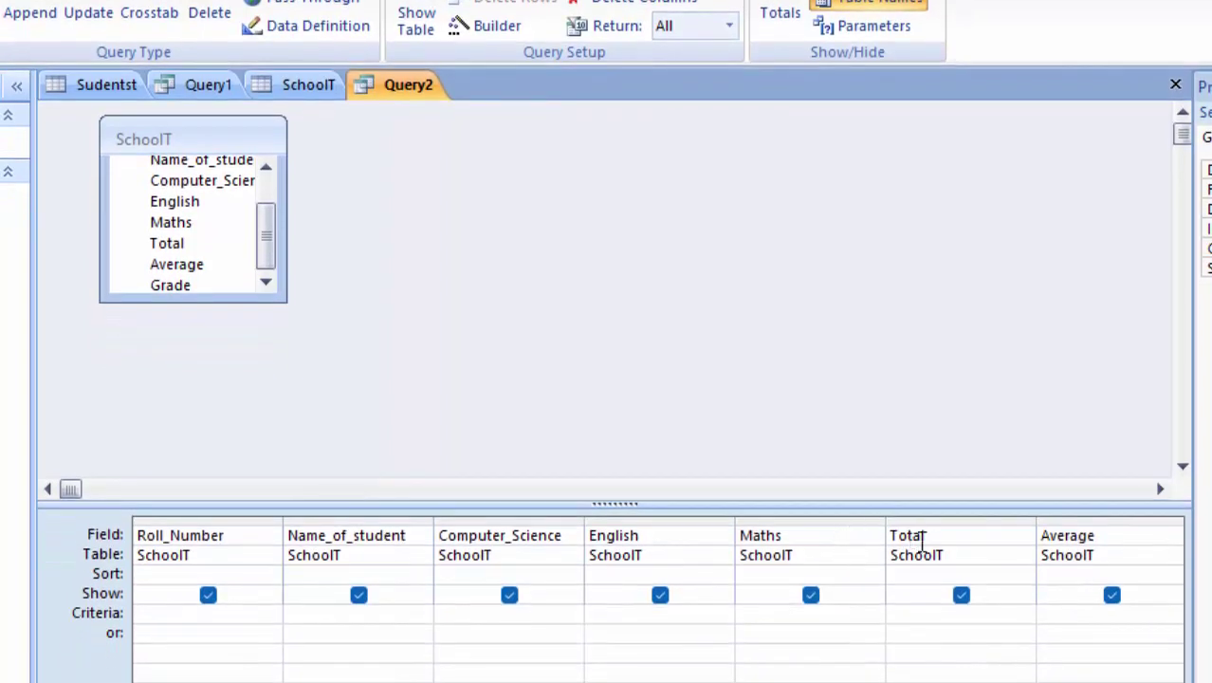
- Use the Zoom box to set the Total column to Total:[Computer_Science]+[English]+[Maths]
{"action": "left_click", "coordinate": [936, 536]}
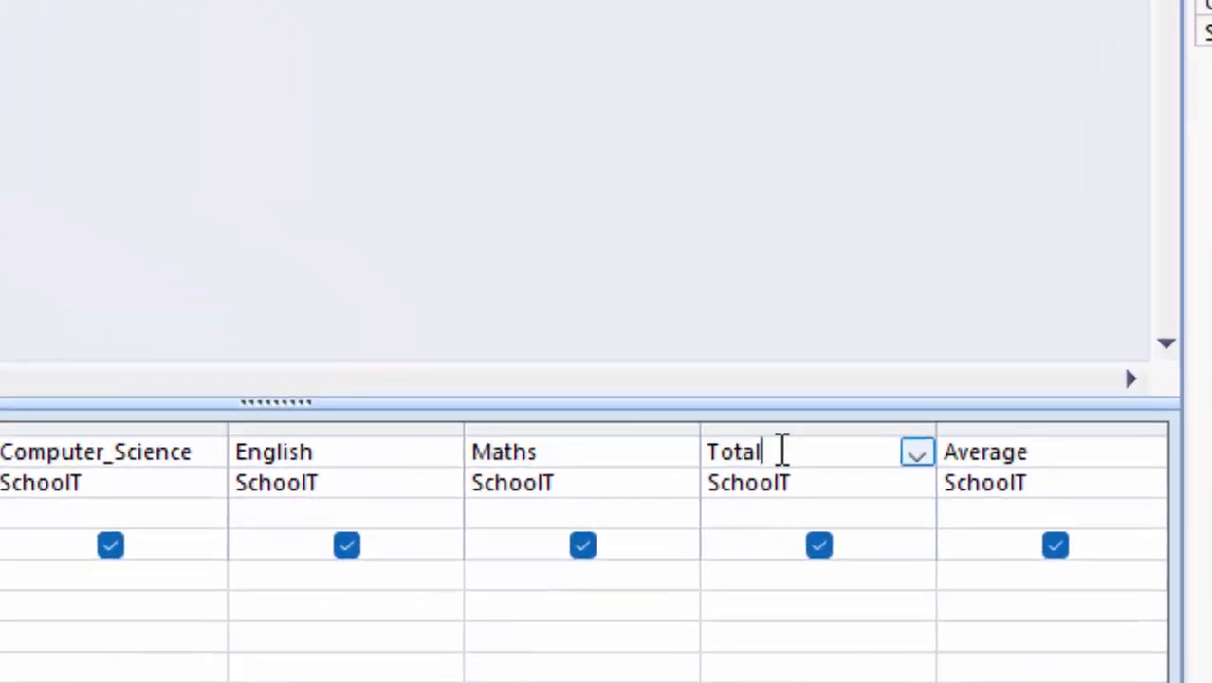
{"action": "right_click", "coordinate": [773, 447]}
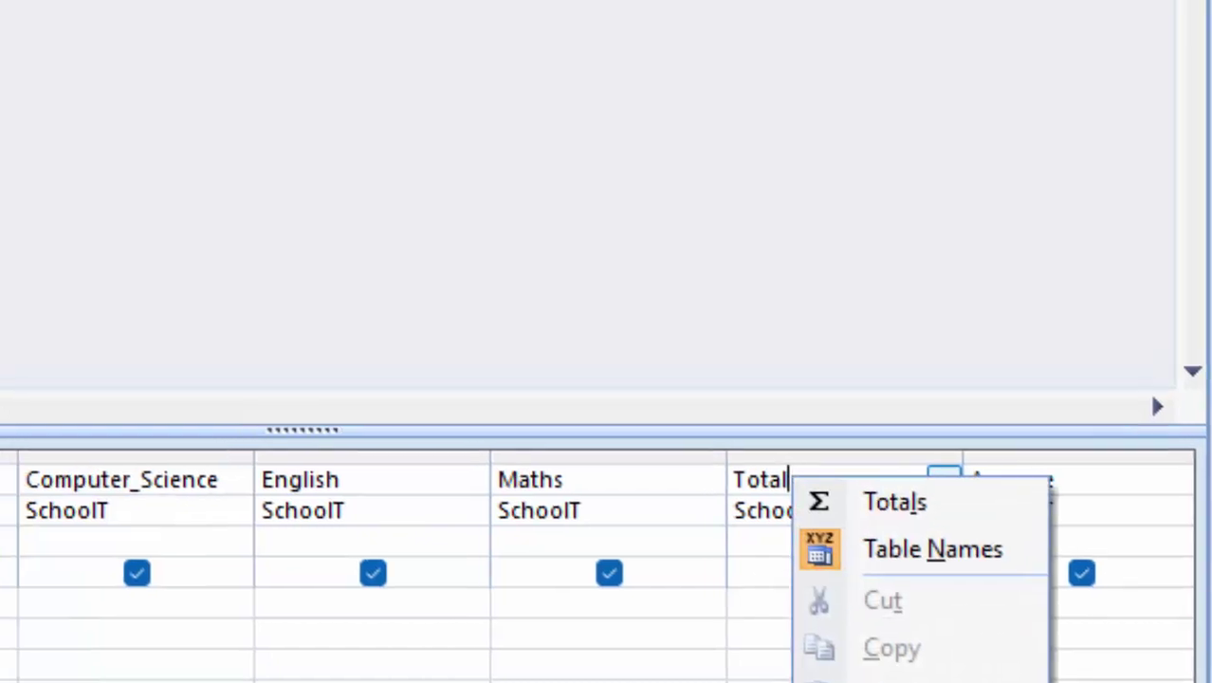
{"action": "key", "text": "z"}
{"action": "left_click", "coordinate": [352, 137]}
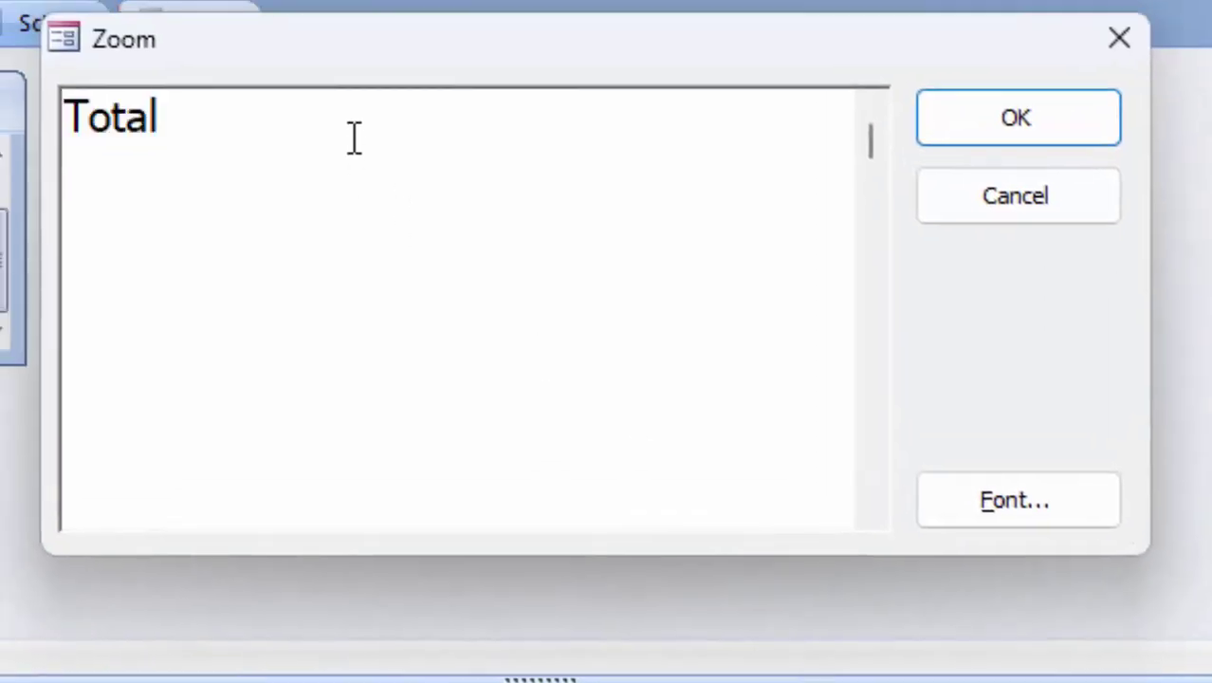
{"action": "type", "text": ":["}
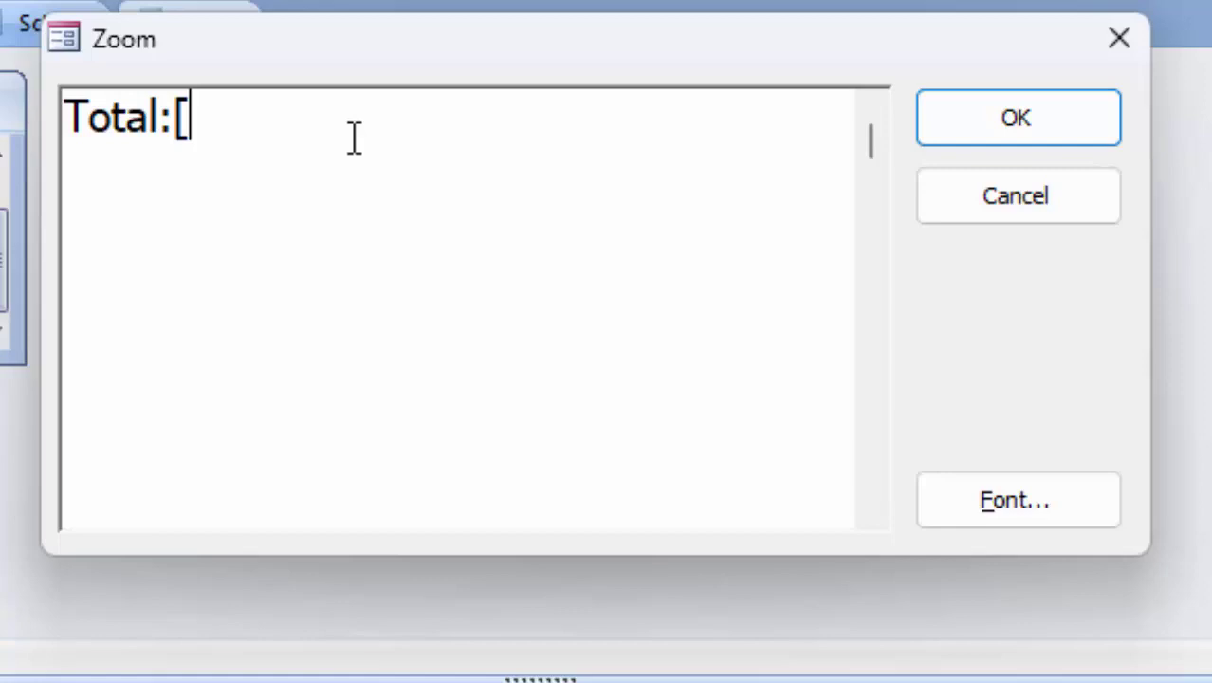
{"action": "type", "text": "Comp"}
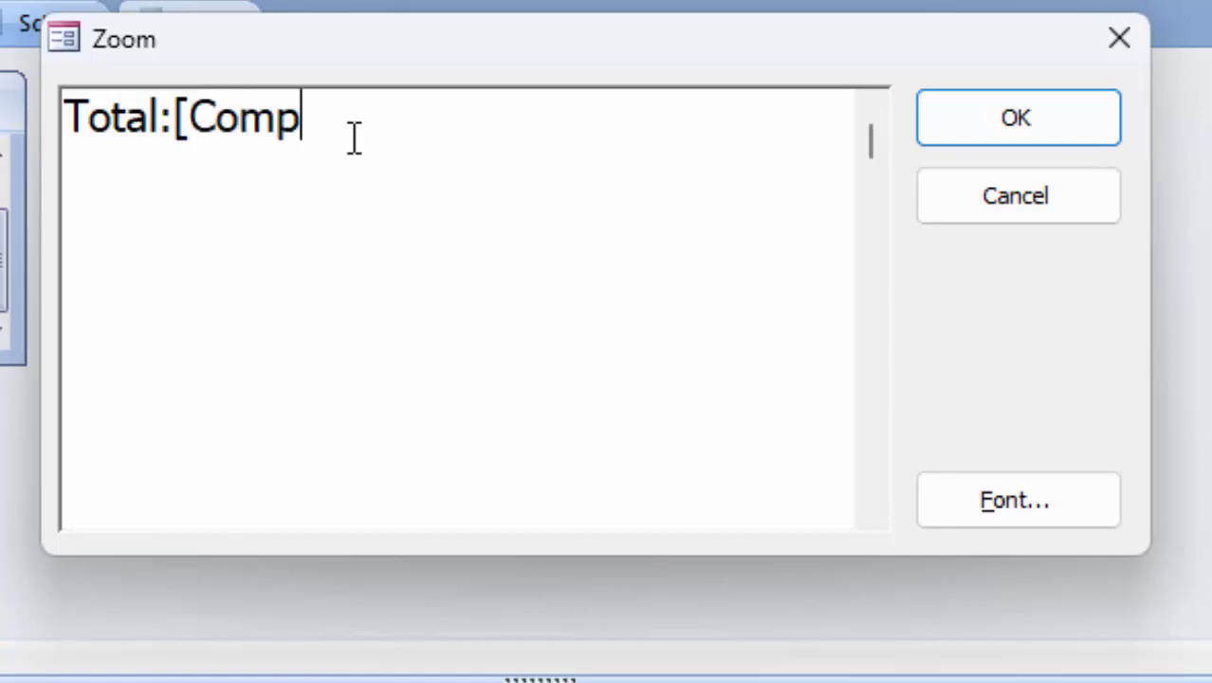
{"action": "type", "text": "uter_"}
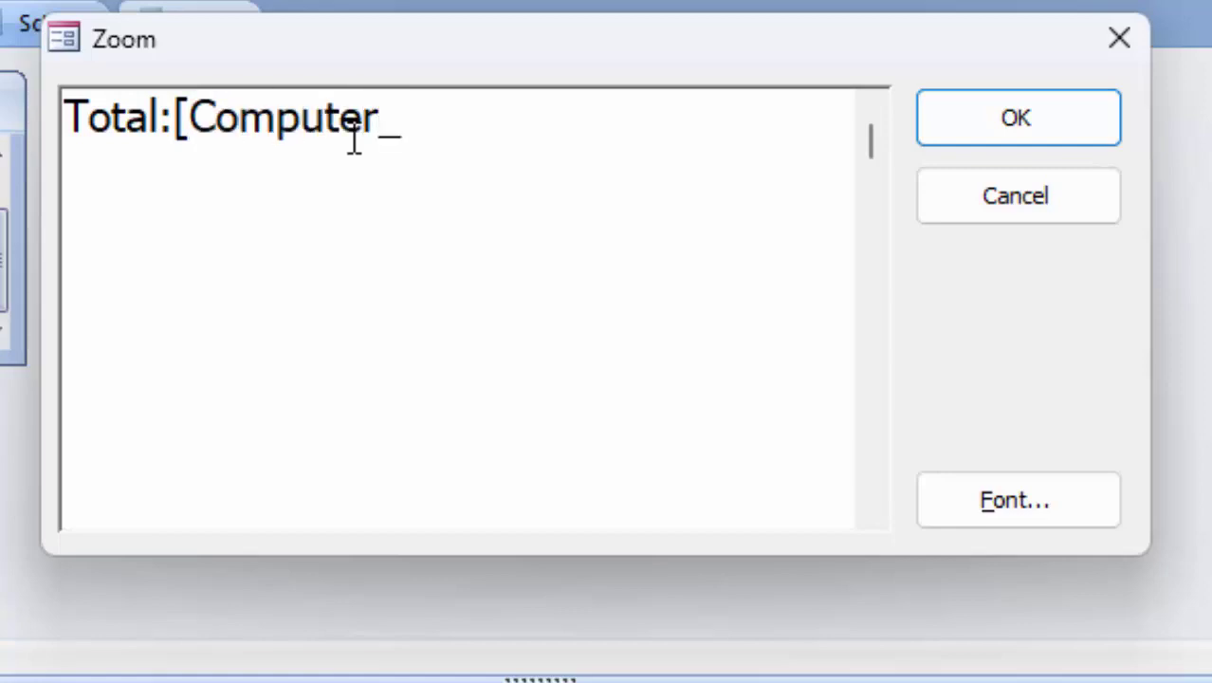
{"action": "type", "text": "science"}
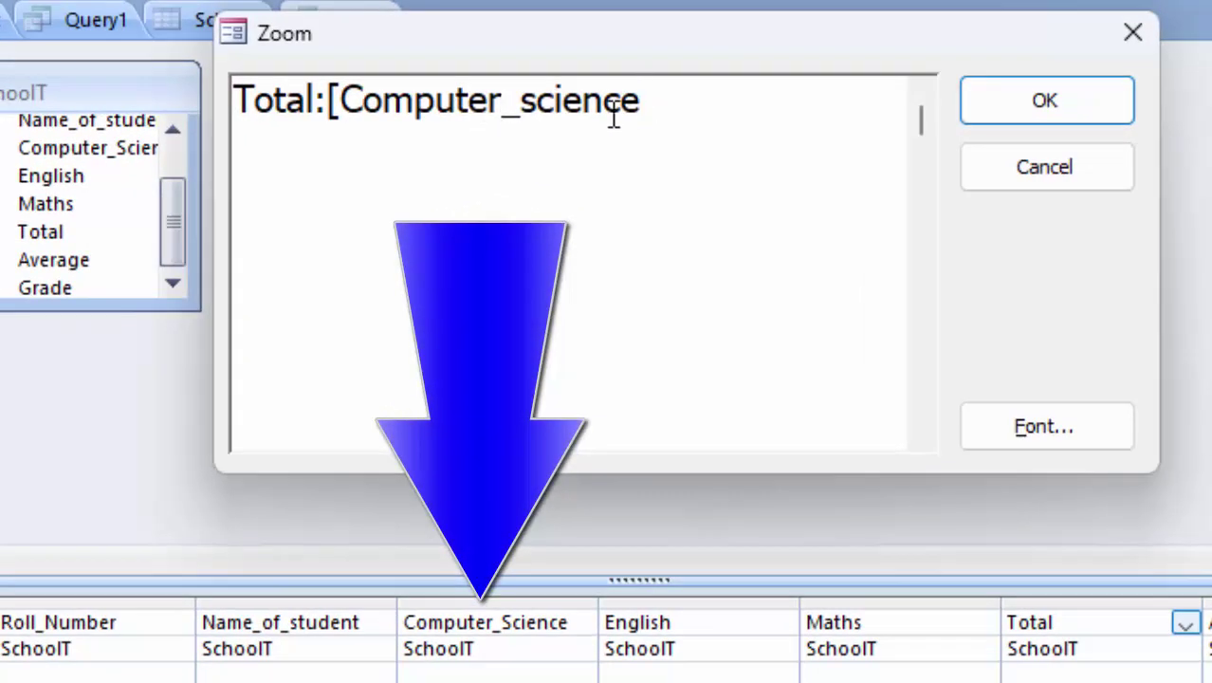
{"action": "left_click", "coordinate": [535, 107]}
{"action": "key", "text": "BackSpace"}
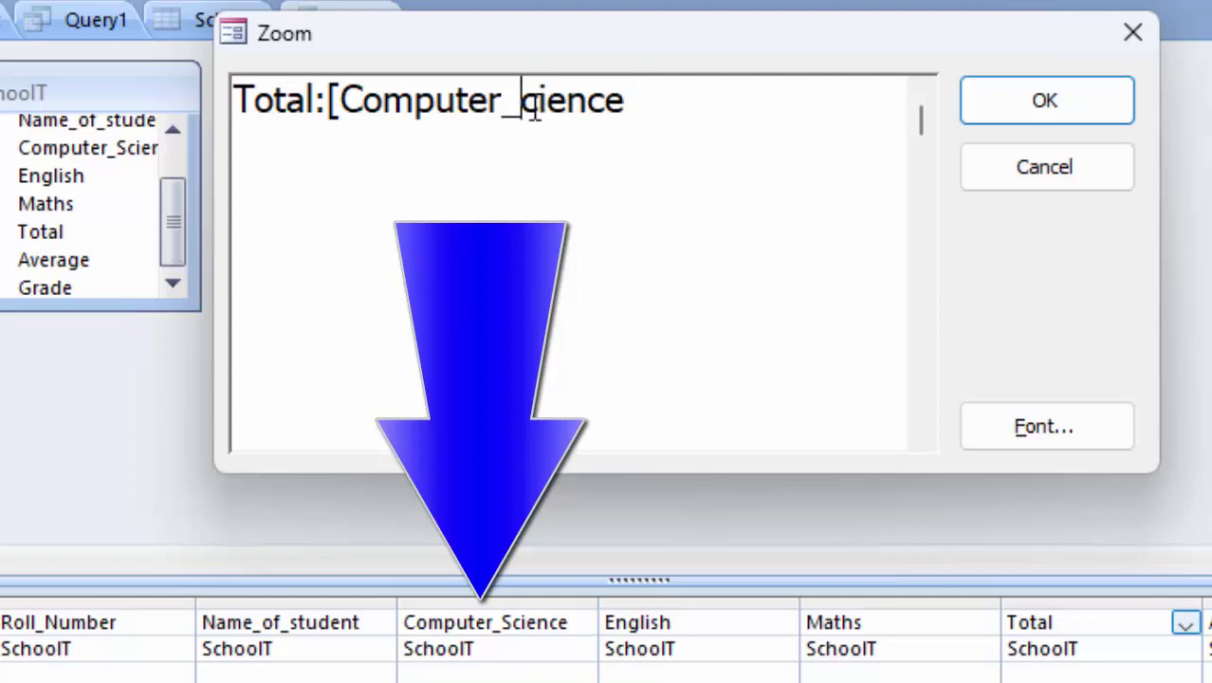
{"action": "type", "text": "S"}
{"action": "left_click", "coordinate": [696, 101]}
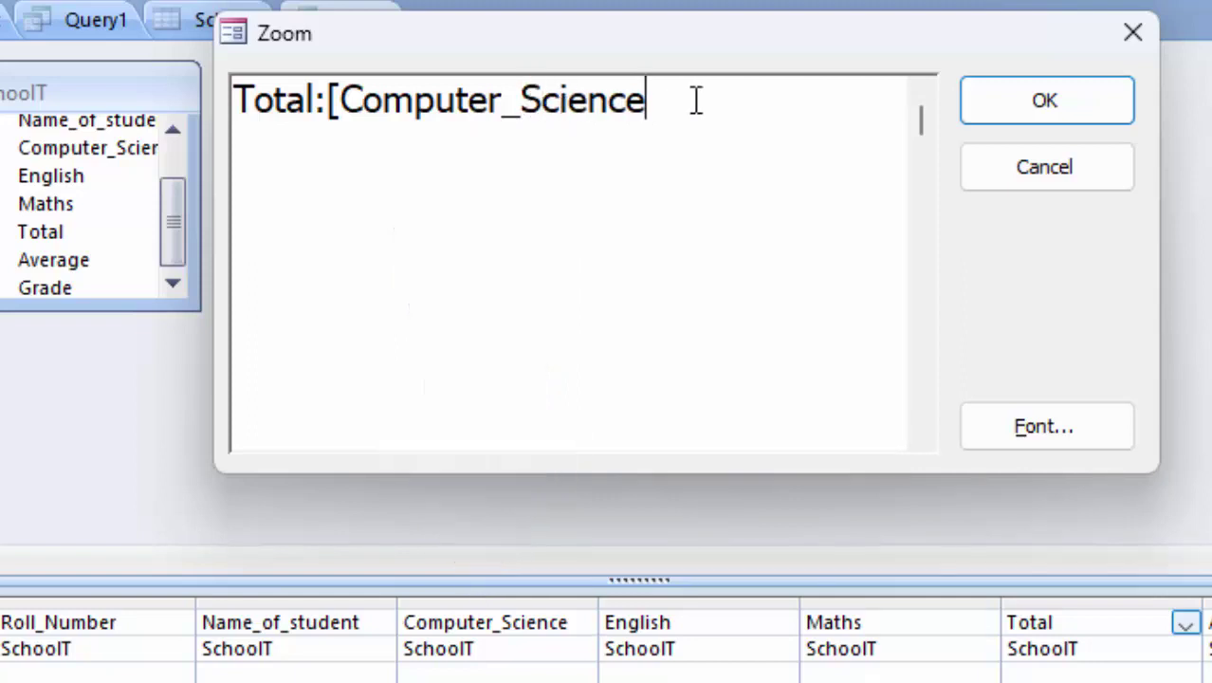
{"action": "type", "text": "]"}
{"action": "type", "text": "+"}
{"action": "type", "text": "[E"}
{"action": "type", "text": "nglish"}
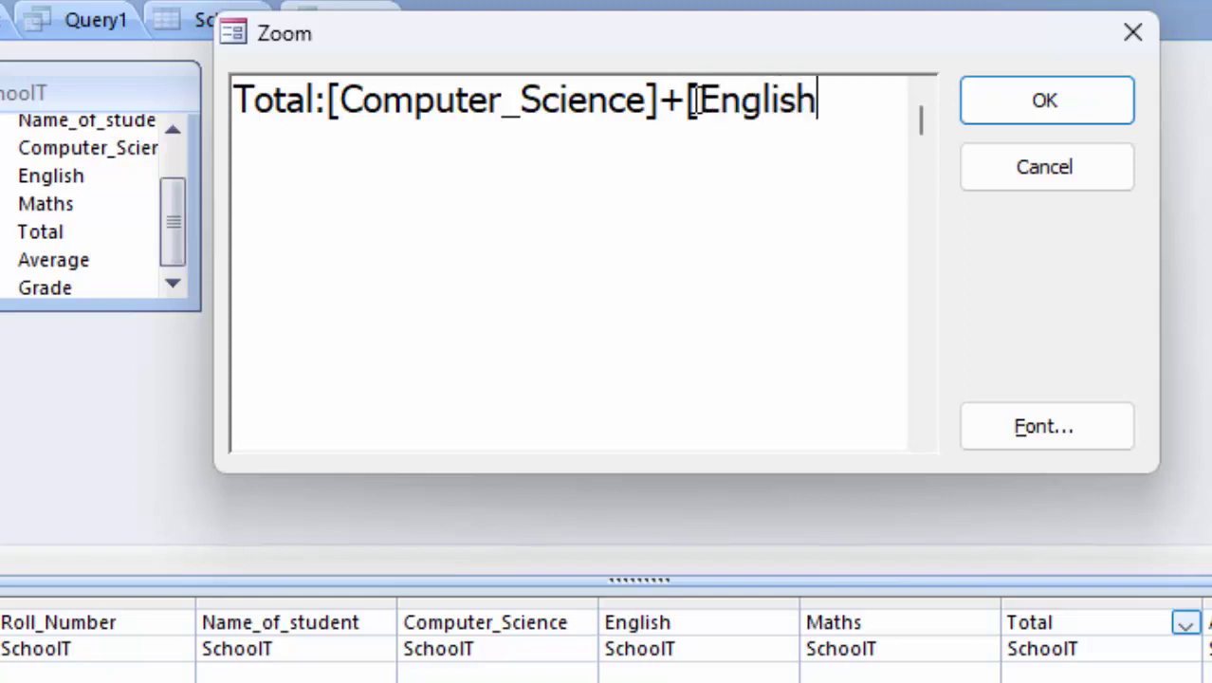
{"action": "type", "text": "]+"}
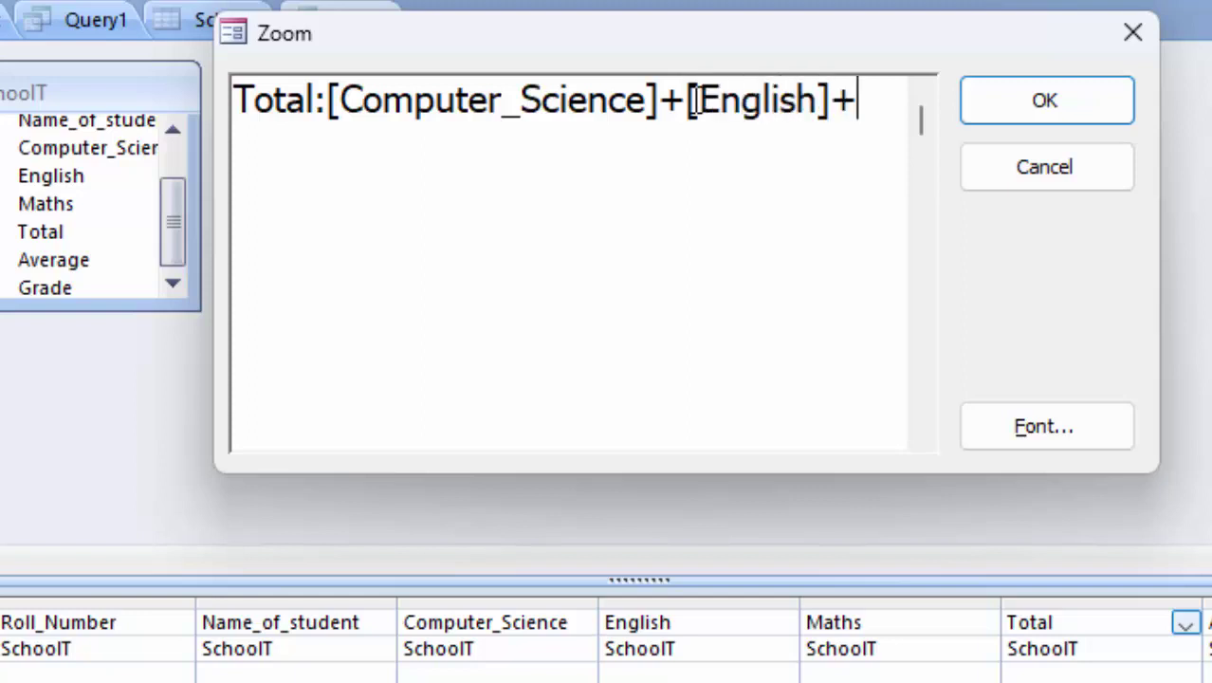
{"action": "type", "text": "[Ma"}
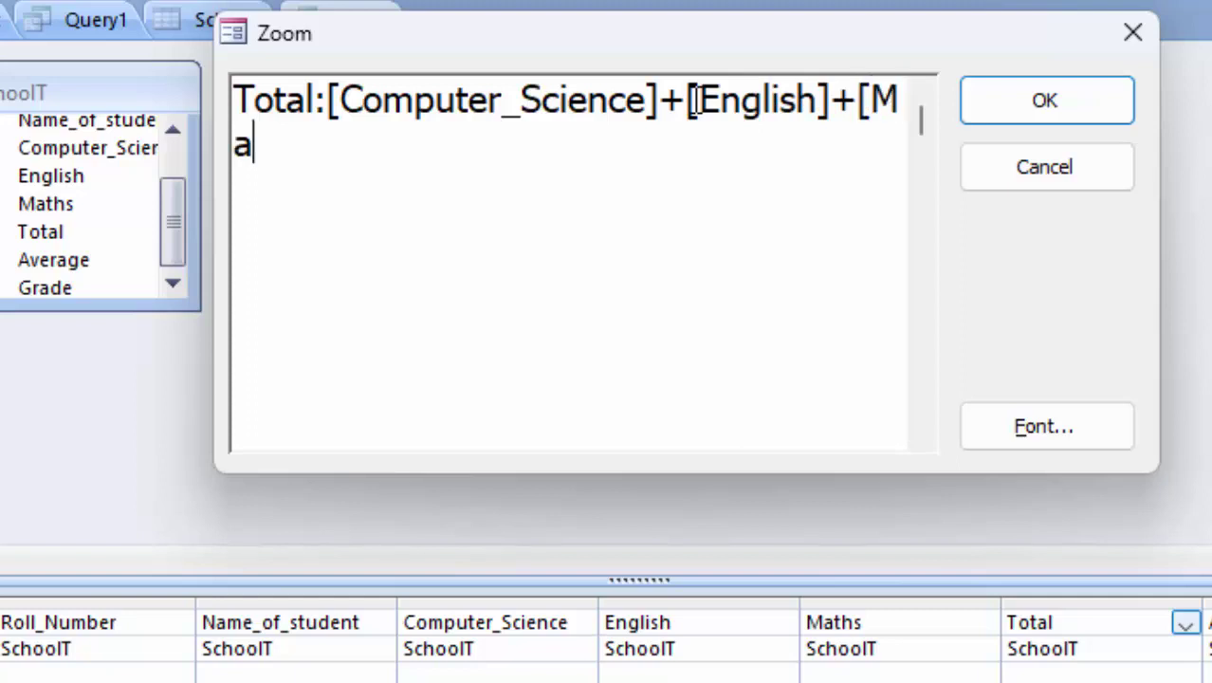
{"action": "type", "text": "ths]"}
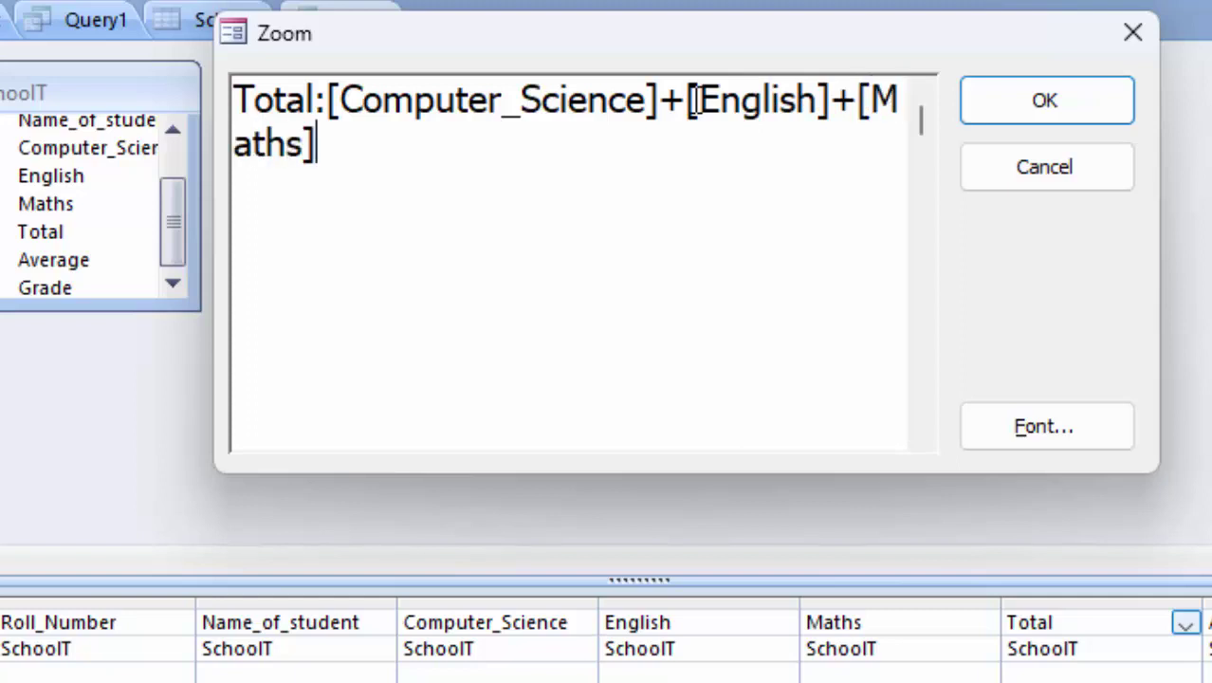
{"action": "left_click", "coordinate": [1044, 93]}
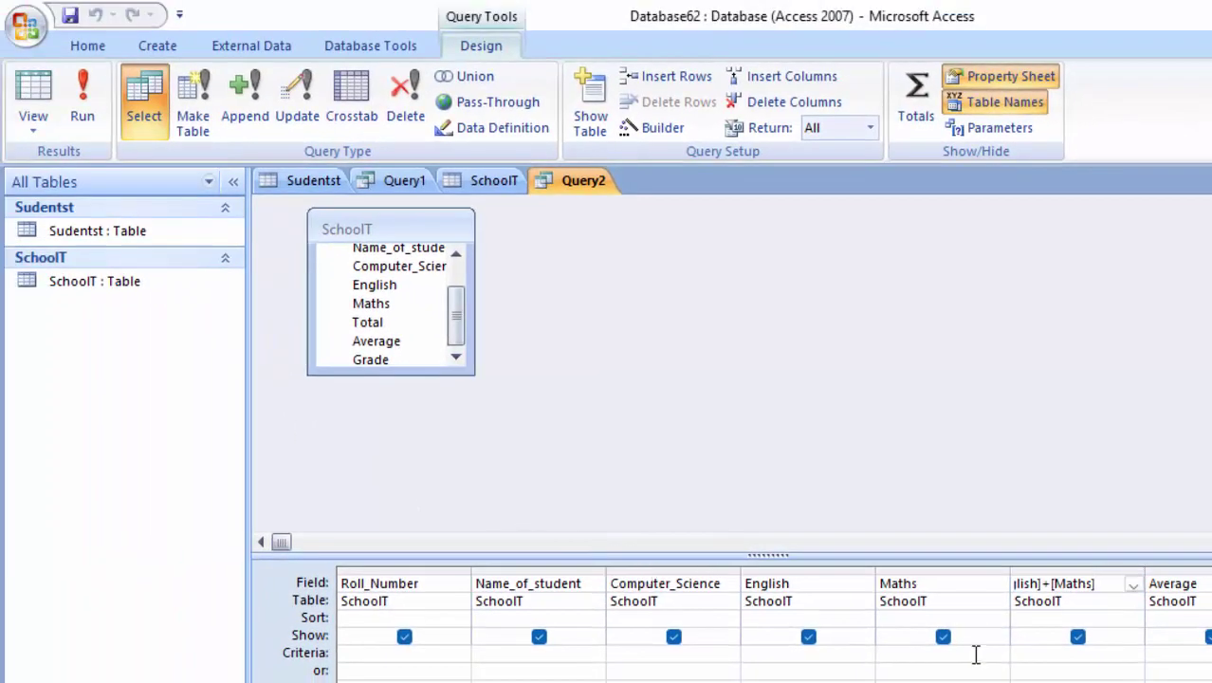
- Enter Average:[Total]/3 as the Average column's expression in the Zoom box
{"action": "left_click", "coordinate": [1190, 584]}
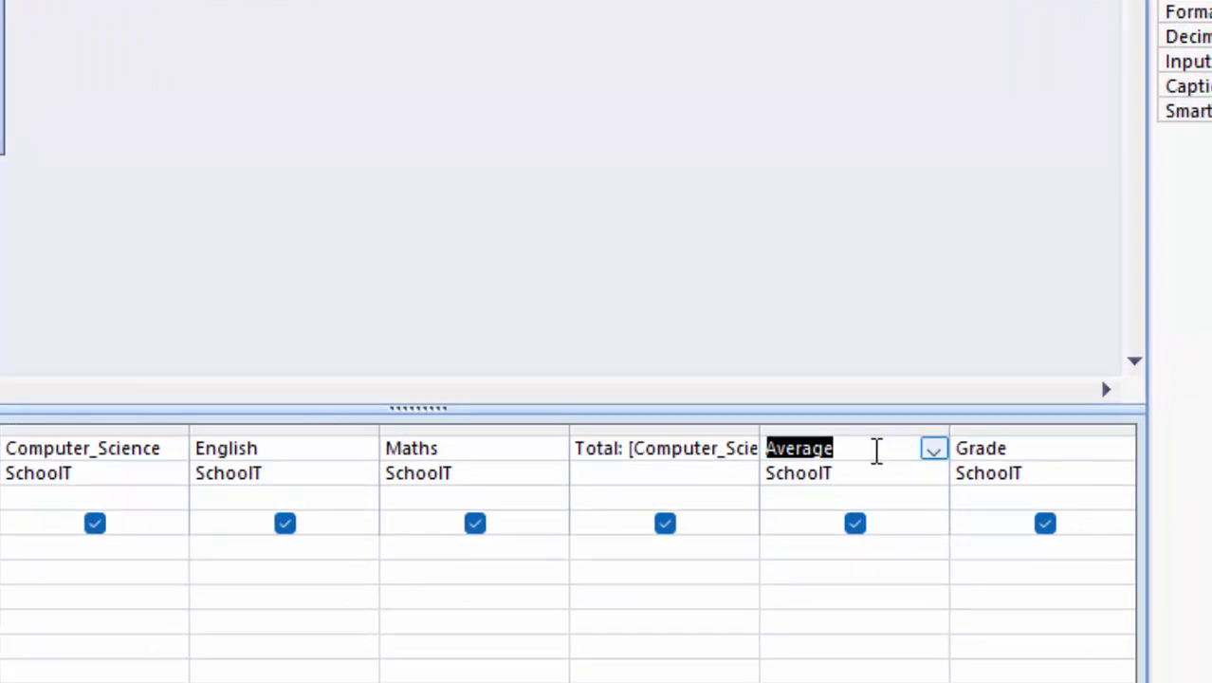
{"action": "left_click", "coordinate": [876, 450]}
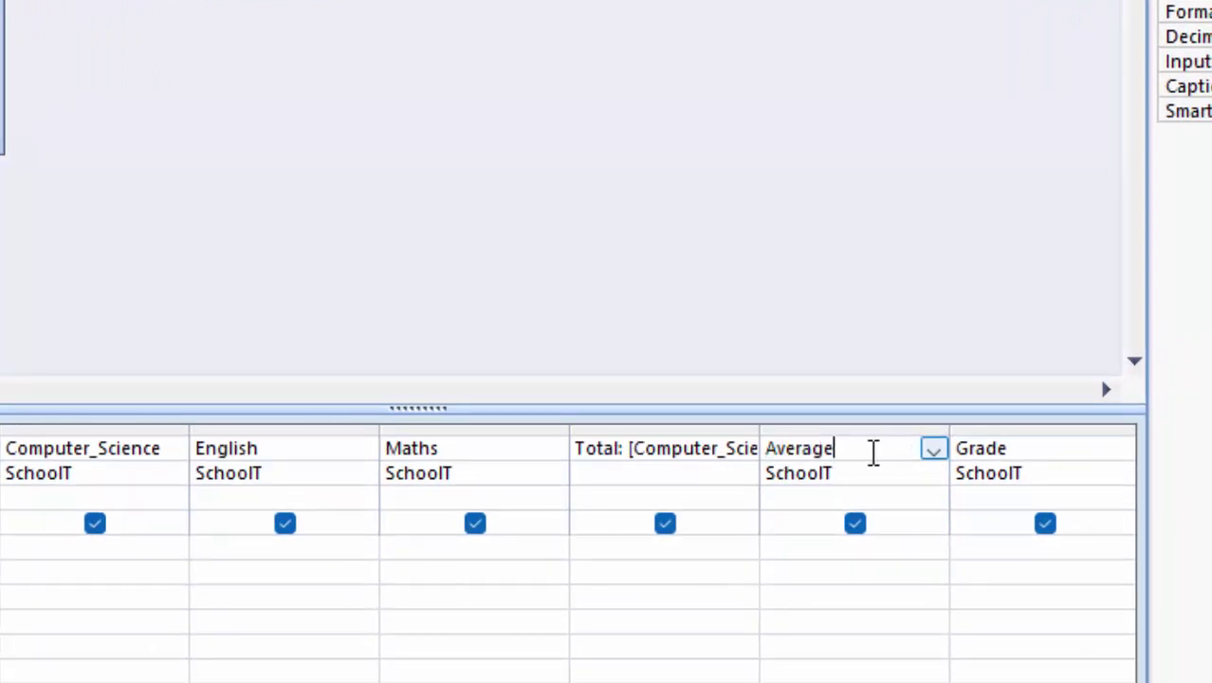
{"action": "right_click", "coordinate": [870, 455]}
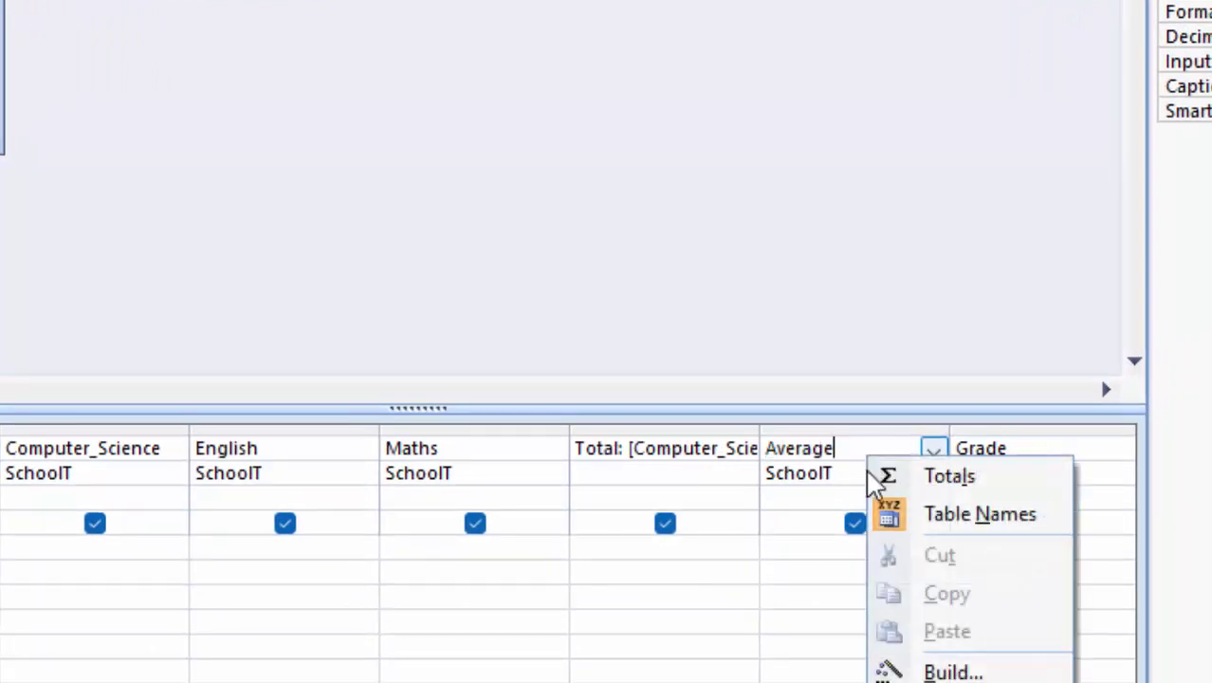
{"action": "key", "text": "shift+F2"}
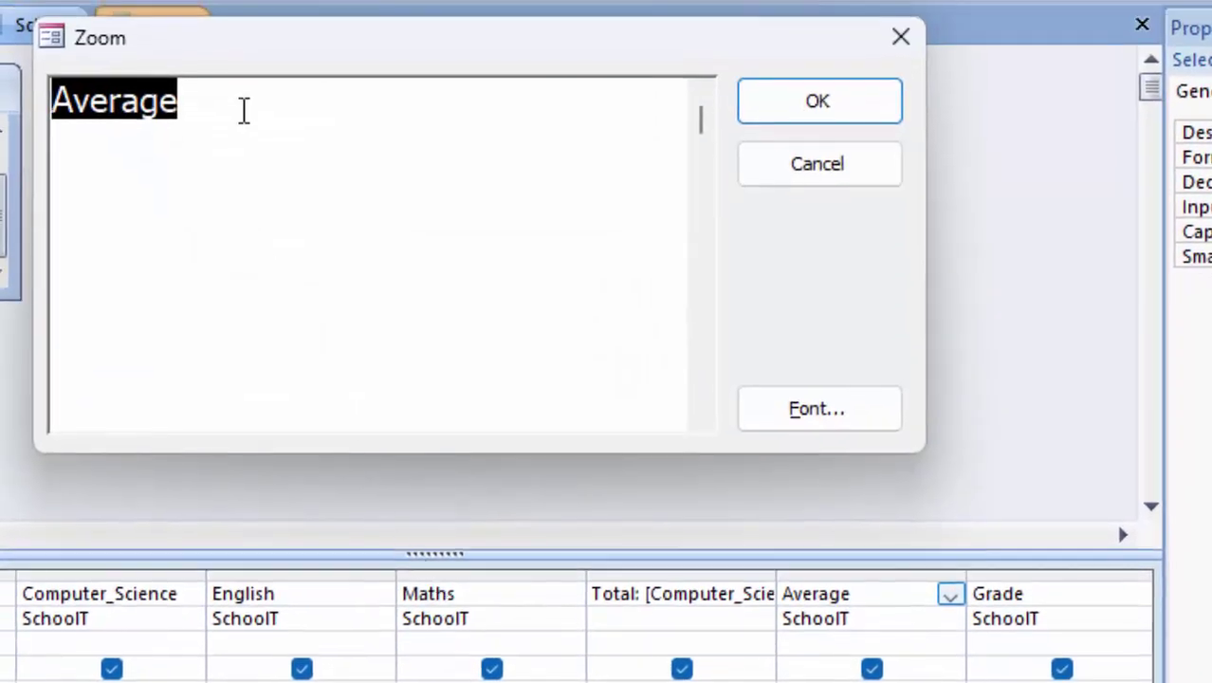
{"action": "left_click", "coordinate": [244, 110]}
{"action": "type", "text": ":["}
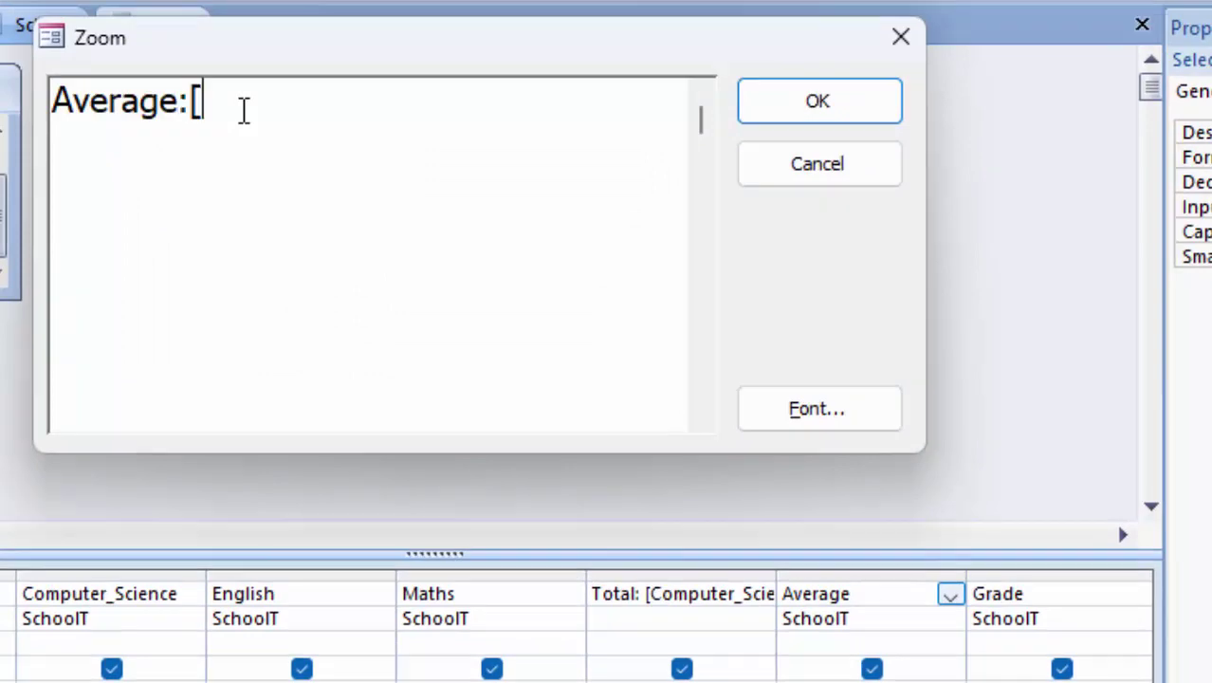
{"action": "type", "text": "To"}
{"action": "type", "text": "tal"}
{"action": "type", "text": "/"}
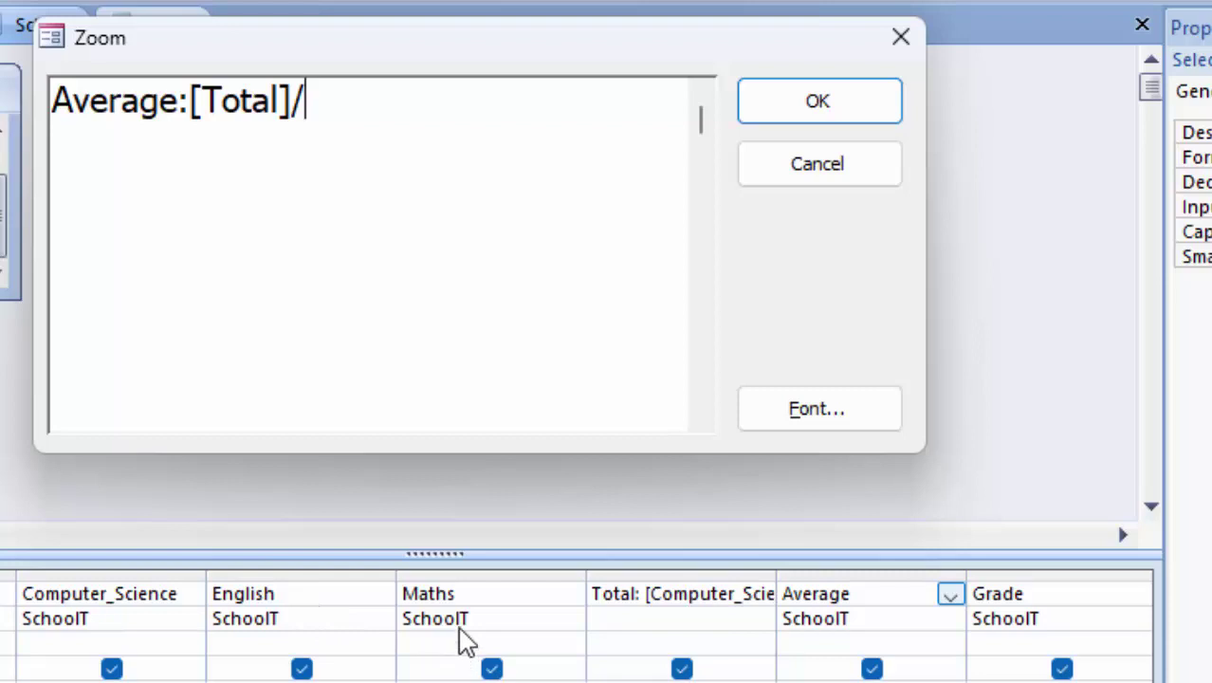
{"action": "type", "text": "3"}
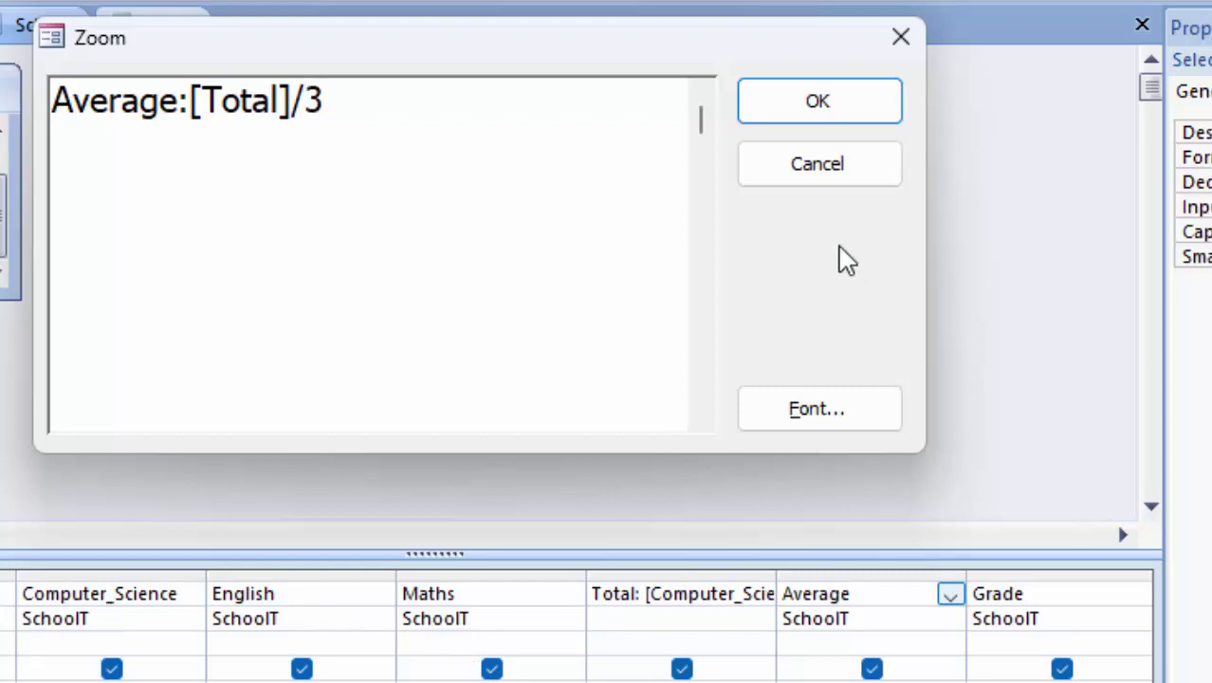
{"action": "left_click", "coordinate": [811, 99]}
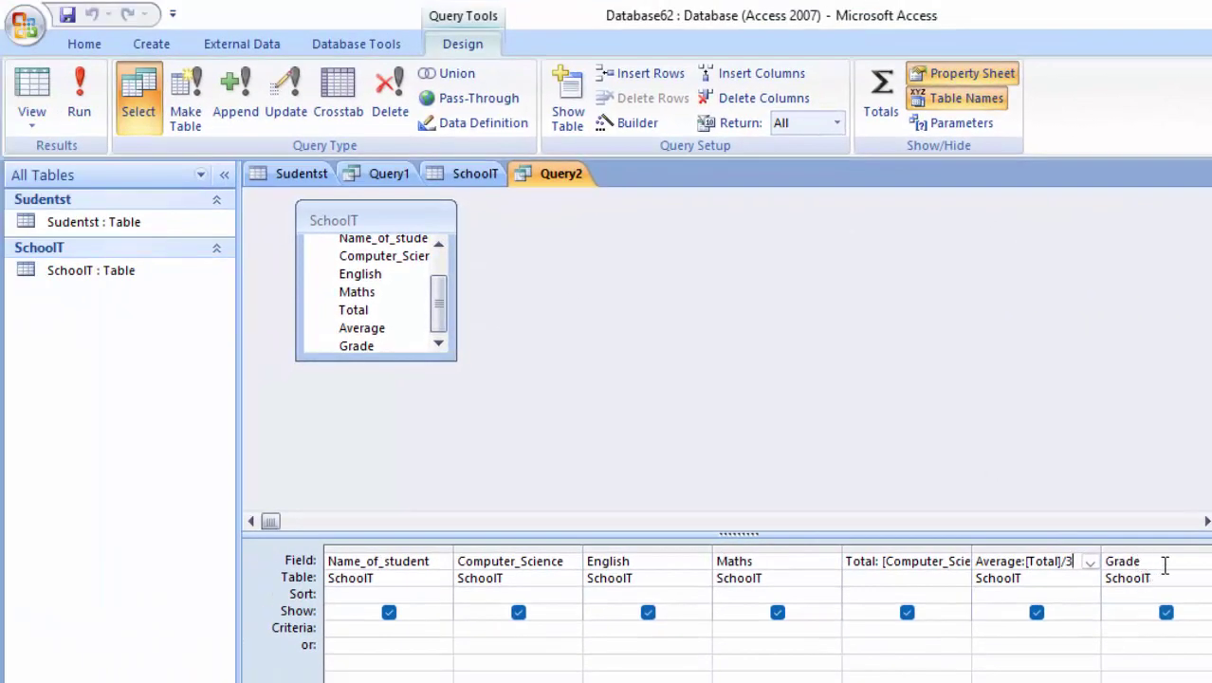
- Open Grade in the Zoom box and type Grade:iif([Average]>=85,"S", as the first condition
{"action": "left_click", "coordinate": [1164, 564]}
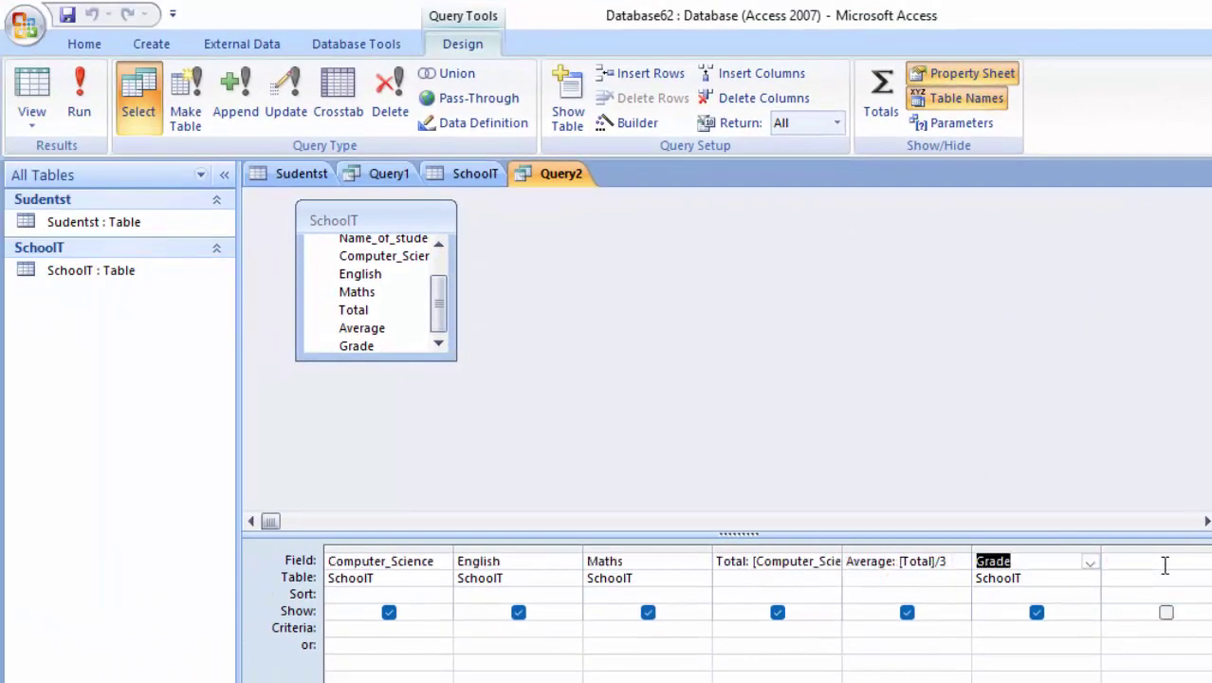
{"action": "left_click", "coordinate": [1030, 561]}
{"action": "right_click", "coordinate": [1029, 561]}
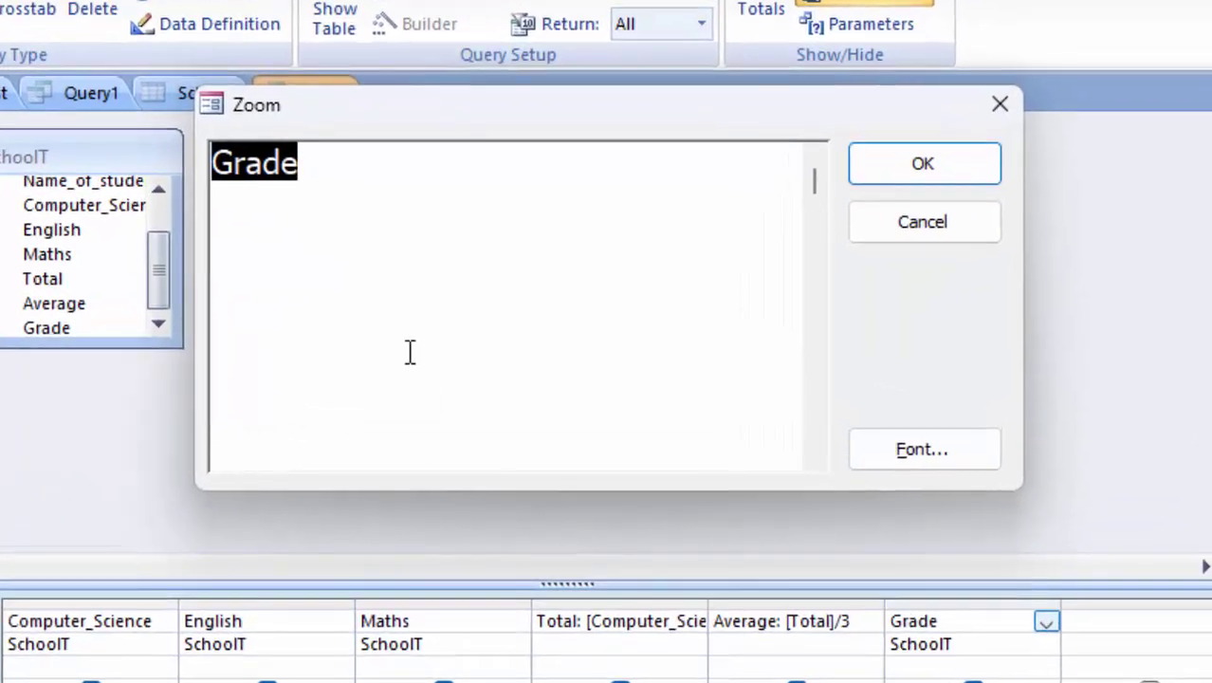
{"action": "left_click", "coordinate": [375, 169]}
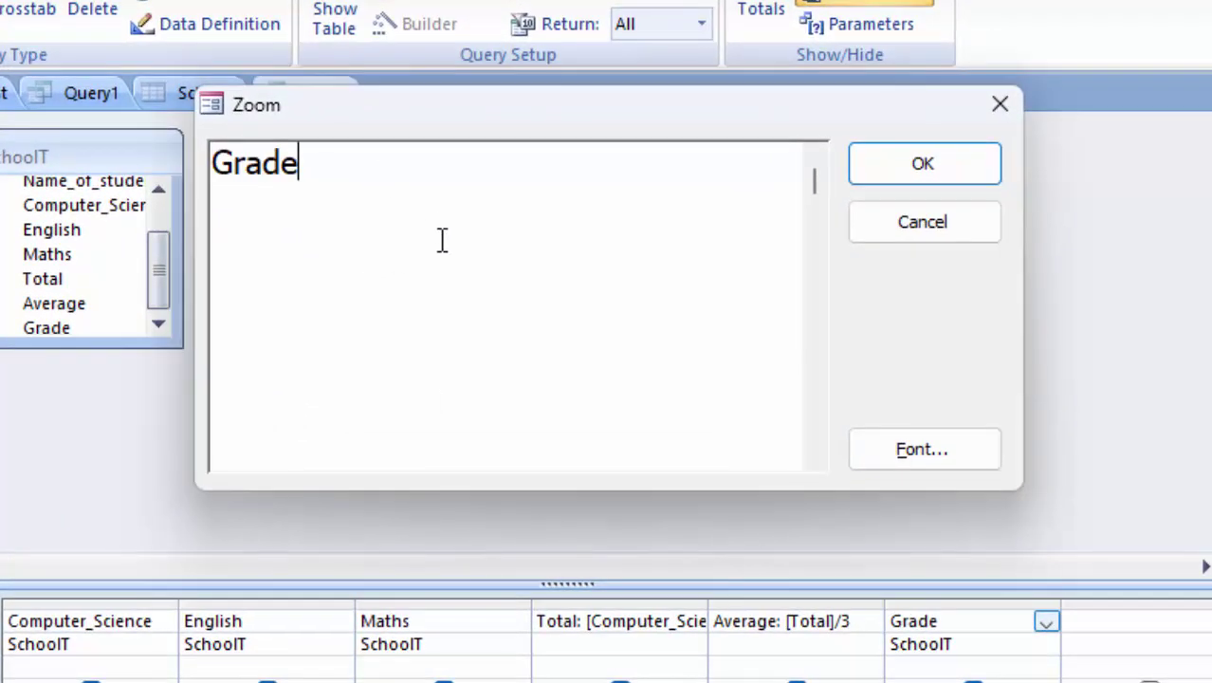
{"action": "type", "text": ":"}
{"action": "type", "text": "i"}
{"action": "type", "text": "if("}
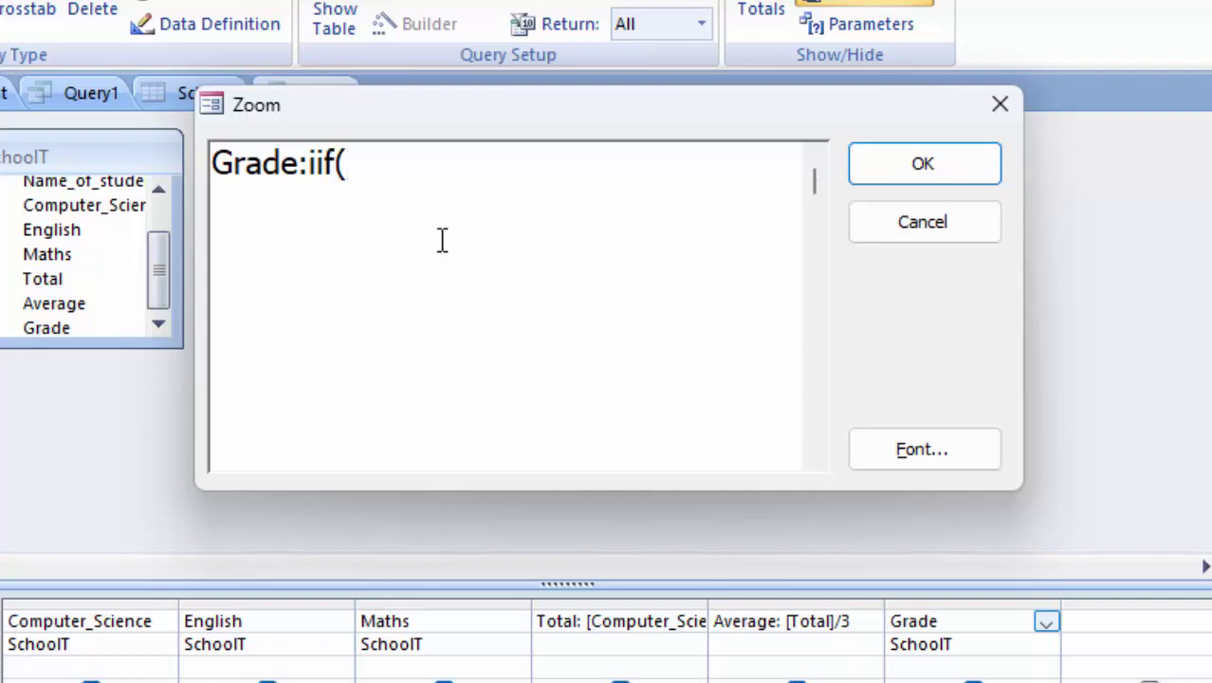
{"action": "type", "text": "["}
{"action": "type", "text": "Ave"}
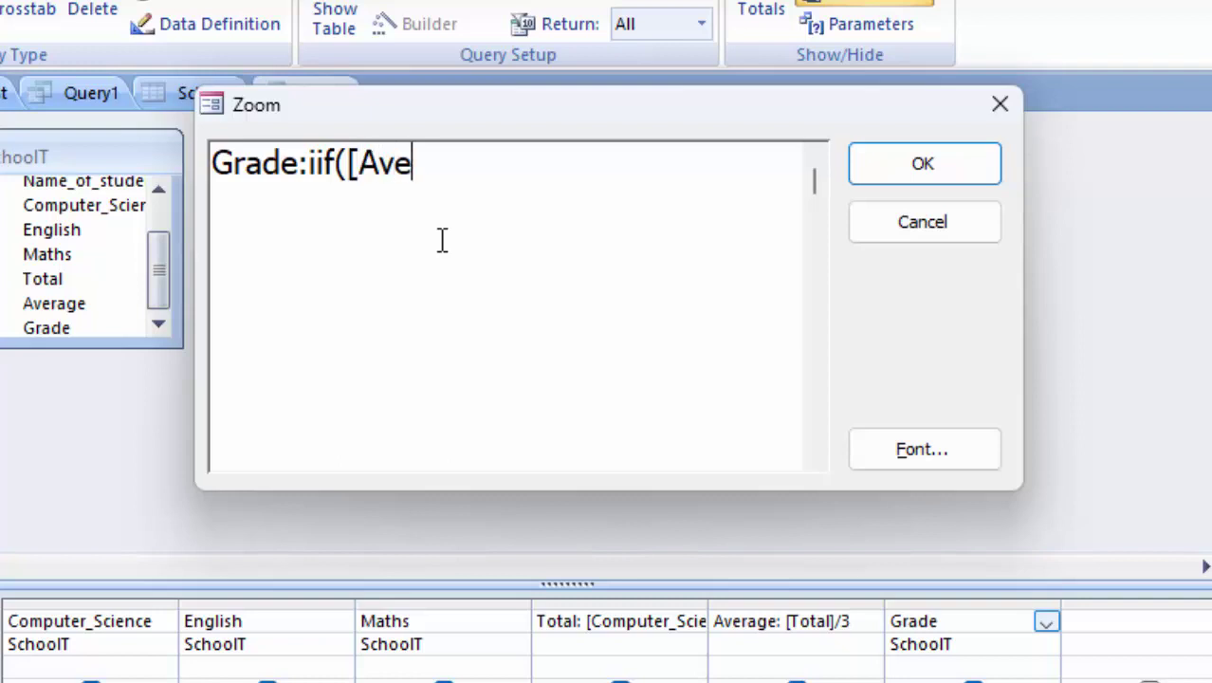
{"action": "type", "text": "rage]"}
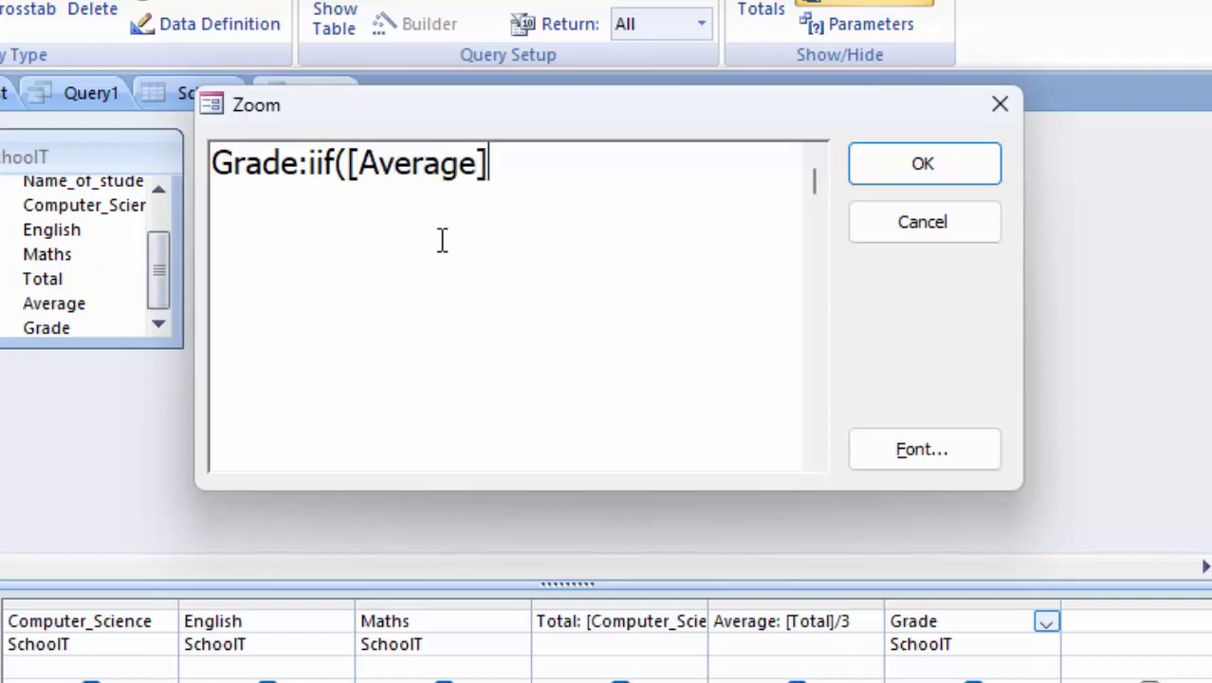
{"action": "type", "text": ">"}
{"action": "type", "text": "=85"}
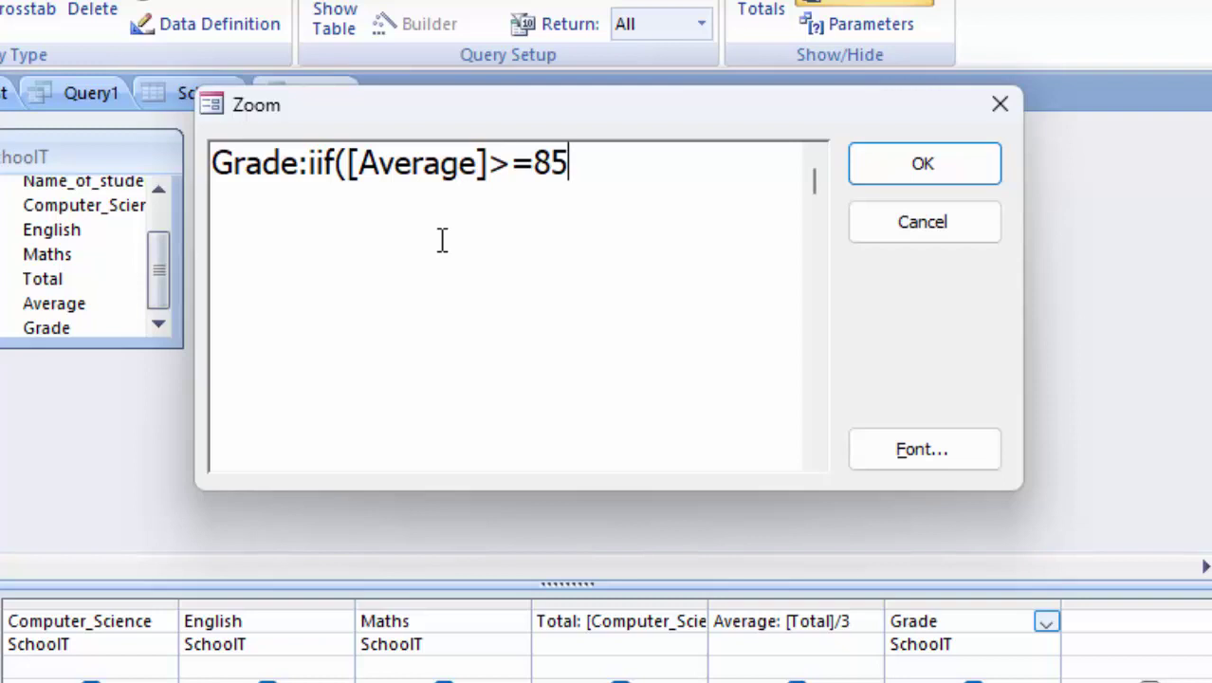
{"action": "type", "text": ","}
{"action": "type", "text": "\"S"}
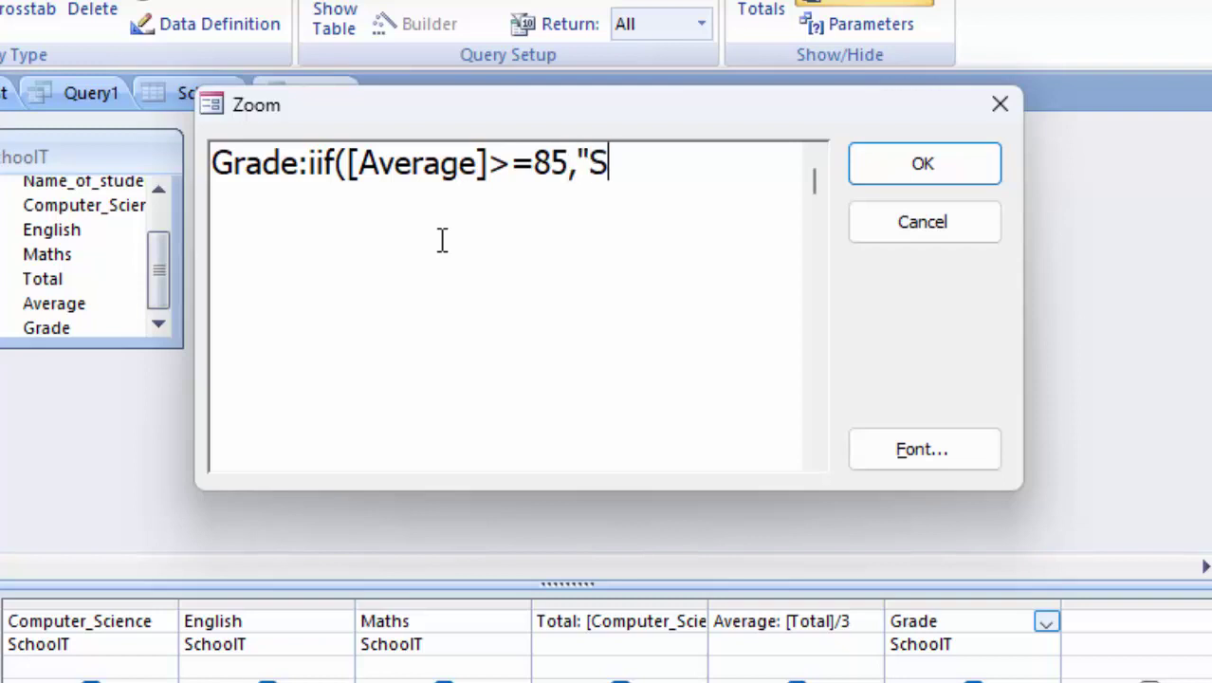
{"action": "type", "text": "\",i"}
{"action": "type", "text": "f"}
- Fix the typo and append the nested condition iif([Average]>=75,"A",iif([Average]>=
{"action": "key", "text": "BackSpace"}
{"action": "type", "text": "if("}
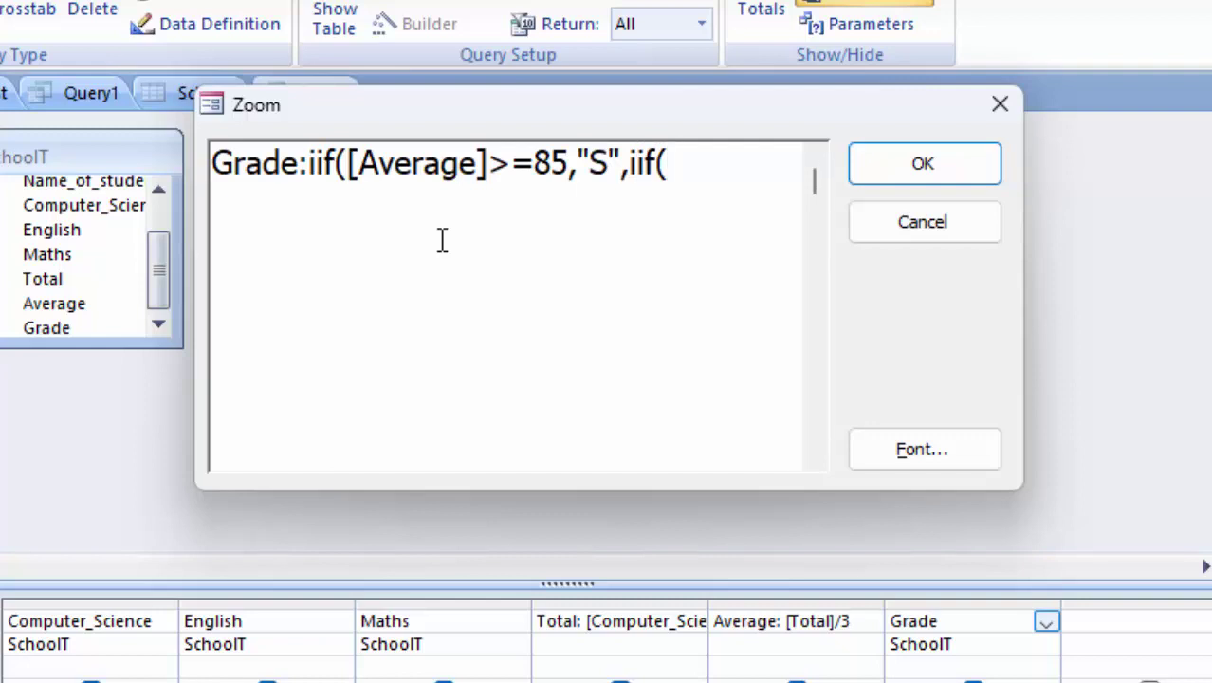
{"action": "type", "text": "["}
{"action": "type", "text": "Av"}
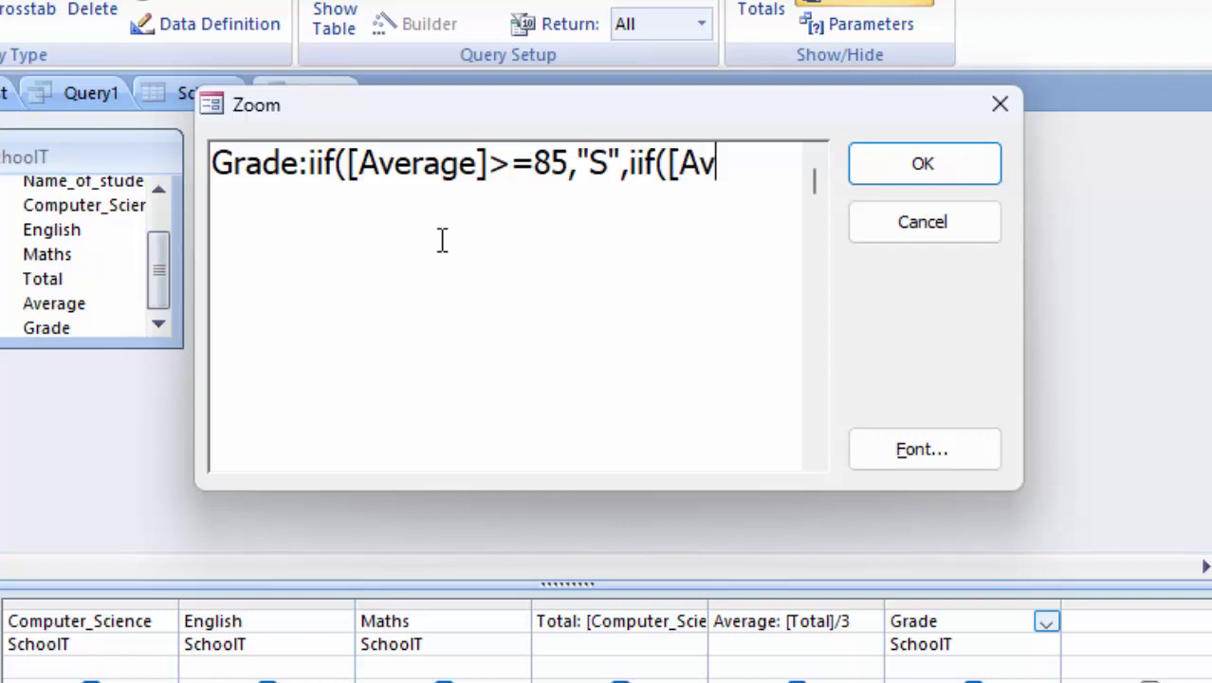
{"action": "type", "text": "erage]"}
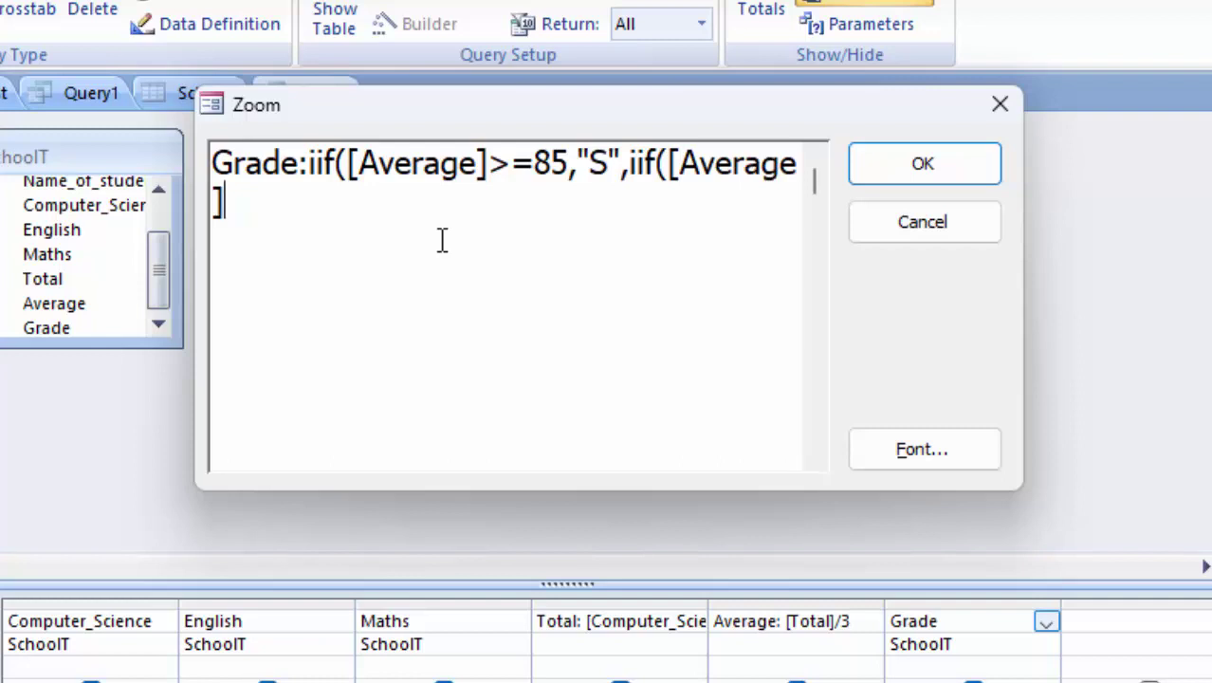
{"action": "type", "text": ">="}
{"action": "type", "text": "75,"}
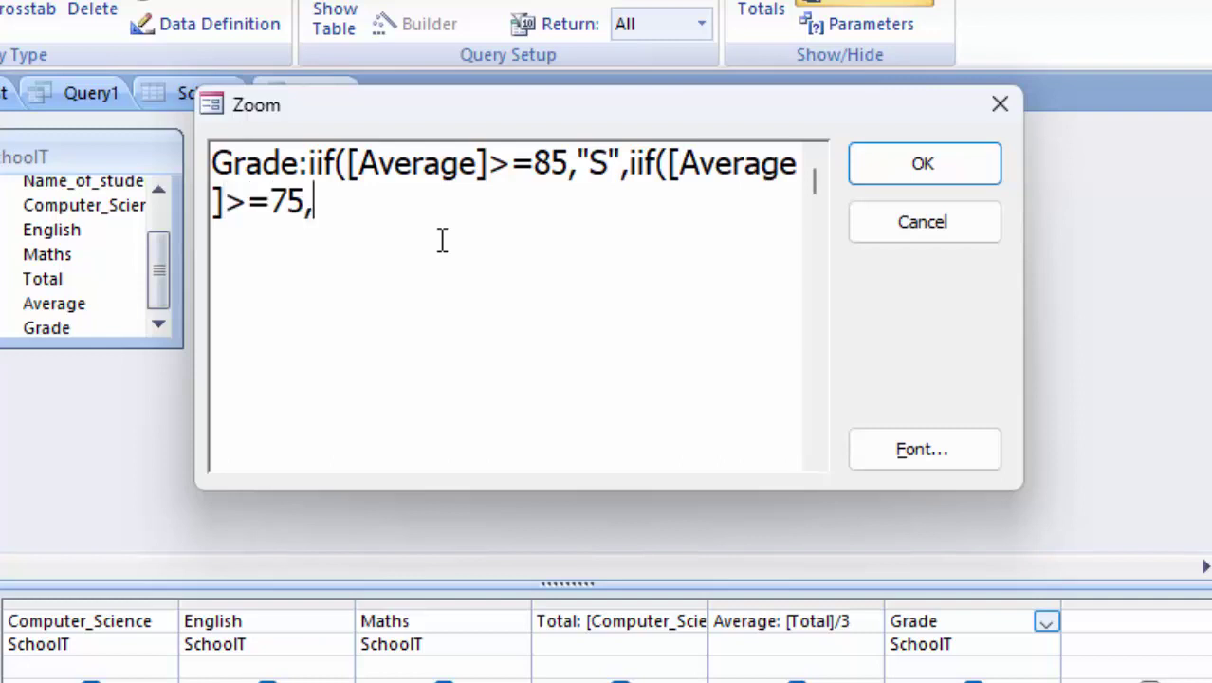
{"action": "type", "text": "\""}
{"action": "type", "text": "A"}
{"action": "type", "text": "\",i"}
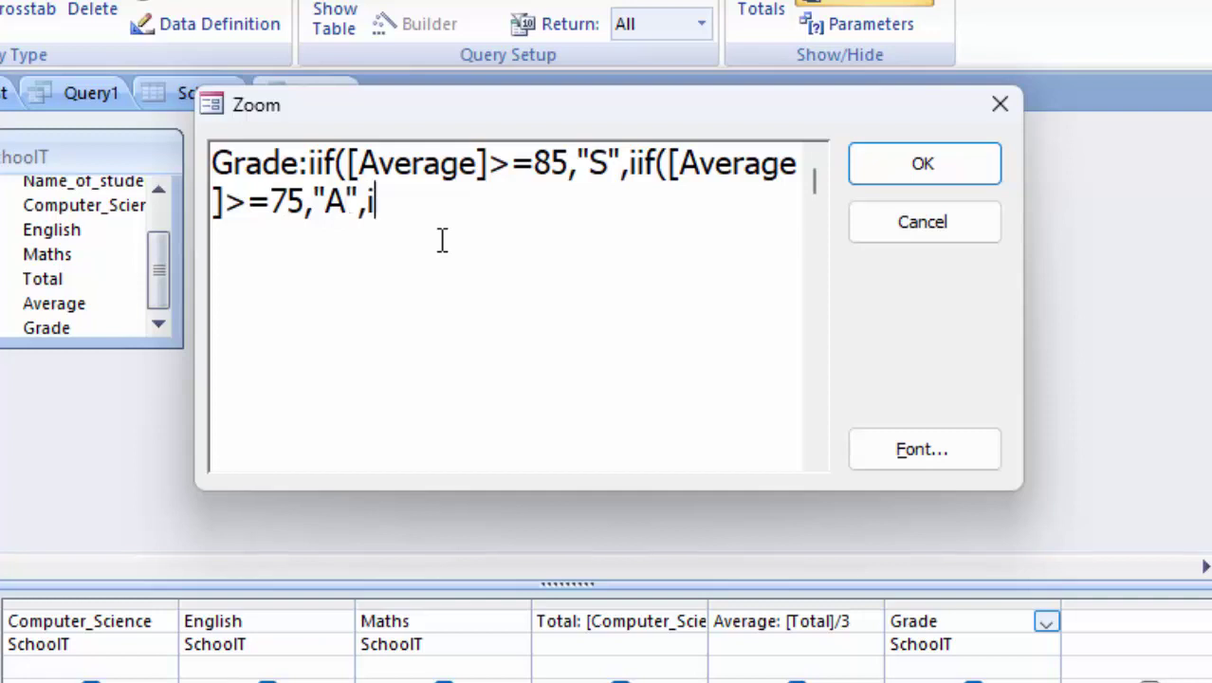
{"action": "type", "text": "if("}
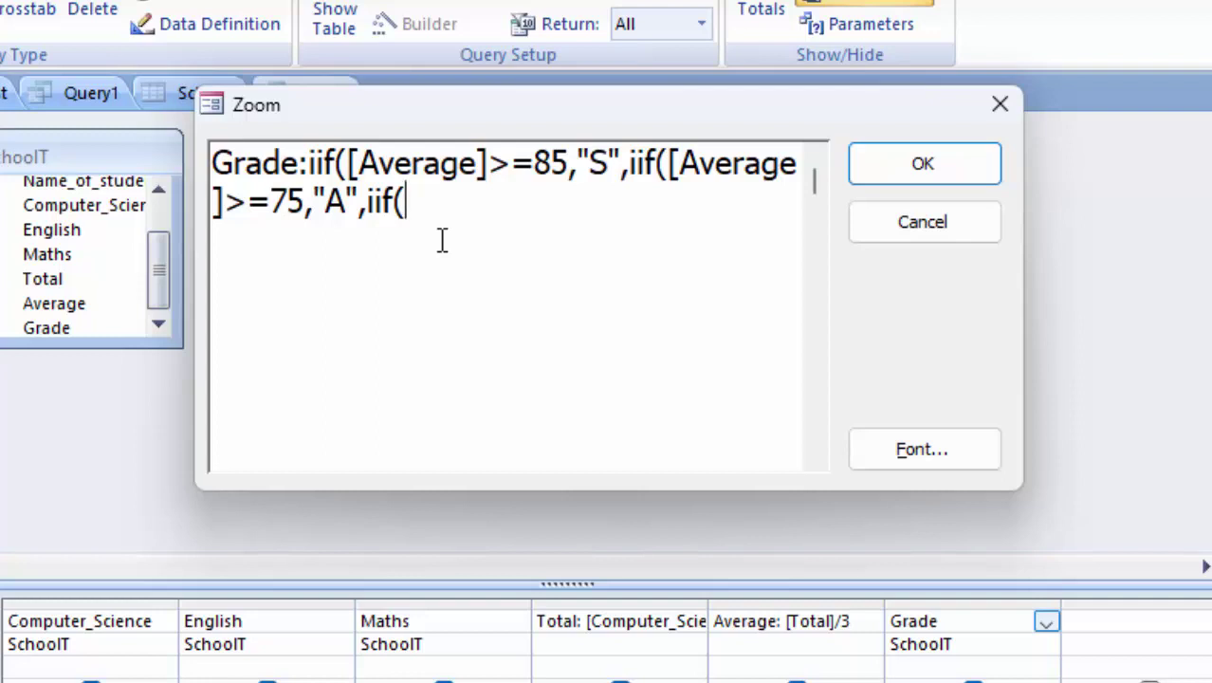
{"action": "type", "text": "[A"}
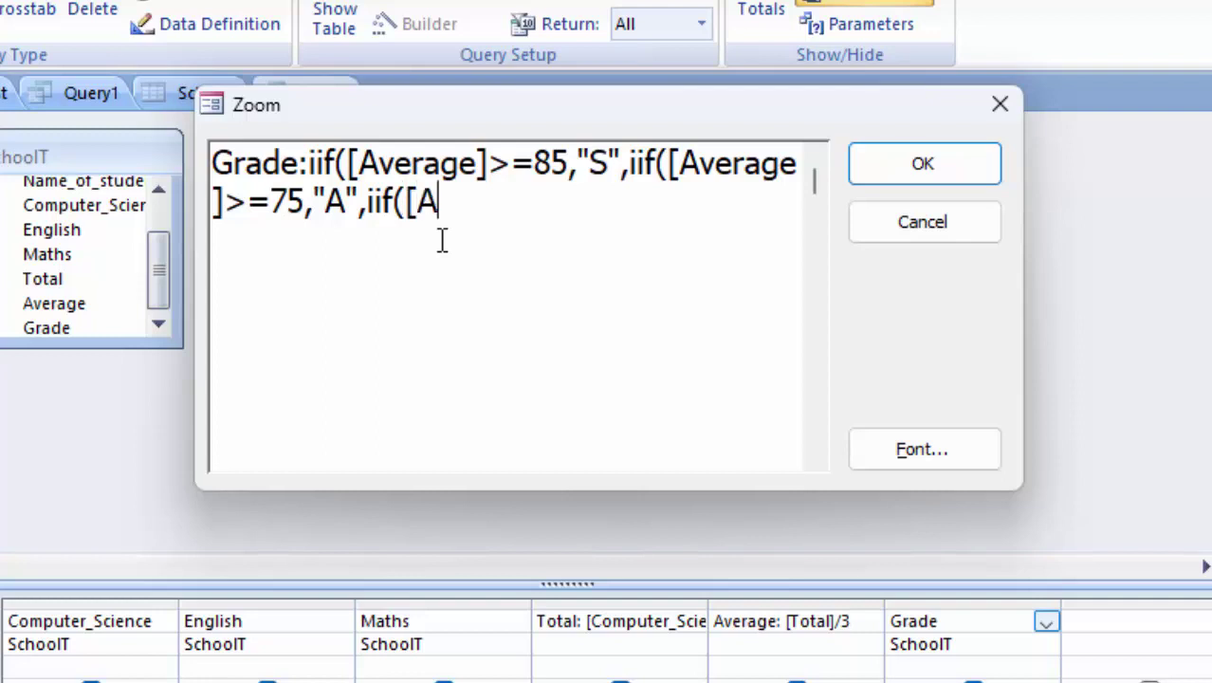
{"action": "type", "text": "verage"}
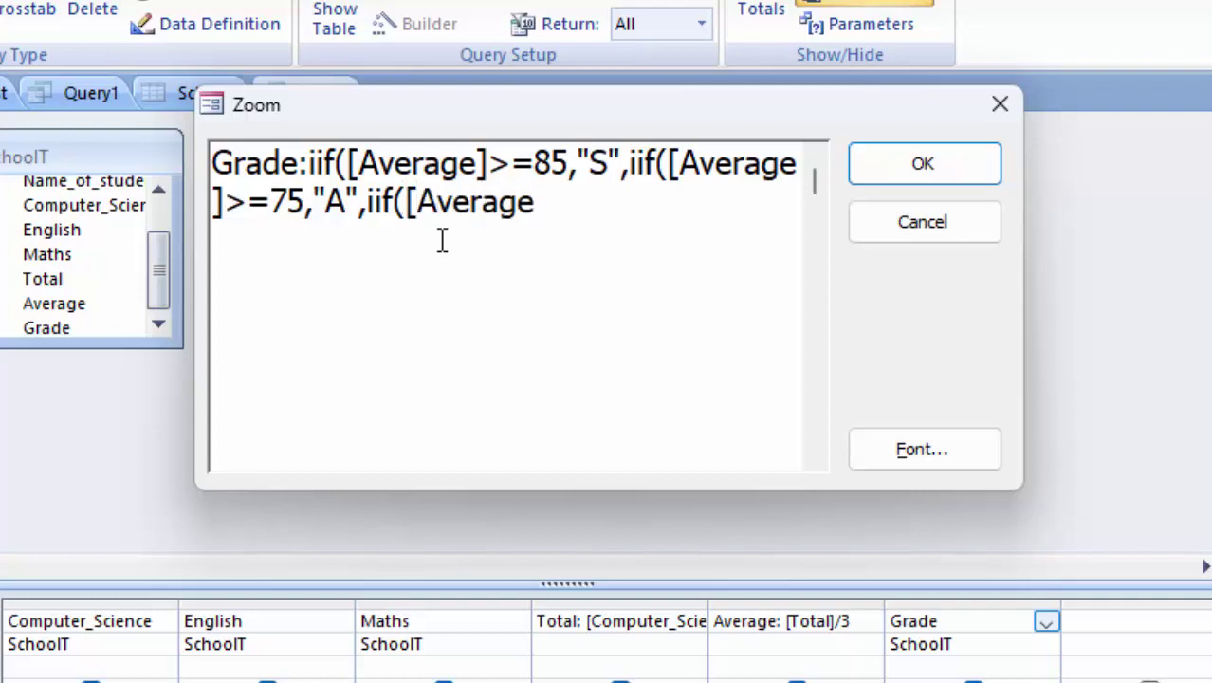
{"action": "type", "text": "]>"}
{"action": "type", "text": "="}
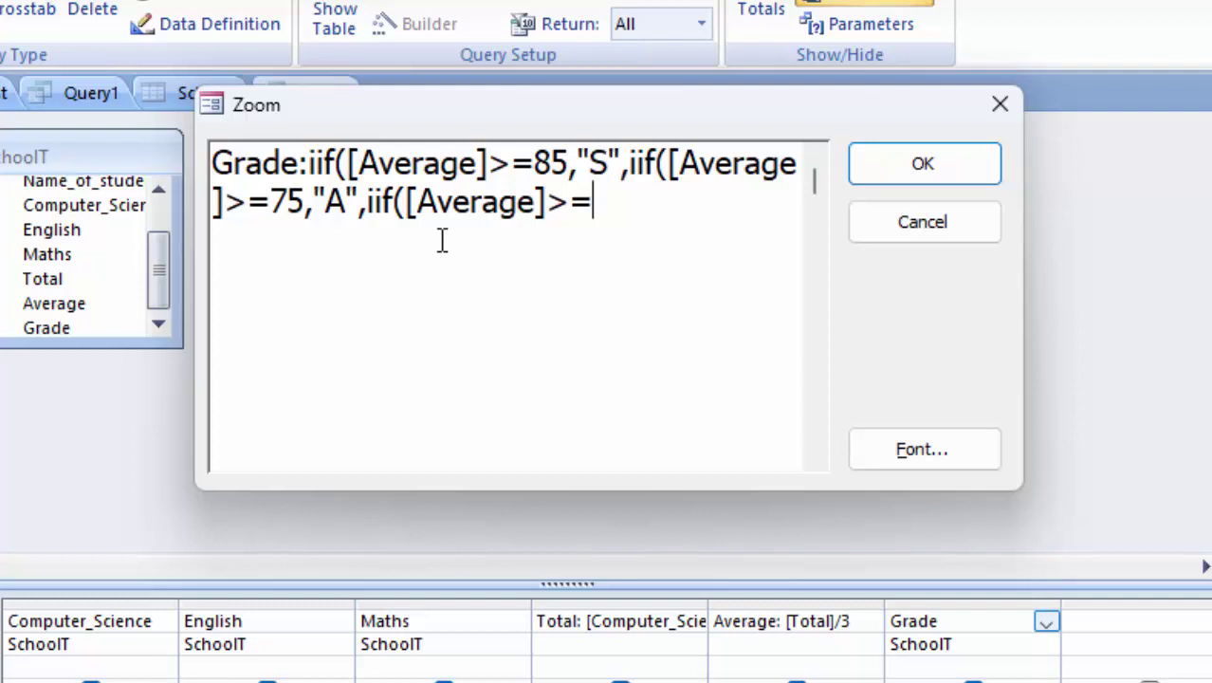
- Extend the Grade expression so 65 returns "B" and 55 returns "C", starting another iif([Average]>=
{"action": "type", "text": "65"}
{"action": "type", "text": ",\"B\""}
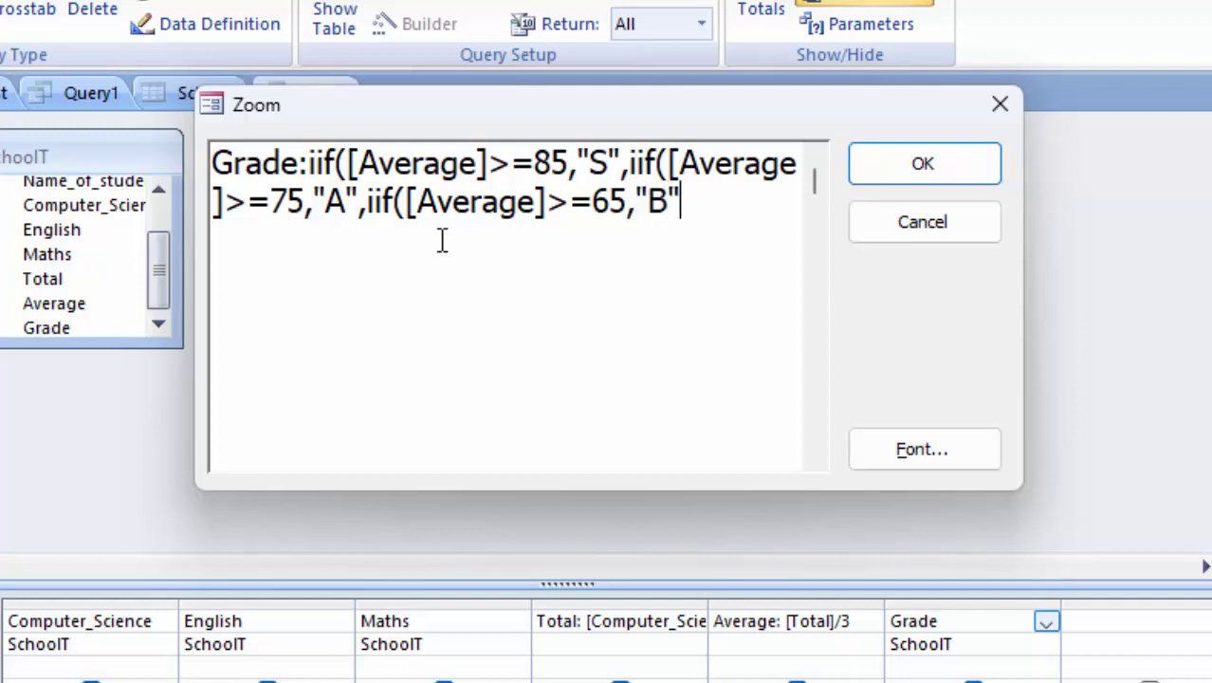
{"action": "type", "text": ",iif"}
{"action": "type", "text": "([A"}
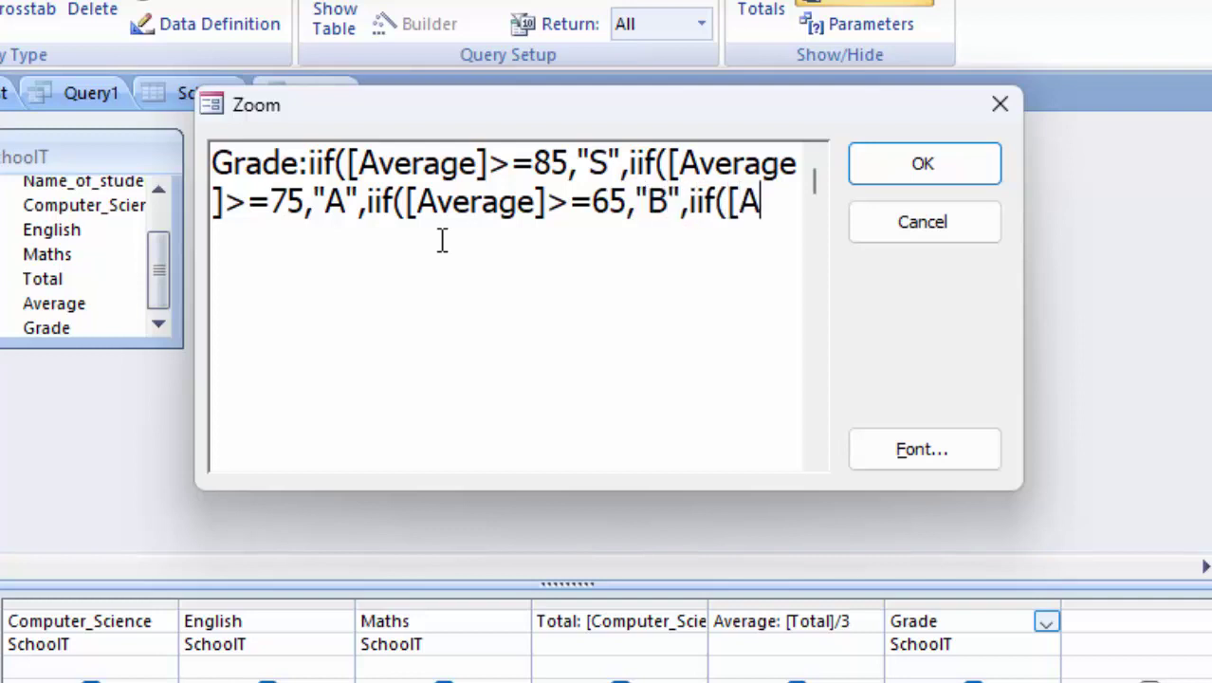
{"action": "type", "text": "verage"}
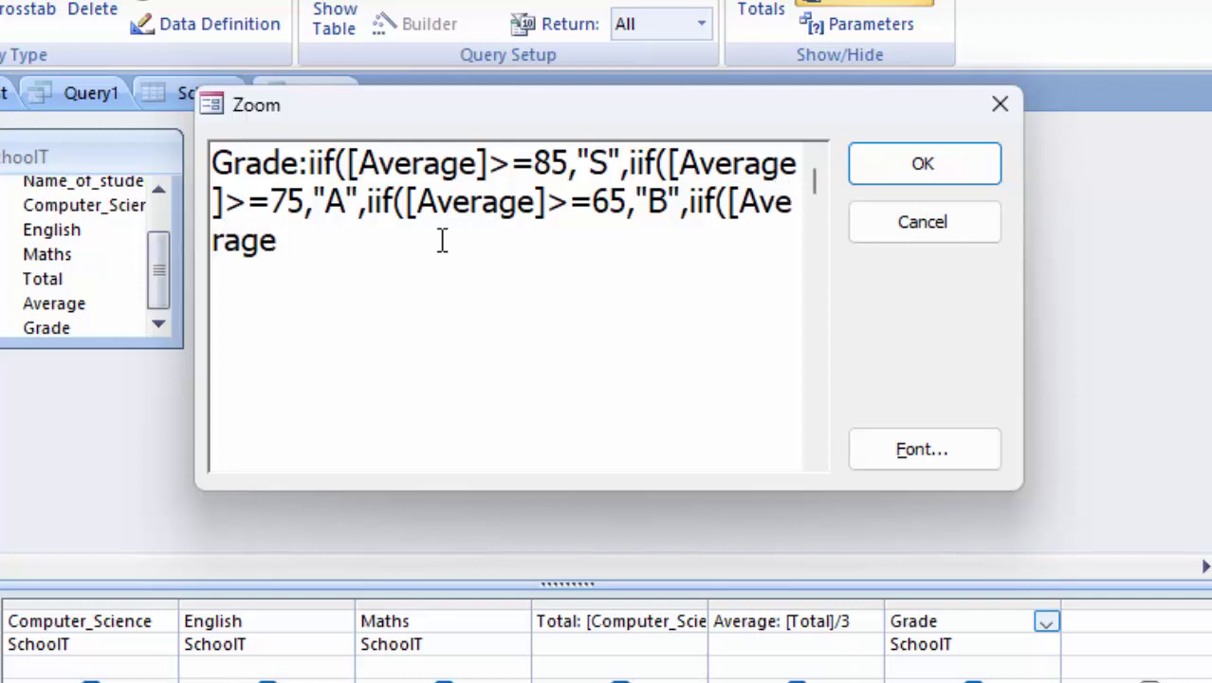
{"action": "type", "text": "]>="}
{"action": "type", "text": "55,"}
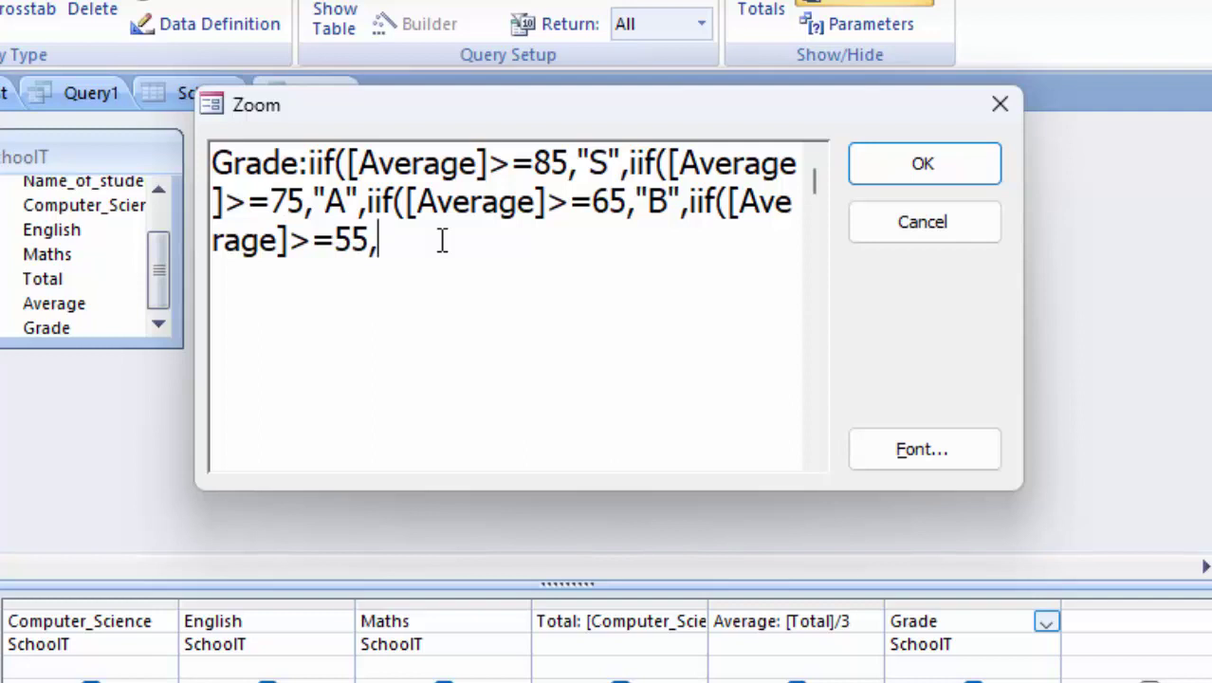
{"action": "type", "text": "\""}
{"action": "type", "text": "C\""}
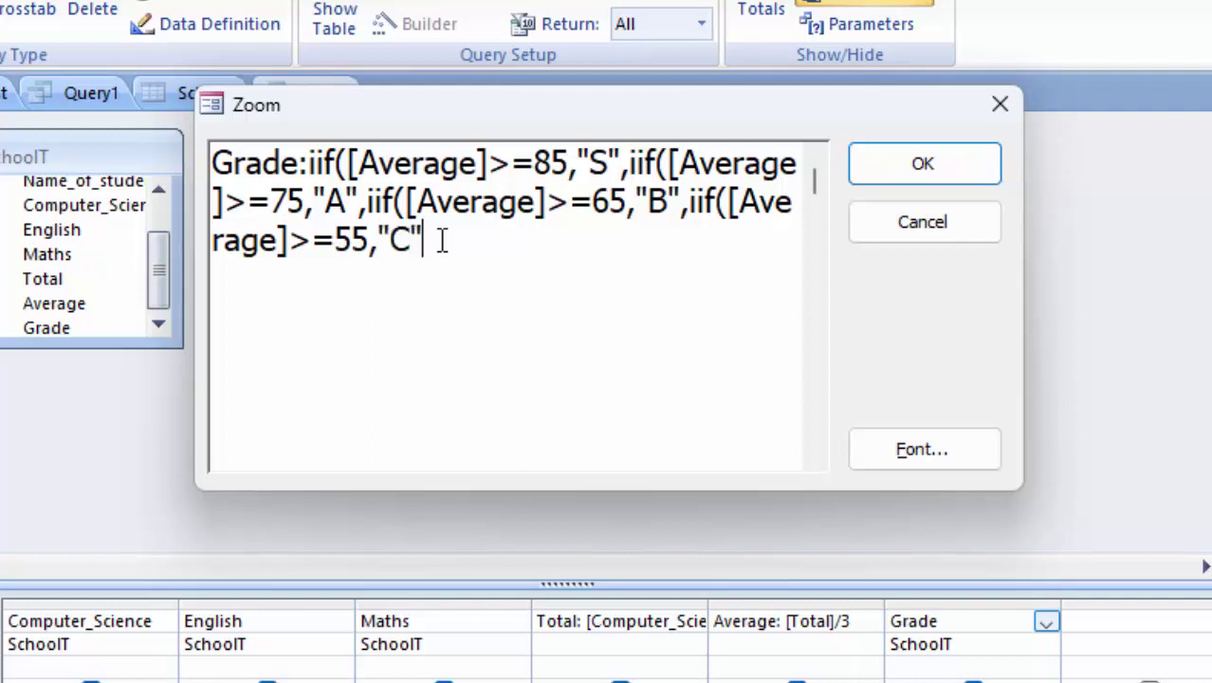
{"action": "type", "text": ",ii"}
{"action": "type", "text": "f("}
{"action": "type", "text": "["}
{"action": "type", "text": "Ave"}
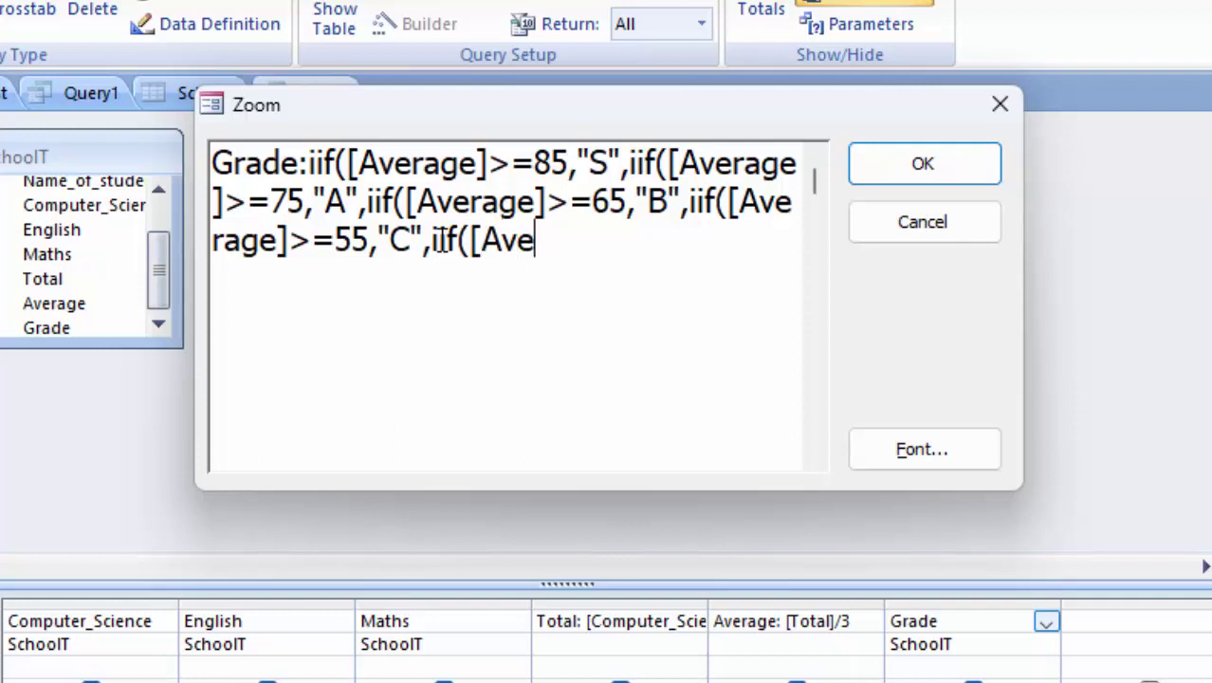
{"action": "type", "text": "rage]"}
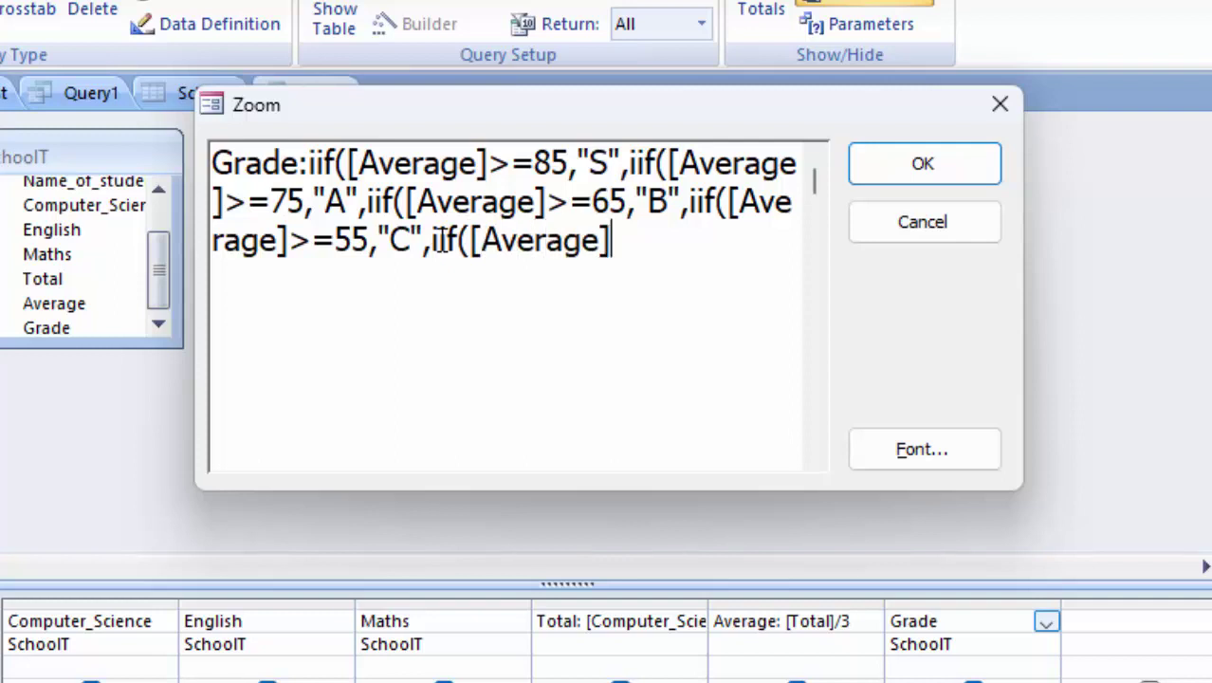
{"action": "type", "text": ">"}
{"action": "type", "text": "="}
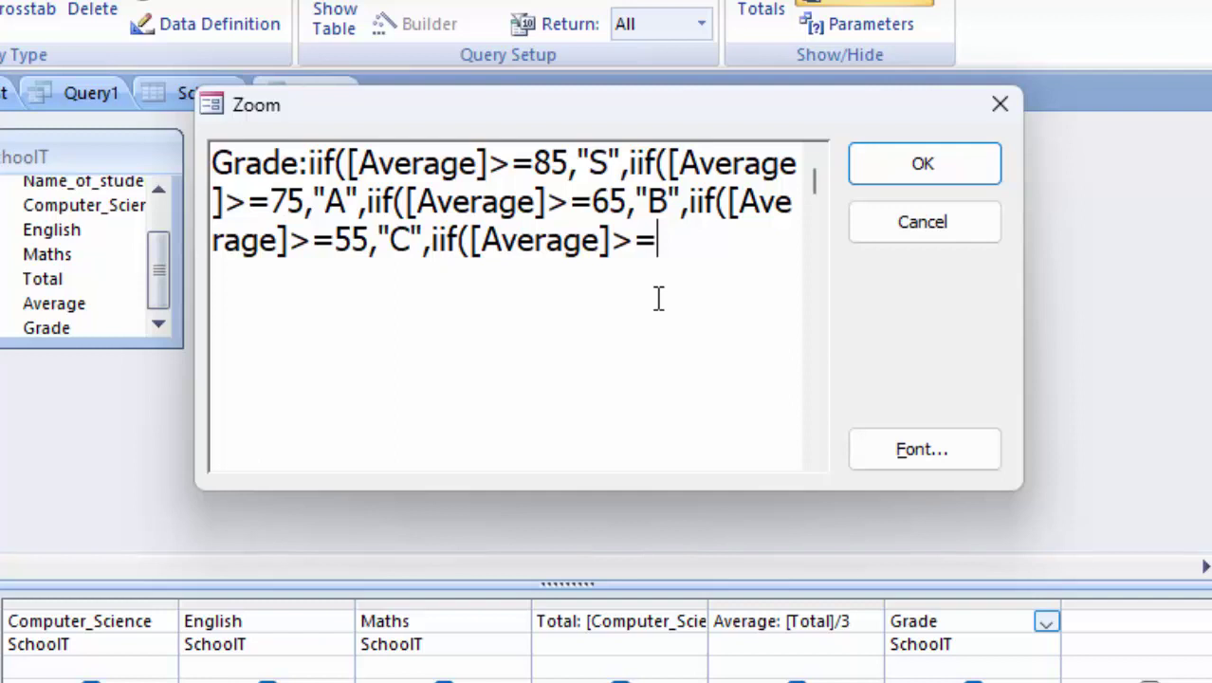
- Add 50 → "D", drop the extra final iif, end with "Failed" and close every parenthesis
{"action": "type", "text": "5"}
{"action": "type", "text": "0"}
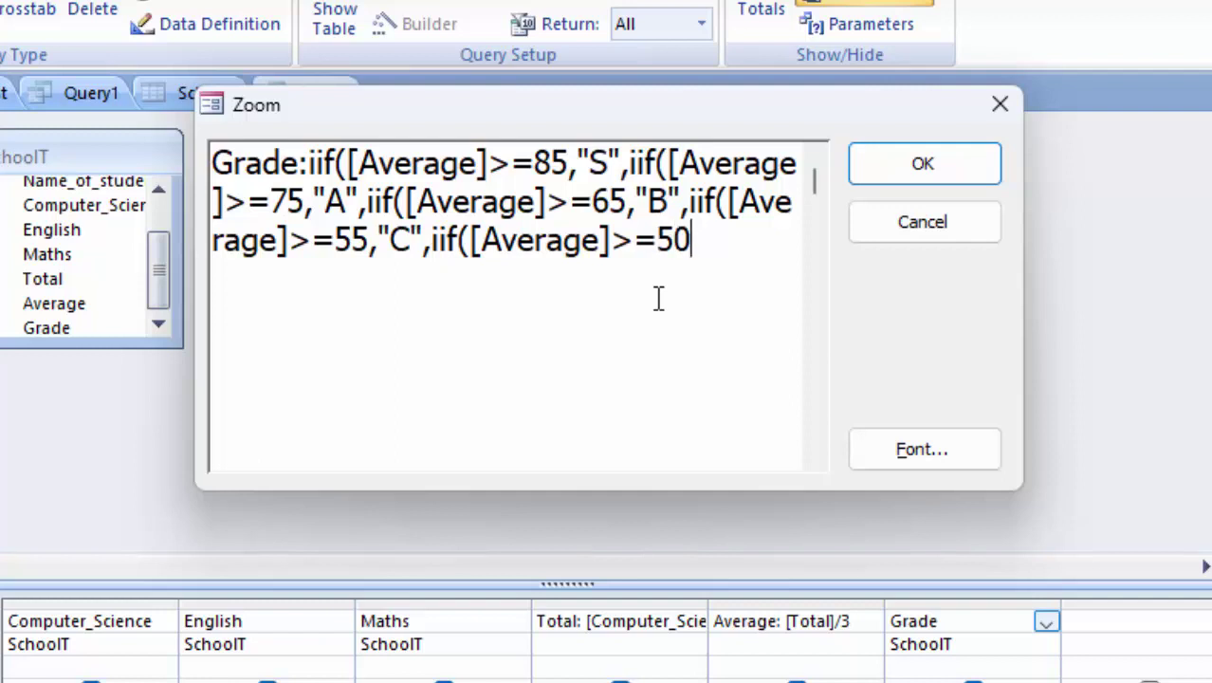
{"action": "type", "text": ",\""}
{"action": "type", "text": "D\","}
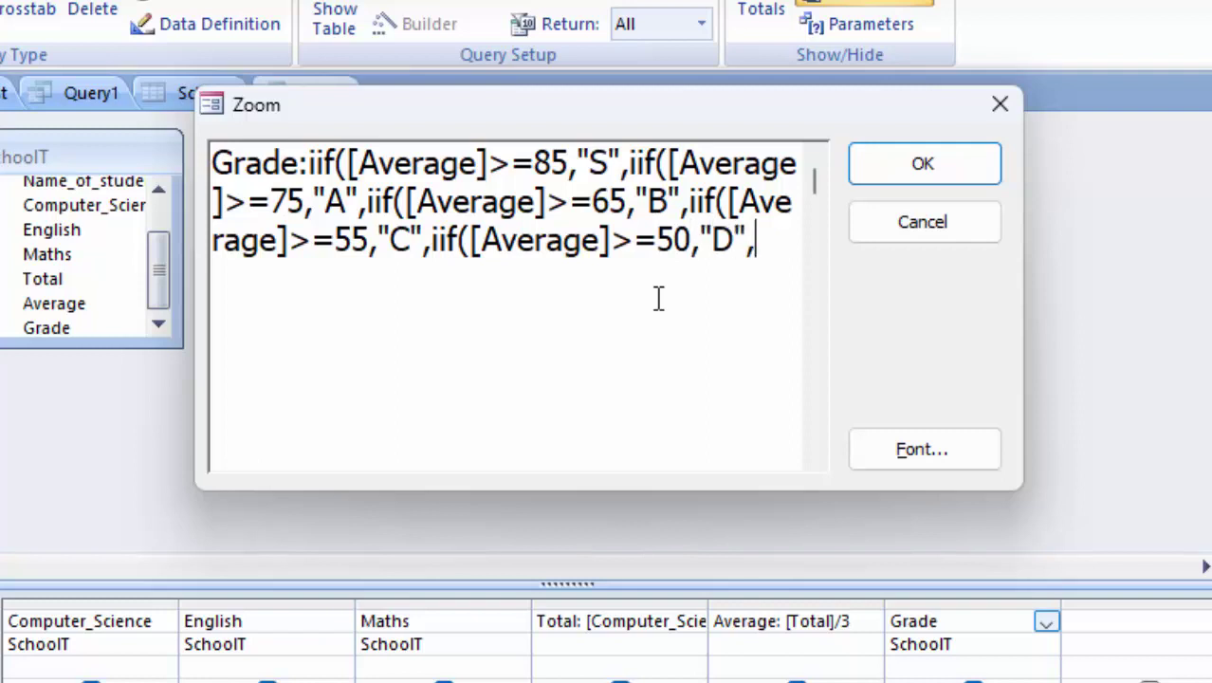
{"action": "type", "text": "iif"}
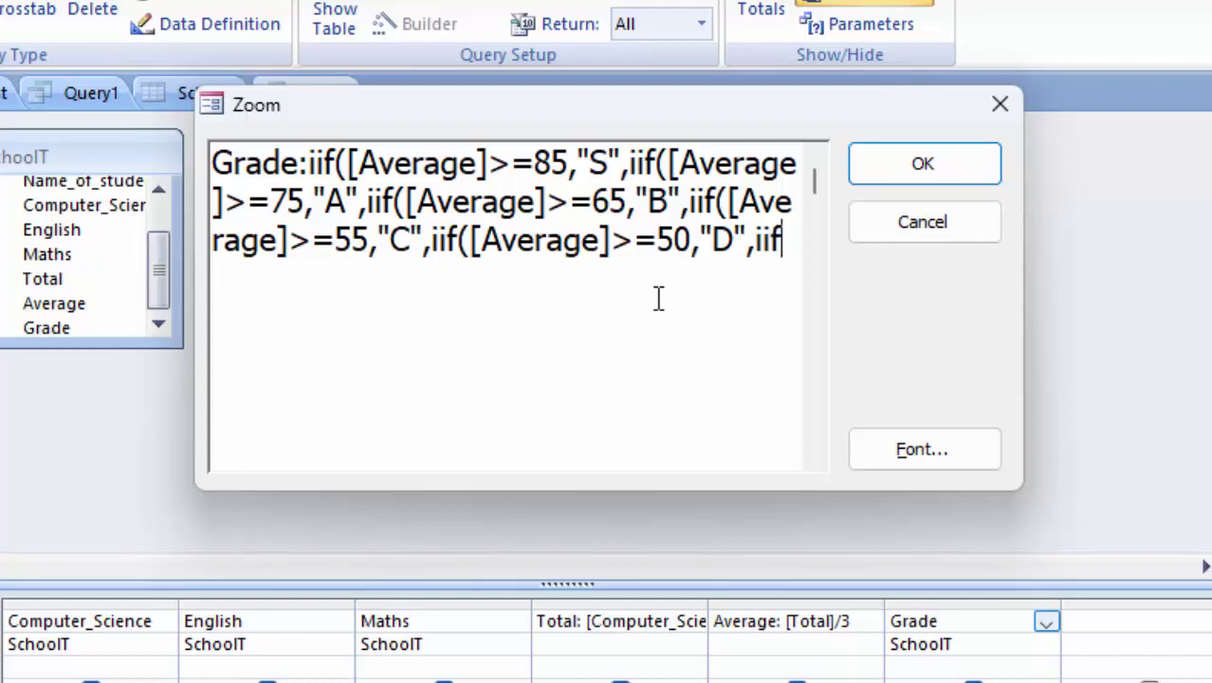
{"action": "type", "text": "("}
{"action": "type", "text": "["}
{"action": "type", "text": "Avera"}
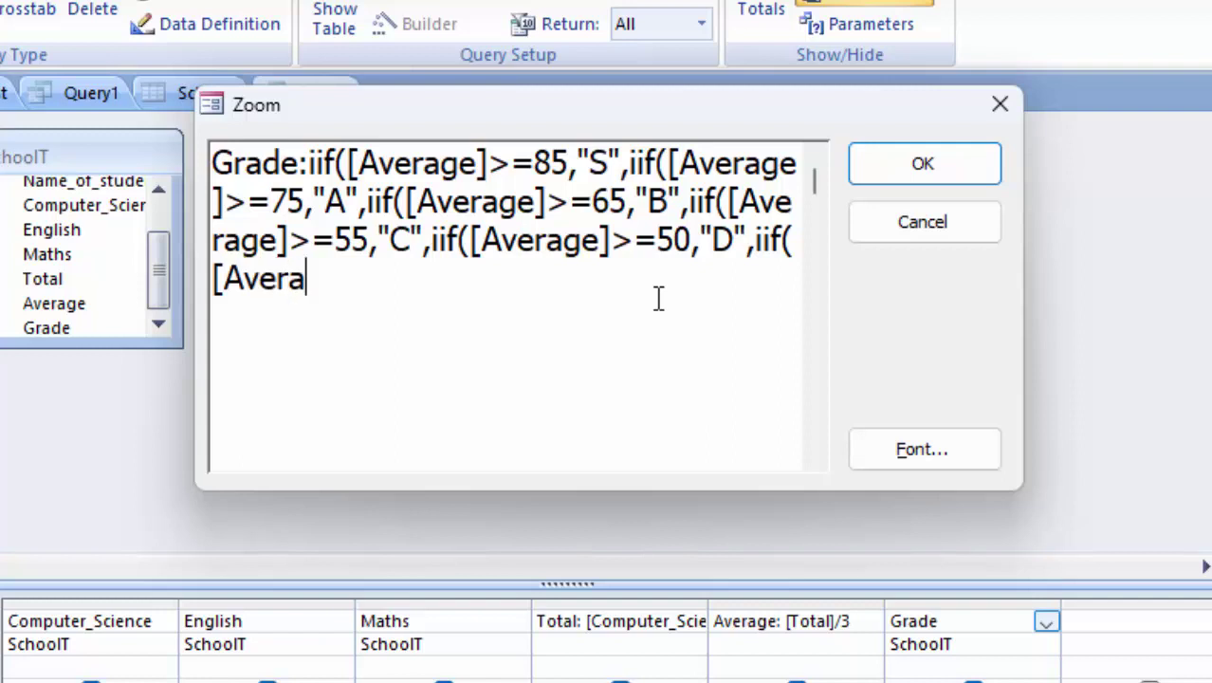
{"action": "type", "text": "ge]>"}
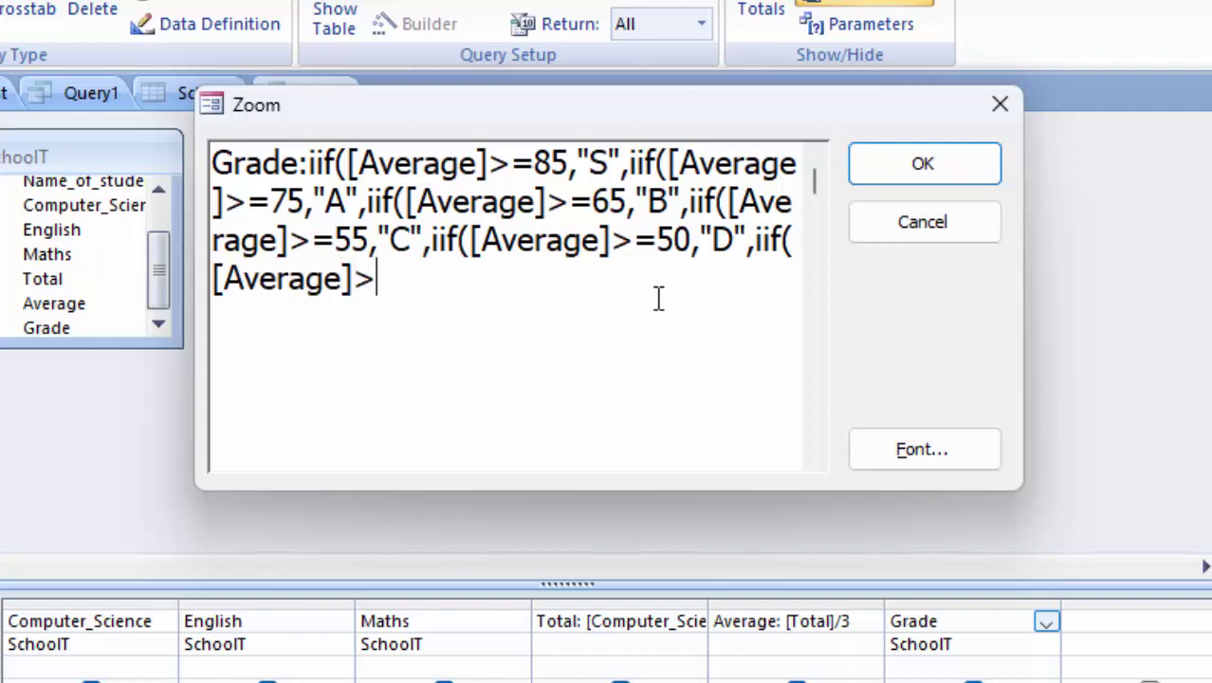
{"action": "type", "text": "="}
{"action": "type", "text": "50,"}
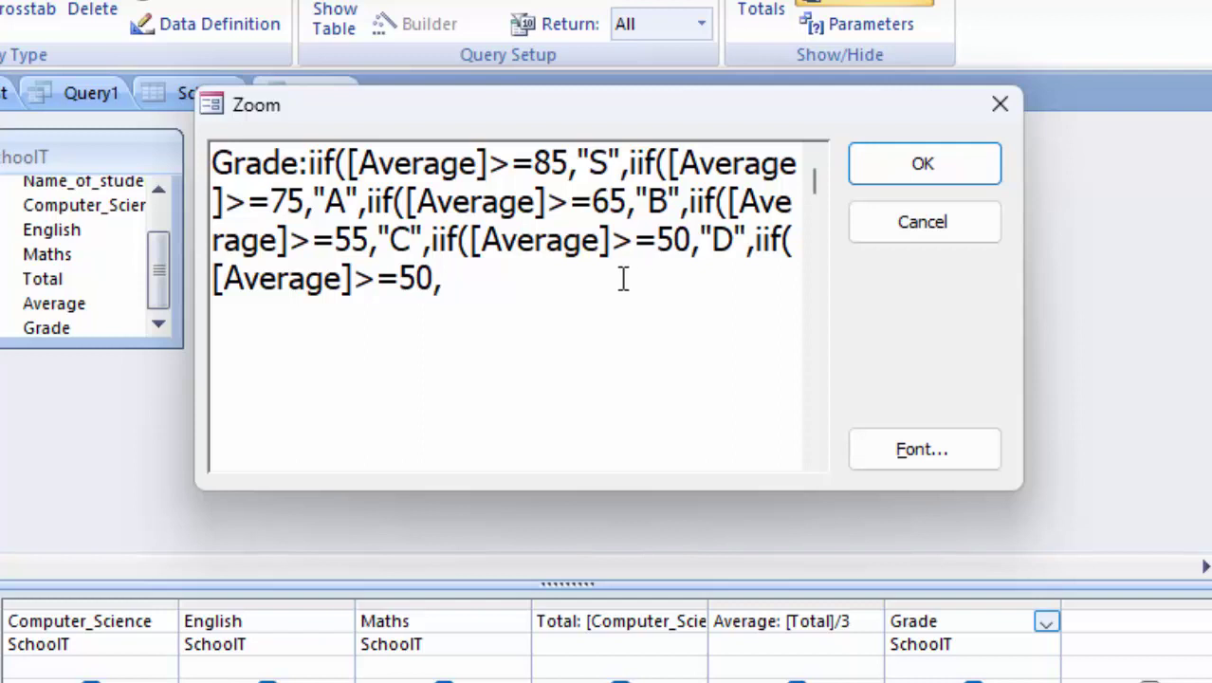
{"action": "key", "text": "BackSpace"}
{"action": "key", "text": "BackSpace"}
{"action": "key", "text": "BackSpace"}
{"action": "key", "text": "BackSpace"}
{"action": "key", "text": "BackSpace"}
{"action": "key", "text": "BackSpace"}
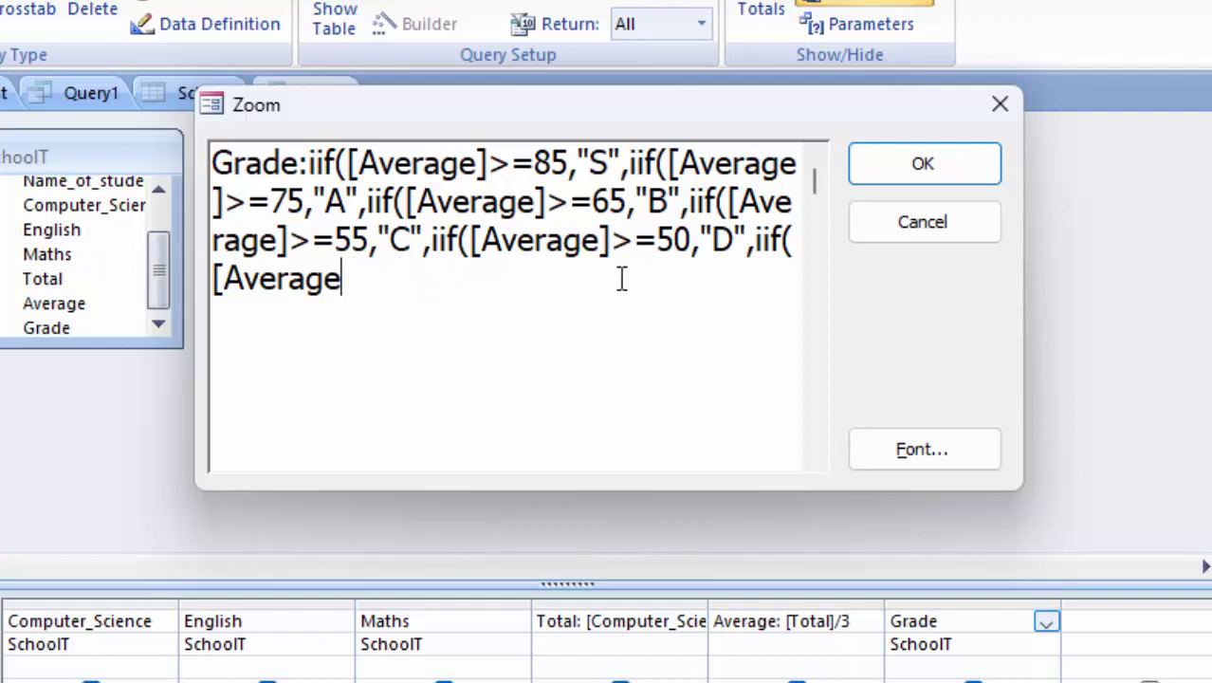
{"action": "key", "text": "BackSpace"}
{"action": "key", "text": "BackSpace"}
{"action": "key", "text": "BackSpace"}
{"action": "key", "text": "BackSpace"}
{"action": "key", "text": "BackSpace"}
{"action": "key", "text": "BackSpace"}
{"action": "key", "text": "BackSpace"}
{"action": "key", "text": "BackSpace"}
{"action": "key", "text": "BackSpace"}
{"action": "key", "text": "BackSpace"}
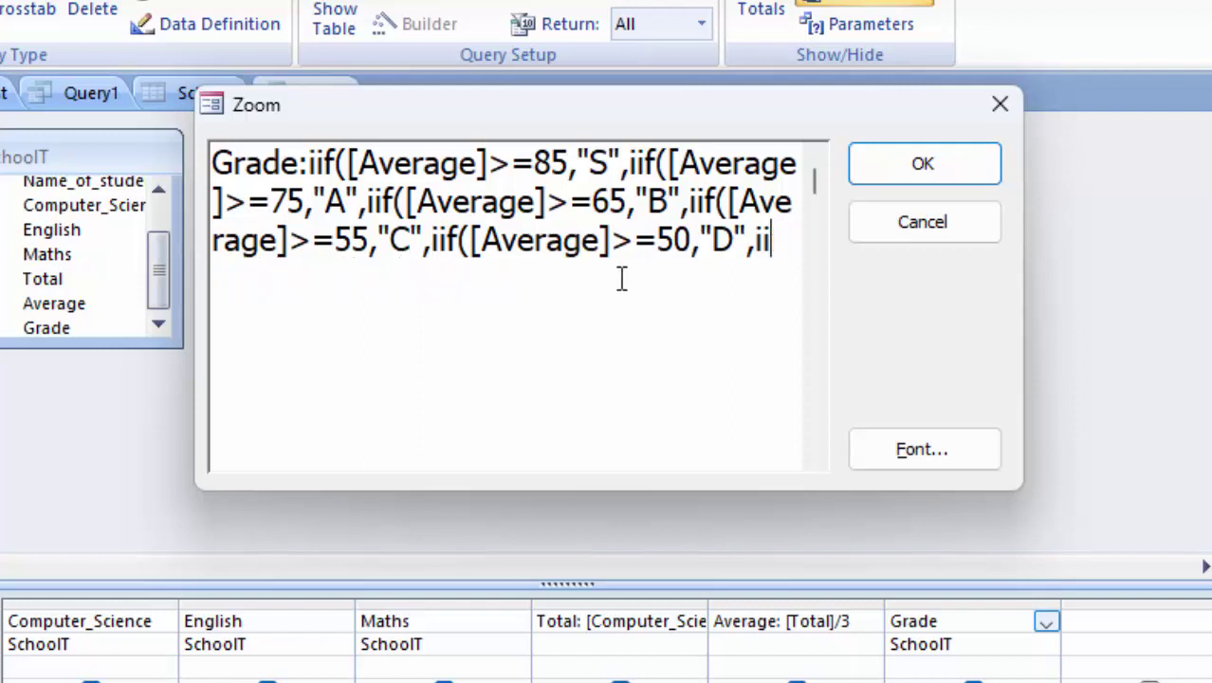
{"action": "key", "text": "BackSpace"}
{"action": "key", "text": "BackSpace"}
{"action": "type", "text": "\""}
{"action": "type", "text": "Fail"}
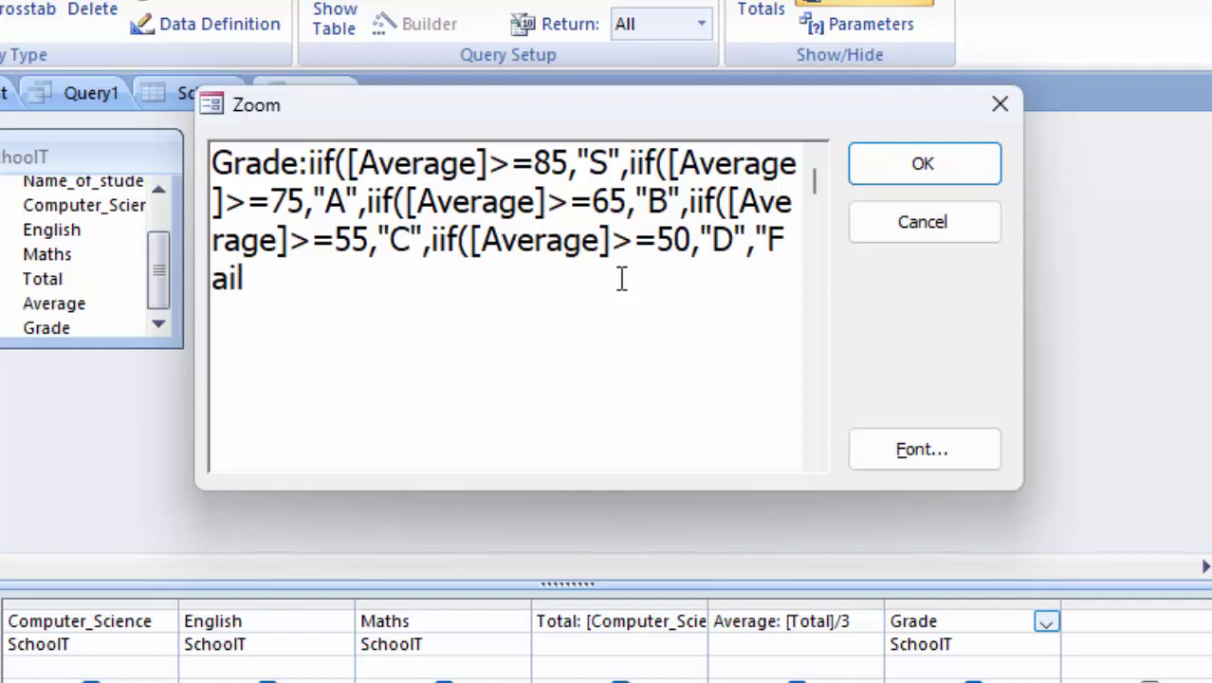
{"action": "type", "text": "ed"}
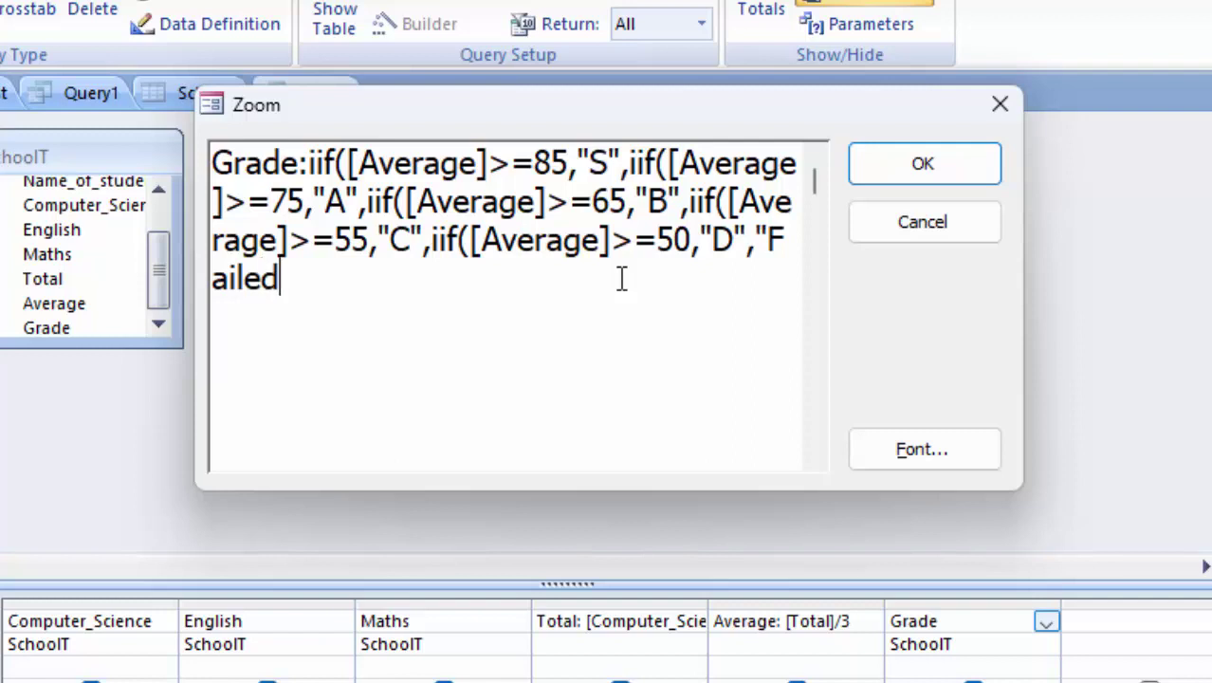
{"action": "type", "text": "\""}
{"action": "type", "text": ")"}
{"action": "type", "text": ")))"}
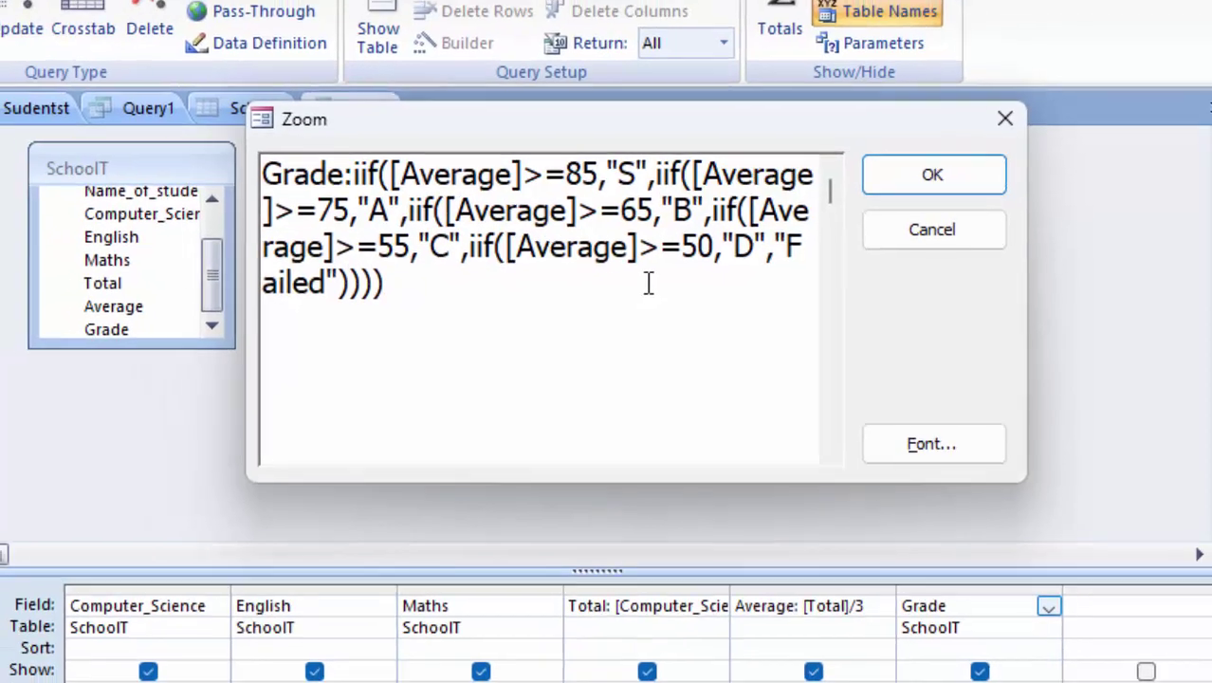
{"action": "type", "text": ")"}
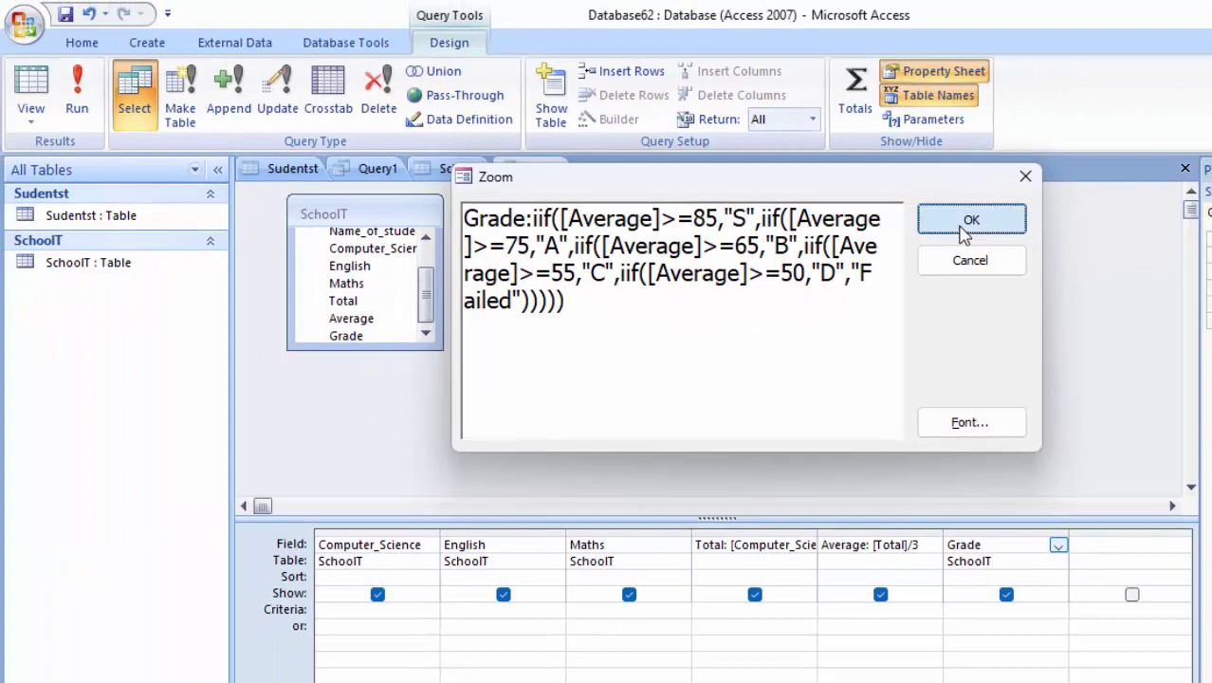
- Run the query and add a first new student with marks 8 and 88
{"action": "left_click", "coordinate": [934, 218]}
{"action": "left_click", "coordinate": [76, 95]}
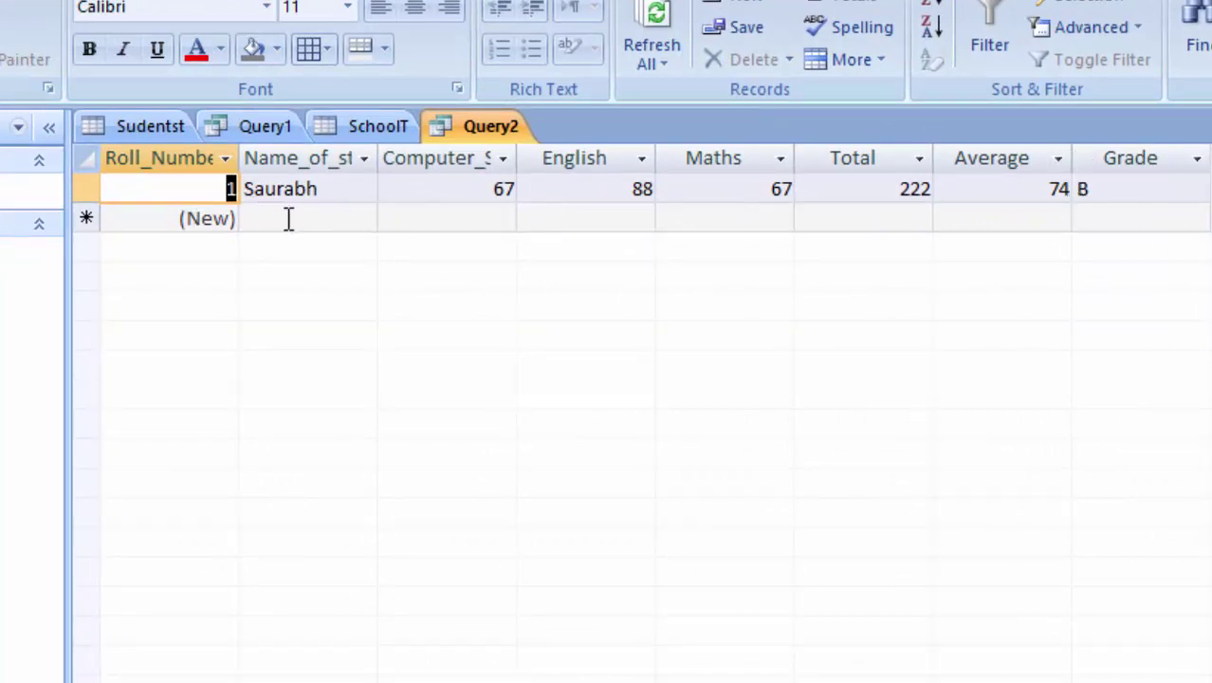
{"action": "left_click", "coordinate": [323, 219]}
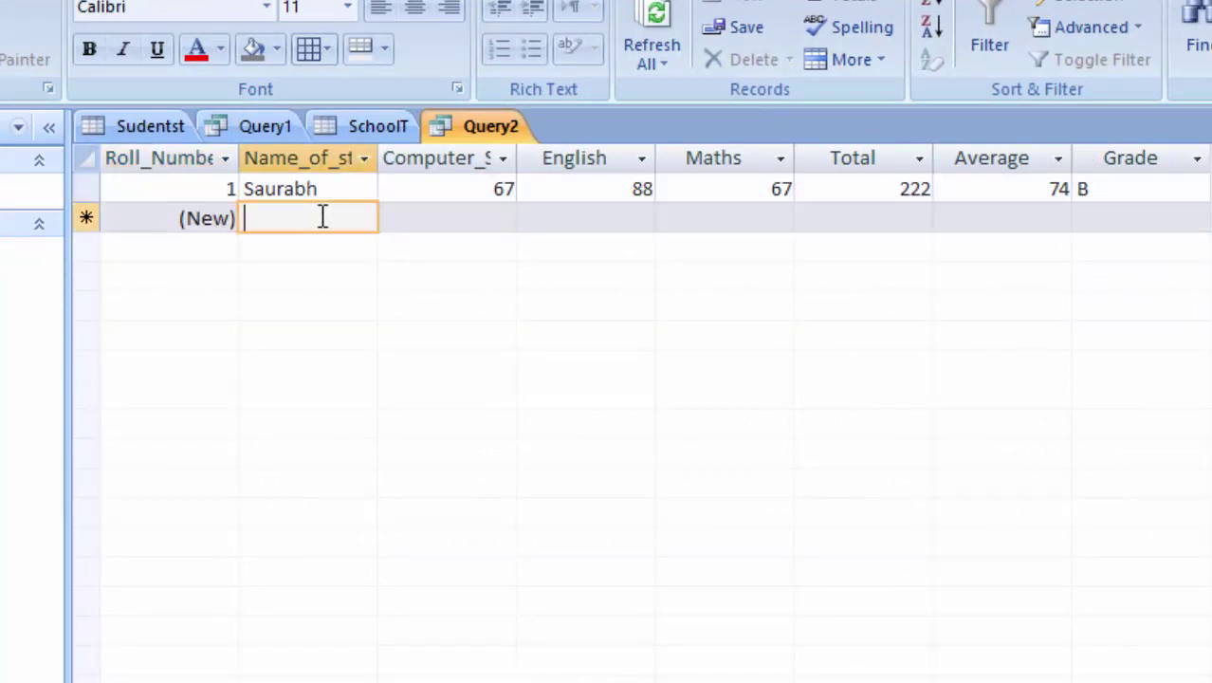
{"action": "type", "text": "Jave"}
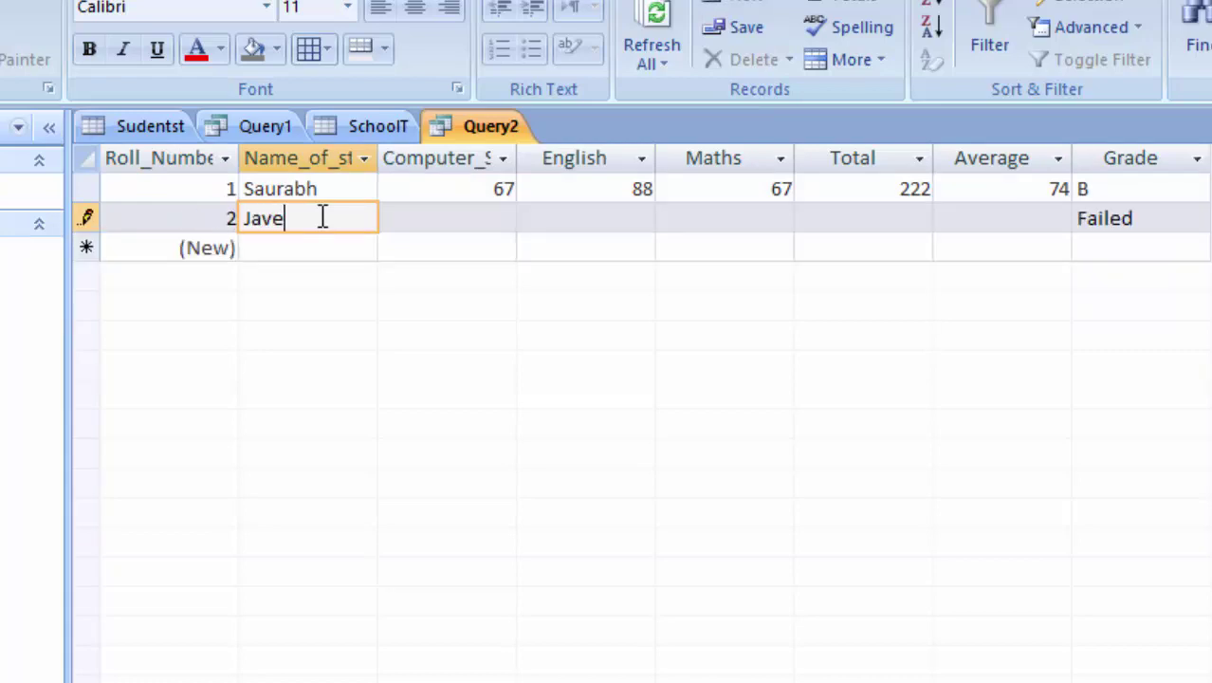
{"action": "type", "text": "d"}
{"action": "key", "text": "Tab"}
{"action": "type", "text": "6"}
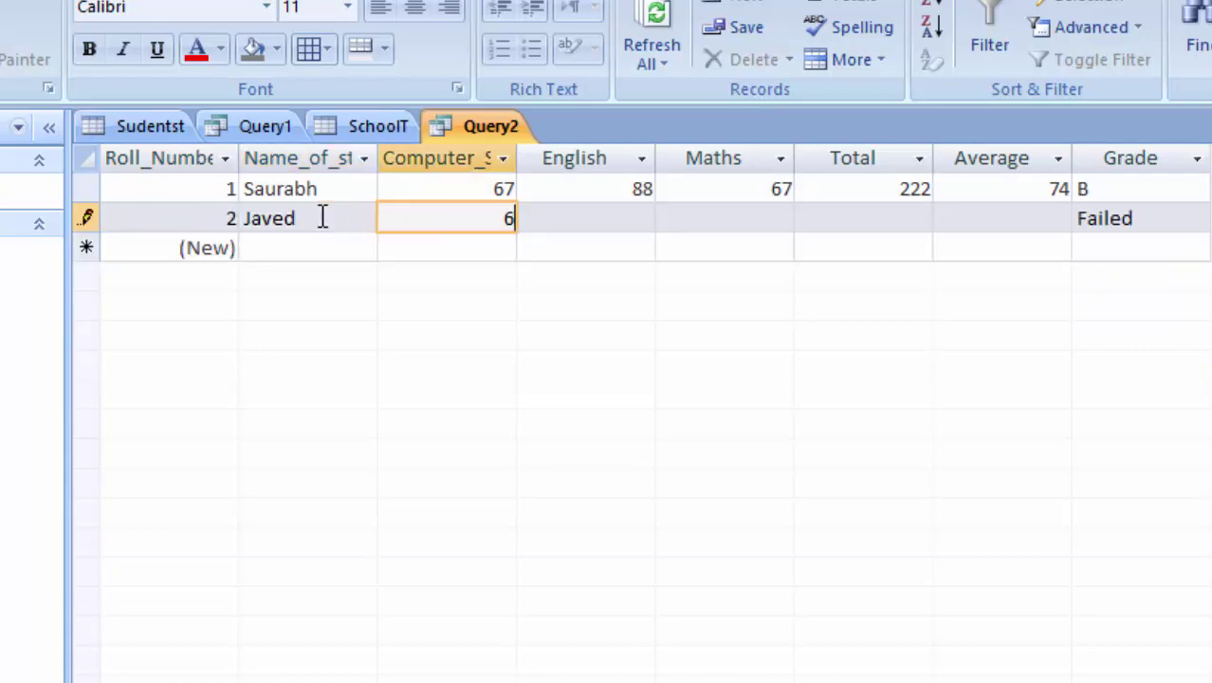
{"action": "type", "text": "8"}
{"action": "key", "text": "Tab"}
{"action": "type", "text": "88"}
{"action": "key", "text": "Tab"}
{"action": "type", "text": "99"}
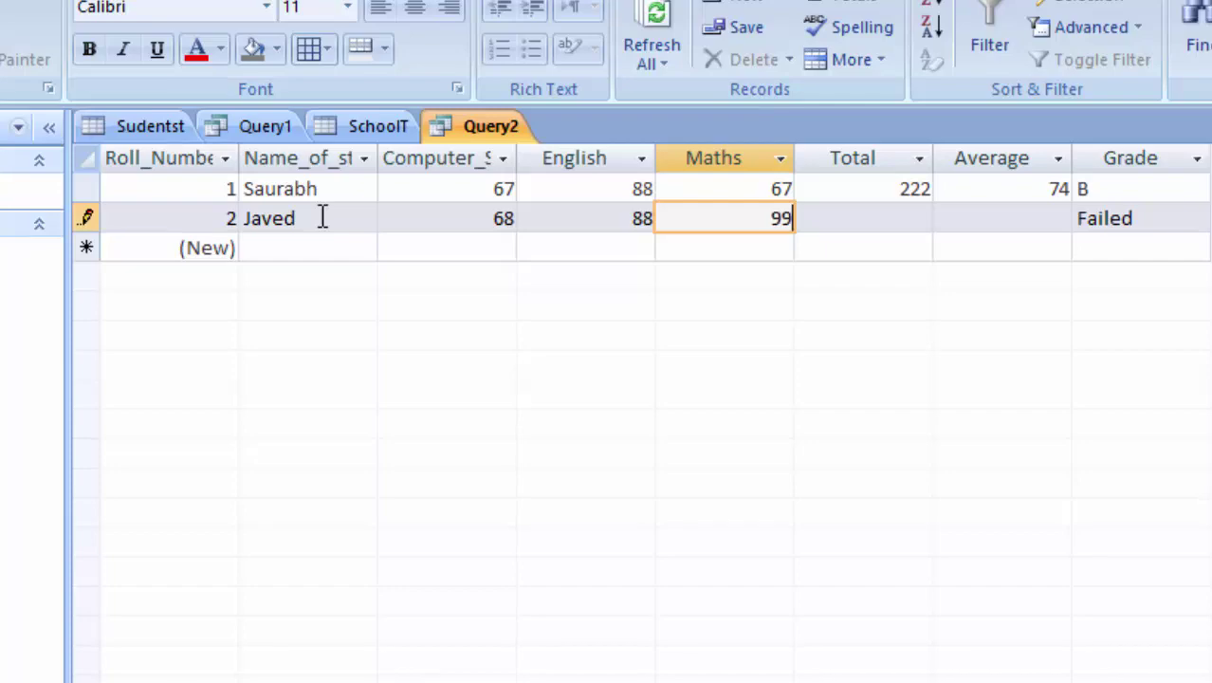
{"action": "key", "text": "Tab"}
{"action": "key", "text": "Tab"}
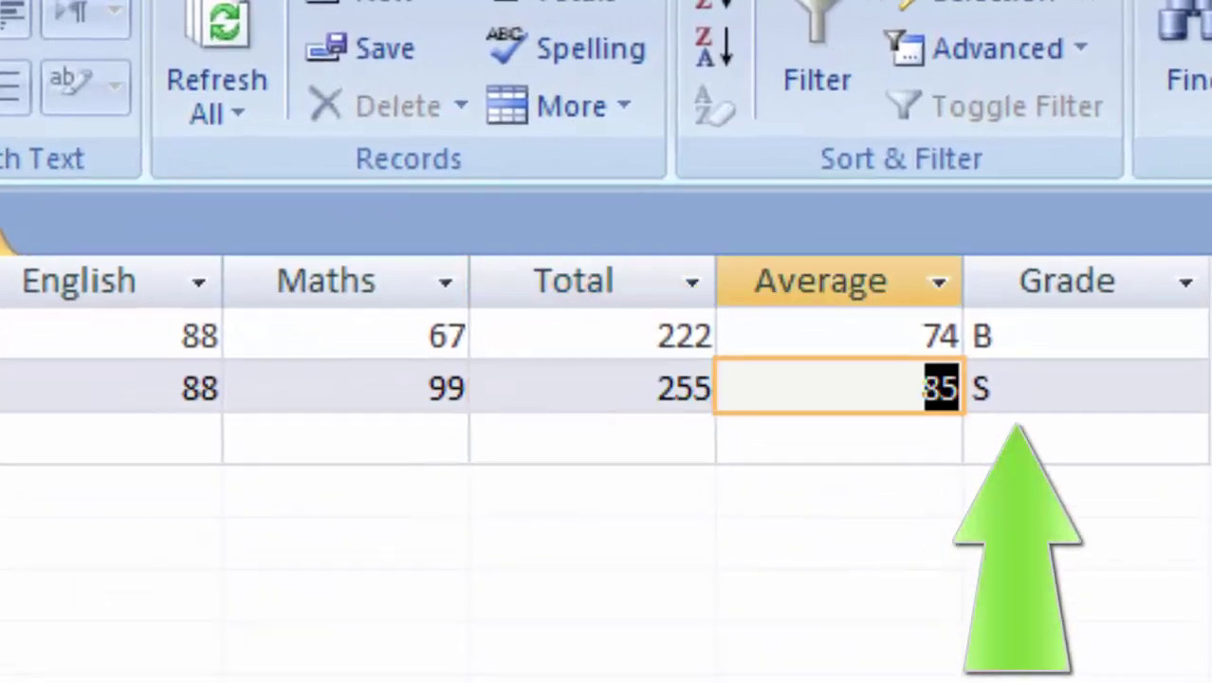
{"action": "key", "text": "Tab"}
{"action": "key", "text": "Tab"}
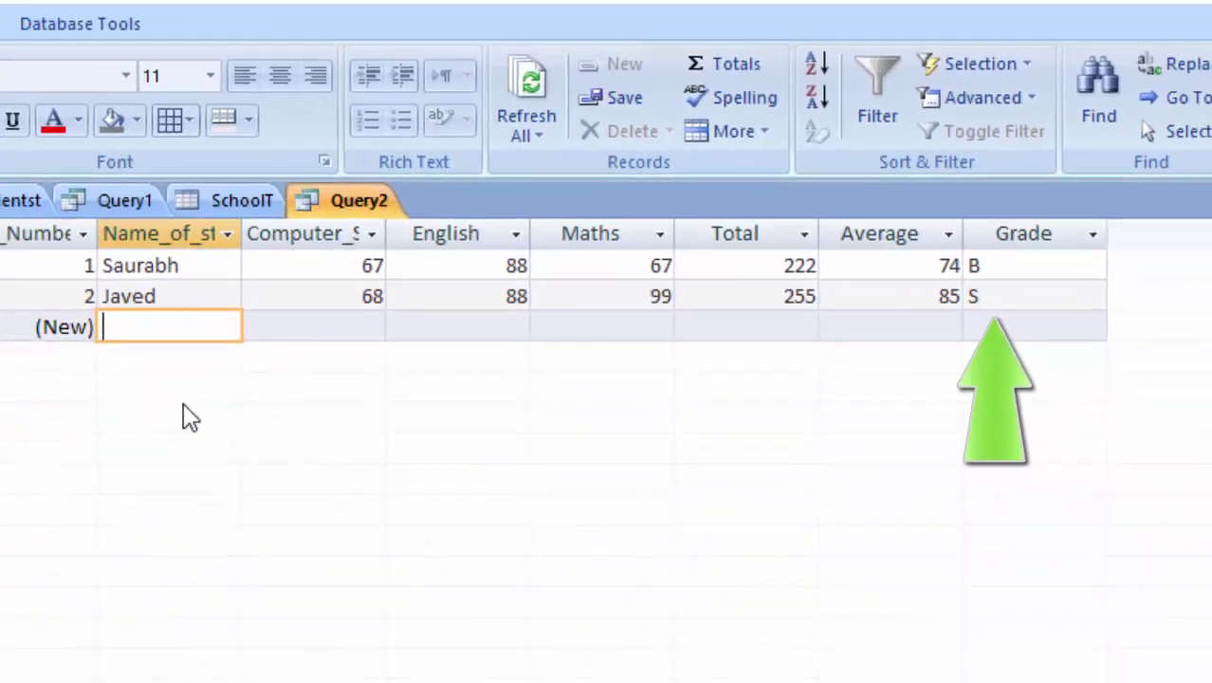
- Add a second student record with marks 77, 8 and 99
{"action": "type", "text": "V"}
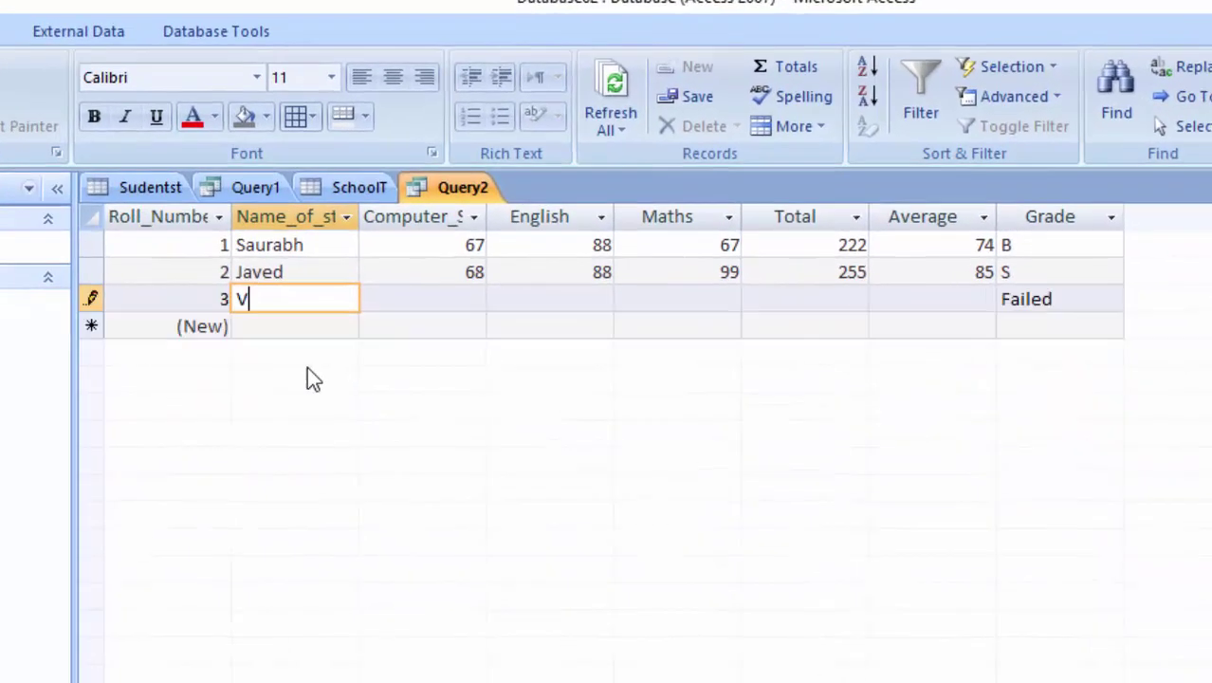
{"action": "type", "text": "iks"}
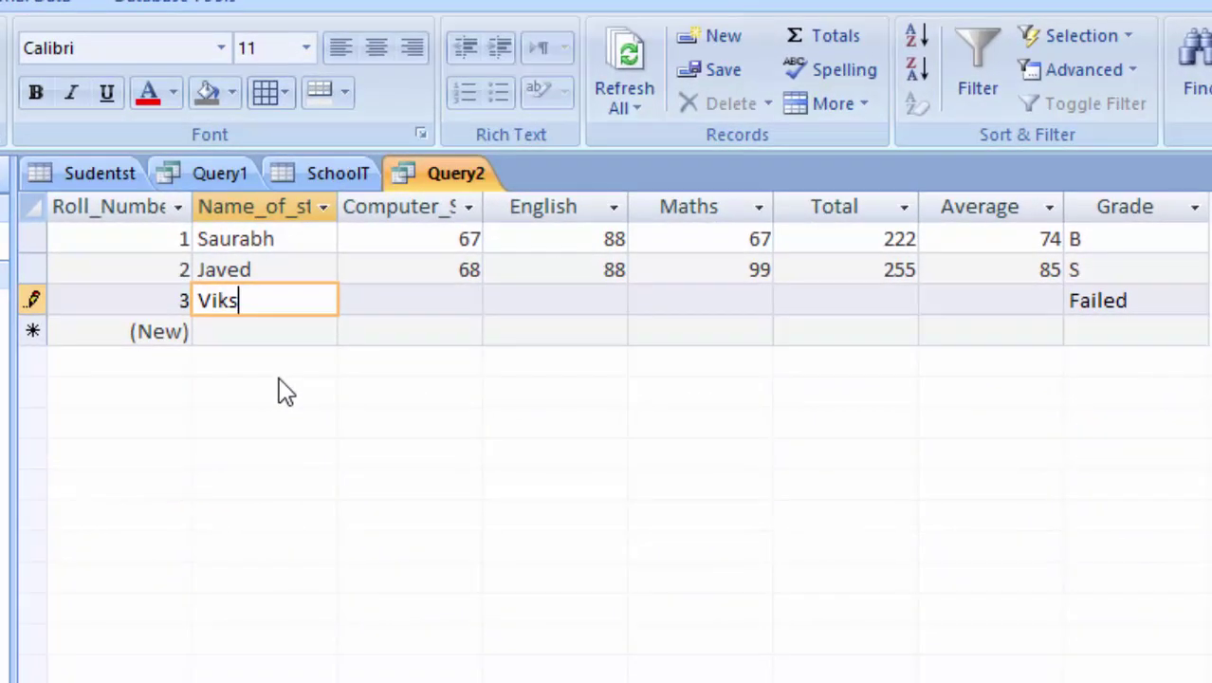
{"action": "key", "text": "BackSpace"}
{"action": "type", "text": "as"}
{"action": "key", "text": "Tab"}
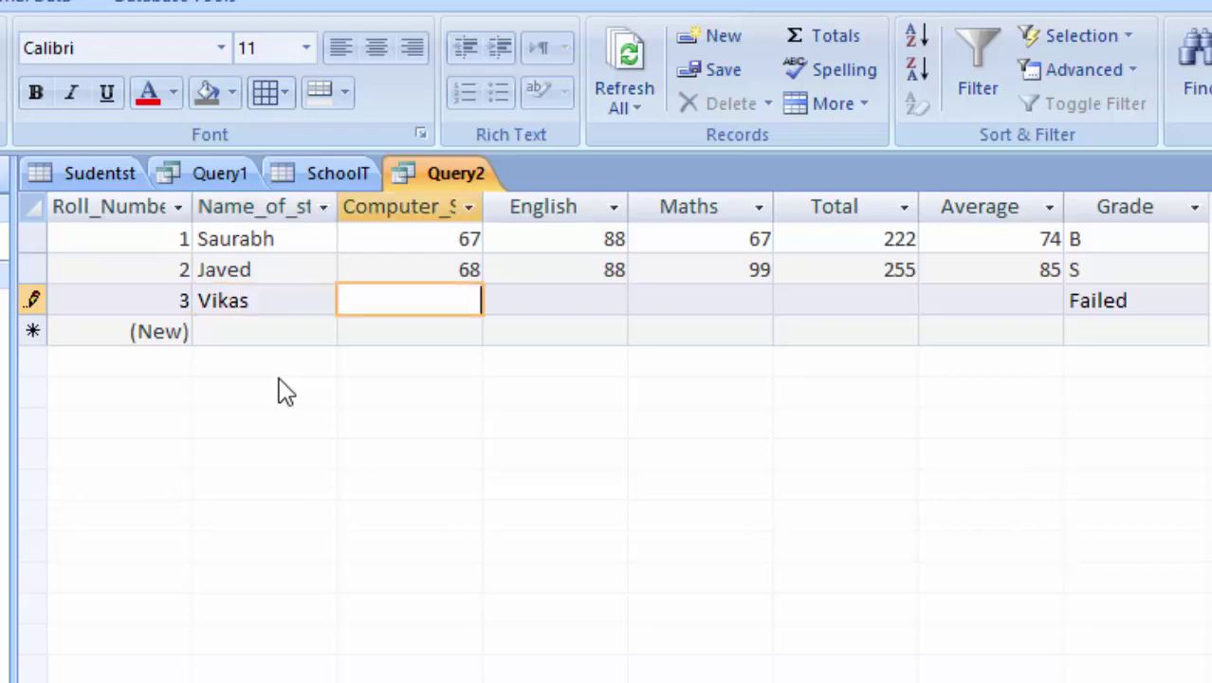
{"action": "type", "text": "77"}
{"action": "key", "text": "Tab"}
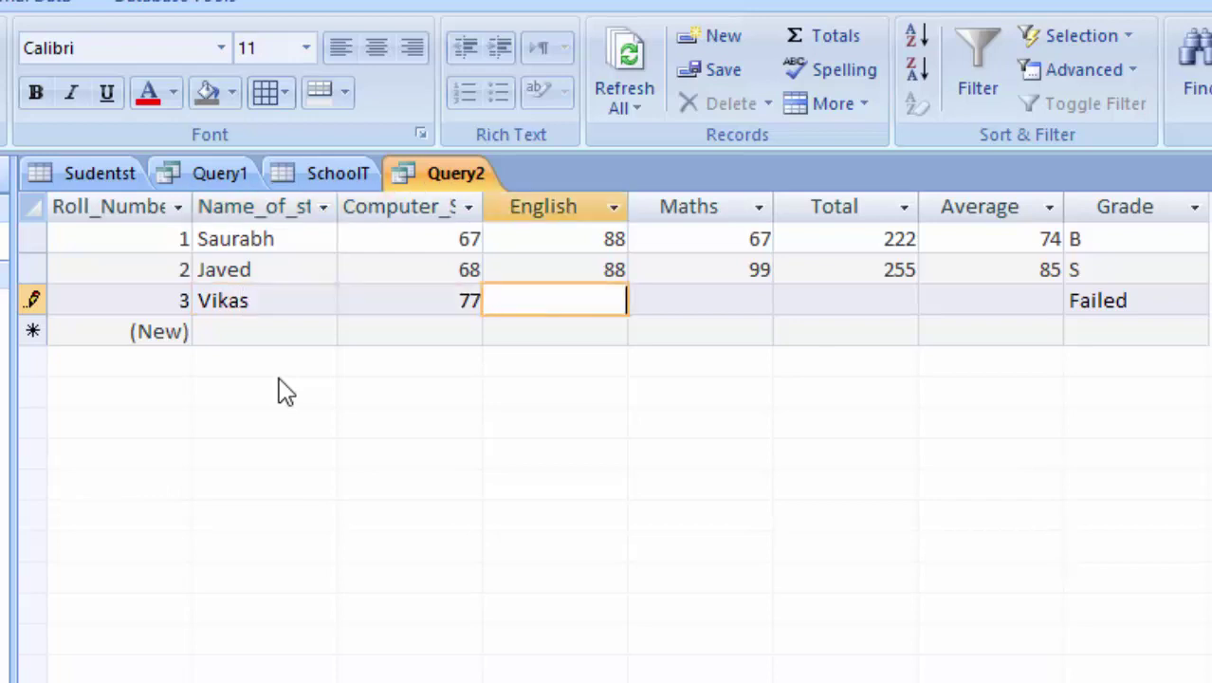
{"action": "type", "text": "8"}
{"action": "key", "text": "Tab"}
{"action": "type", "text": "99"}
{"action": "key", "text": "Tab"}
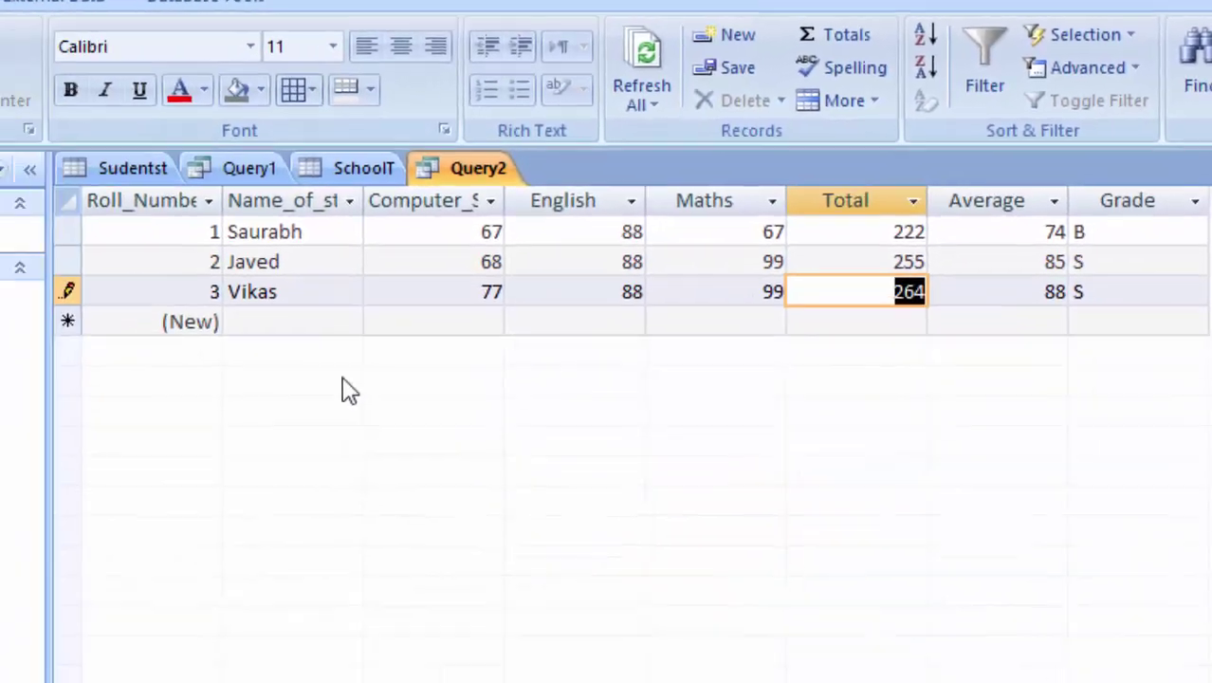
- Add a third student record with marks 66, 44 and 33
{"action": "left_click", "coordinate": [315, 322]}
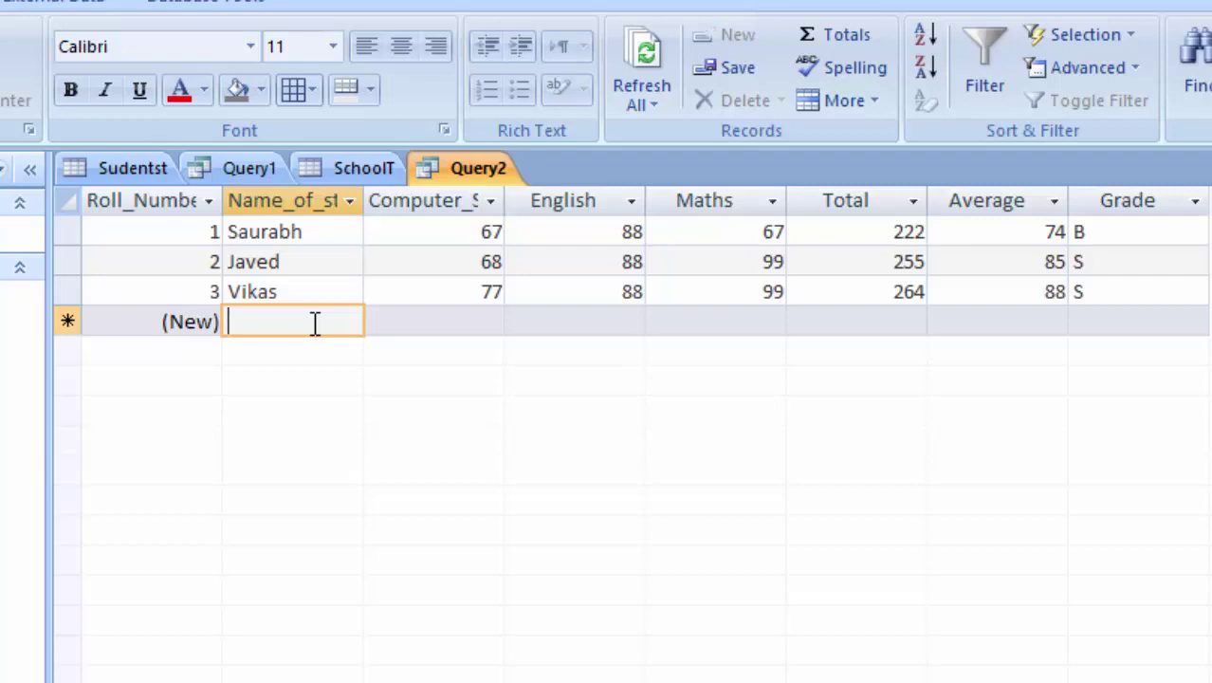
{"action": "type", "text": "Anu"}
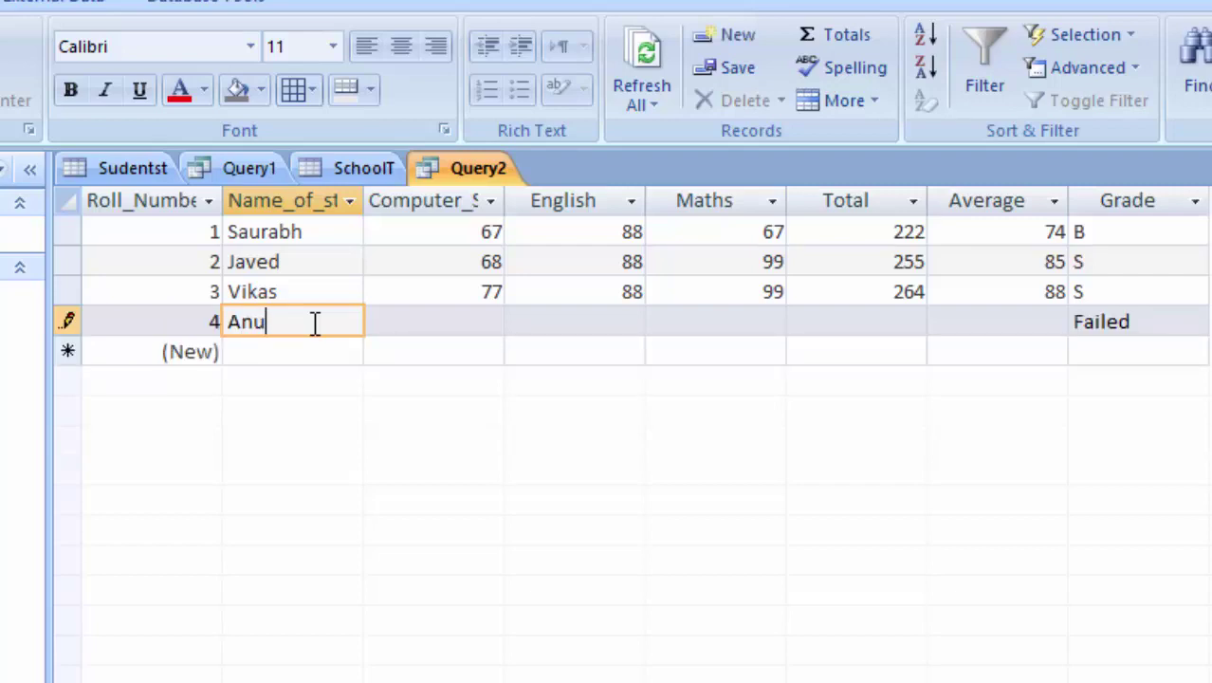
{"action": "type", "text": "j"}
{"action": "key", "text": "Tab"}
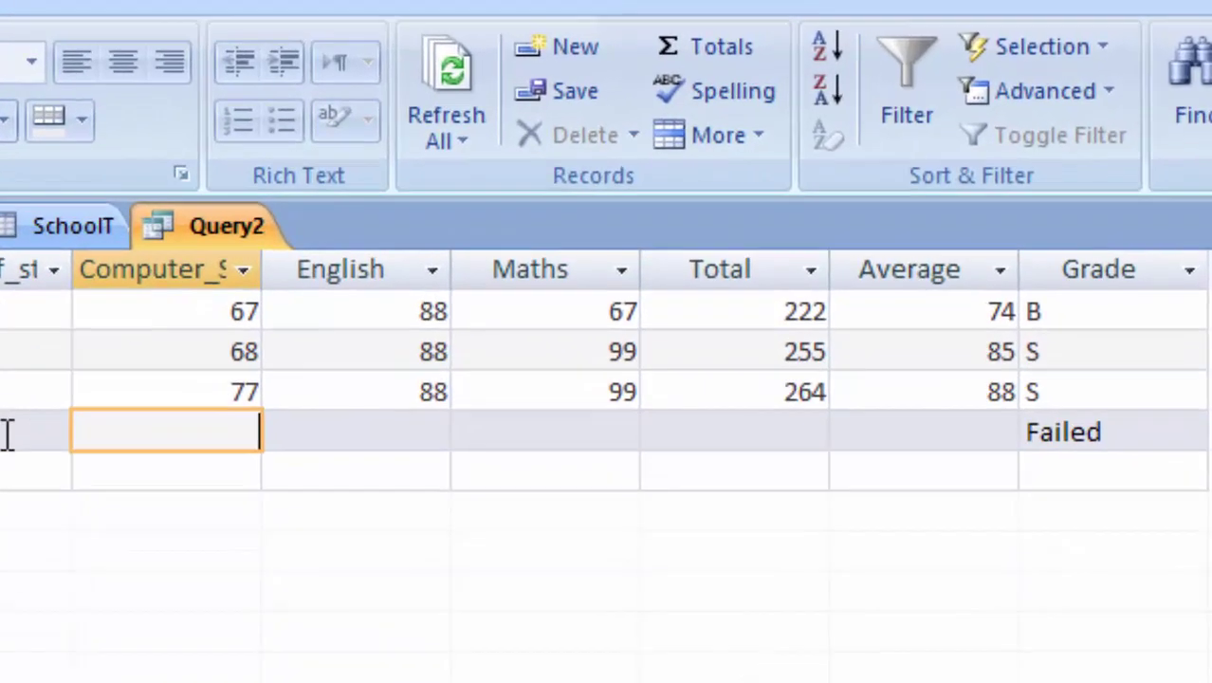
{"action": "type", "text": "66"}
{"action": "key", "text": "Tab"}
{"action": "type", "text": "44"}
{"action": "key", "text": "Tab"}
{"action": "type", "text": "33"}
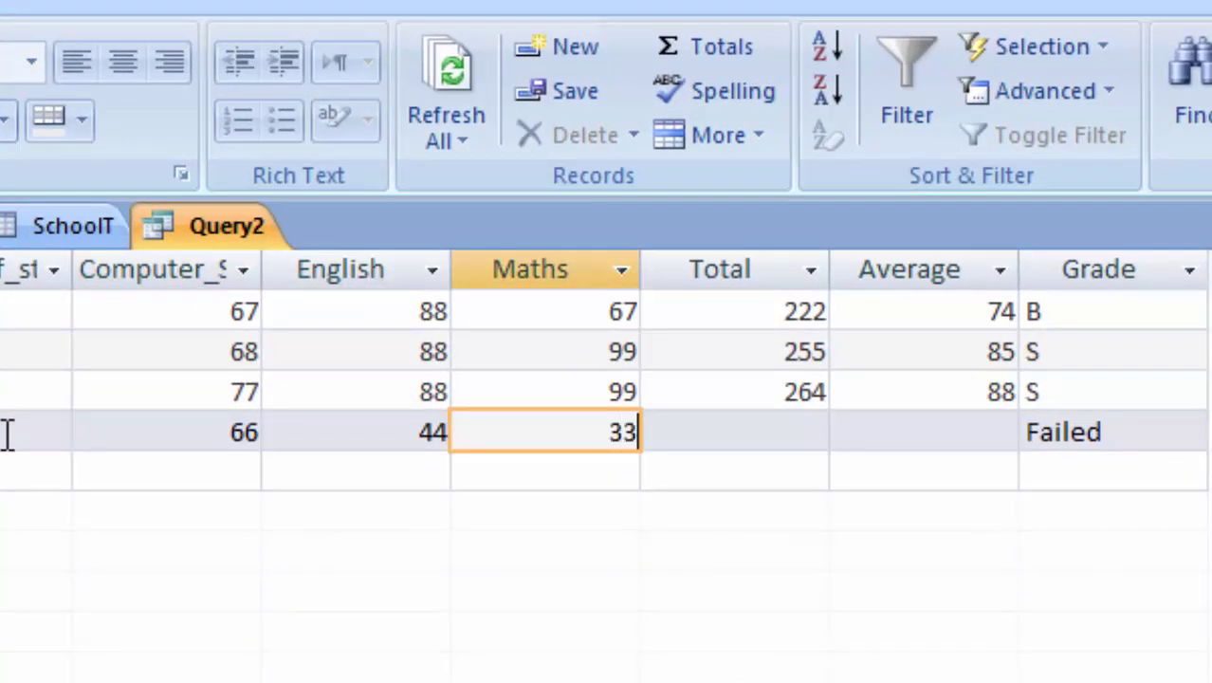
{"action": "key", "text": "Tab"}
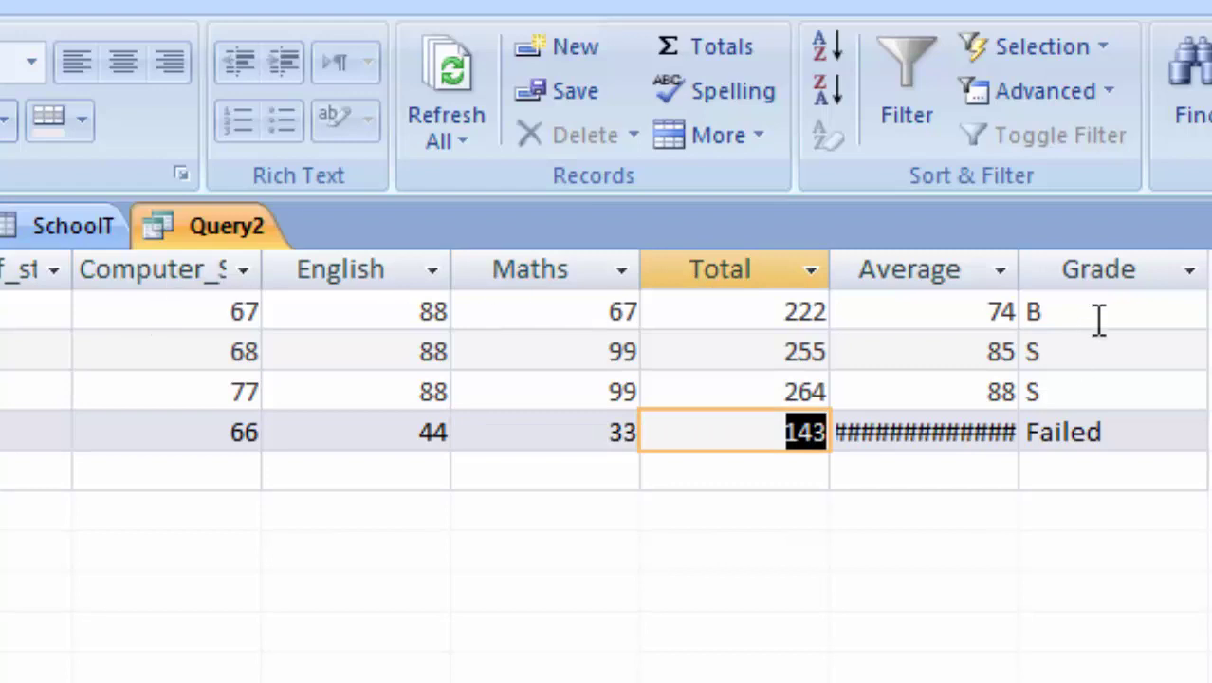
- Widen the Average column so 47.6666666666667 displays fully instead of hashes
{"action": "left_click", "coordinate": [1003, 269]}
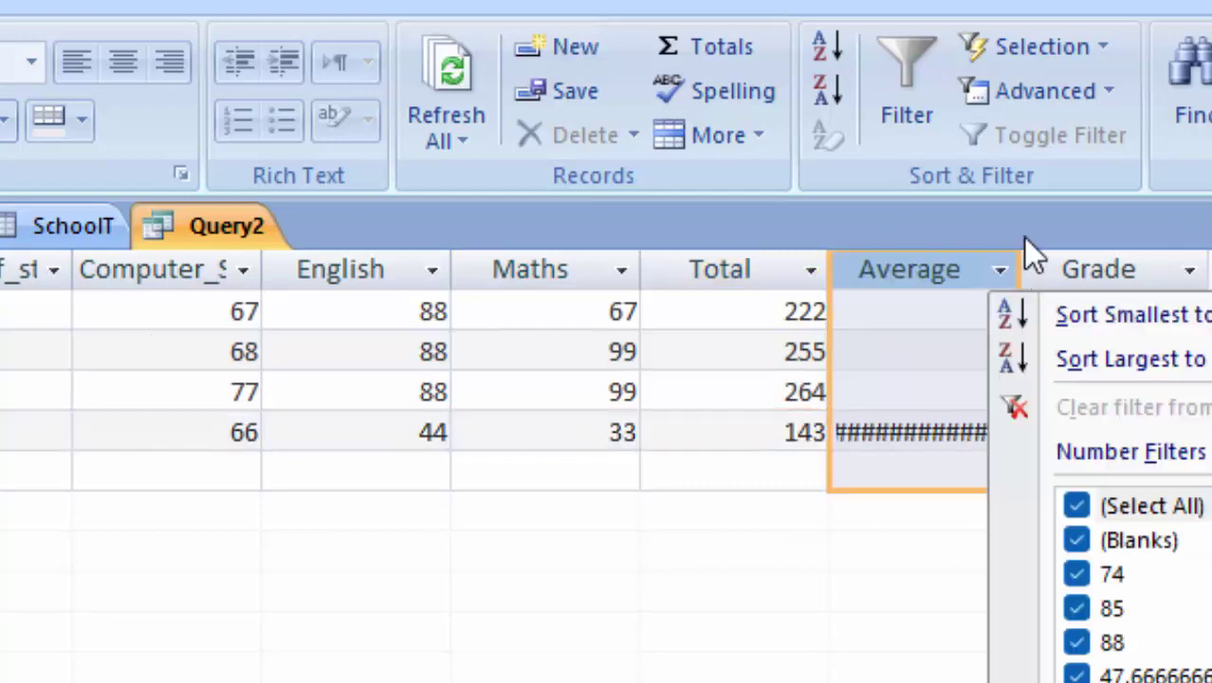
{"action": "left_click_drag", "start_coordinate": [1020, 262], "coordinate": [1148, 406]}
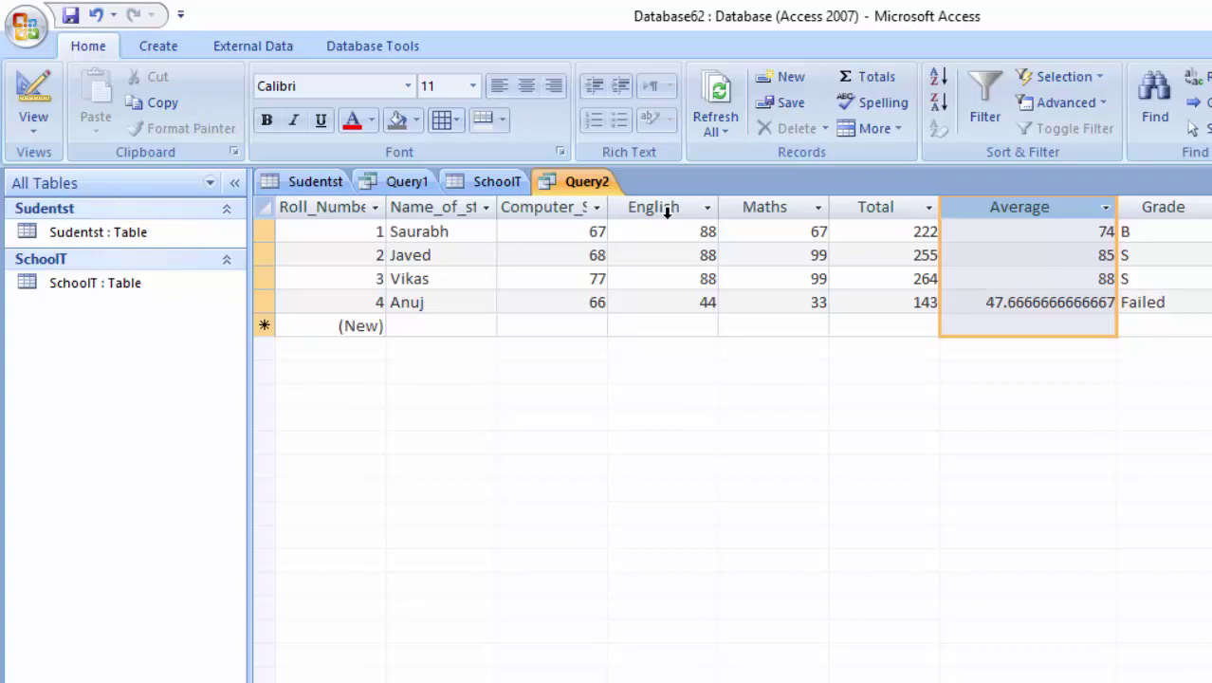
{"action": "left_click", "coordinate": [161, 48]}
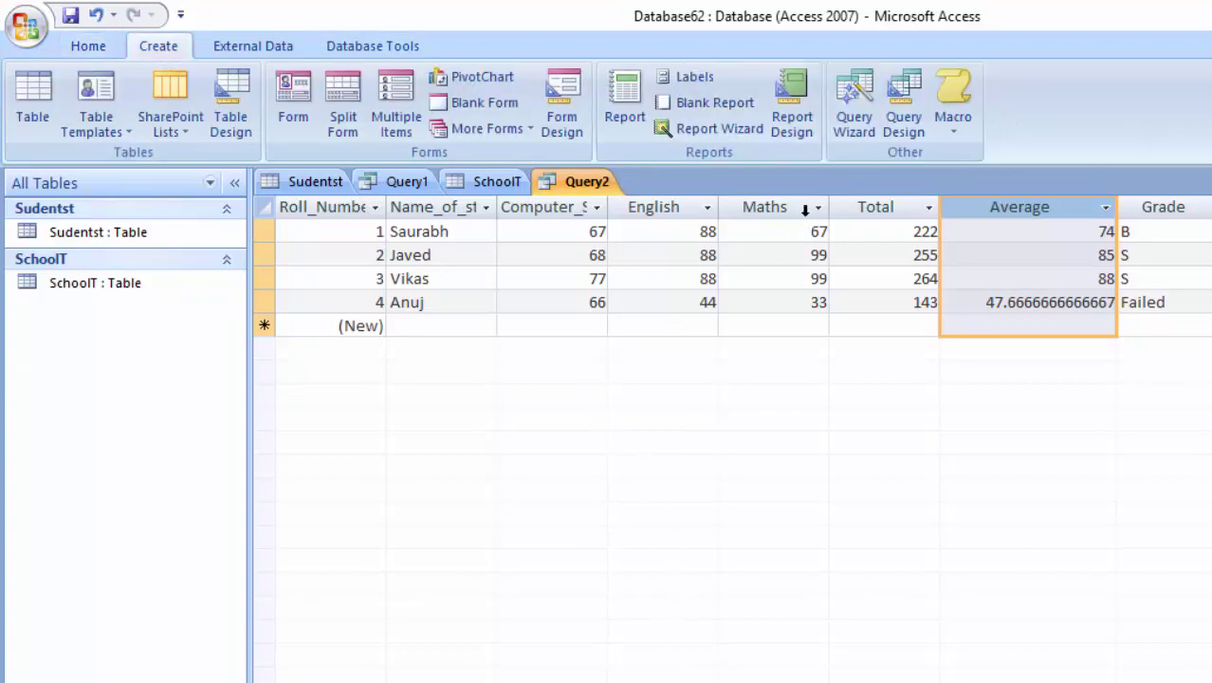
{"action": "left_click", "coordinate": [920, 83]}
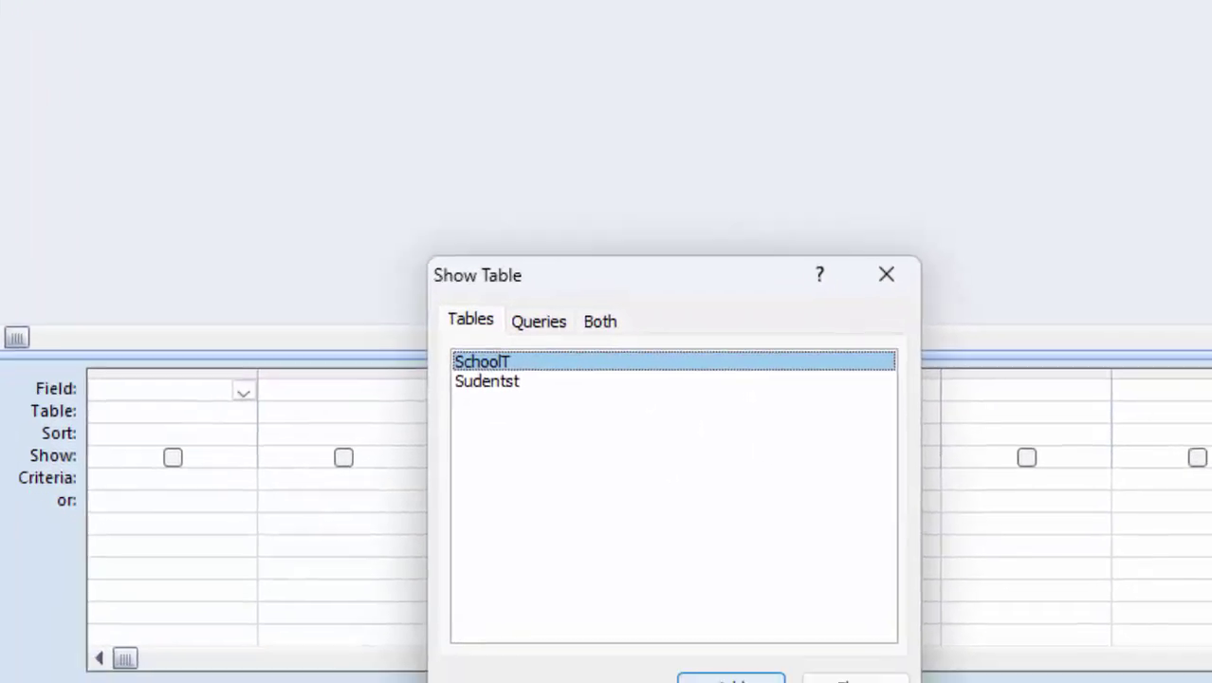
{"action": "left_click", "coordinate": [695, 645]}
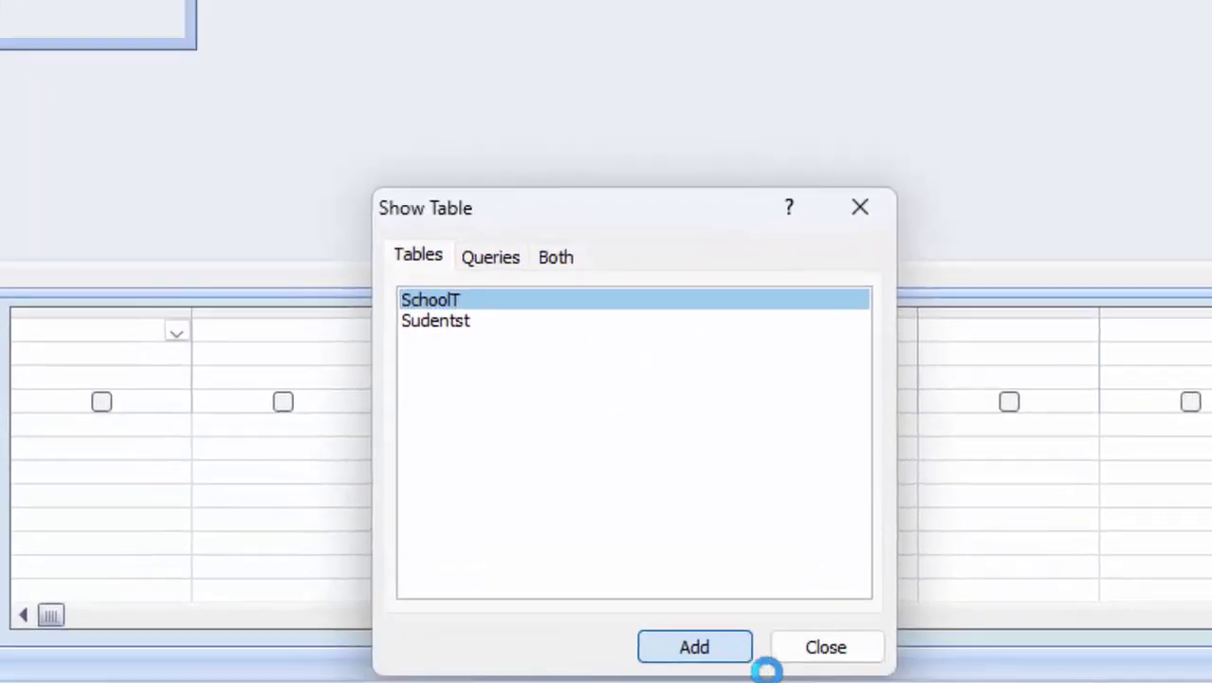
{"action": "left_click", "coordinate": [831, 650]}
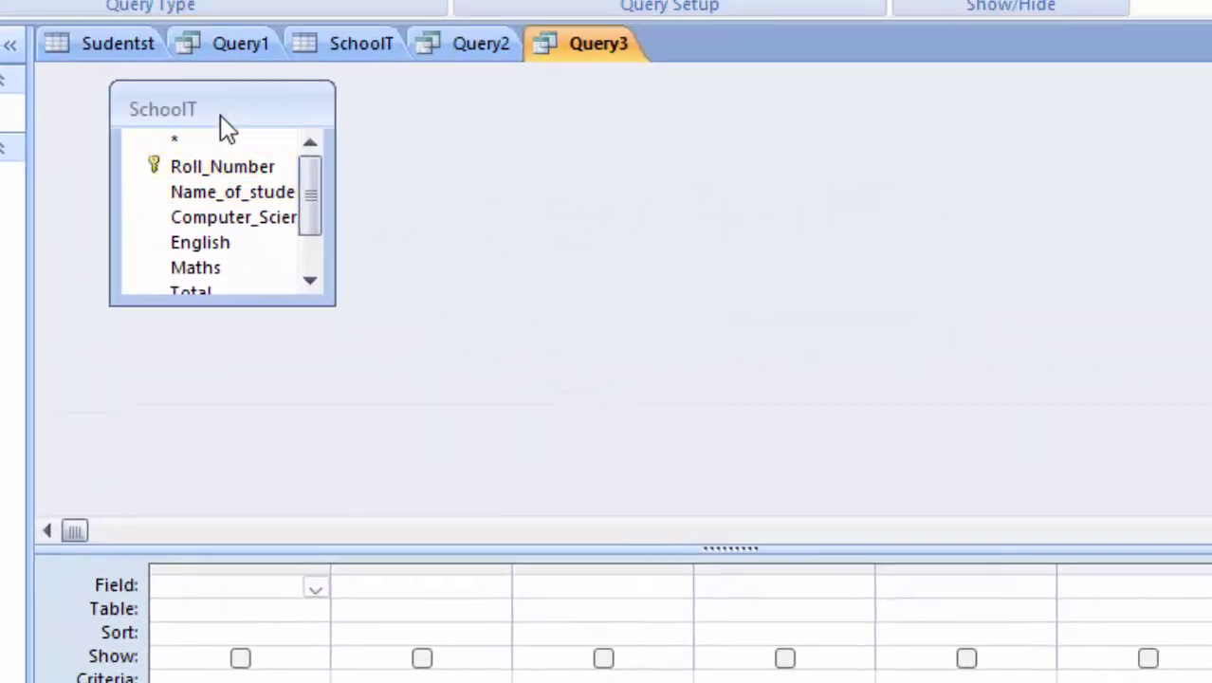
{"action": "double_click", "coordinate": [220, 115]}
{"action": "left_click_drag", "start_coordinate": [225, 162], "coordinate": [234, 604]}
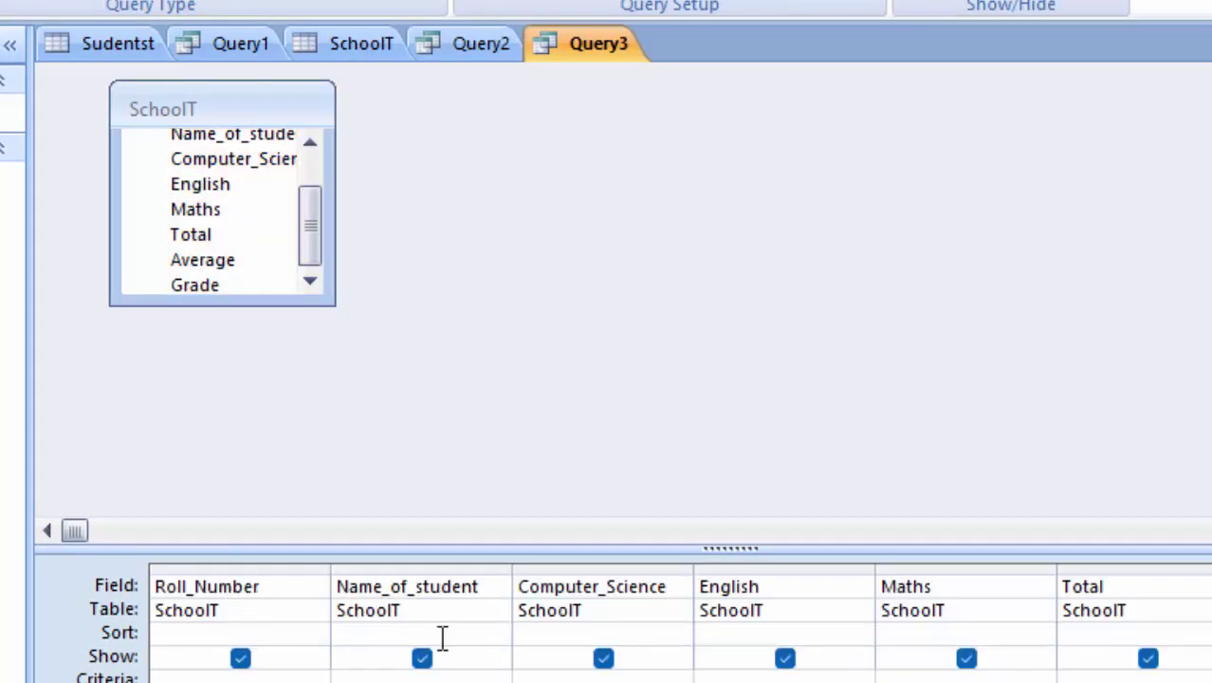
- Change the Total field to Total:[Computer_Science]+[English]+[Maths] using the Zoom box
{"action": "right_click", "coordinate": [1129, 585]}
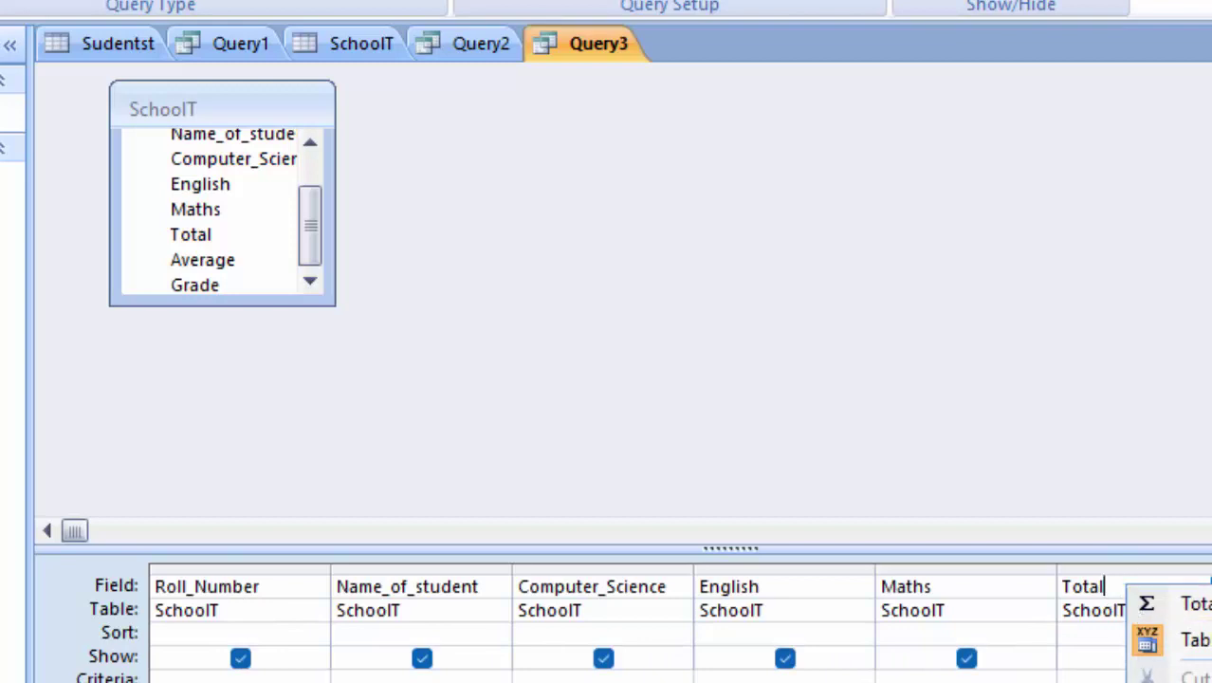
{"action": "left_click", "coordinate": [1167, 682]}
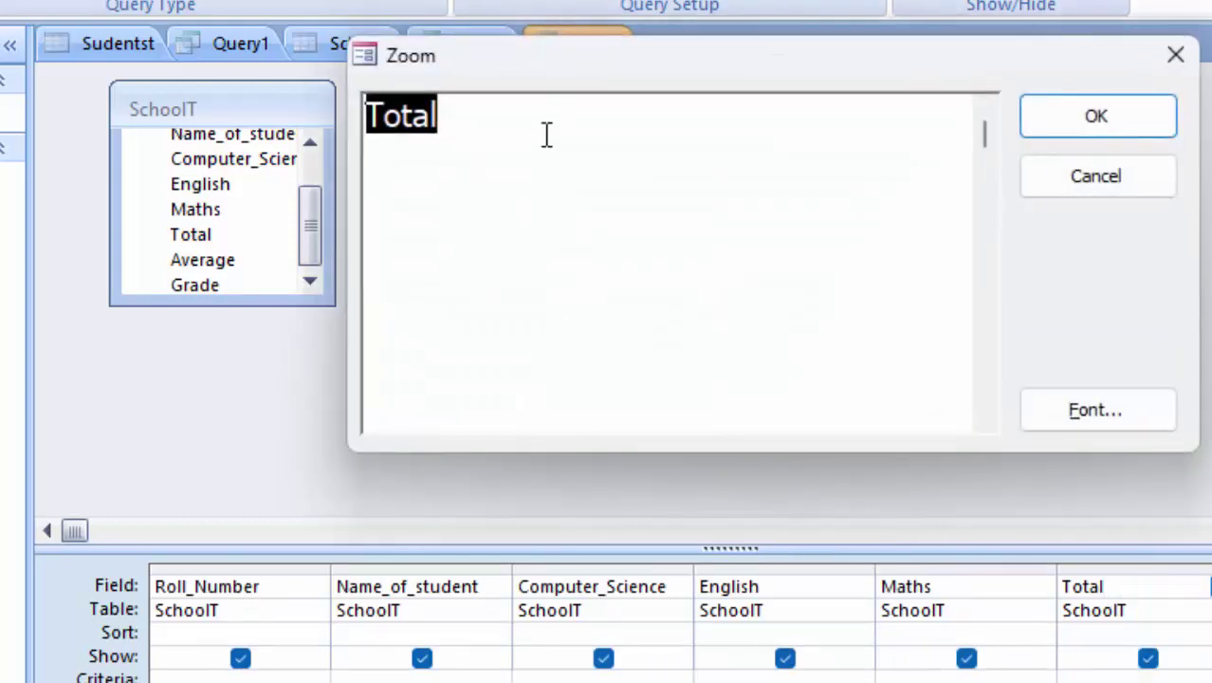
{"action": "left_click", "coordinate": [548, 129]}
{"action": "type", "text": ":"}
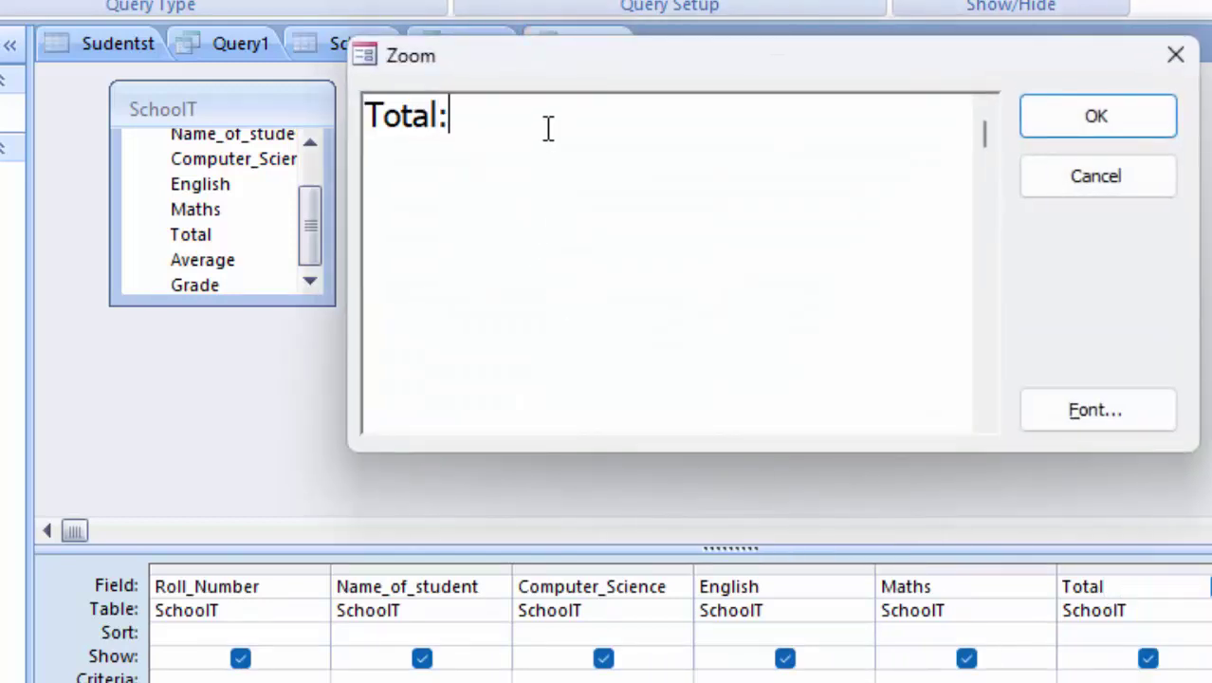
{"action": "type", "text": "["}
{"action": "type", "text": "Co"}
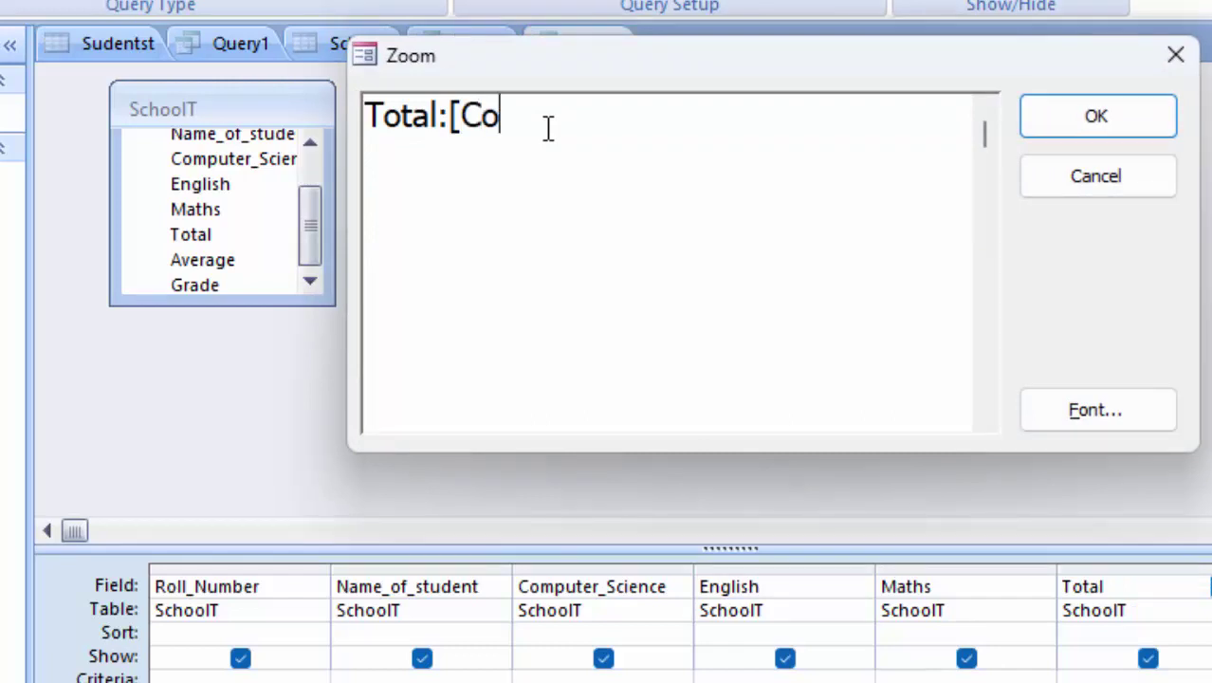
{"action": "type", "text": "mputer"}
{"action": "type", "text": "_S"}
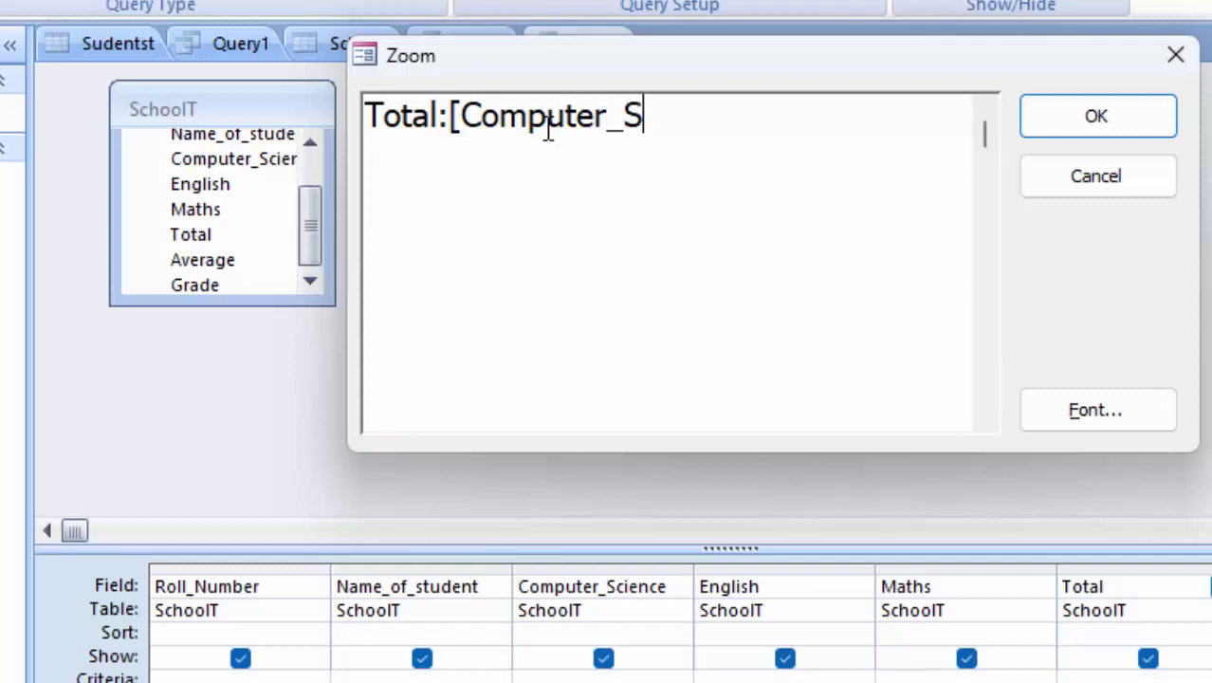
{"action": "type", "text": "cience"}
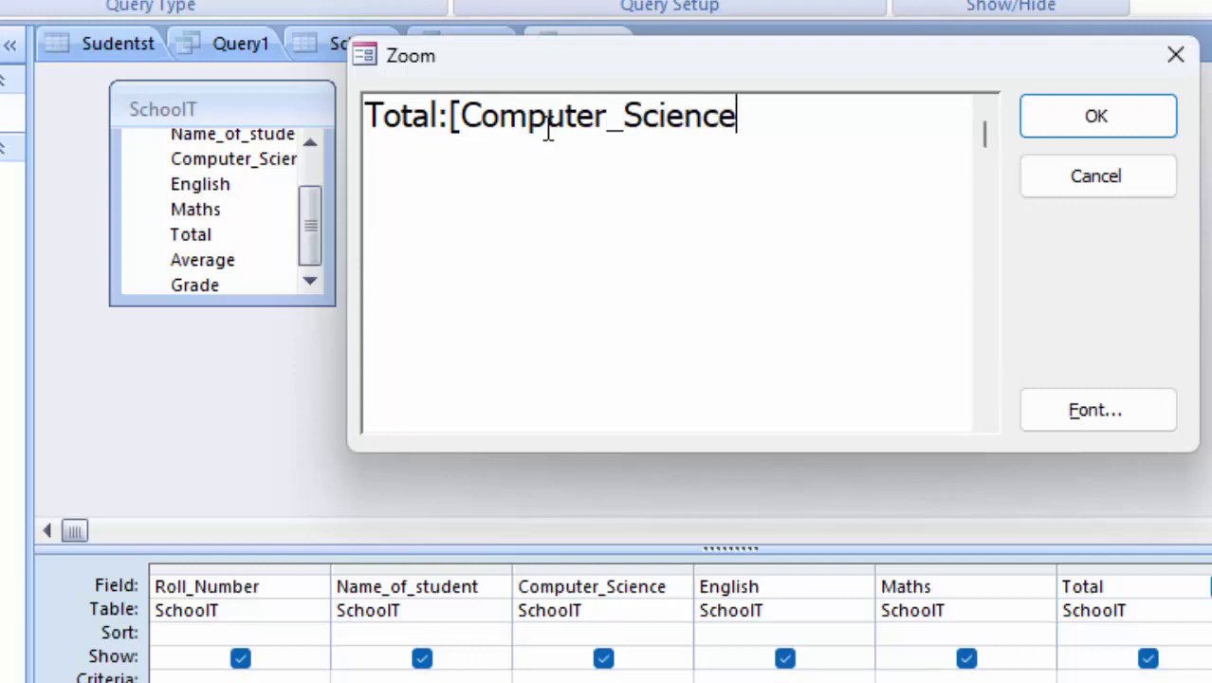
{"action": "type", "text": "]"}
{"action": "type", "text": "+"}
{"action": "type", "text": "[E"}
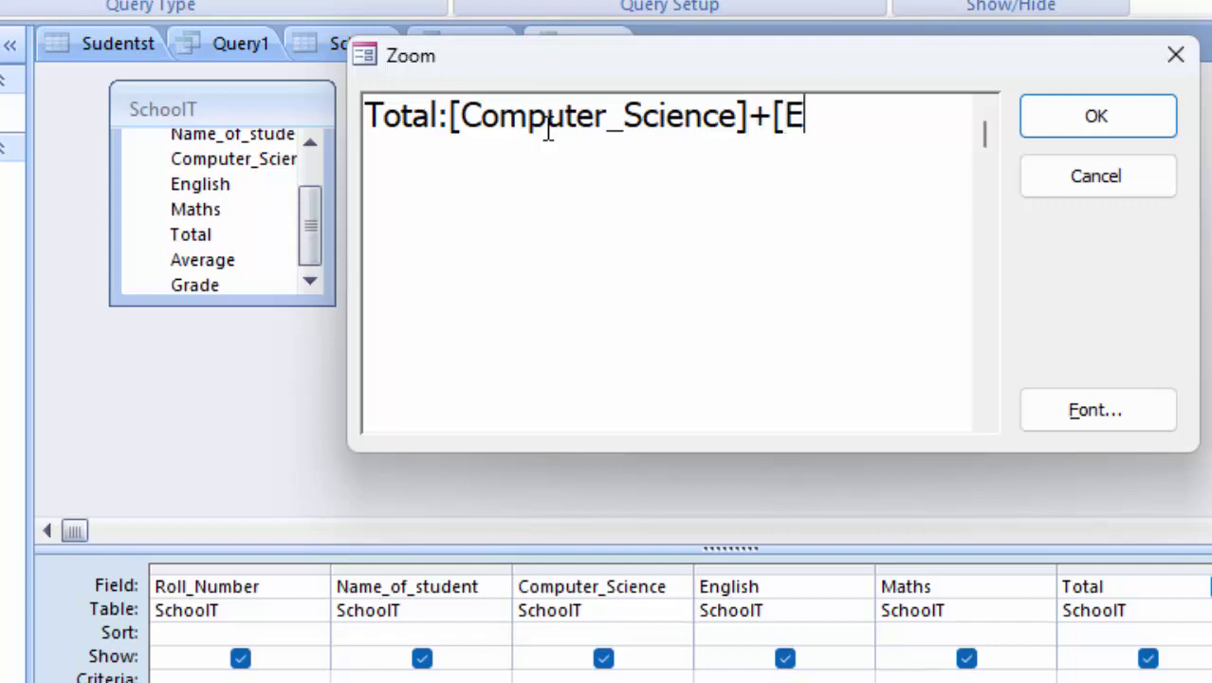
{"action": "type", "text": "nglish"}
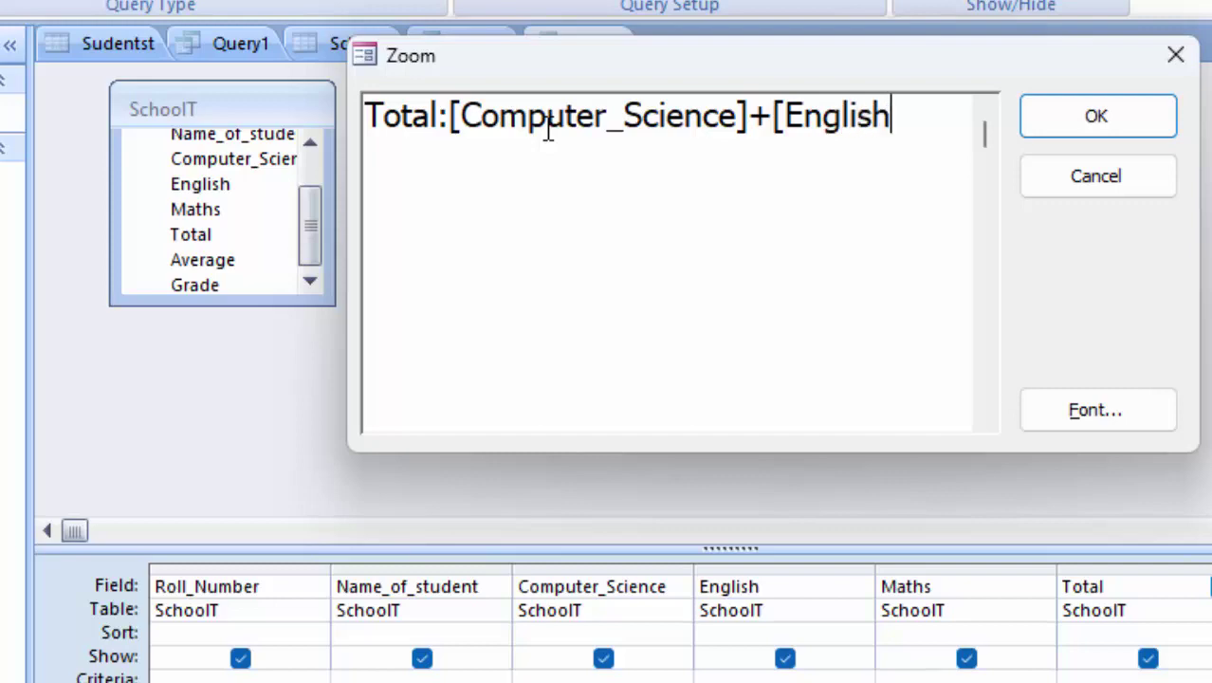
{"action": "type", "text": "]+"}
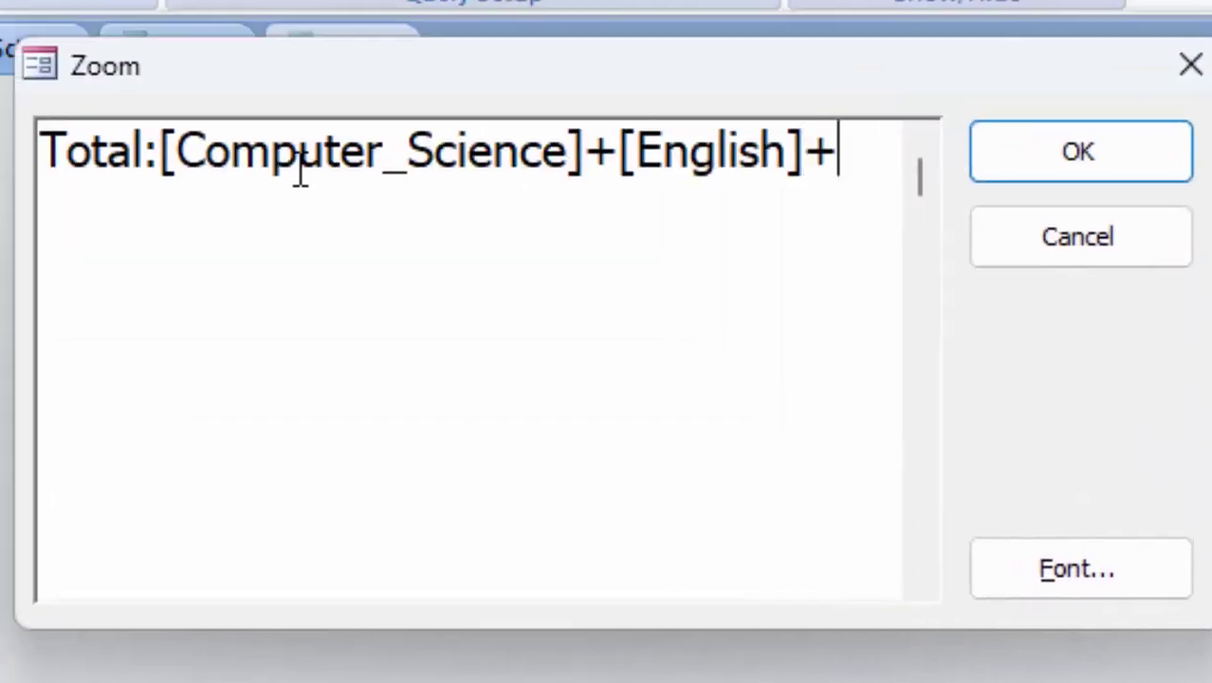
{"action": "type", "text": "["}
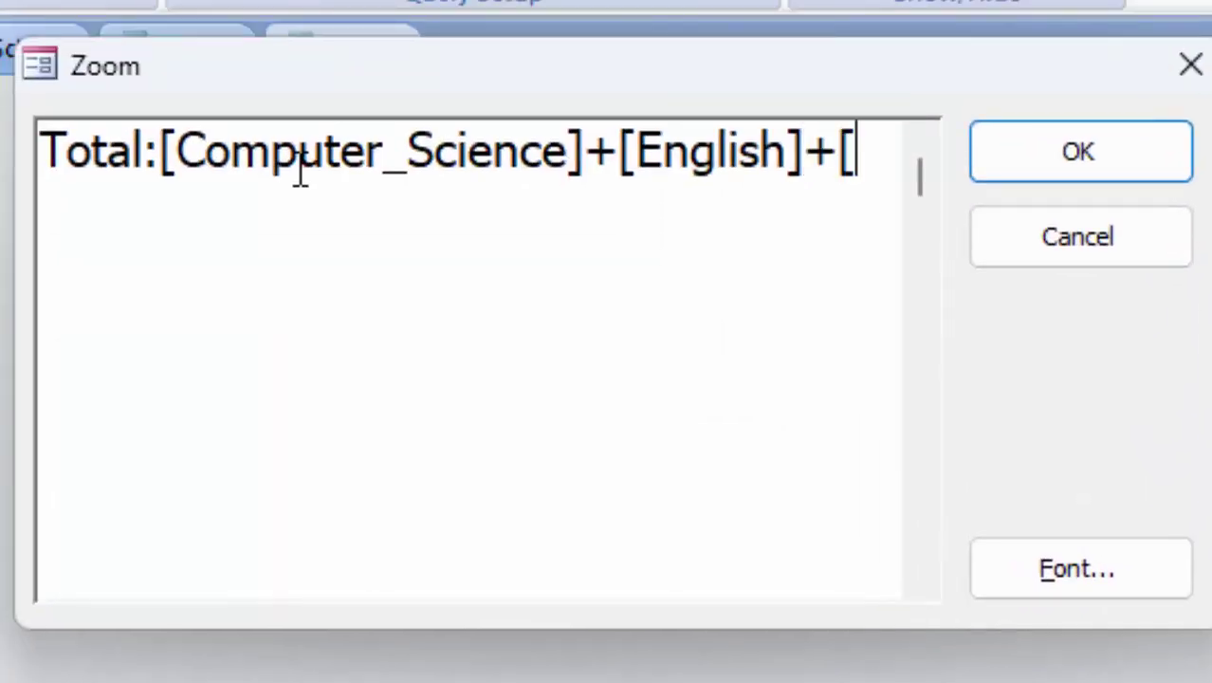
{"action": "type", "text": "Maths]"}
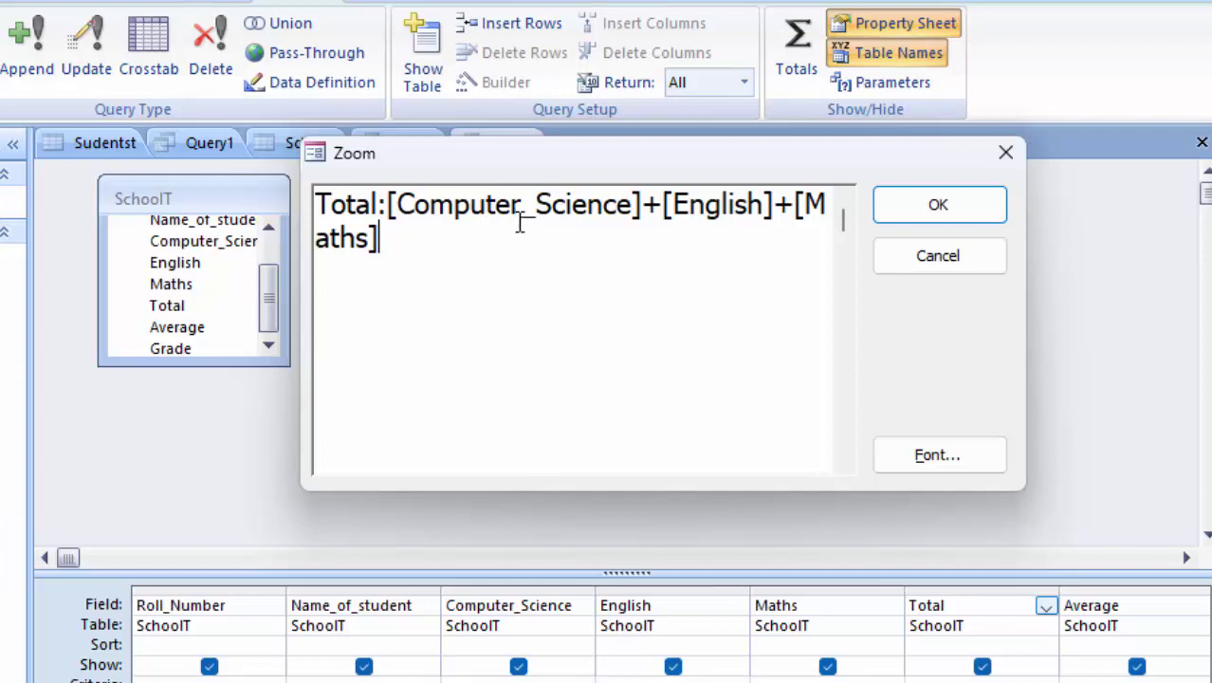
{"action": "left_click", "coordinate": [938, 205]}
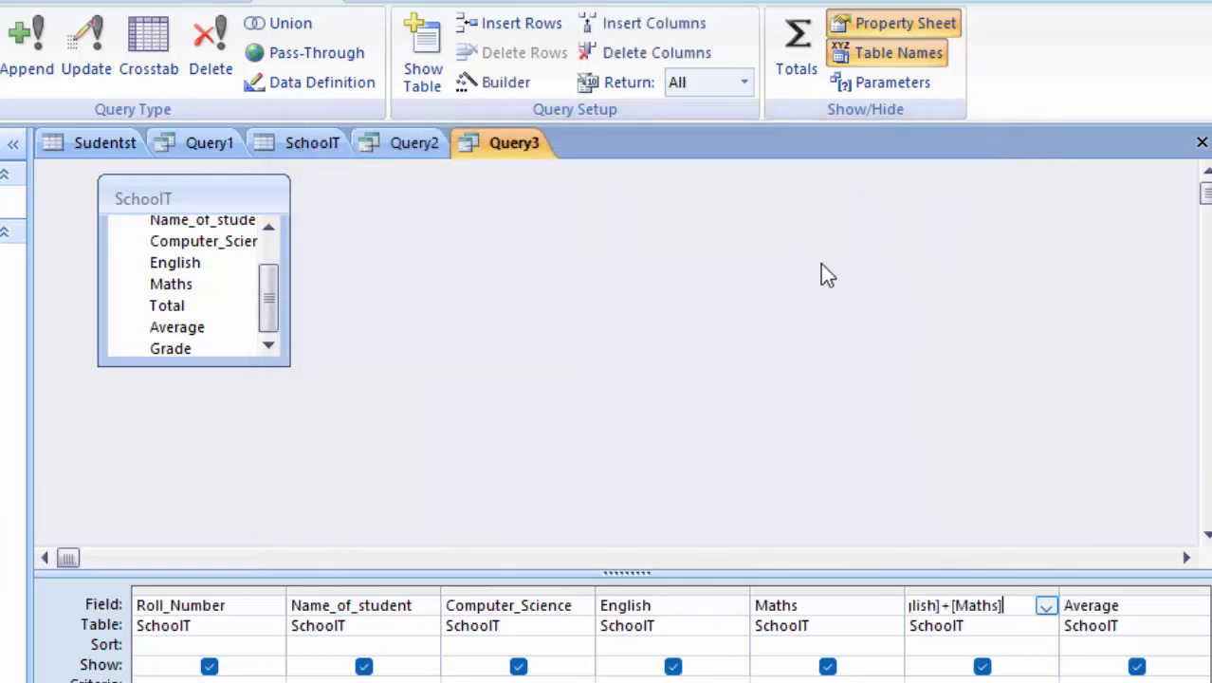
- Change the Average field to Average:[Total]/3 using the Zoom box
{"action": "key", "text": "Tab"}
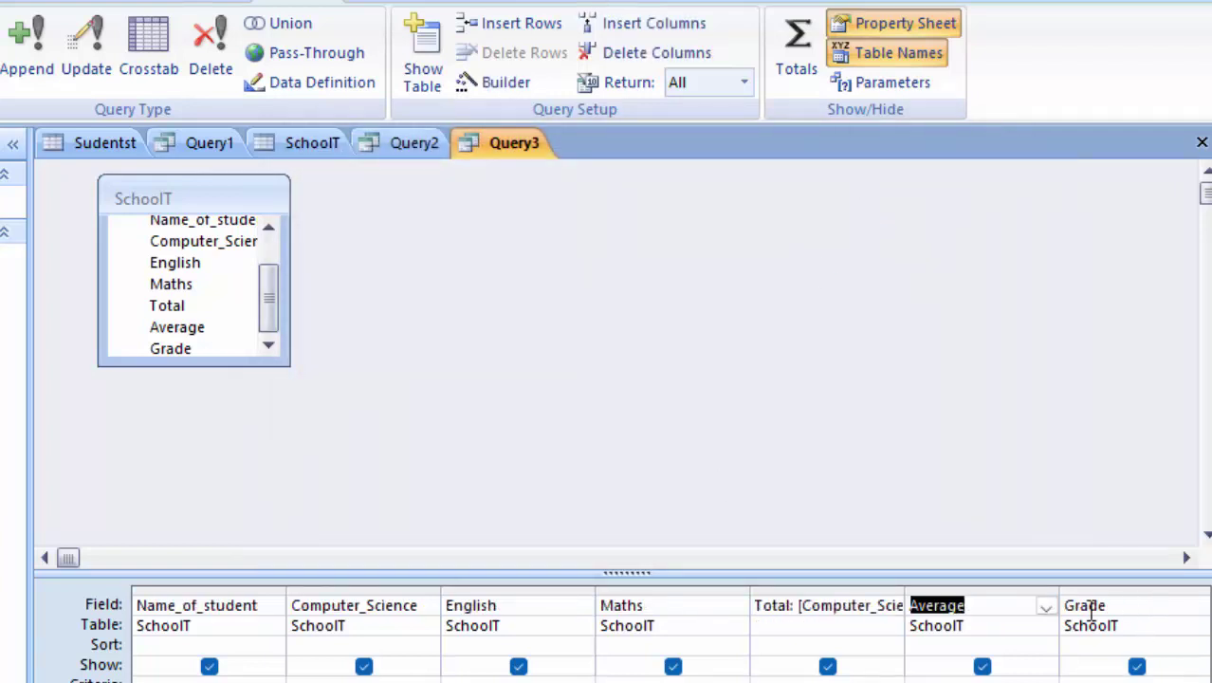
{"action": "right_click", "coordinate": [991, 602]}
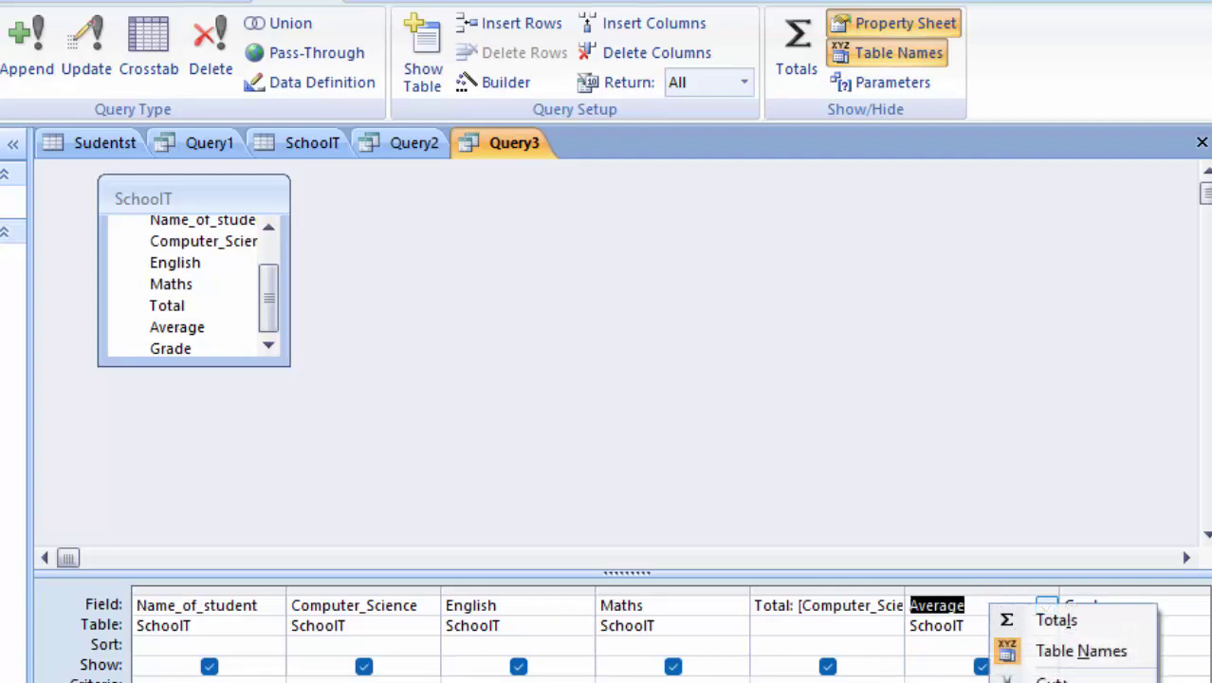
{"action": "key", "text": "shift+F2"}
{"action": "left_click", "coordinate": [473, 257]}
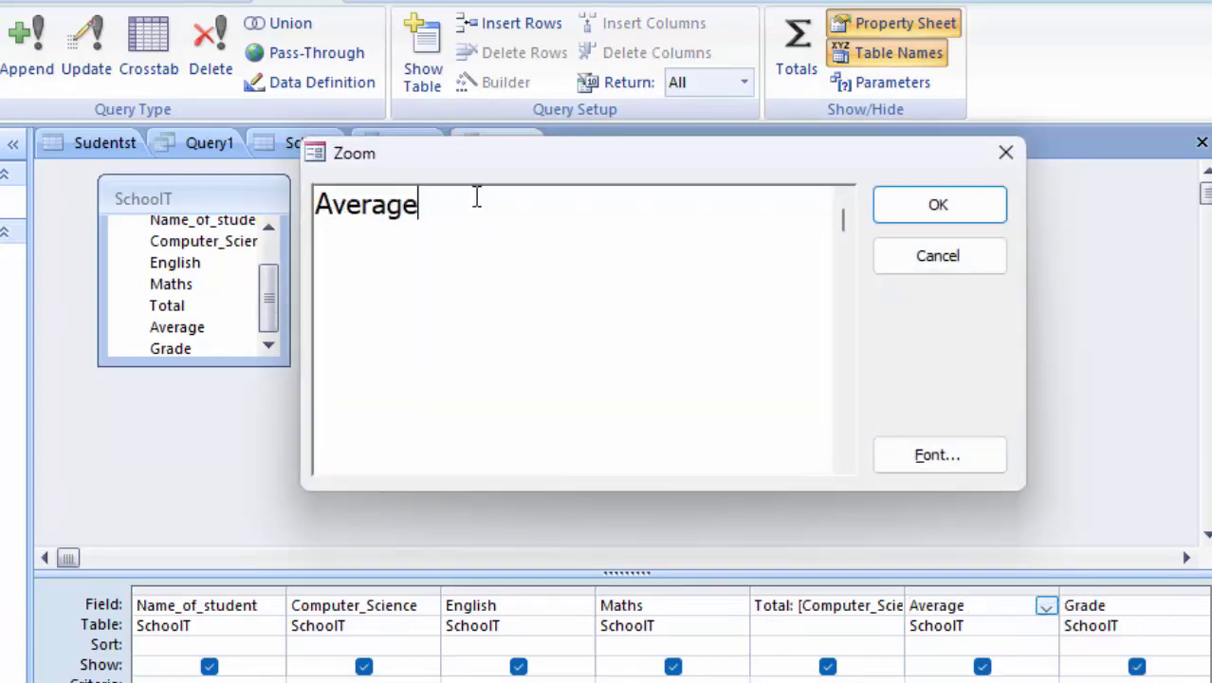
{"action": "type", "text": ":["}
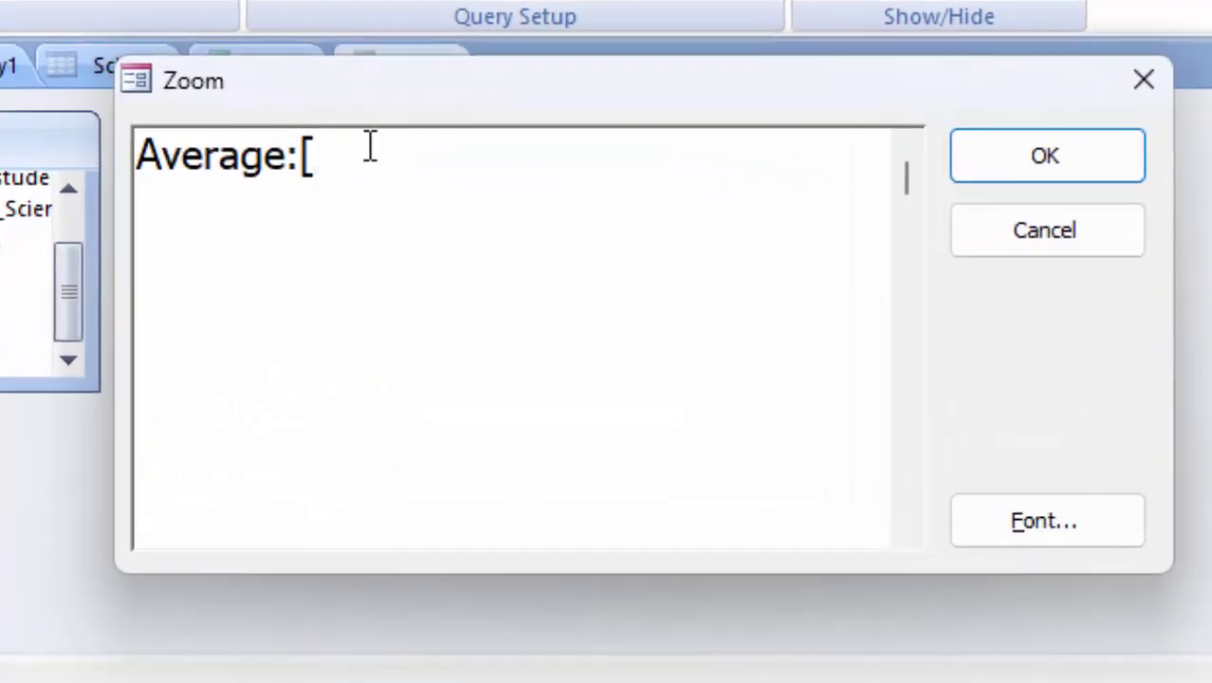
{"action": "type", "text": "A"}
{"action": "key", "text": "BackSpace"}
{"action": "type", "text": "Total"}
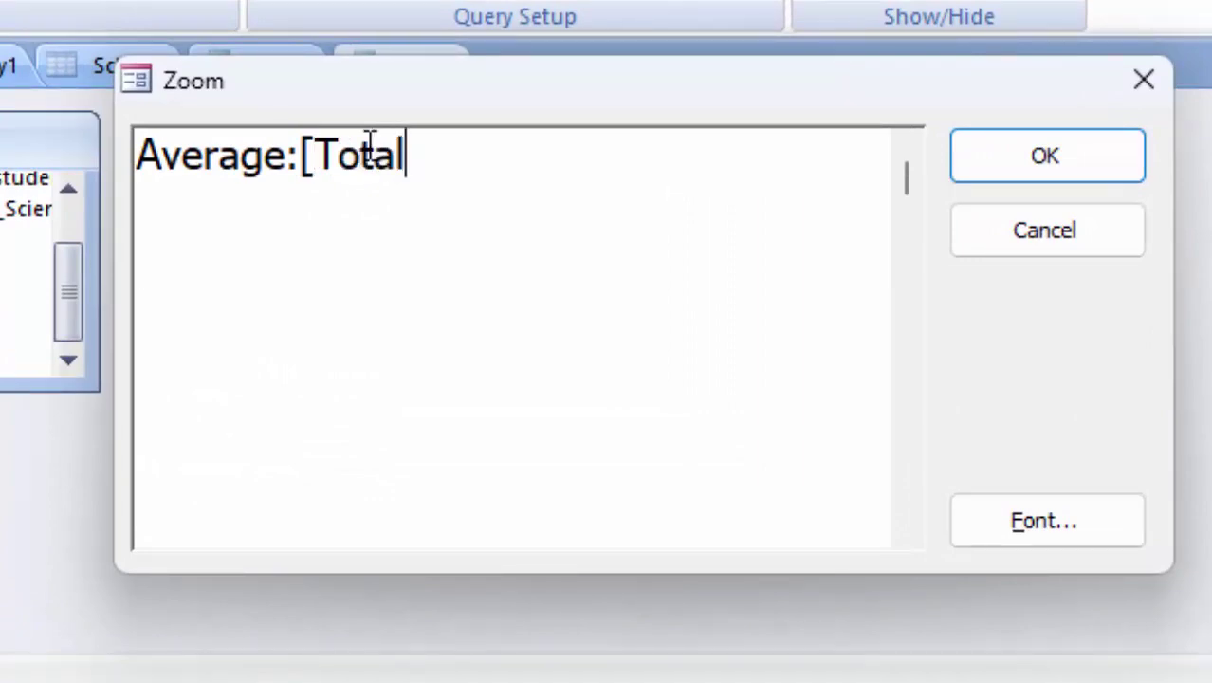
{"action": "type", "text": "]/3"}
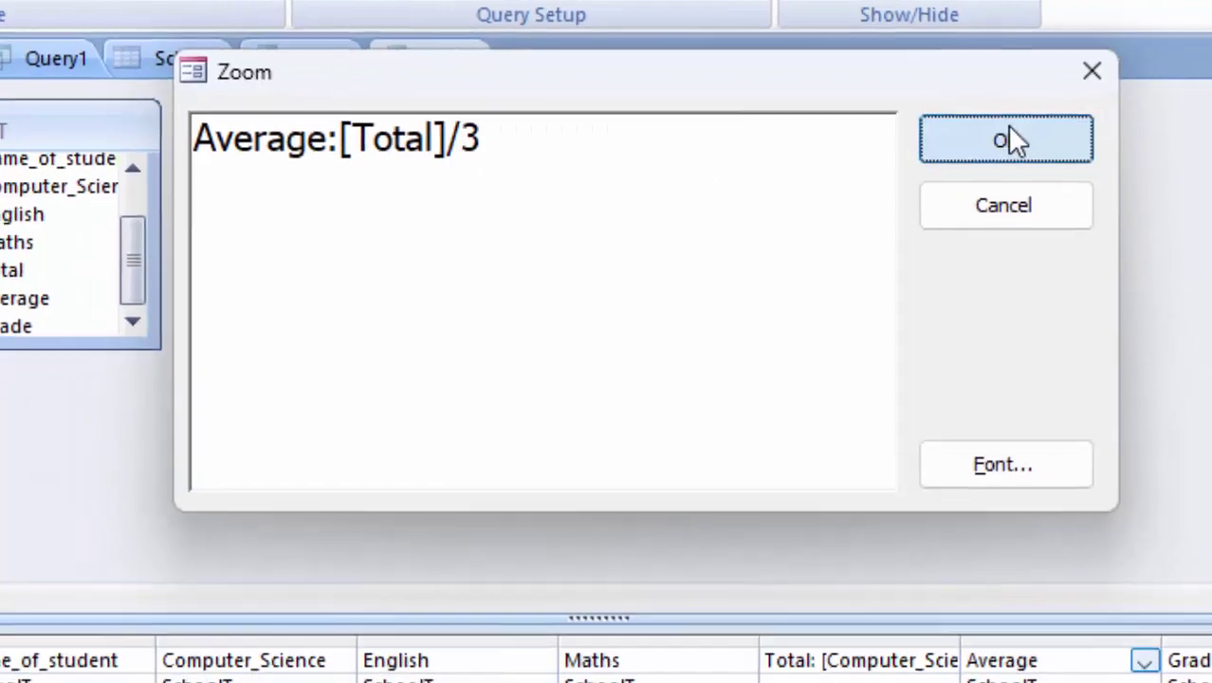
{"action": "left_click", "coordinate": [1007, 139]}
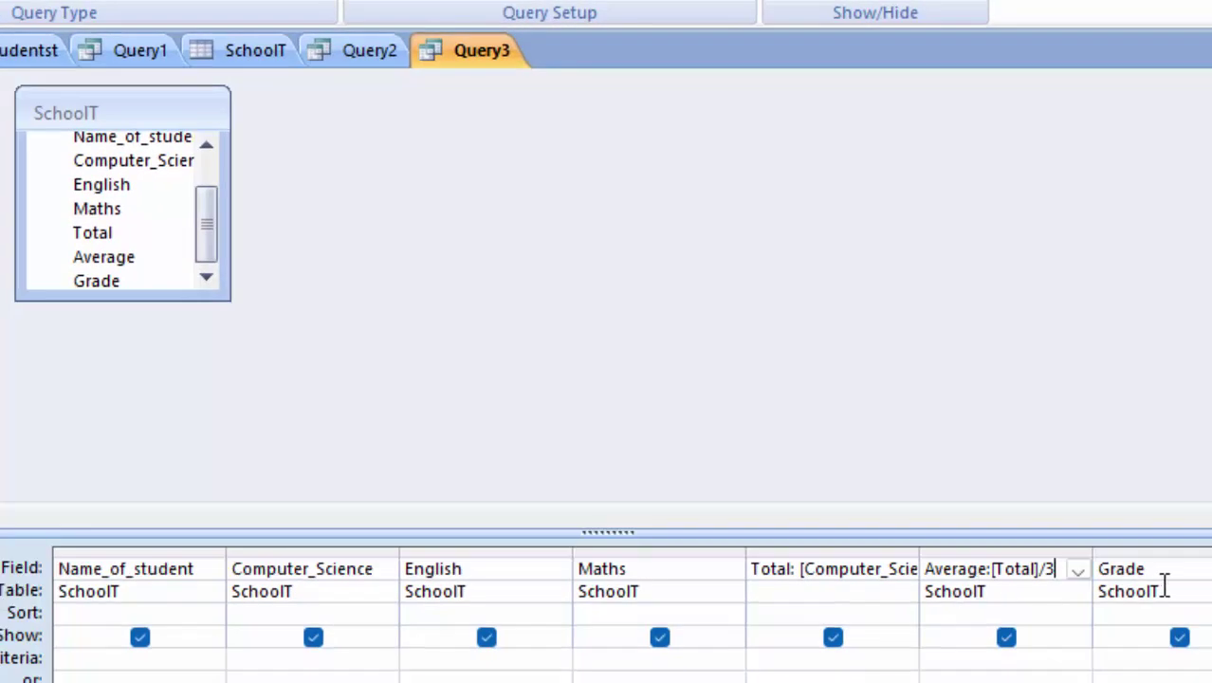
{"action": "left_click", "coordinate": [1165, 569]}
- Open the Grade field in Zoom and begin typing :switch([ after Grade
{"action": "right_click", "coordinate": [1023, 569]}
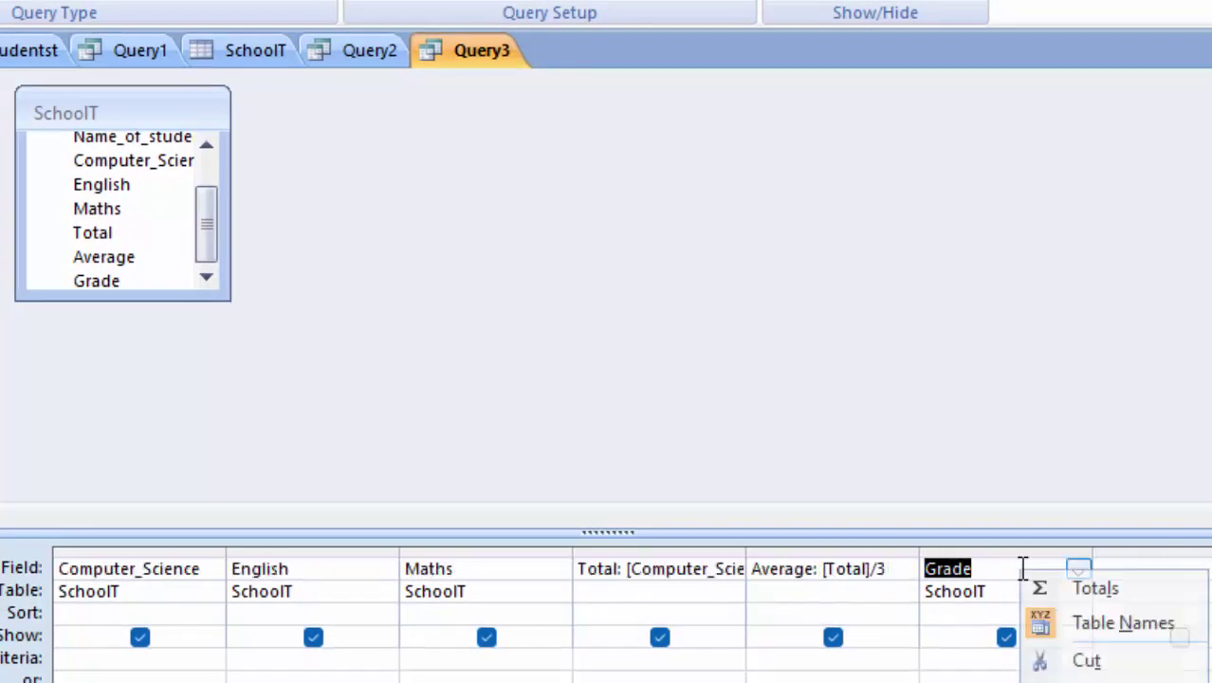
{"action": "key", "text": "shift+F2"}
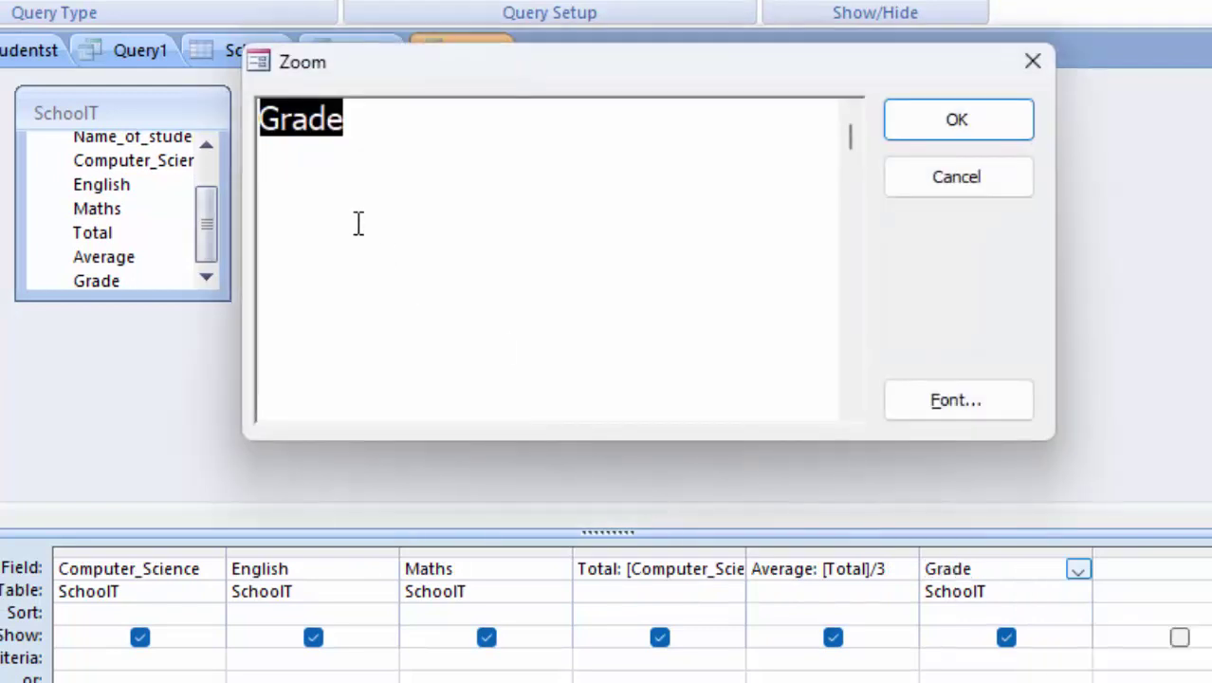
{"action": "type", "text": ":"}
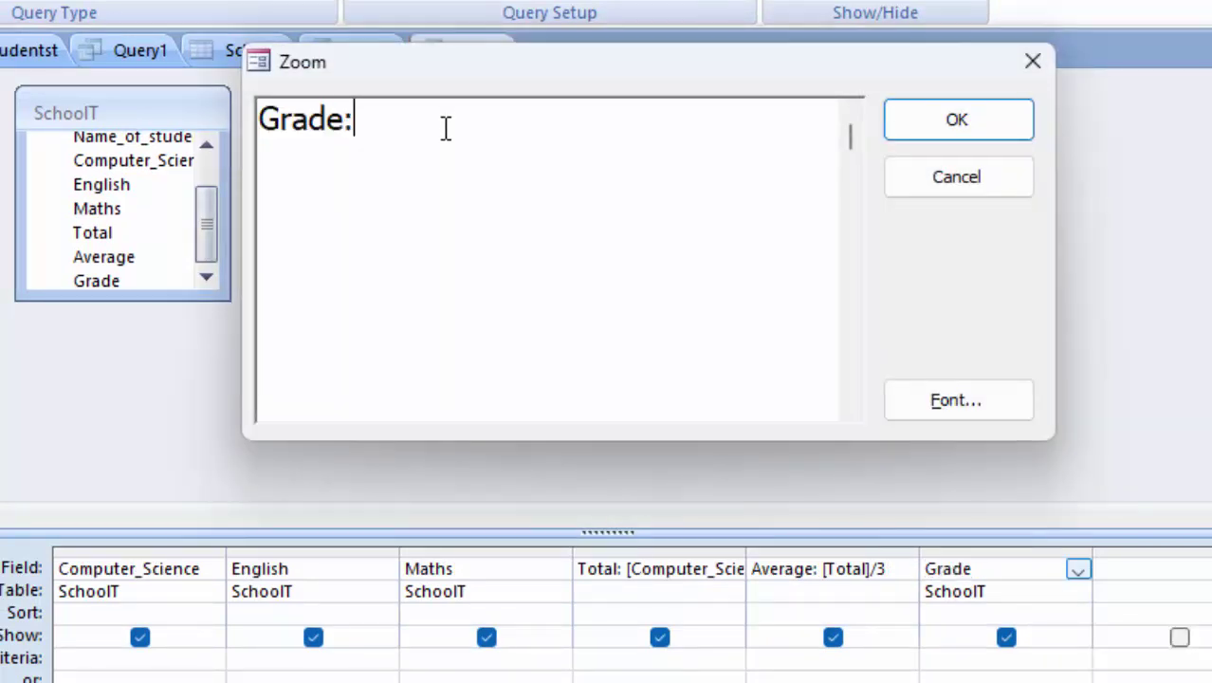
{"action": "type", "text": "swit"}
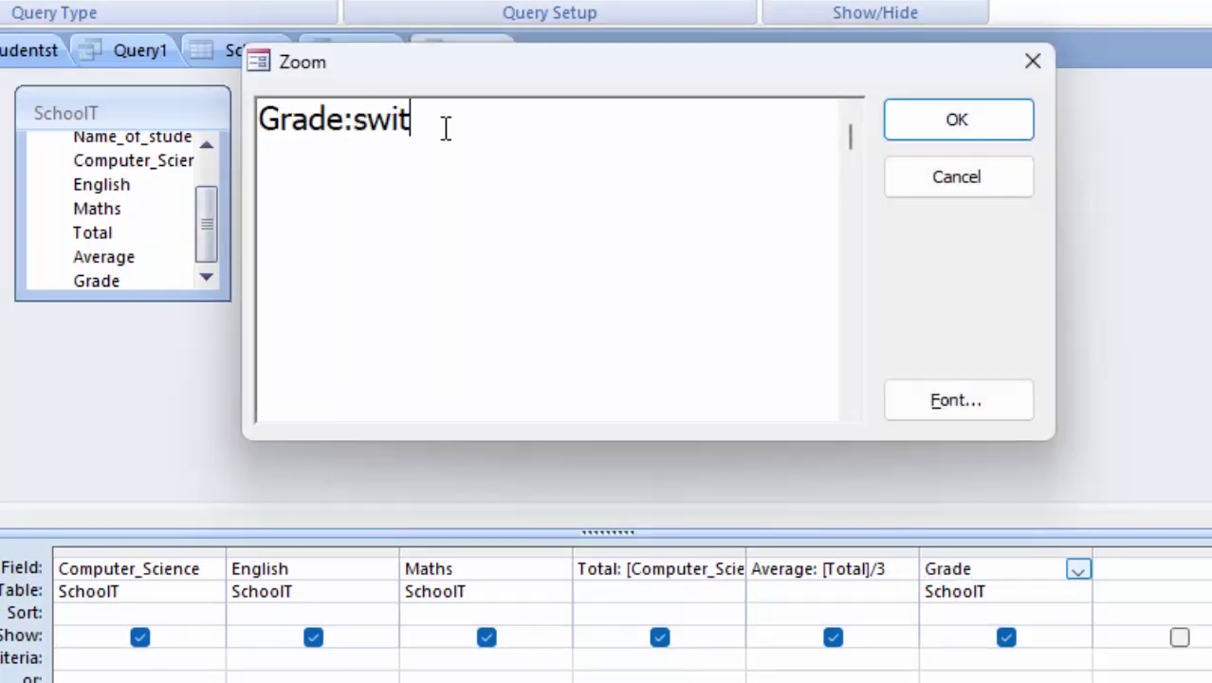
{"action": "type", "text": "ch("}
{"action": "type", "text": "[Average]>=85,\"S\",["}
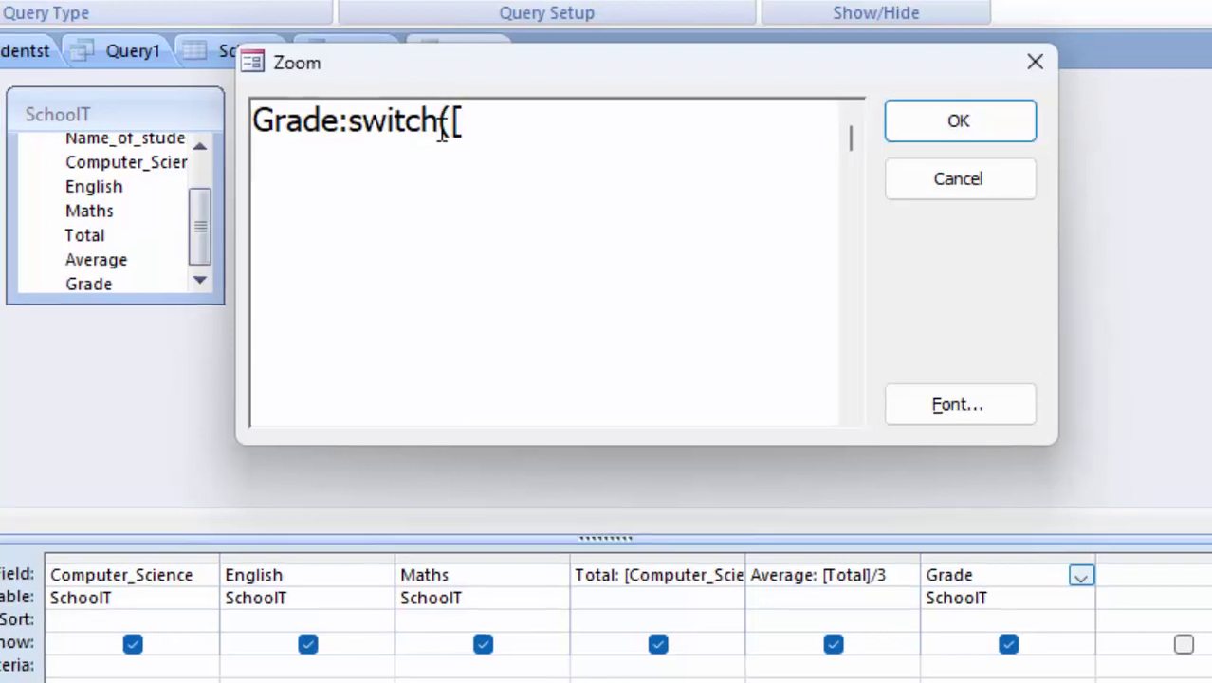
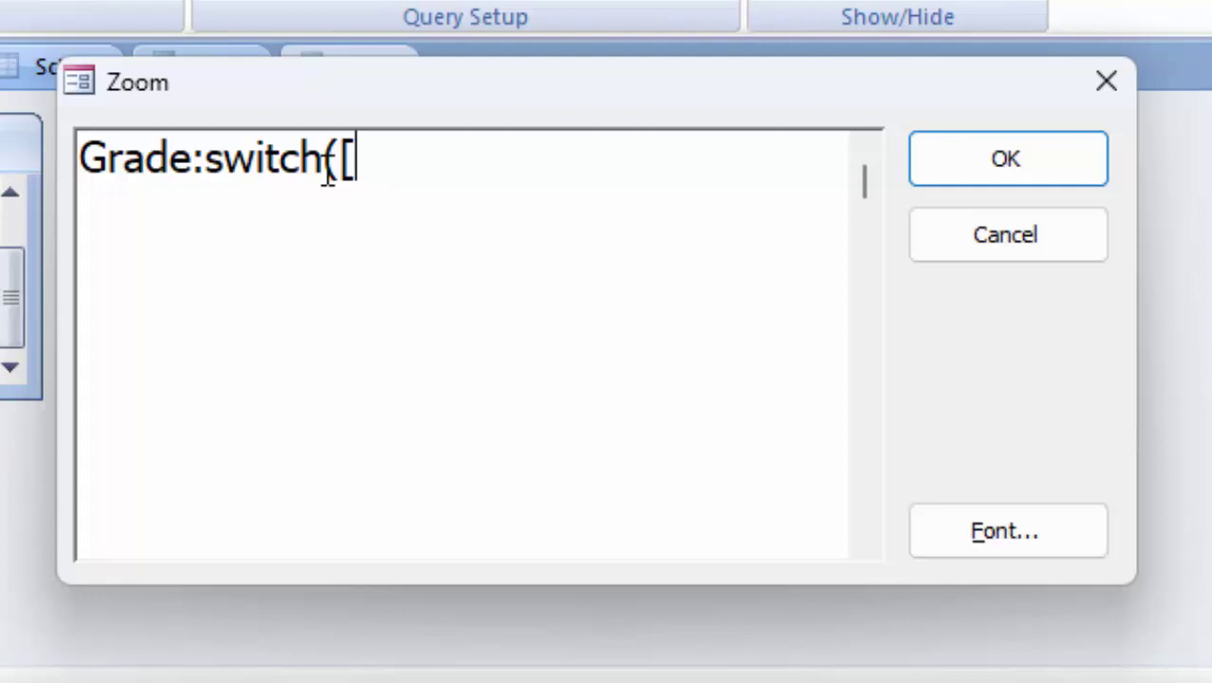
- Begin the Grade expression as Grade:switch([Average]>=85,"S",[ in the Zoom box
{"action": "type", "text": "Ave"}
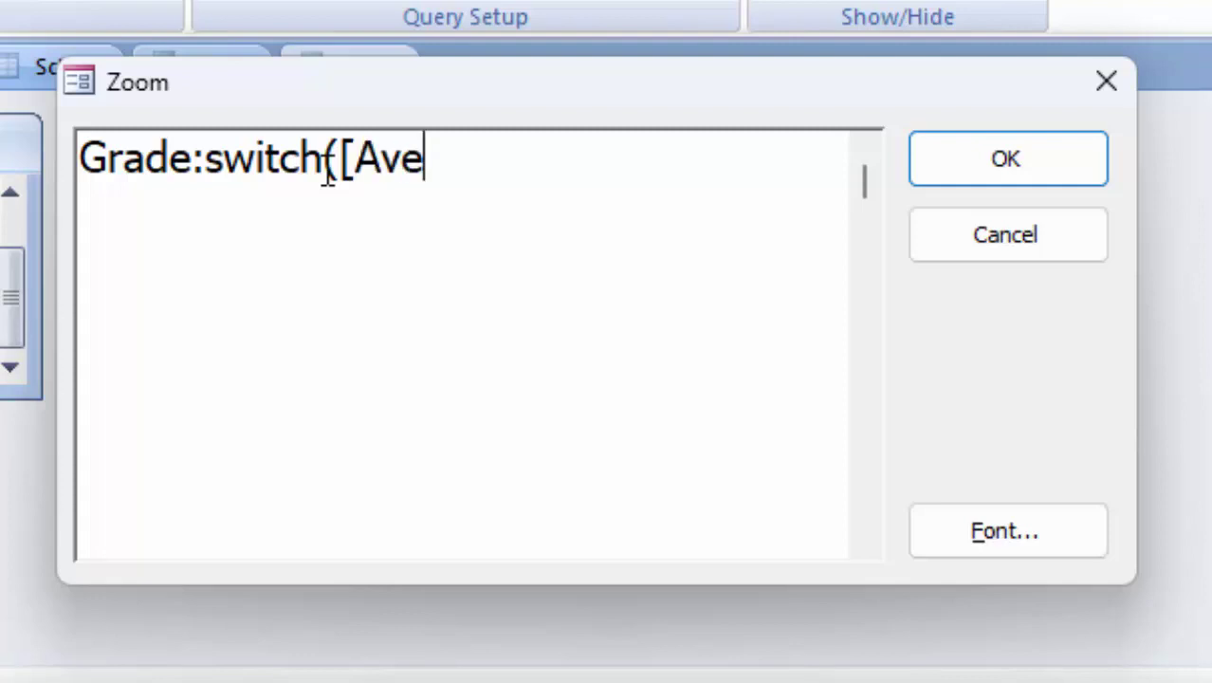
{"action": "type", "text": "rage]"}
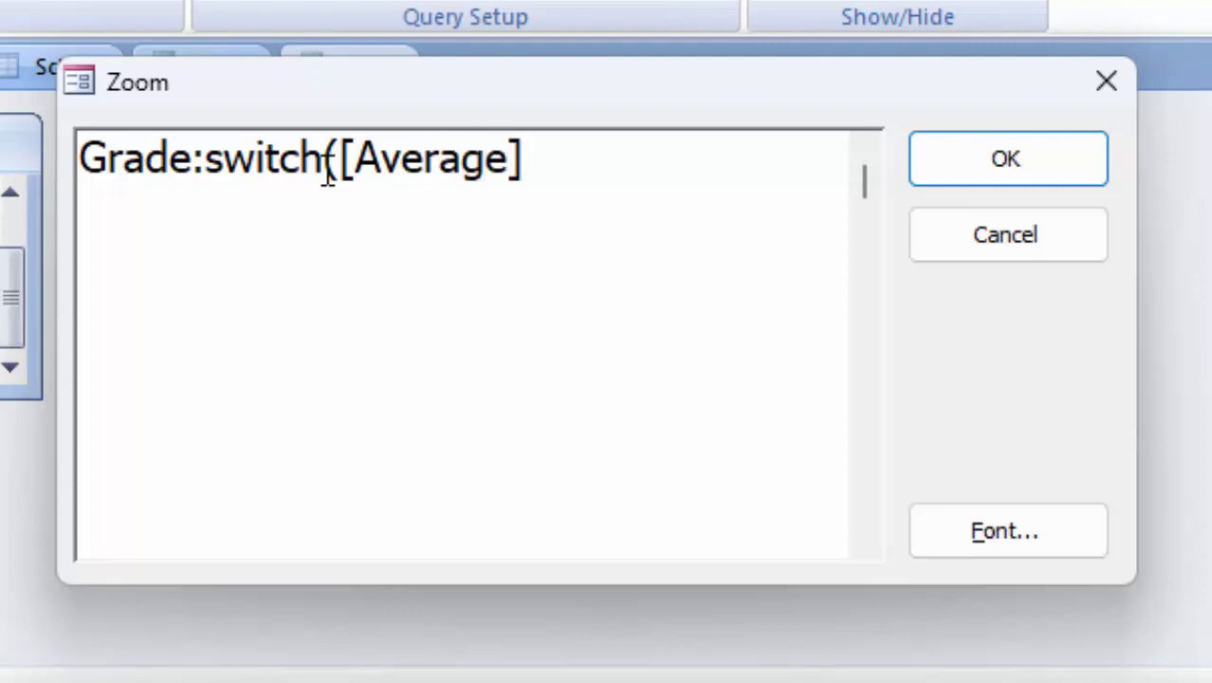
{"action": "type", "text": ">="}
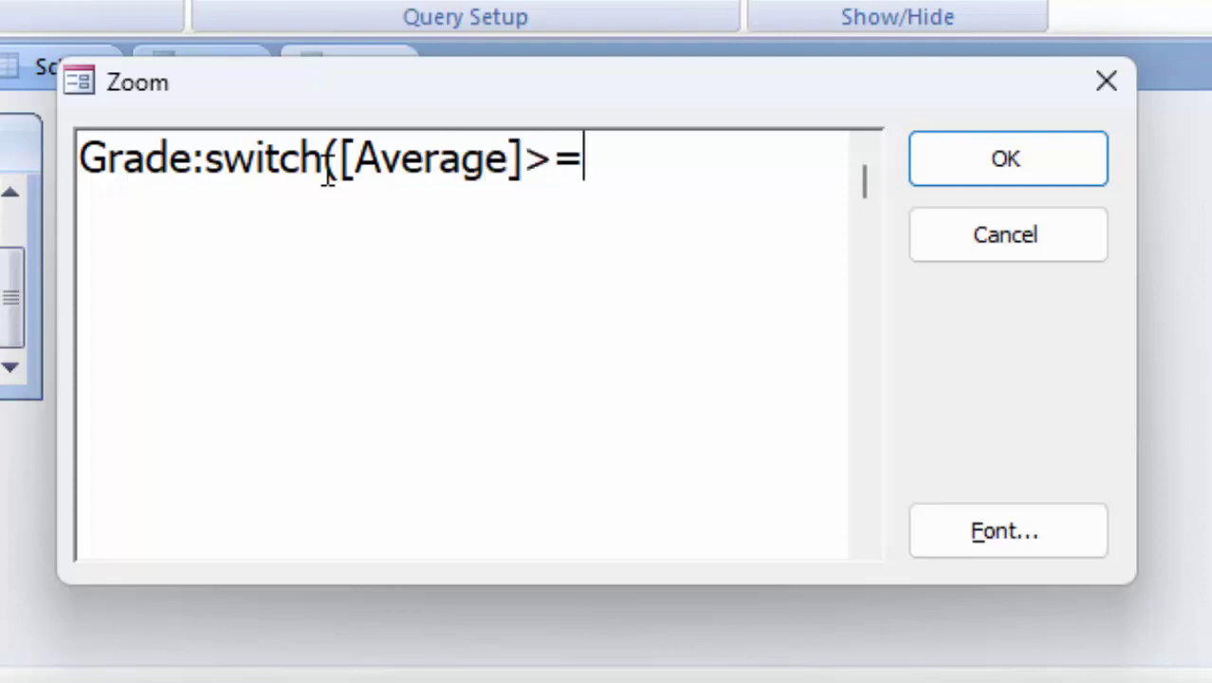
{"action": "type", "text": "85"}
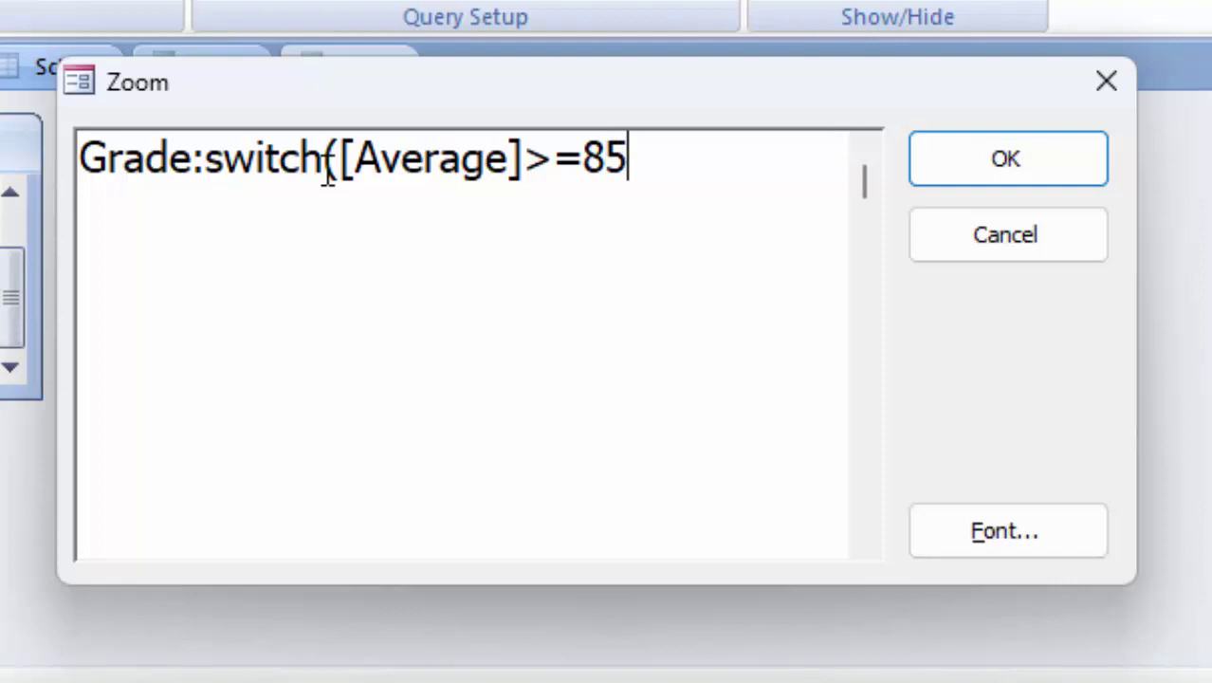
{"action": "type", "text": ",\"S"}
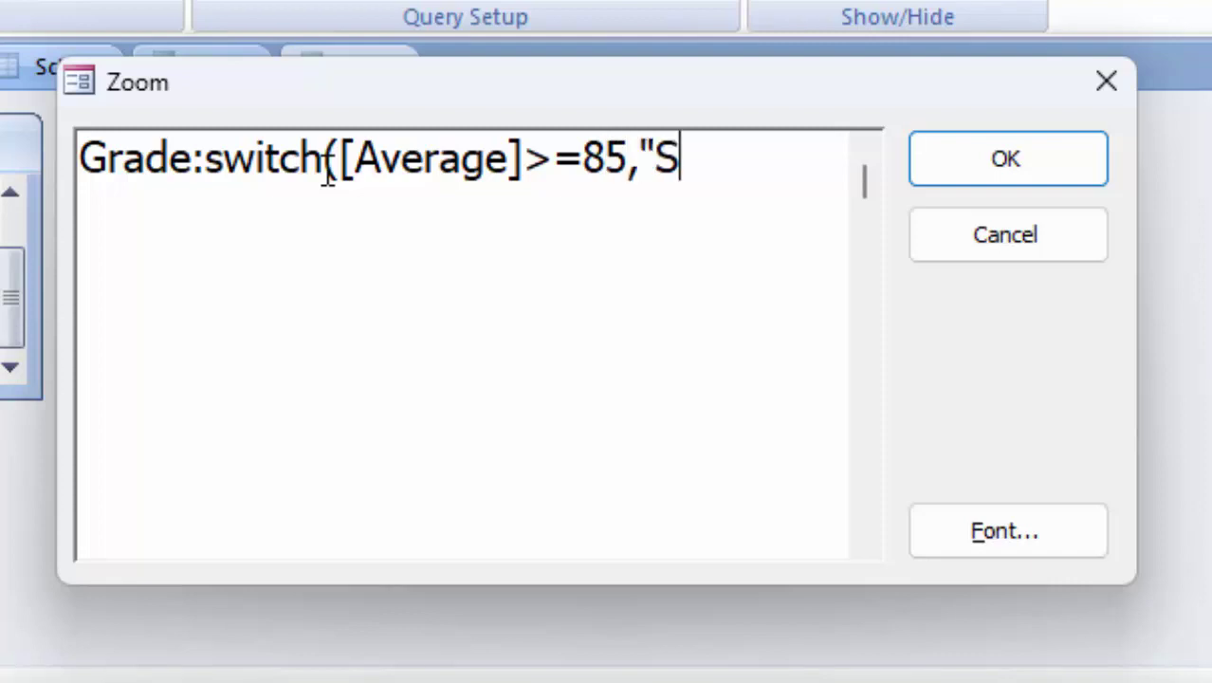
{"action": "type", "text": "\""}
{"action": "type", "text": ","}
{"action": "type", "text": "["}
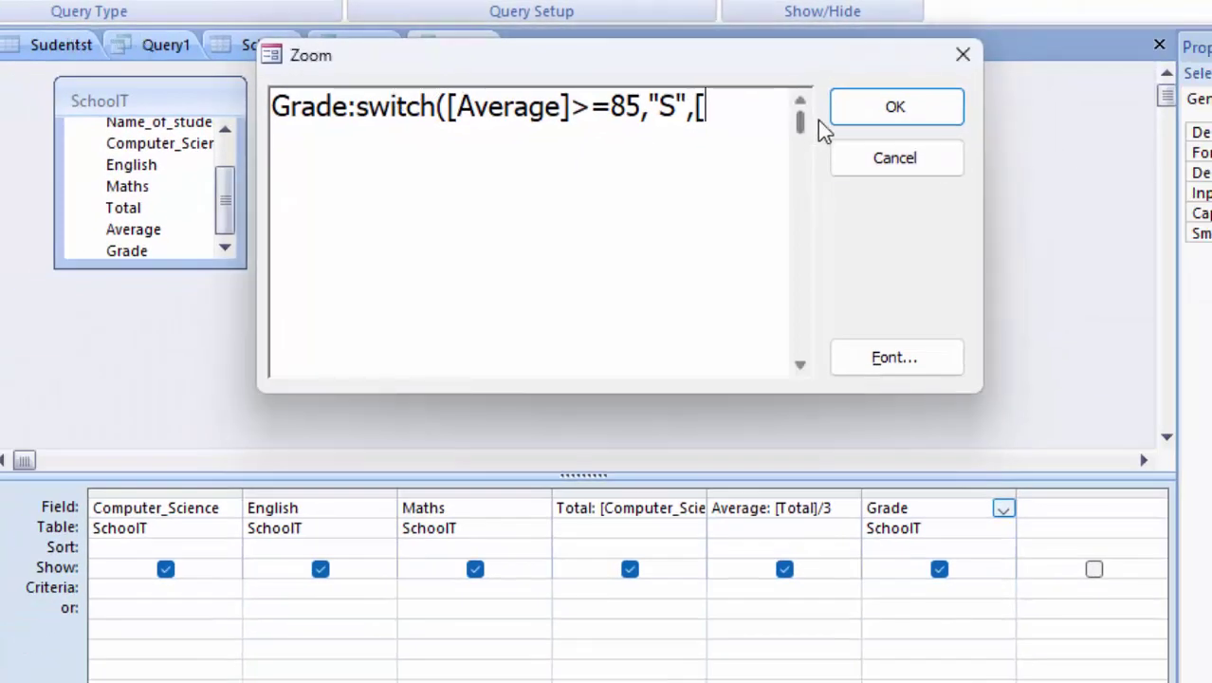
{"action": "left_click", "coordinate": [899, 122]}
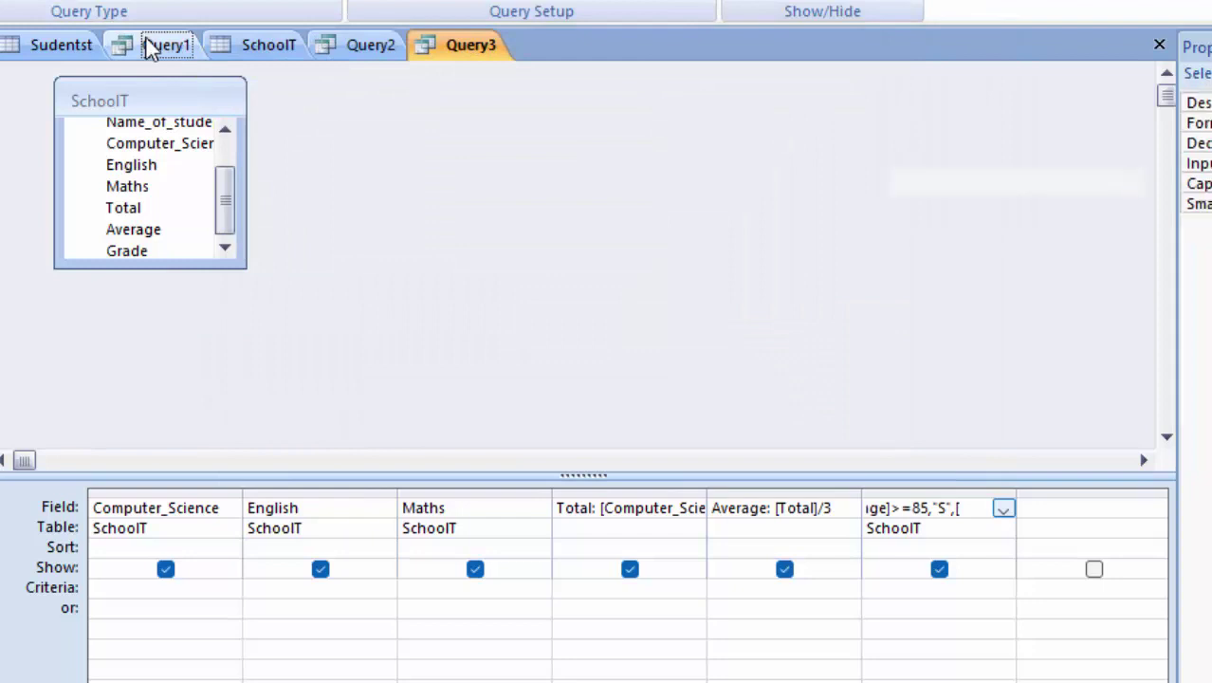
{"action": "left_click", "coordinate": [166, 52]}
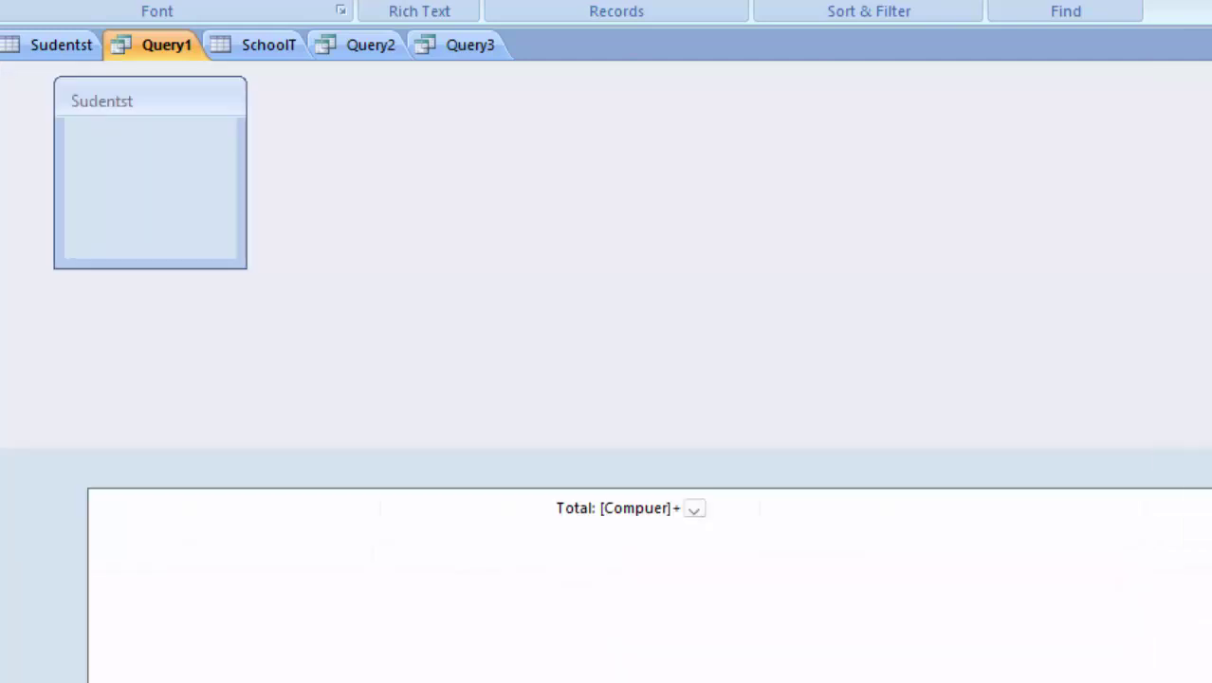
{"action": "right_click", "coordinate": [914, 517]}
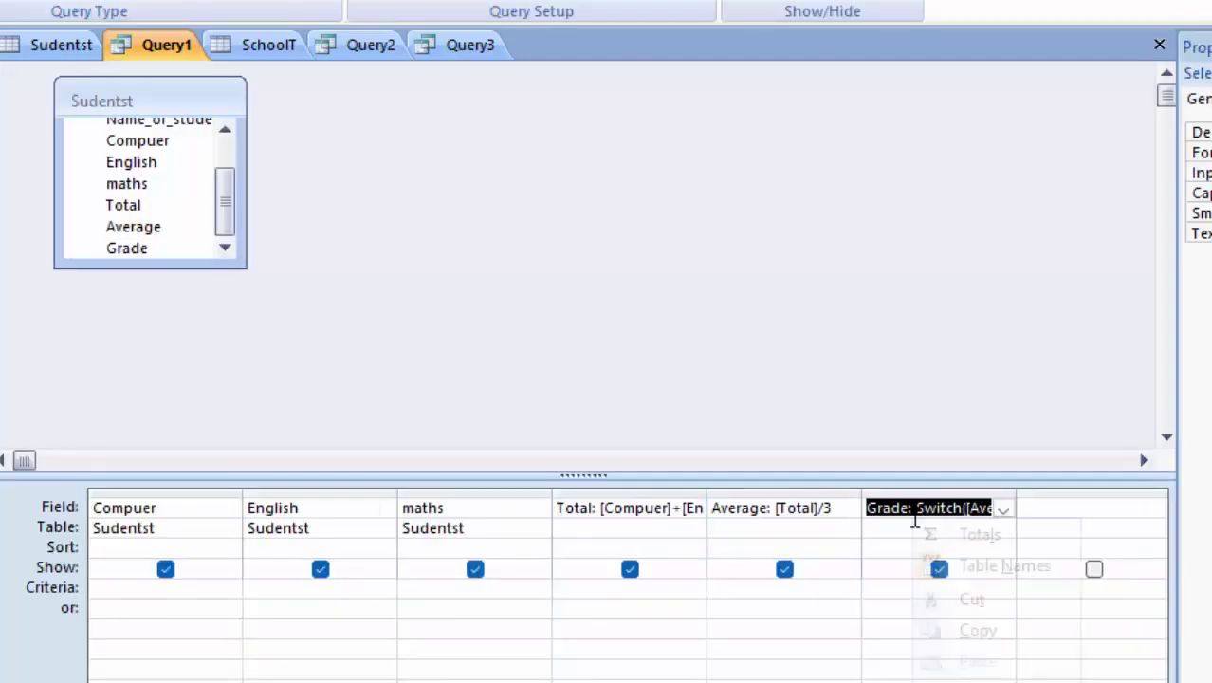
{"action": "left_click", "coordinate": [925, 669]}
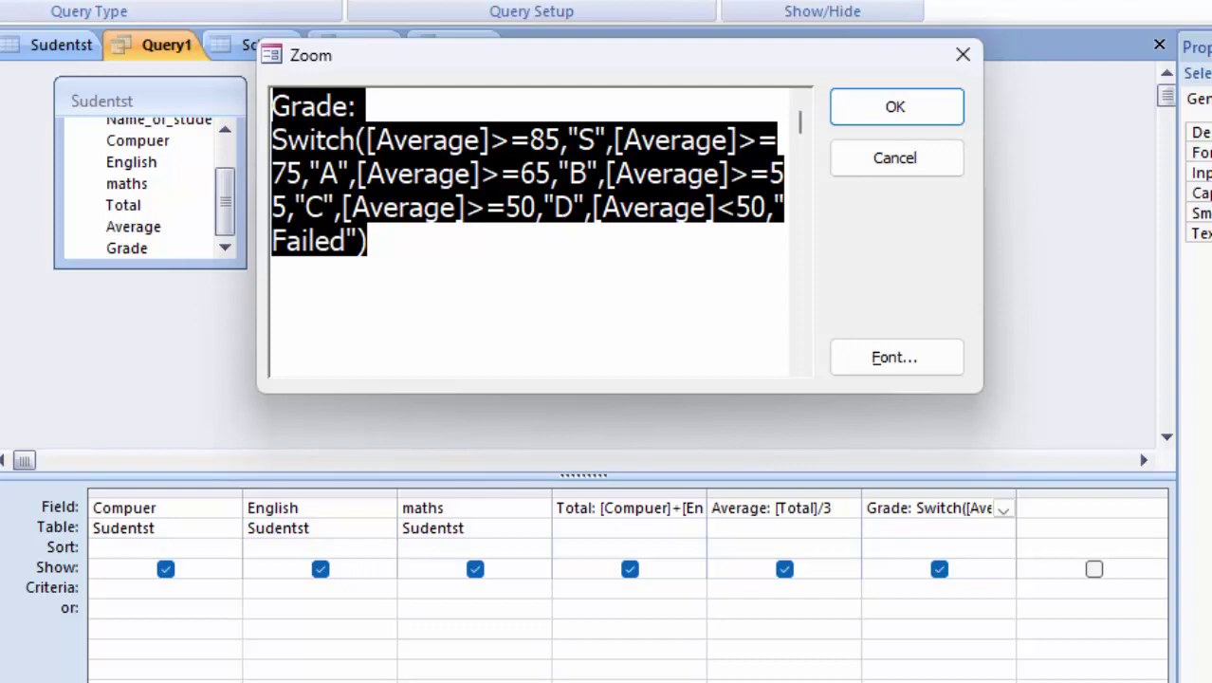
{"action": "left_click", "coordinate": [894, 106]}
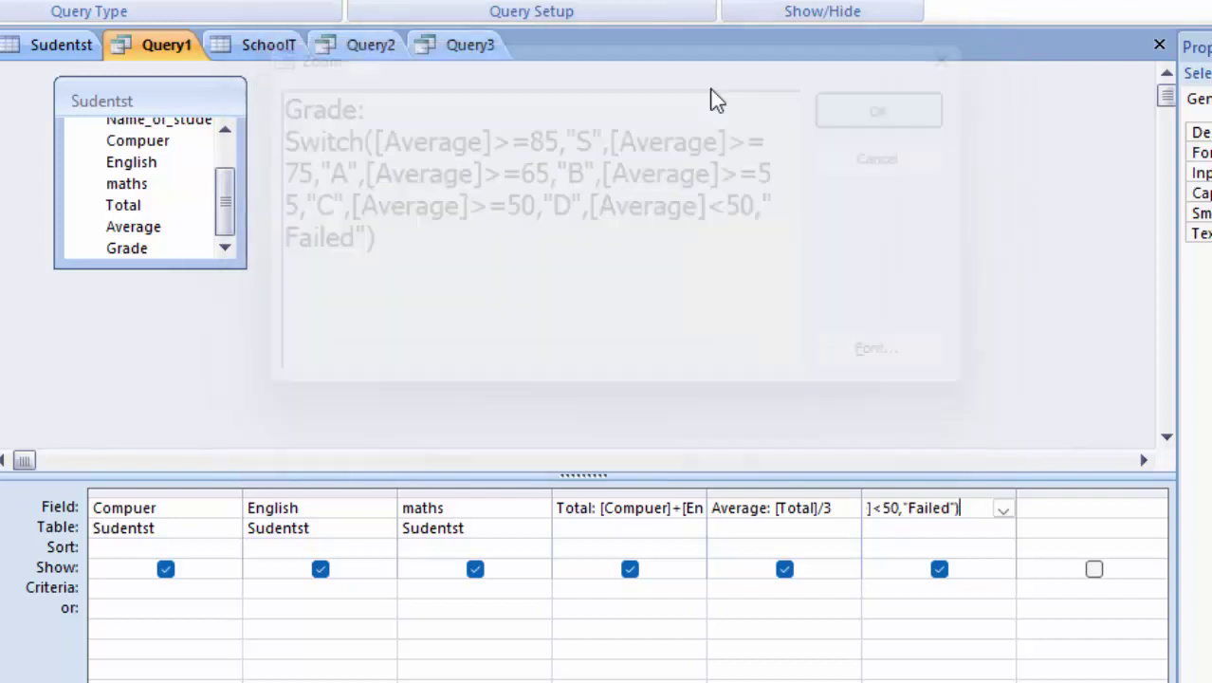
{"action": "left_click", "coordinate": [469, 44]}
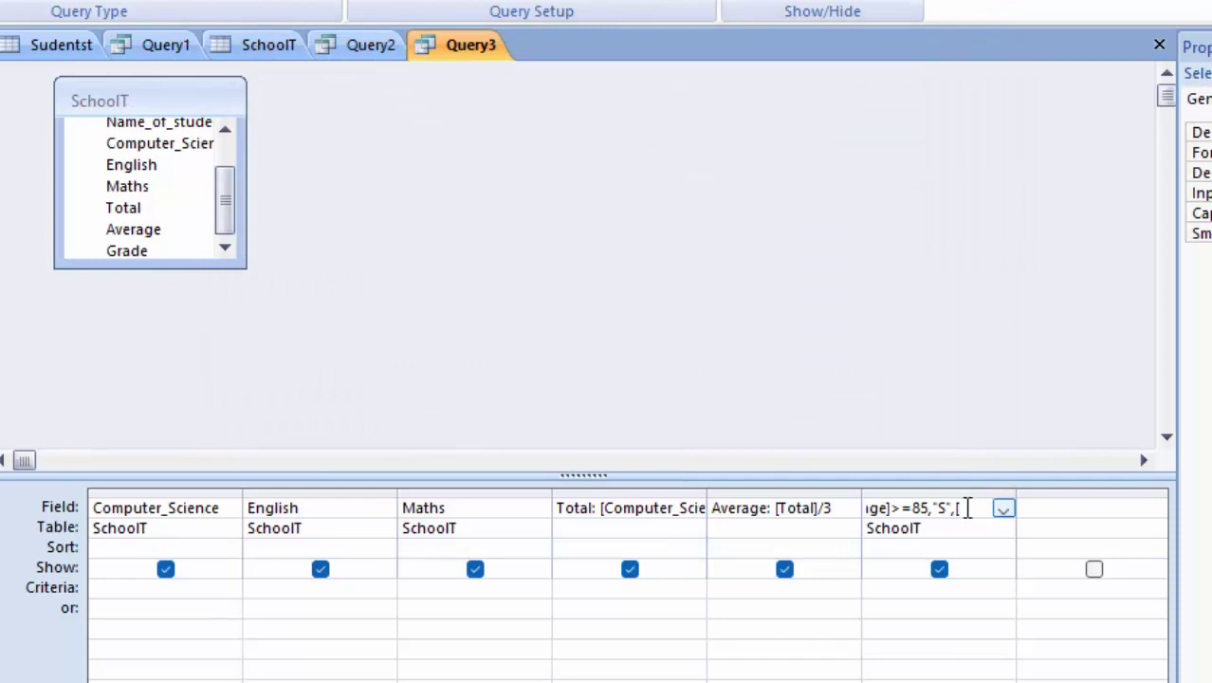
{"action": "right_click", "coordinate": [963, 509]}
- Append the [Average]>=75 condition graded "A" to the Grade switch
{"action": "key", "text": "shift+F2"}
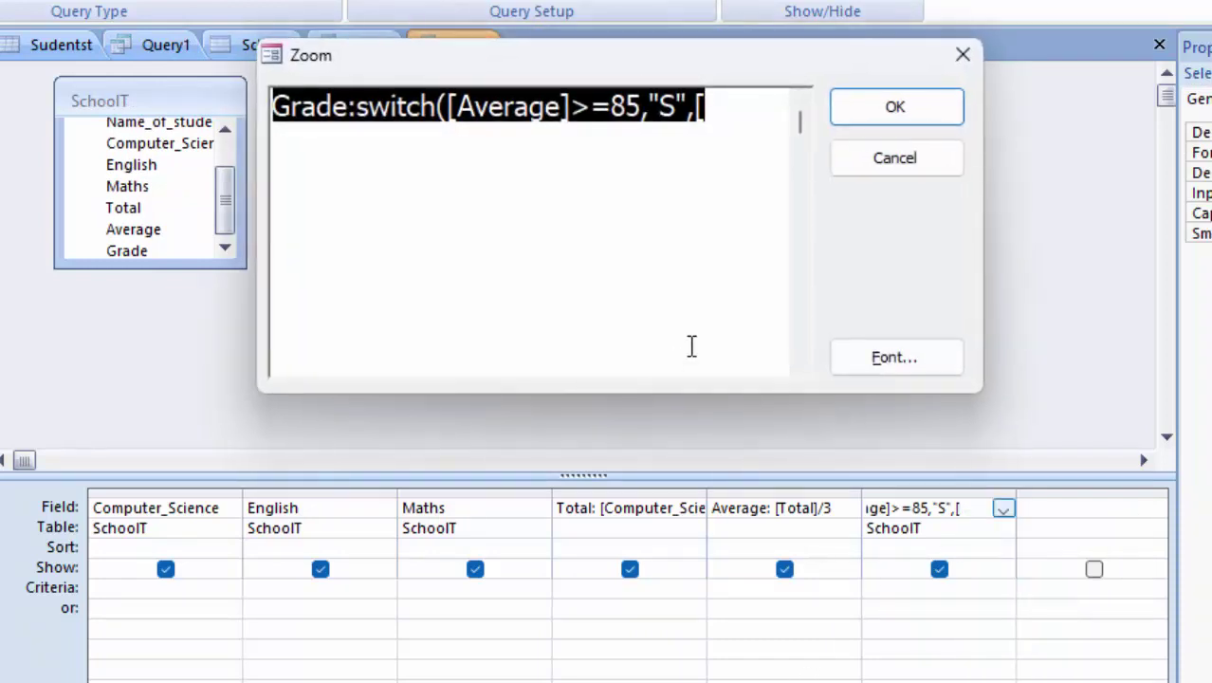
{"action": "left_click", "coordinate": [727, 111]}
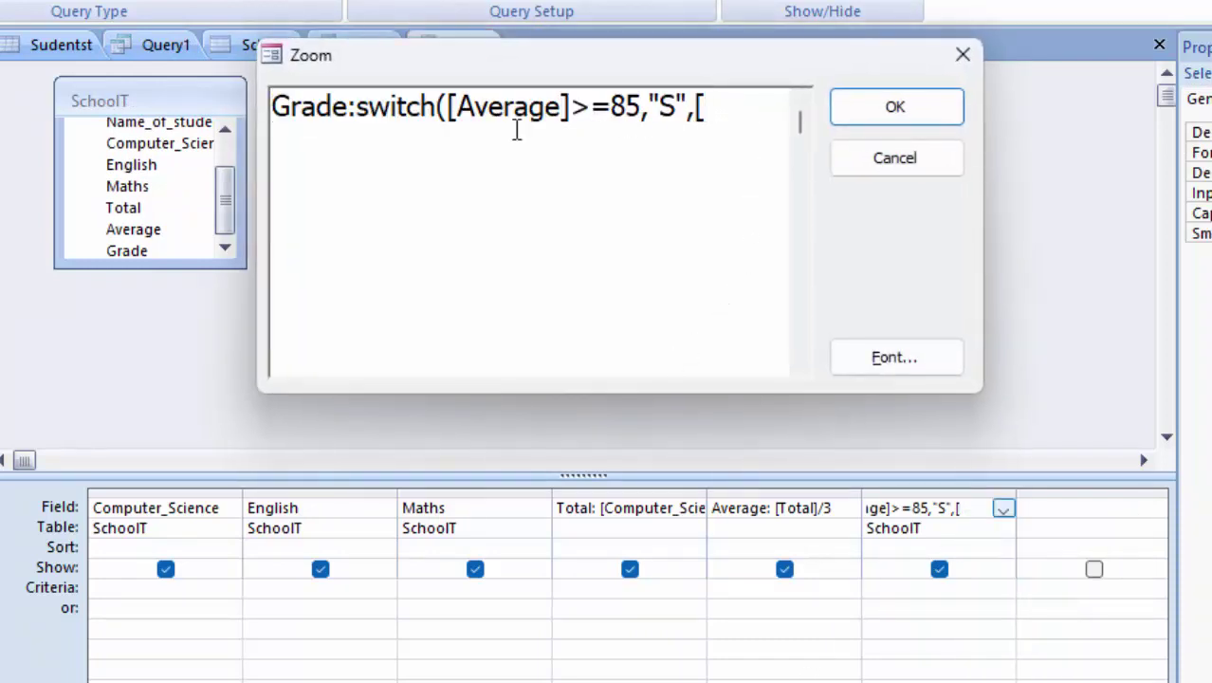
{"action": "left_click_drag", "start_coordinate": [559, 112], "coordinate": [458, 113]}
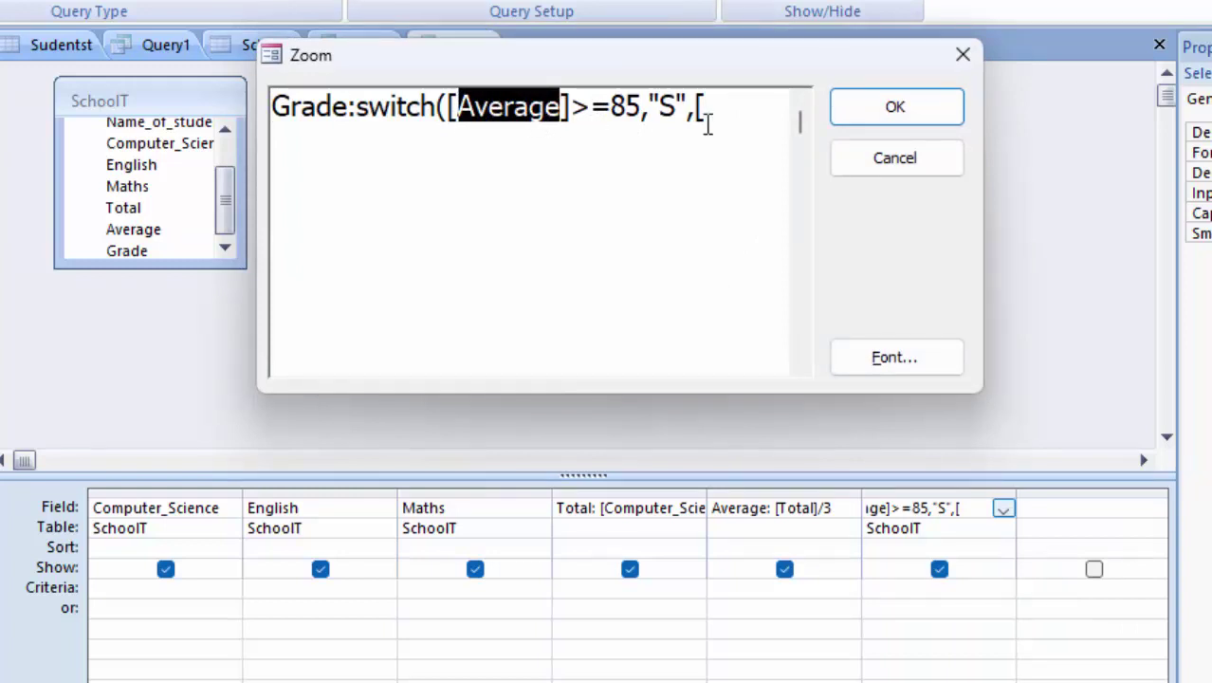
{"action": "left_click", "coordinate": [727, 114]}
{"action": "type", "text": "Average"}
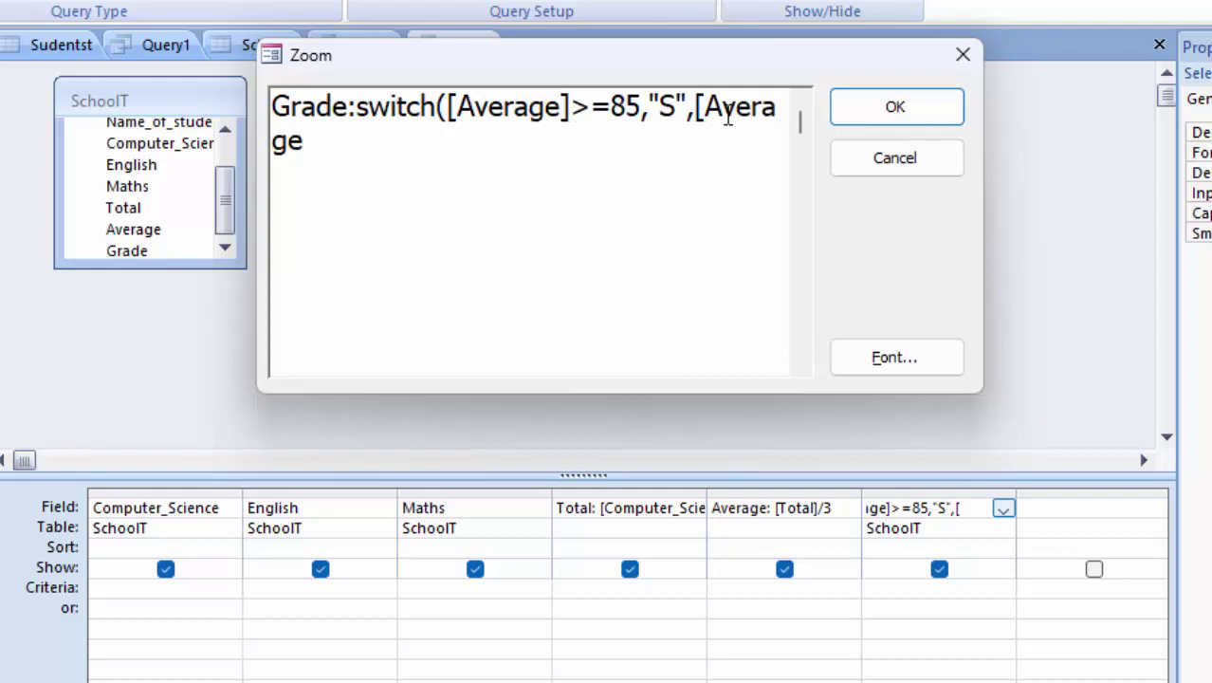
{"action": "type", "text": "]"}
{"action": "type", "text": ">"}
{"action": "type", "text": "="}
{"action": "type", "text": "75,"}
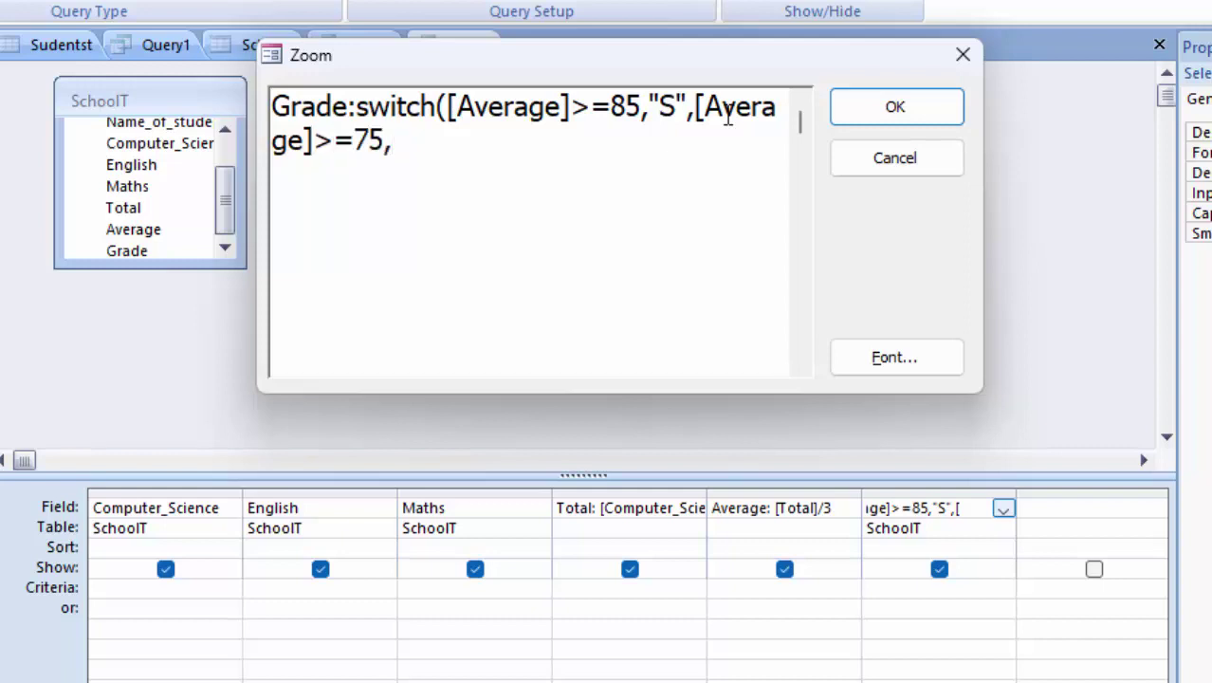
{"action": "type", "text": "\"A\","}
{"action": "type", "text": "[]"}
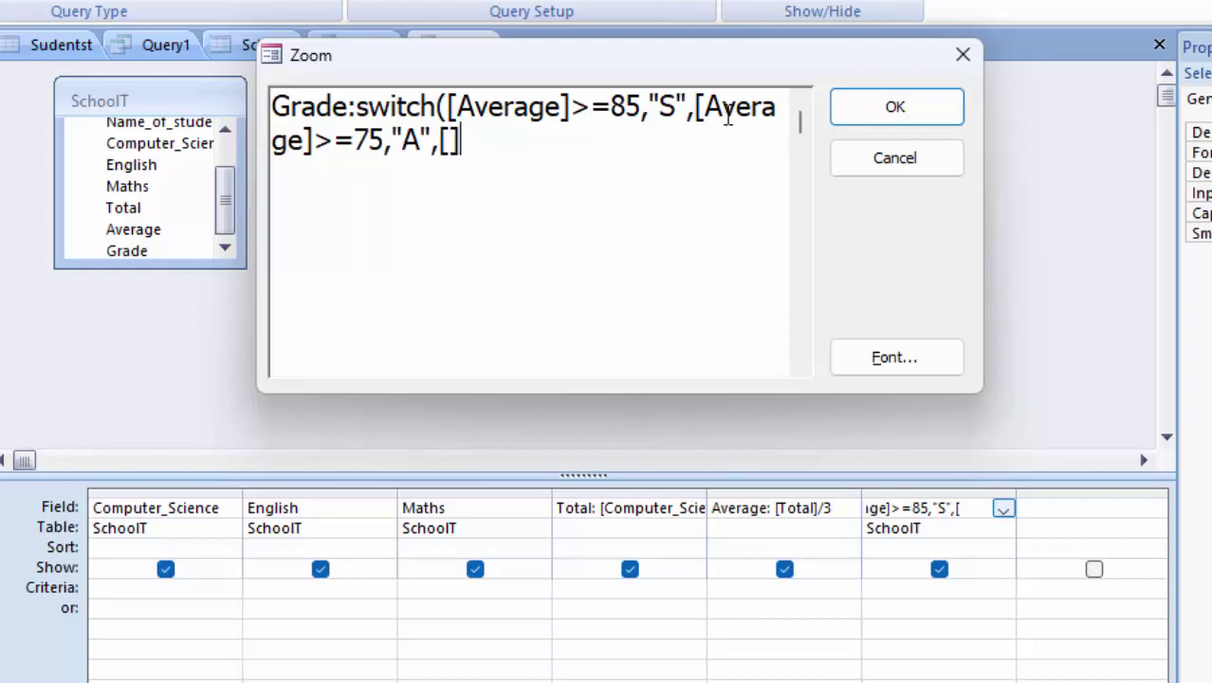
{"action": "key", "text": "Left"}
{"action": "type", "text": "Average"}
- Add [Average]>=65 graded "B" (fixing the lowercase b) and [Average]>=55 graded "C"
{"action": "key", "text": "Right"}
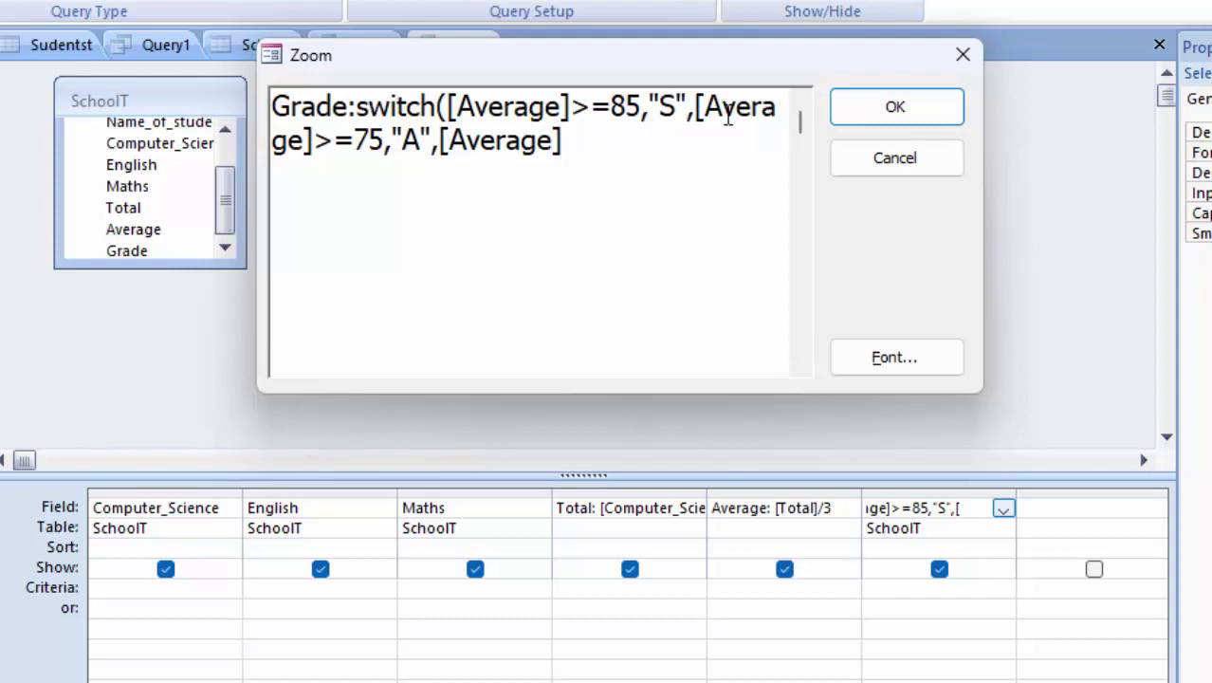
{"action": "type", "text": ">="}
{"action": "type", "text": "65"}
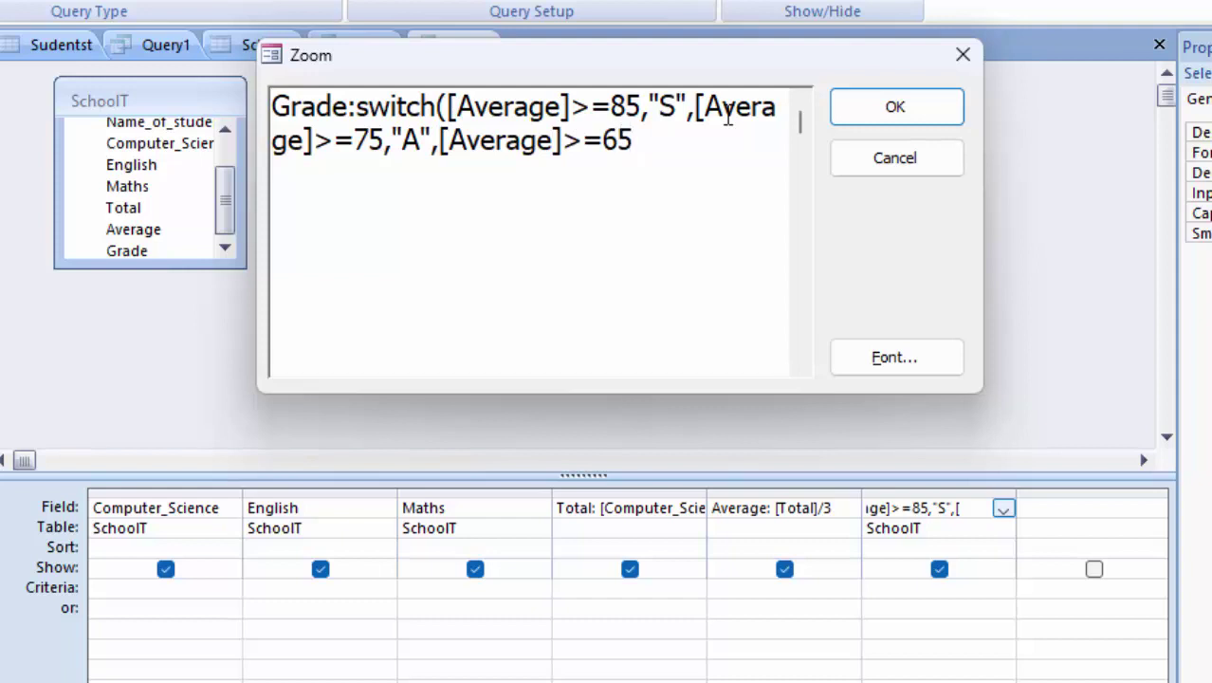
{"action": "type", "text": ",\"b\""}
{"action": "type", "text": ",["}
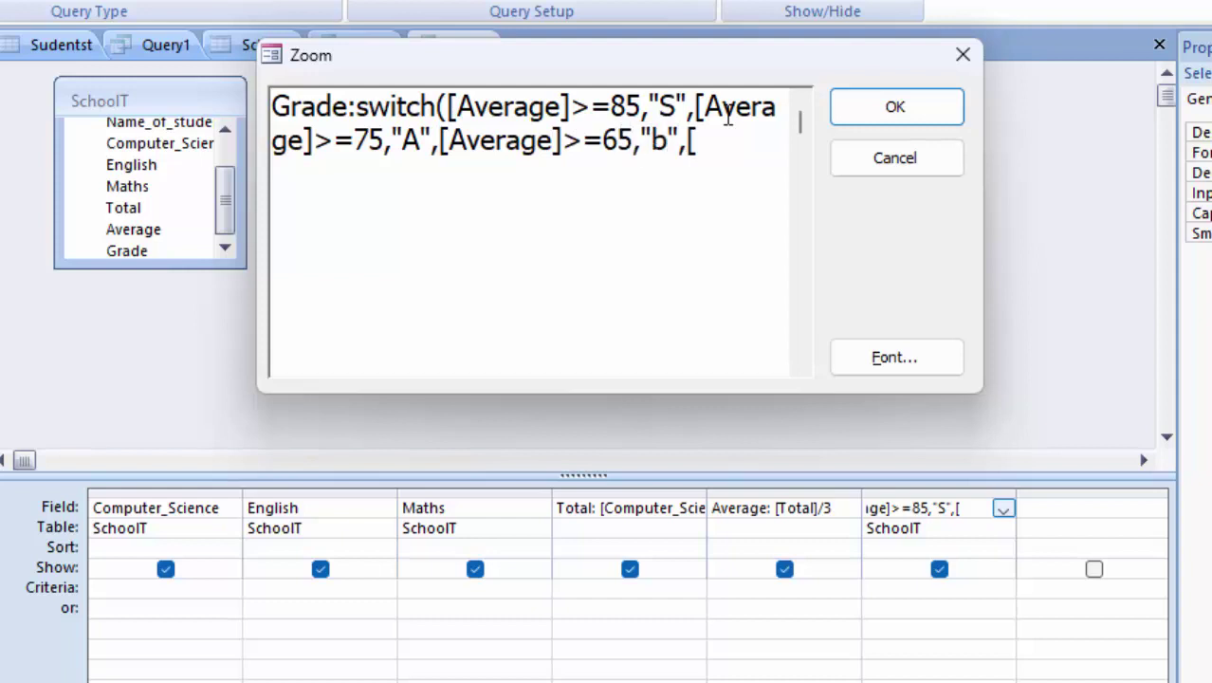
{"action": "type", "text": "]"}
{"action": "key", "text": "Left"}
{"action": "key", "text": "Left"}
{"action": "key", "text": "Left"}
{"action": "key", "text": "Left"}
{"action": "key", "text": "BackSpace"}
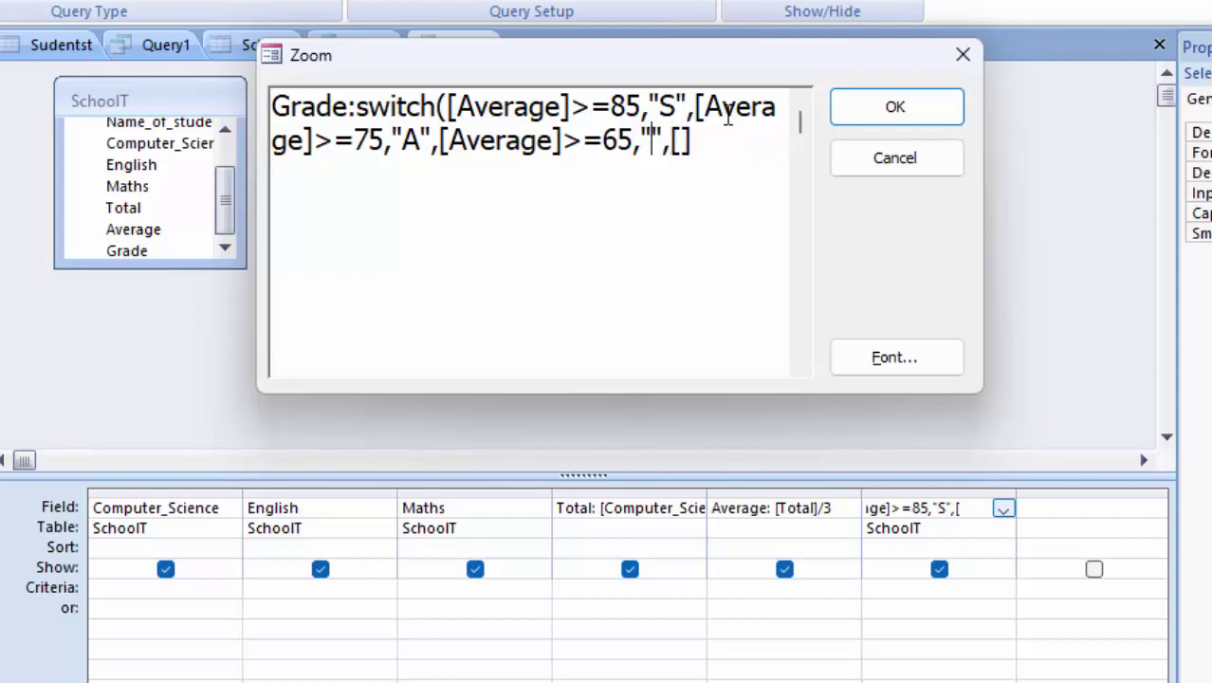
{"action": "type", "text": "B"}
{"action": "key", "text": "Right"}
{"action": "key", "text": "Right"}
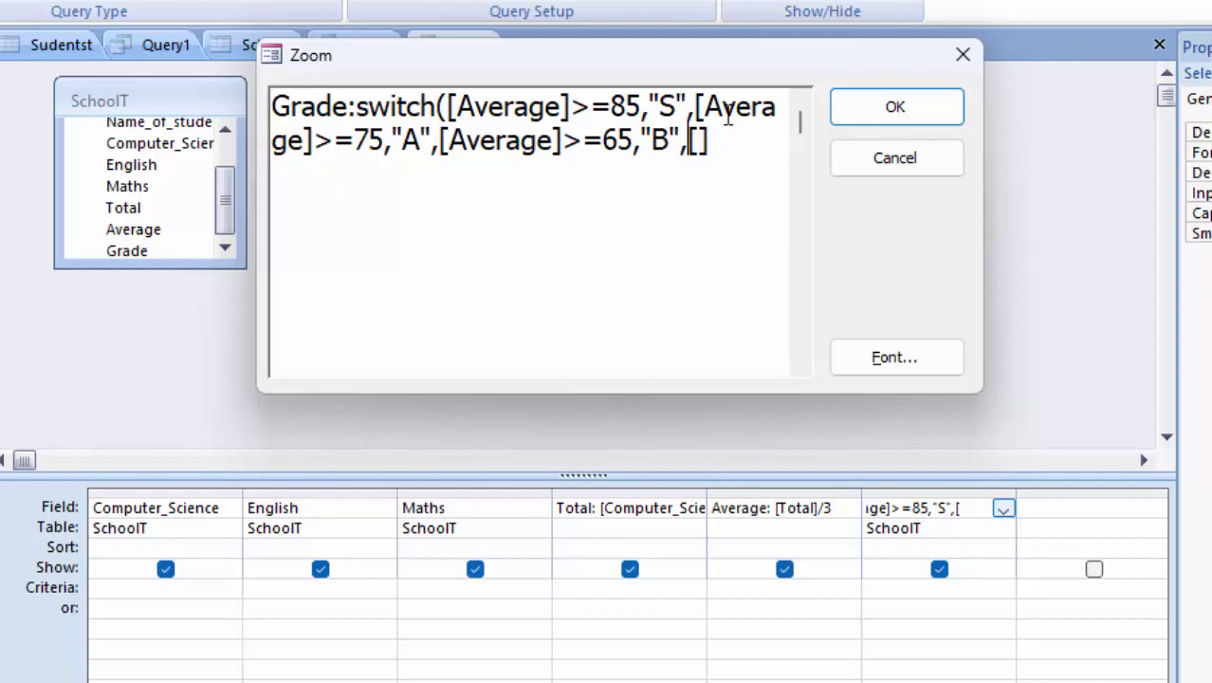
{"action": "key", "text": "Right"}
{"action": "type", "text": "Average"}
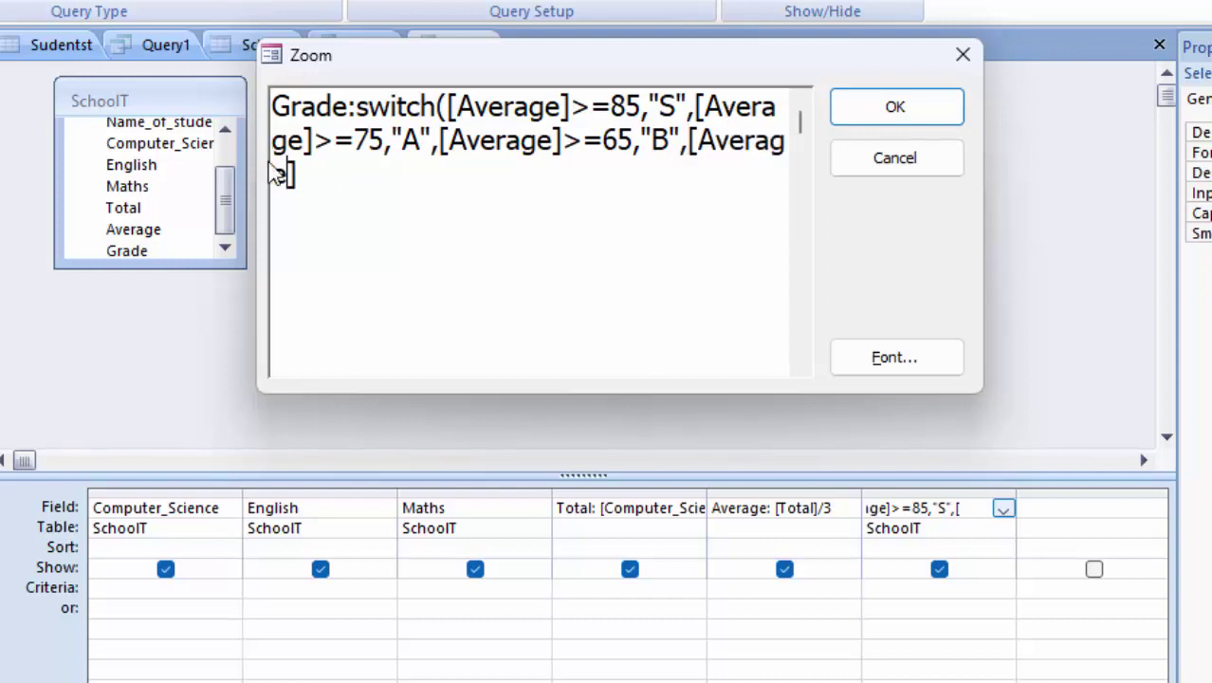
{"action": "left_click", "coordinate": [334, 165]}
{"action": "type", "text": ">="}
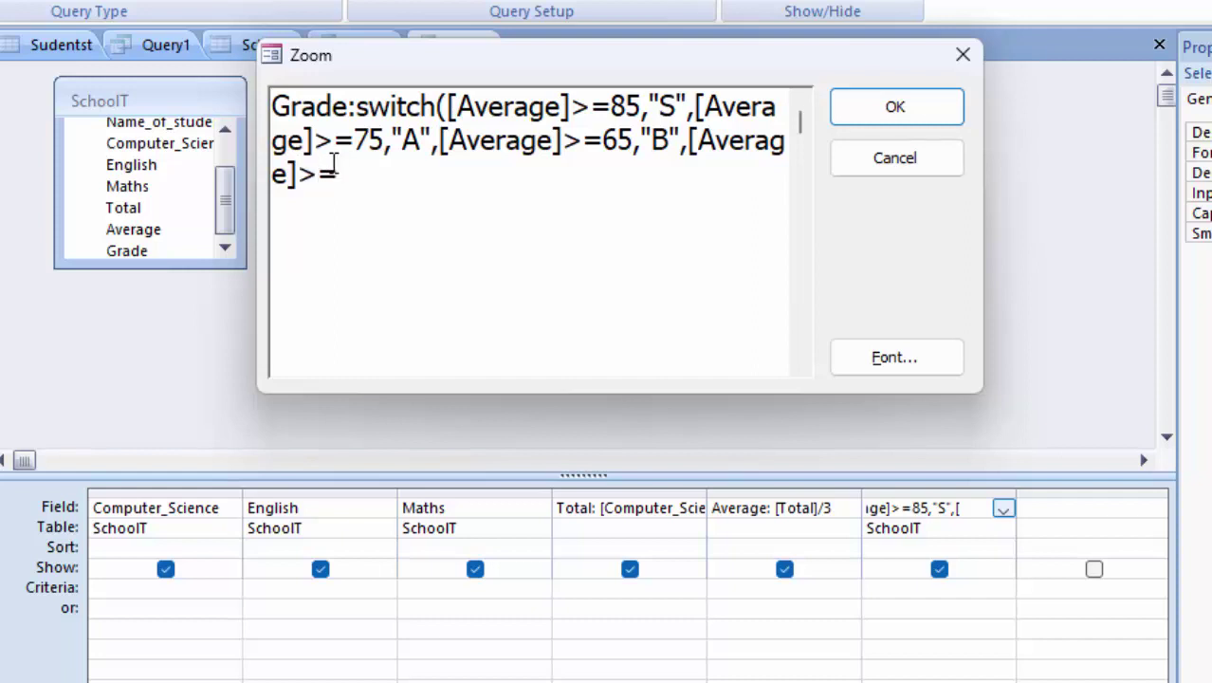
{"action": "type", "text": "55,"}
{"action": "type", "text": "\"C\""}
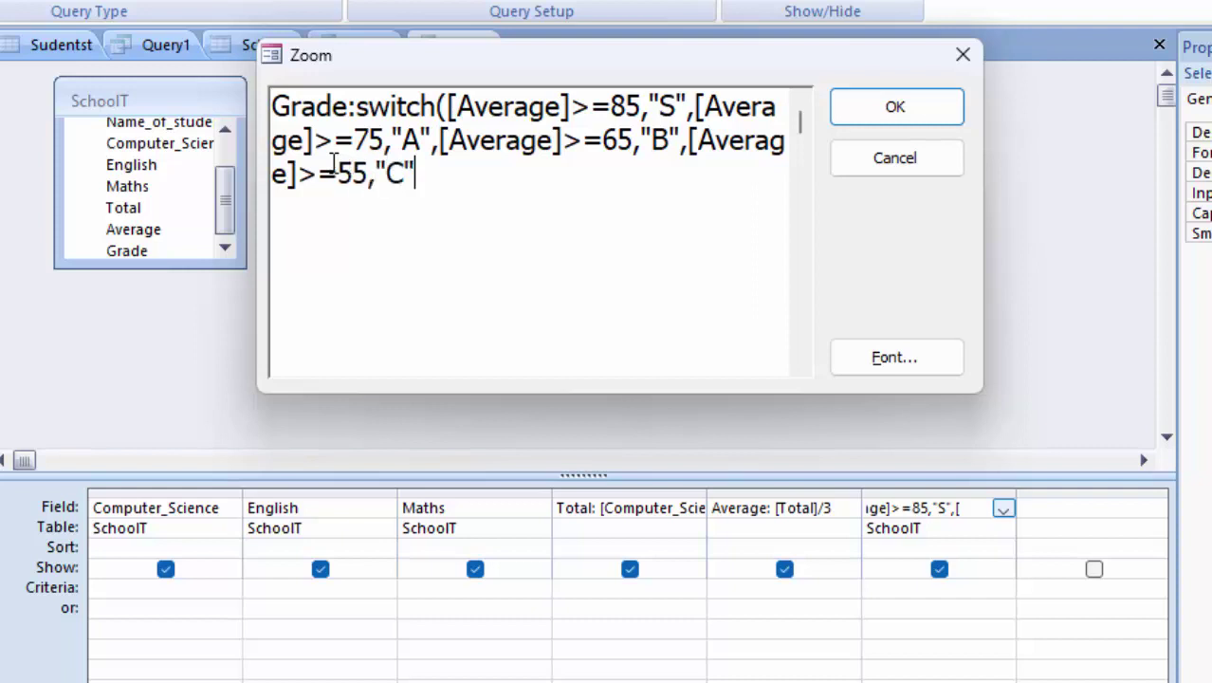
{"action": "type", "text": ","}
{"action": "type", "text": "[]"}
- Add the [Average]>=50 condition graded "D" to the switch
{"action": "key", "text": "Left"}
{"action": "type", "text": "Average"}
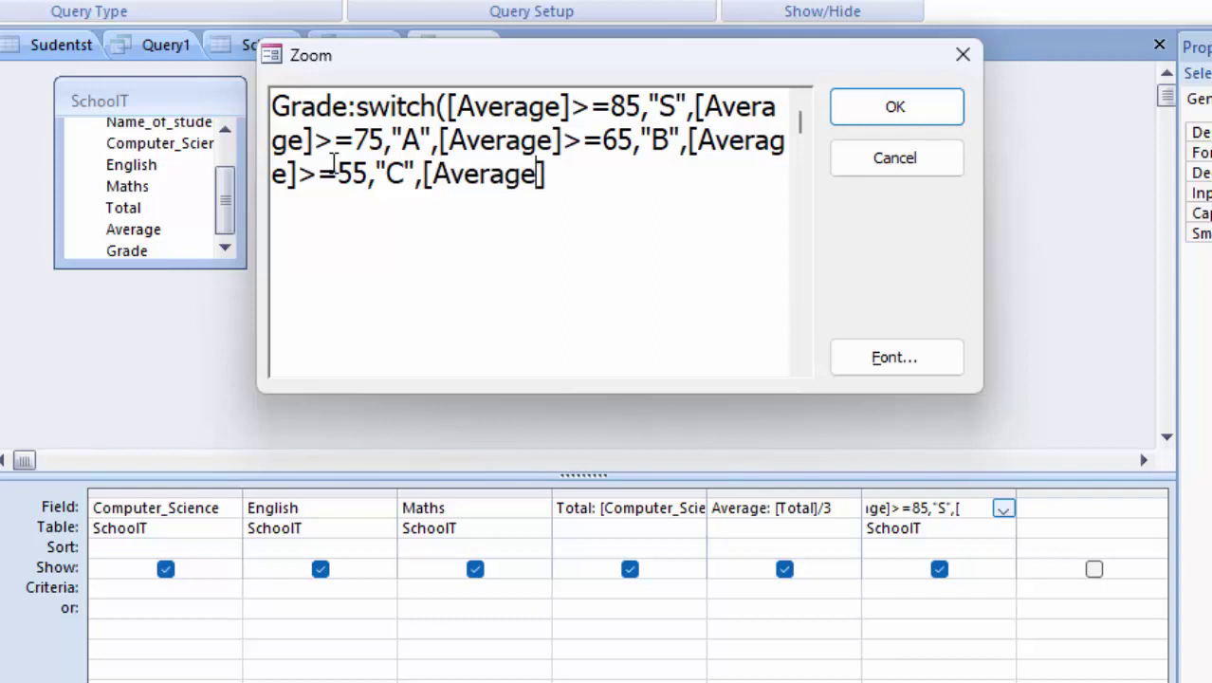
{"action": "left_click", "coordinate": [657, 184]}
{"action": "type", "text": ">="}
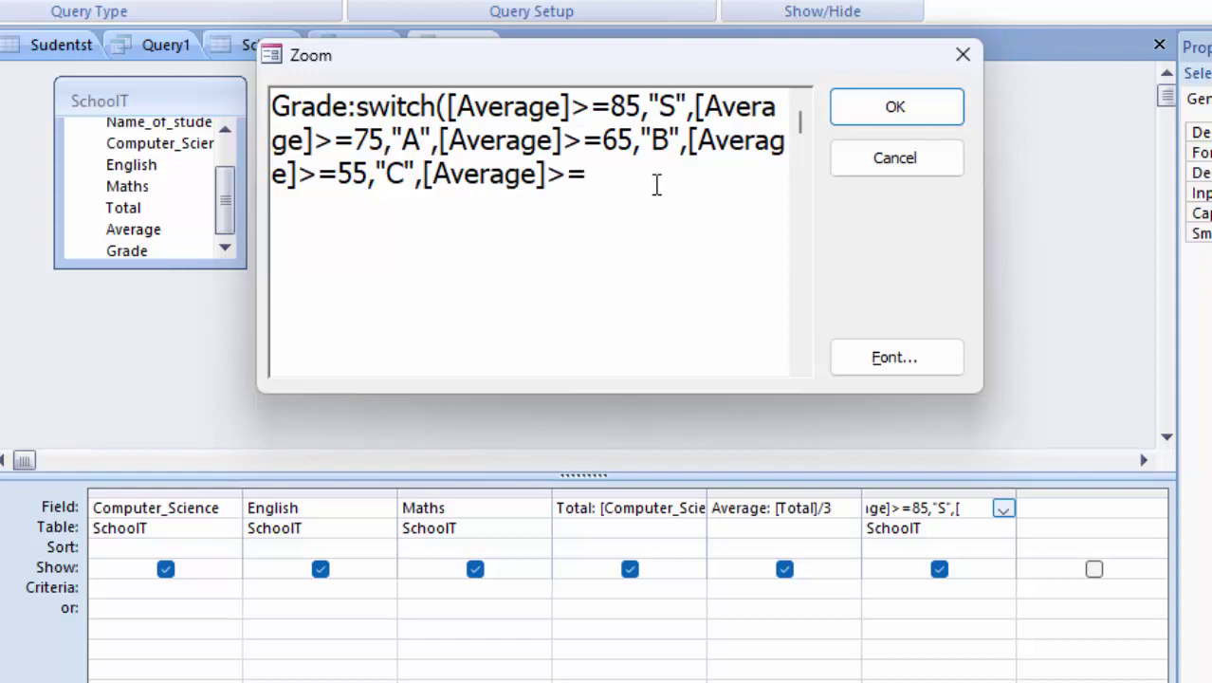
{"action": "type", "text": "50,"}
{"action": "type", "text": "\""}
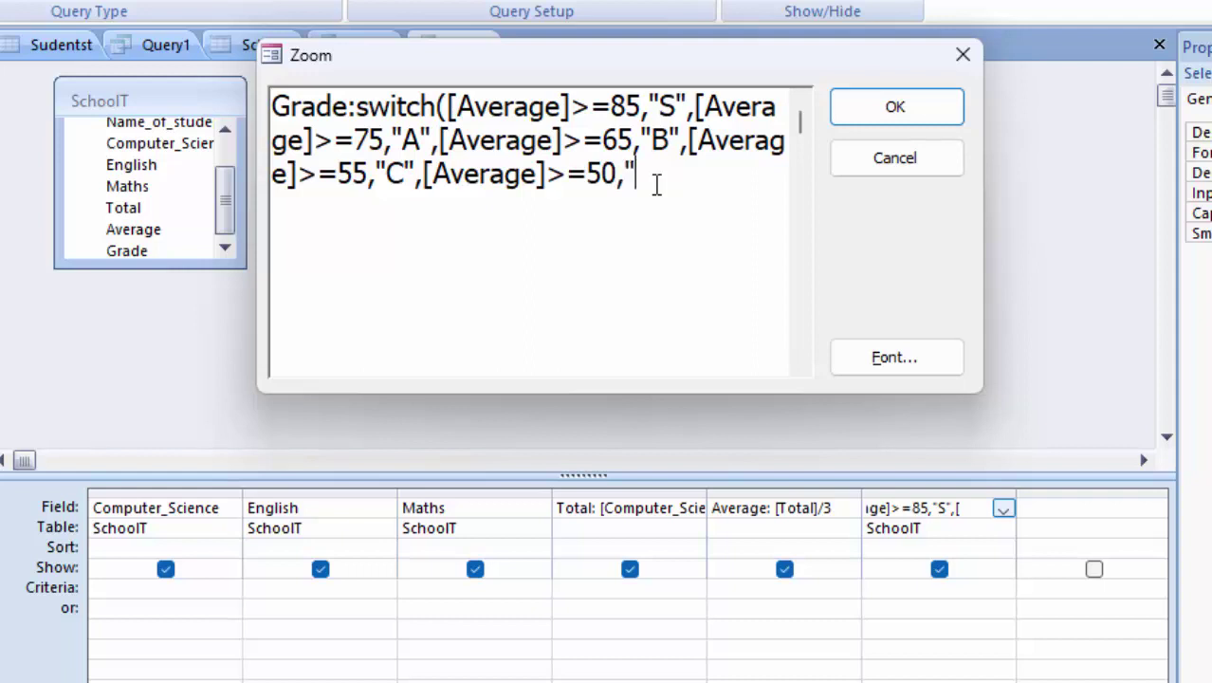
{"action": "type", "text": "D\","}
{"action": "type", "text": "swi"}
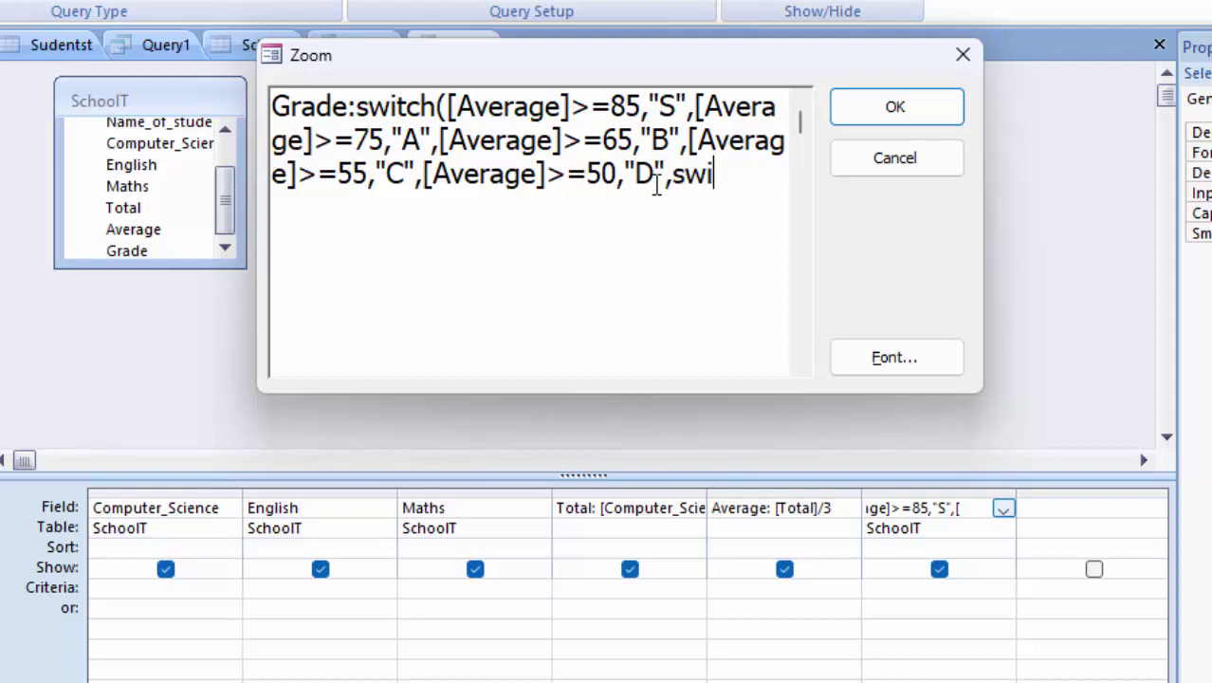
- Finish the switch with [Average]<50 graded "Failed", correcting typing mistakes along the way
{"action": "key", "text": "BackSpace"}
{"action": "key", "text": "BackSpace"}
{"action": "key", "text": "BackSpace"}
{"action": "type", "text": "[Avera"}
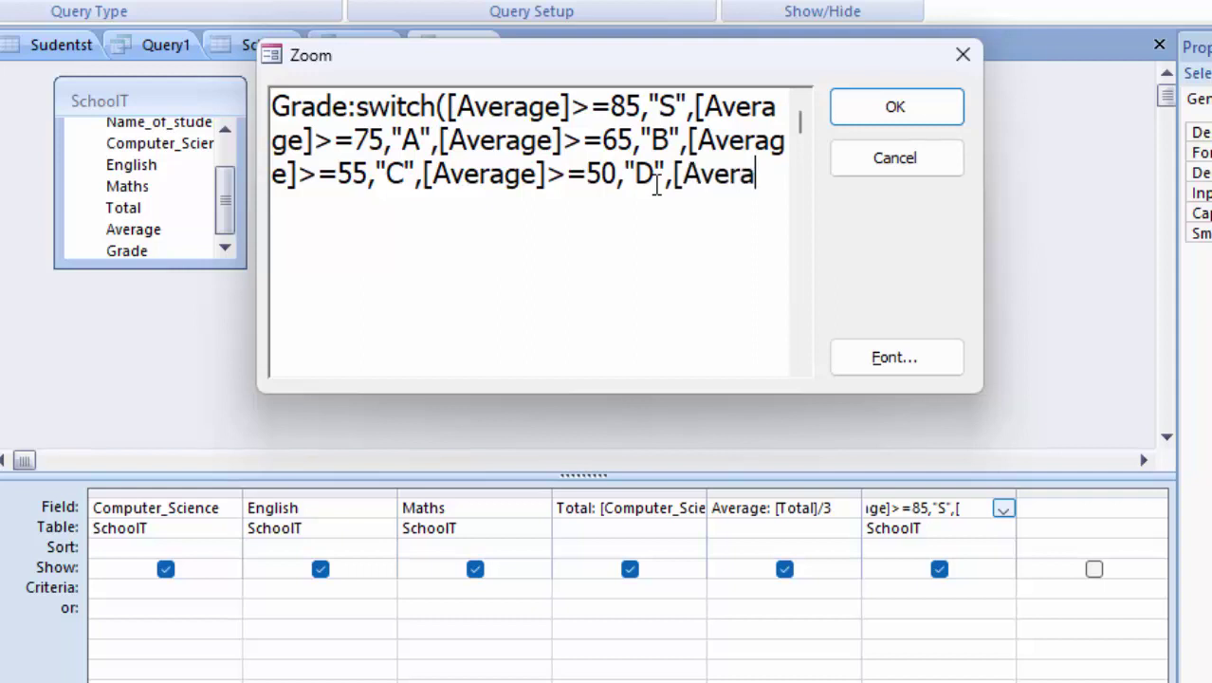
{"action": "type", "text": "ge]"}
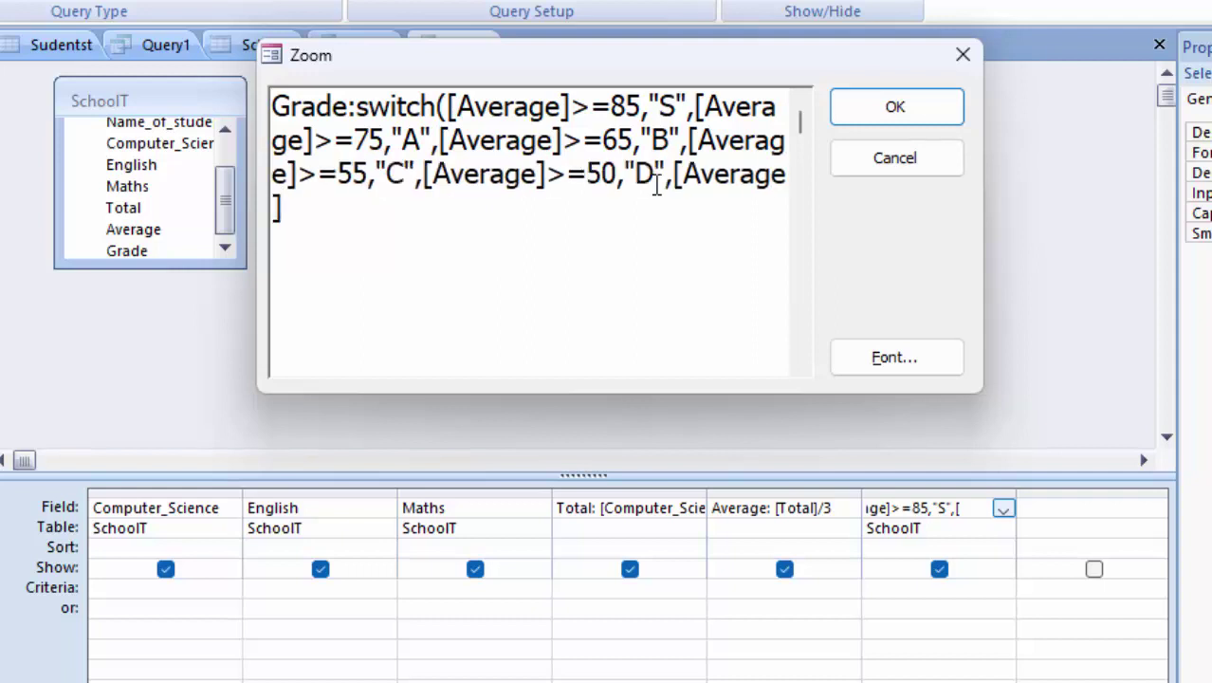
{"action": "type", "text": ">"}
{"action": "key", "text": "BackSpace"}
{"action": "type", "text": "<="}
{"action": "key", "text": "BackSpace"}
{"action": "type", "text": "50"}
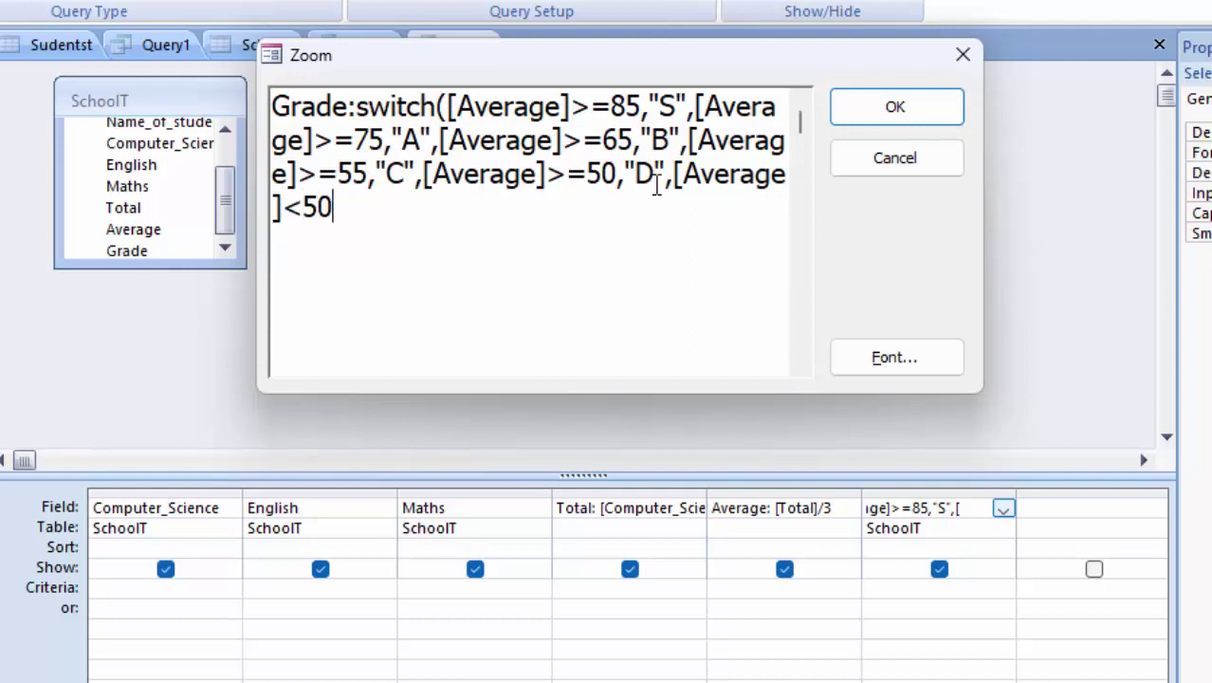
{"action": "type", "text": ",\"fa"}
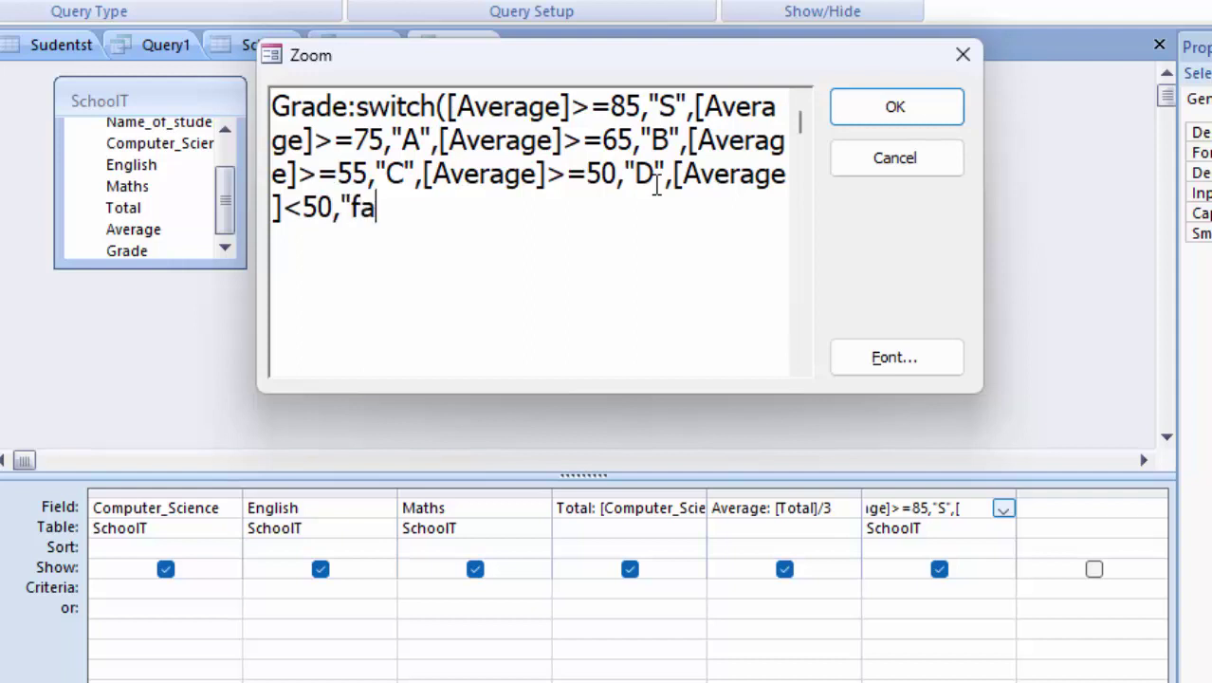
{"action": "type", "text": "iled\""}
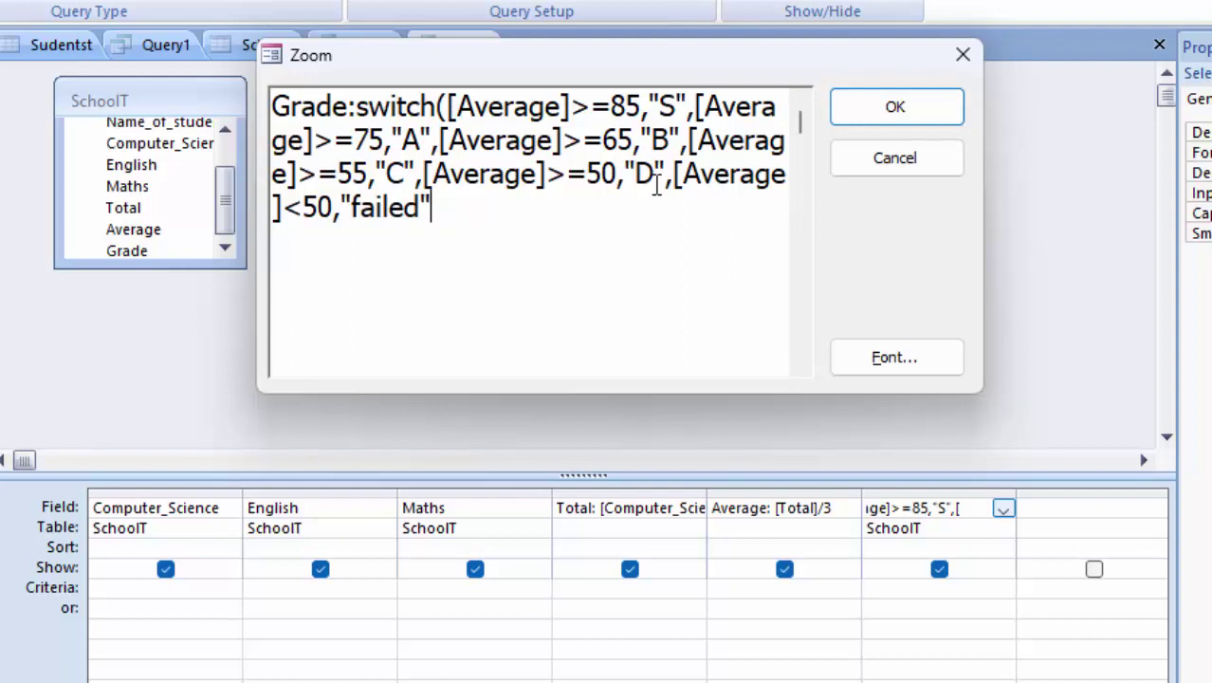
{"action": "key", "text": "BackSpace"}
{"action": "key", "text": "BackSpace"}
{"action": "key", "text": "BackSpace"}
{"action": "key", "text": "BackSpace"}
{"action": "key", "text": "BackSpace"}
{"action": "key", "text": "BackSpace"}
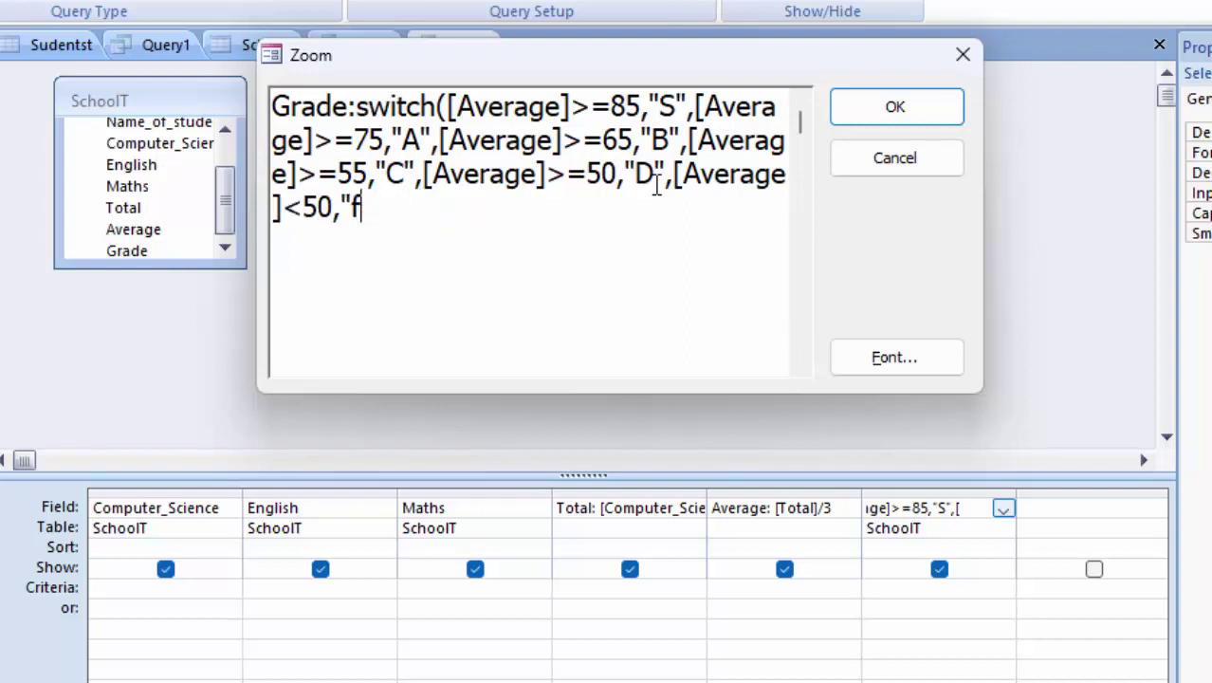
{"action": "key", "text": "BackSpace"}
{"action": "type", "text": "Fail"}
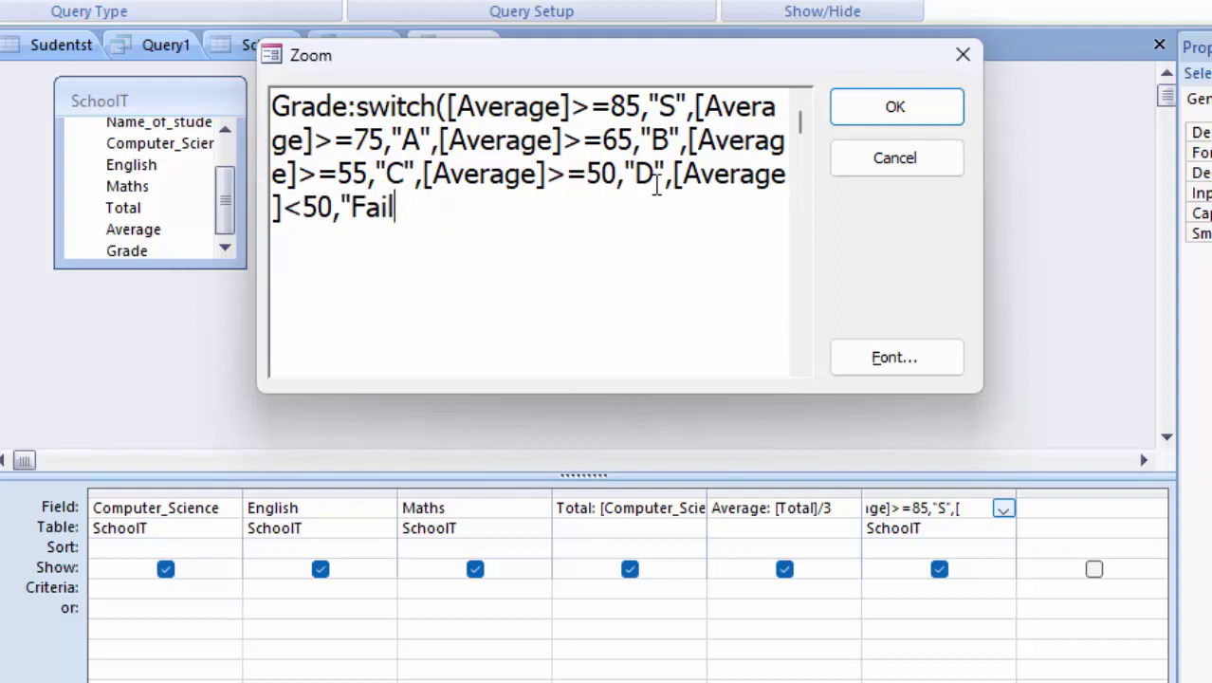
{"action": "type", "text": "ed"}
{"action": "type", "text": "\")"}
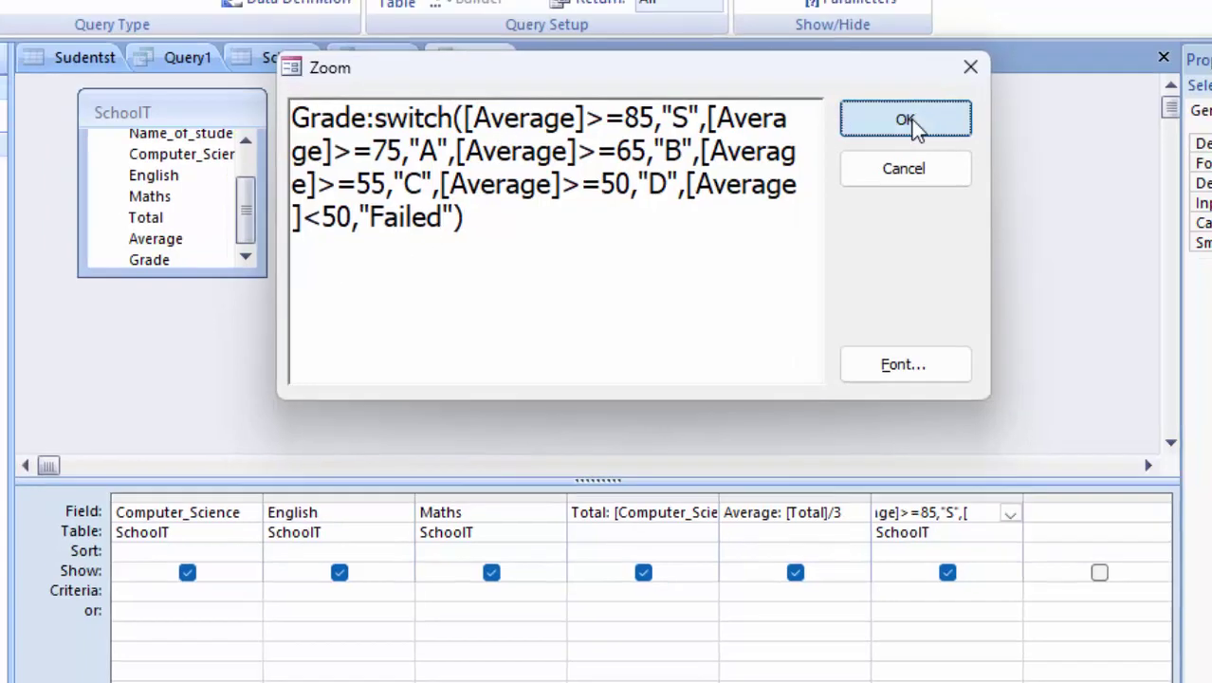
- Commit the Grade field, run Query3, and widen the Average, Name_of_student and Roll_Number columns
{"action": "left_click", "coordinate": [882, 107]}
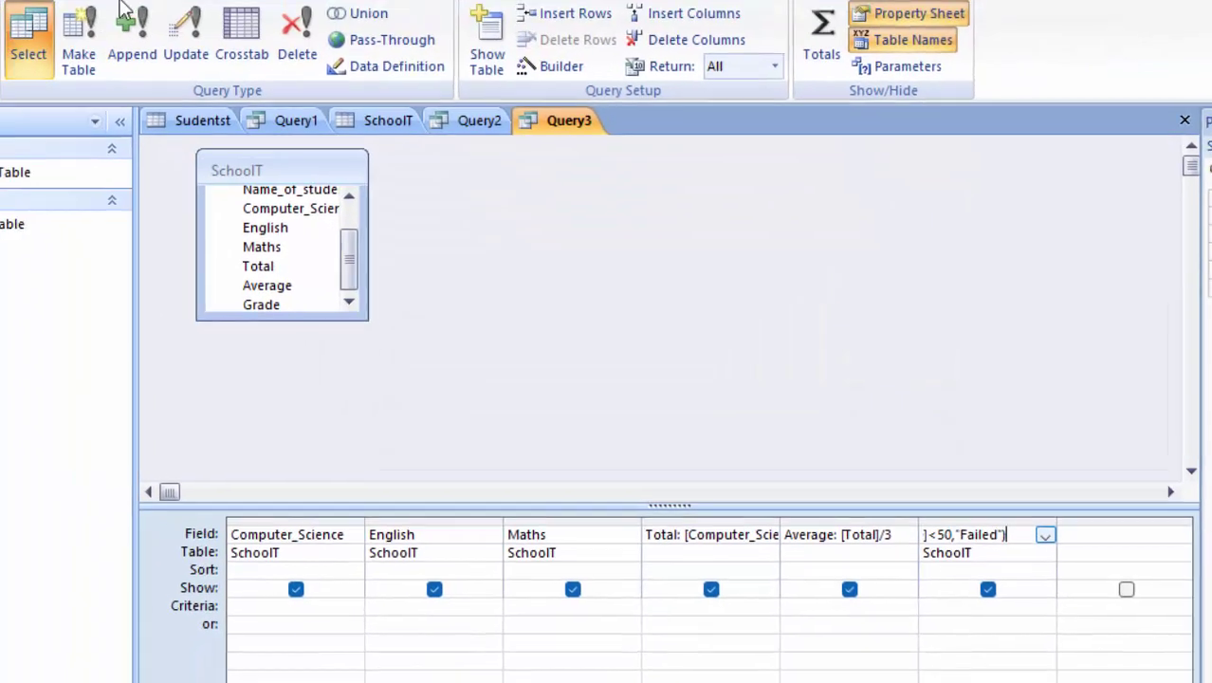
{"action": "left_click", "coordinate": [28, 90]}
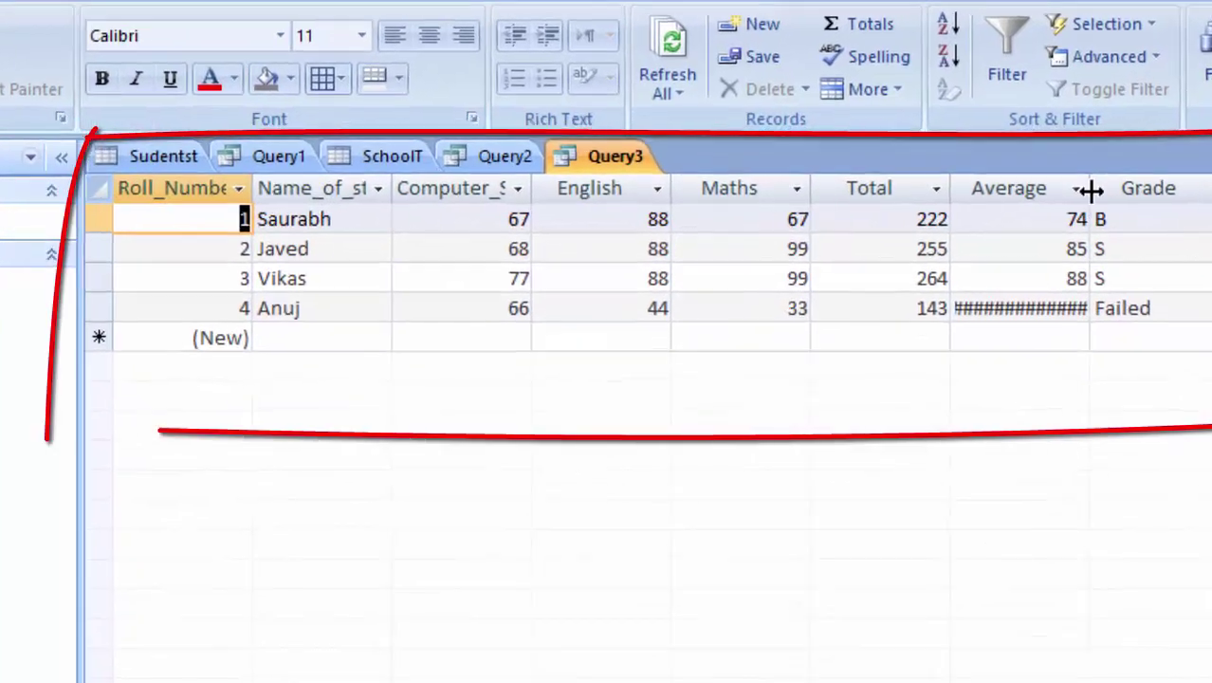
{"action": "left_click_drag", "start_coordinate": [989, 204], "coordinate": [993, 204]}
{"action": "left_click_drag", "start_coordinate": [1110, 201], "coordinate": [1174, 322]}
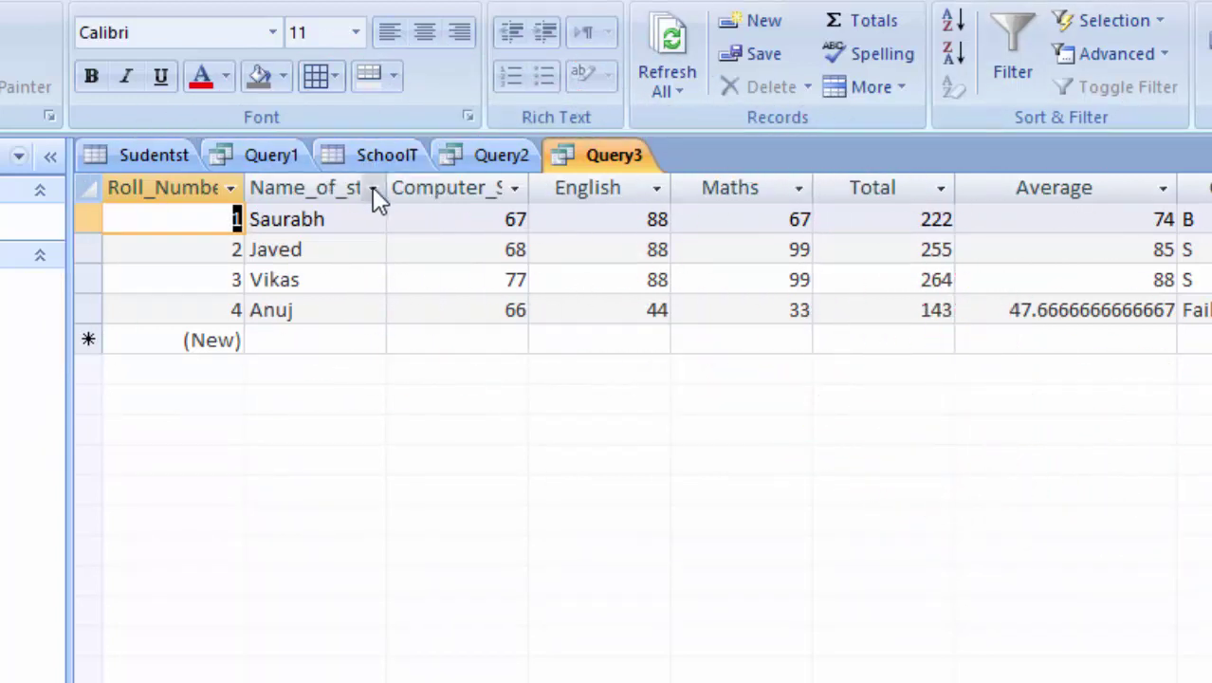
{"action": "left_click_drag", "start_coordinate": [387, 188], "coordinate": [433, 245]}
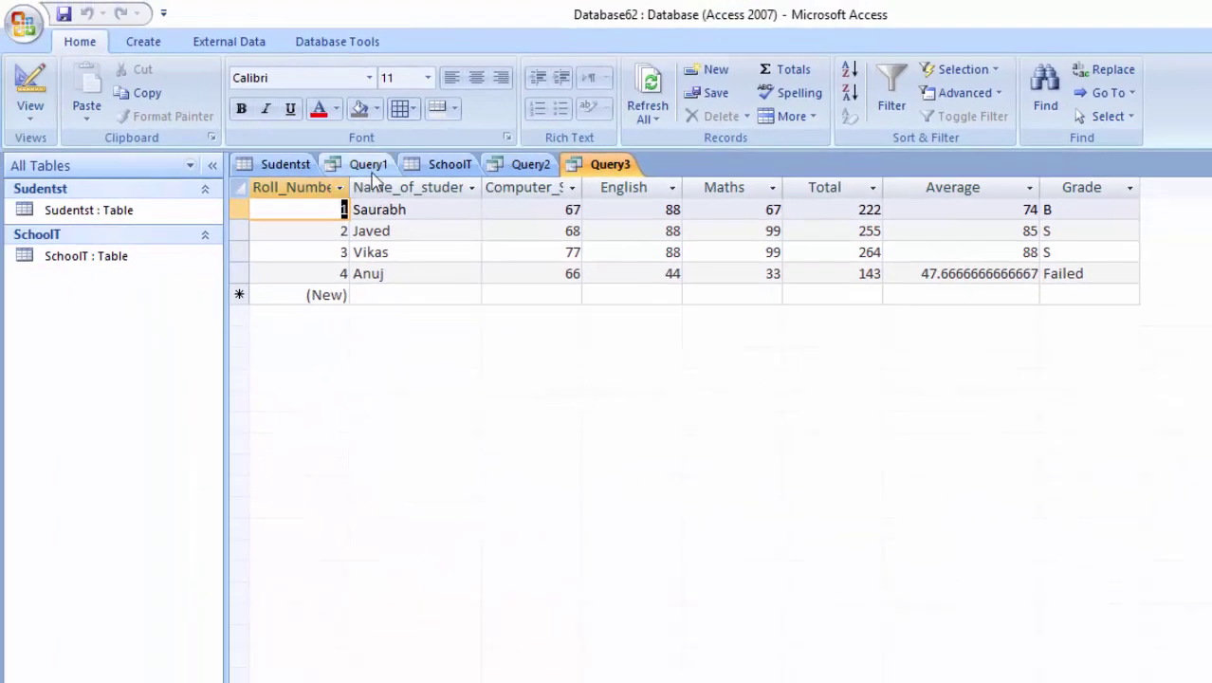
{"action": "left_click_drag", "start_coordinate": [353, 187], "coordinate": [380, 186]}
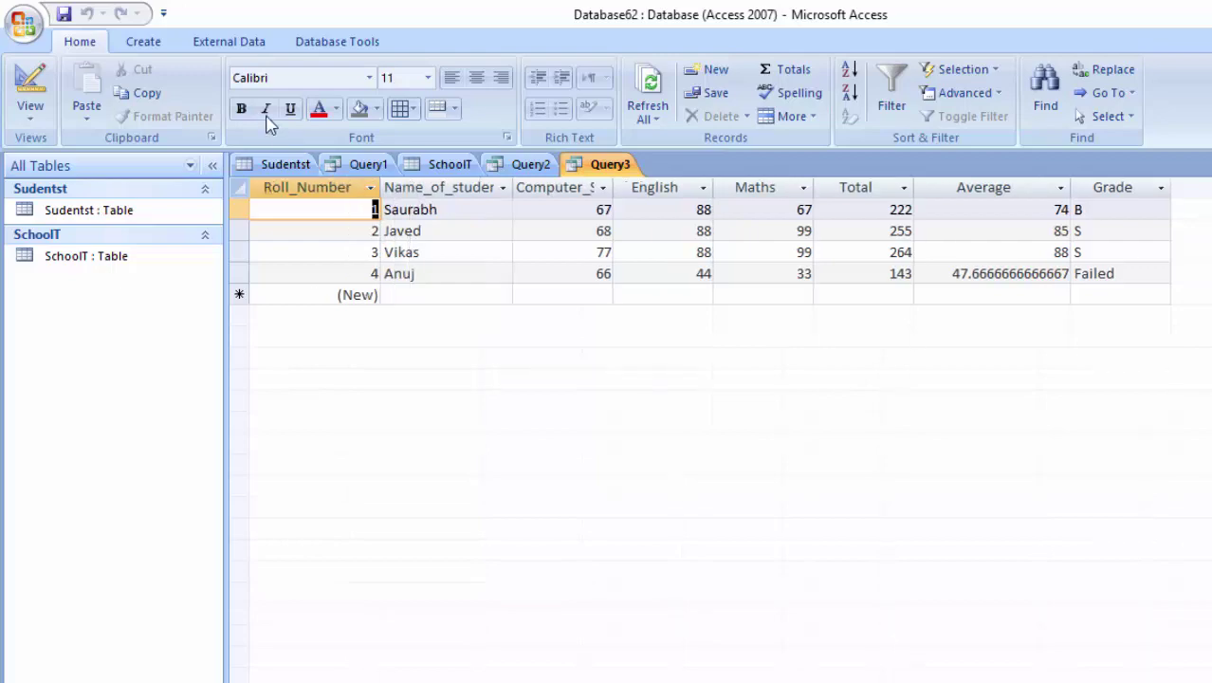
- Start the Form Wizard, saving the query as FormQ first
{"action": "left_click", "coordinate": [141, 43]}
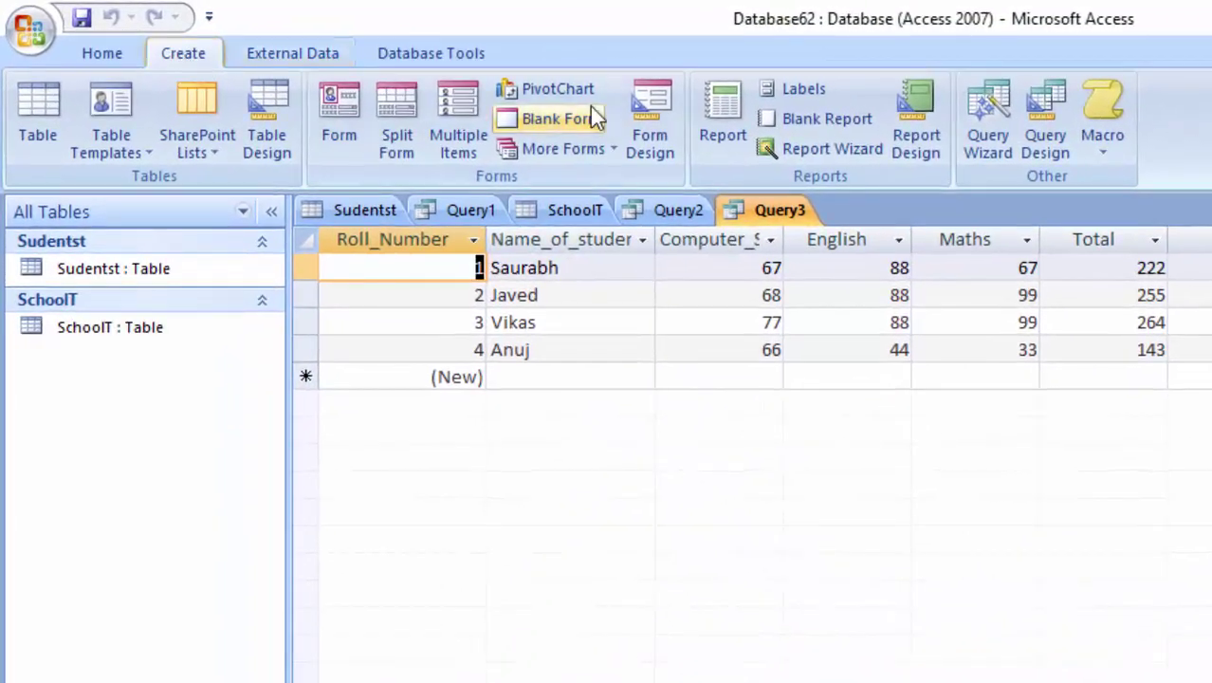
{"action": "left_click", "coordinate": [527, 152]}
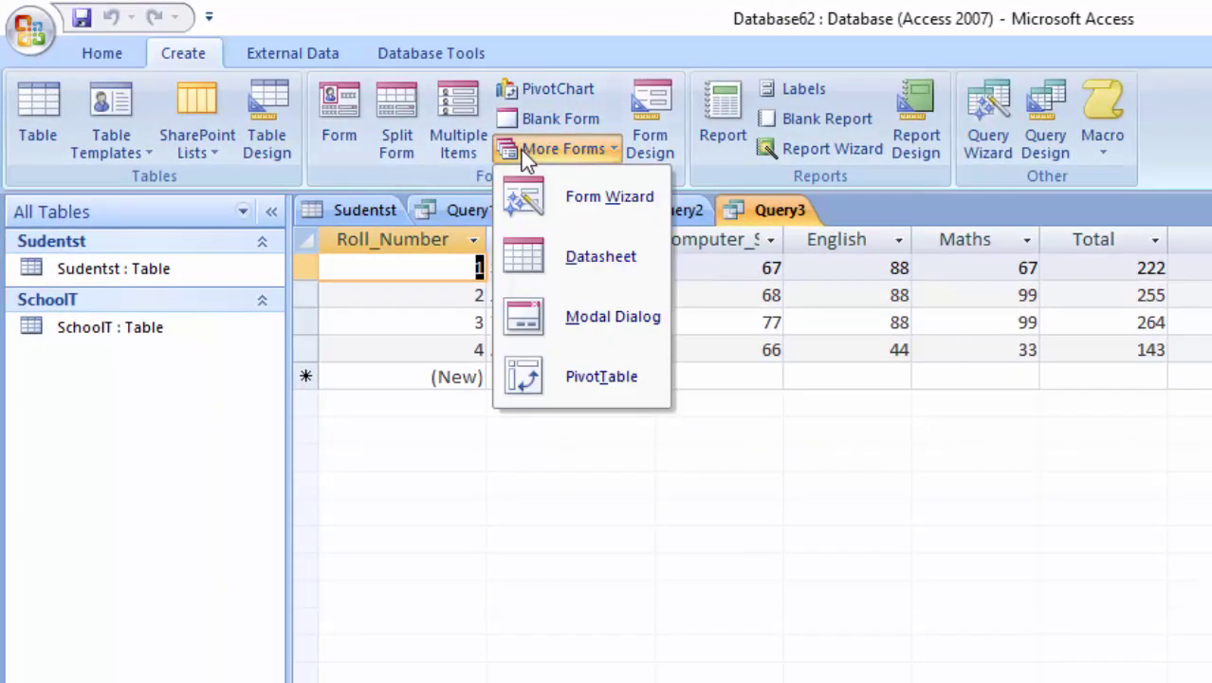
{"action": "left_click", "coordinate": [531, 197]}
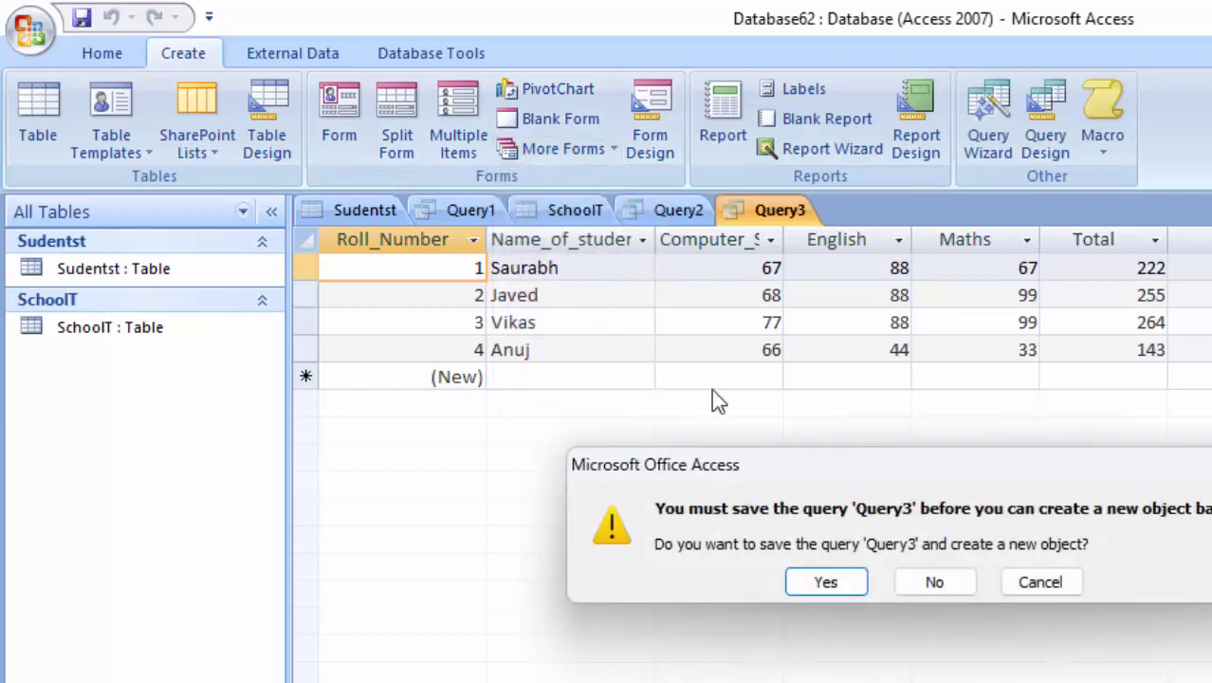
{"action": "left_click", "coordinate": [799, 581]}
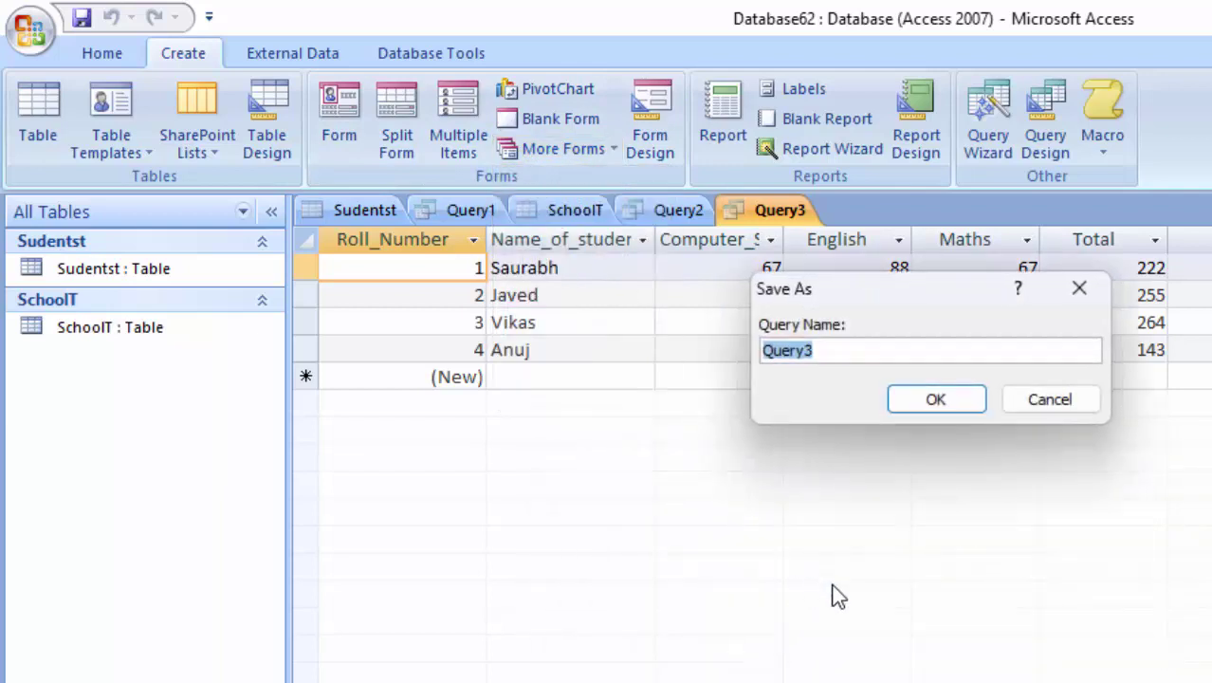
{"action": "key", "text": "BackSpace"}
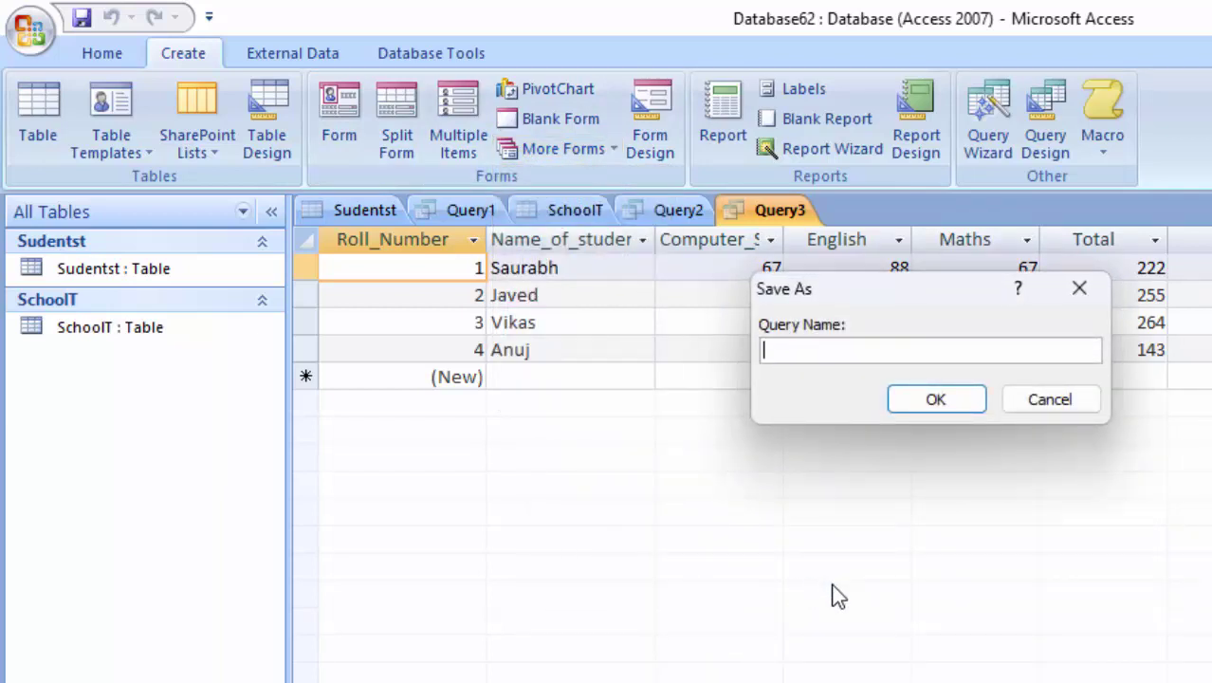
{"action": "type", "text": "Form"}
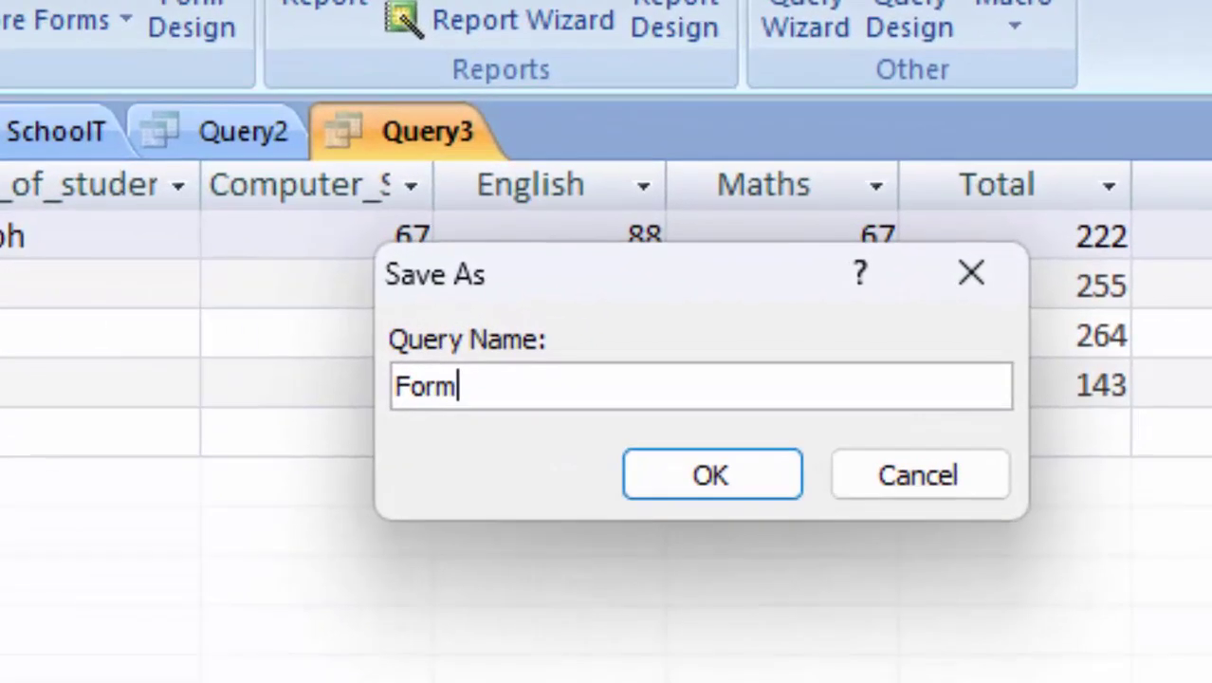
{"action": "type", "text": "Q"}
{"action": "key", "text": "Return"}
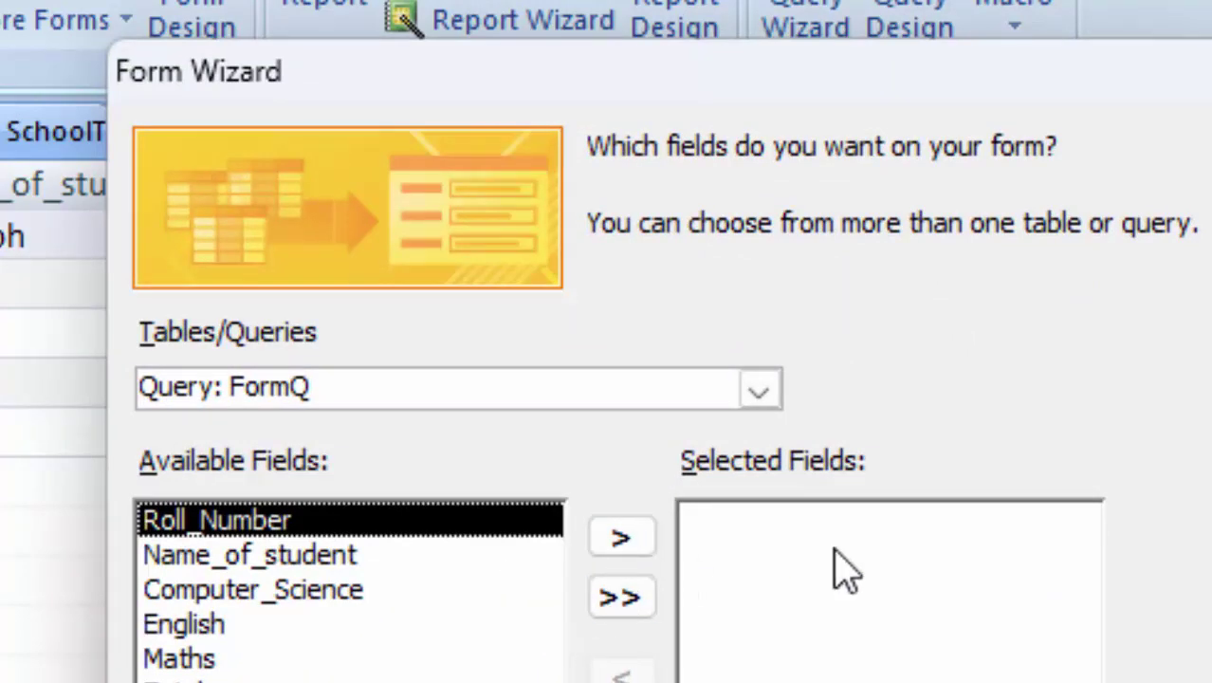
- Build the form from all FormQ fields in columnar layout with Median style, opening its design
{"action": "left_click", "coordinate": [759, 391]}
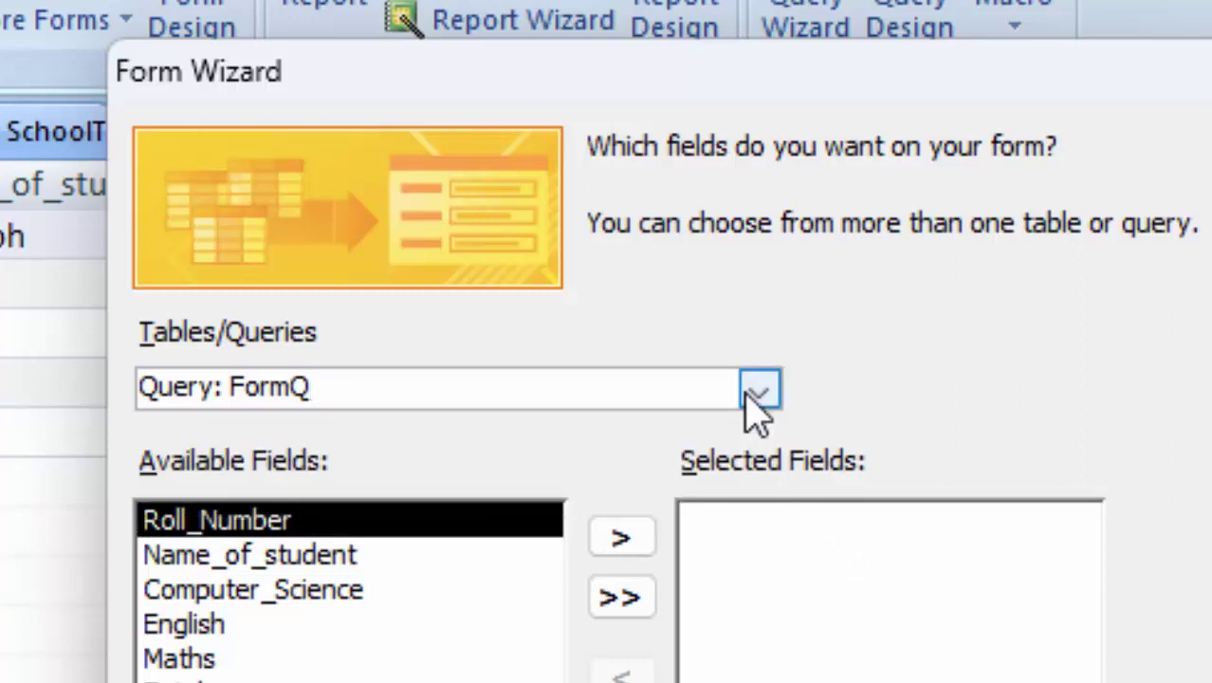
{"action": "mouse_move", "coordinate": [646, 85]}
{"action": "left_mouse_down"}
{"action": "mouse_move", "coordinate": [664, 512]}
{"action": "mouse_move", "coordinate": [552, 156]}
{"action": "left_mouse_up"}
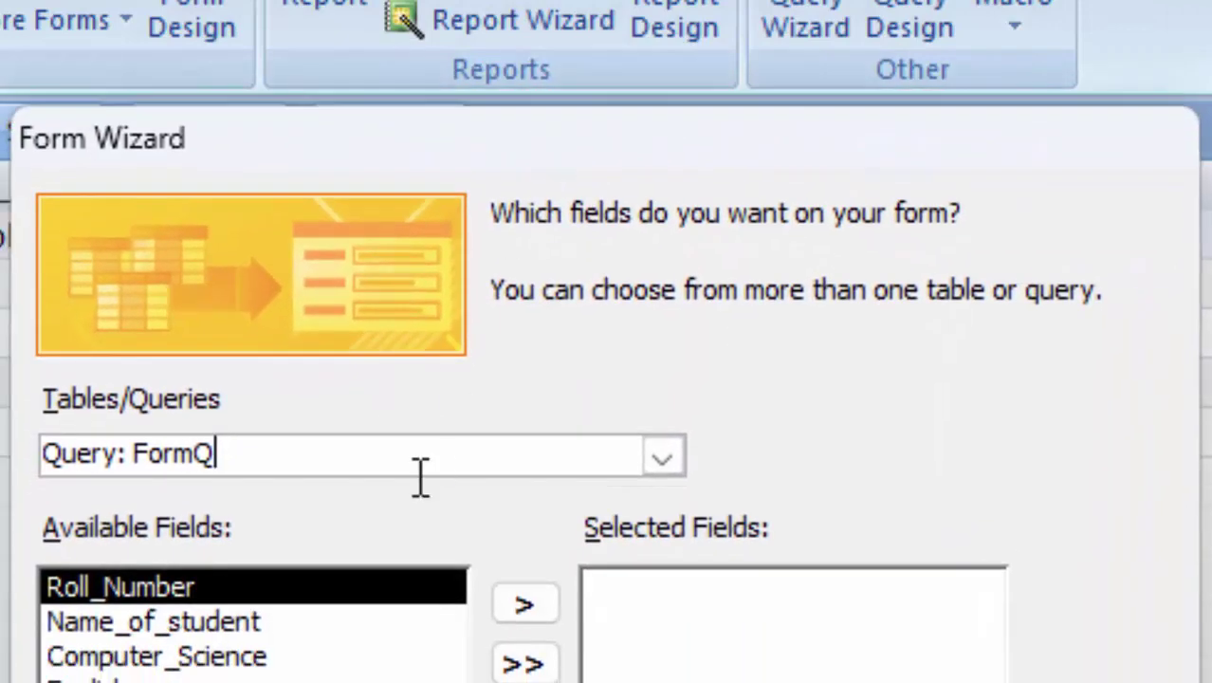
{"action": "left_click", "coordinate": [498, 662]}
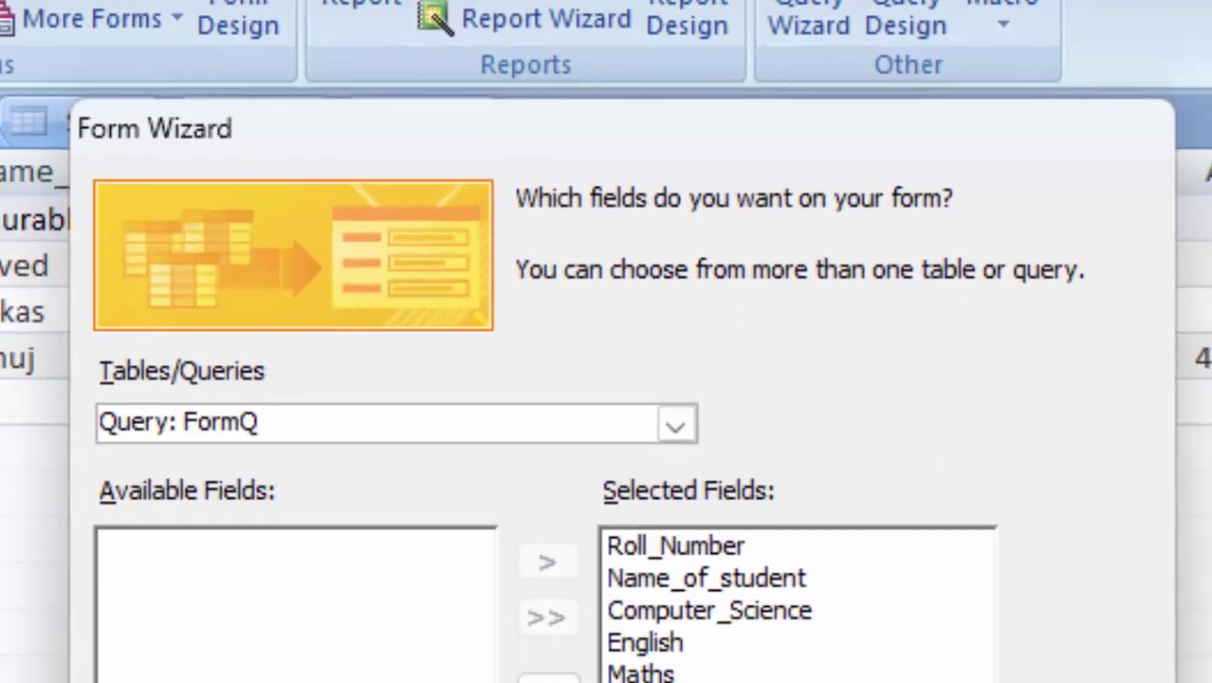
{"action": "left_click", "coordinate": [861, 616]}
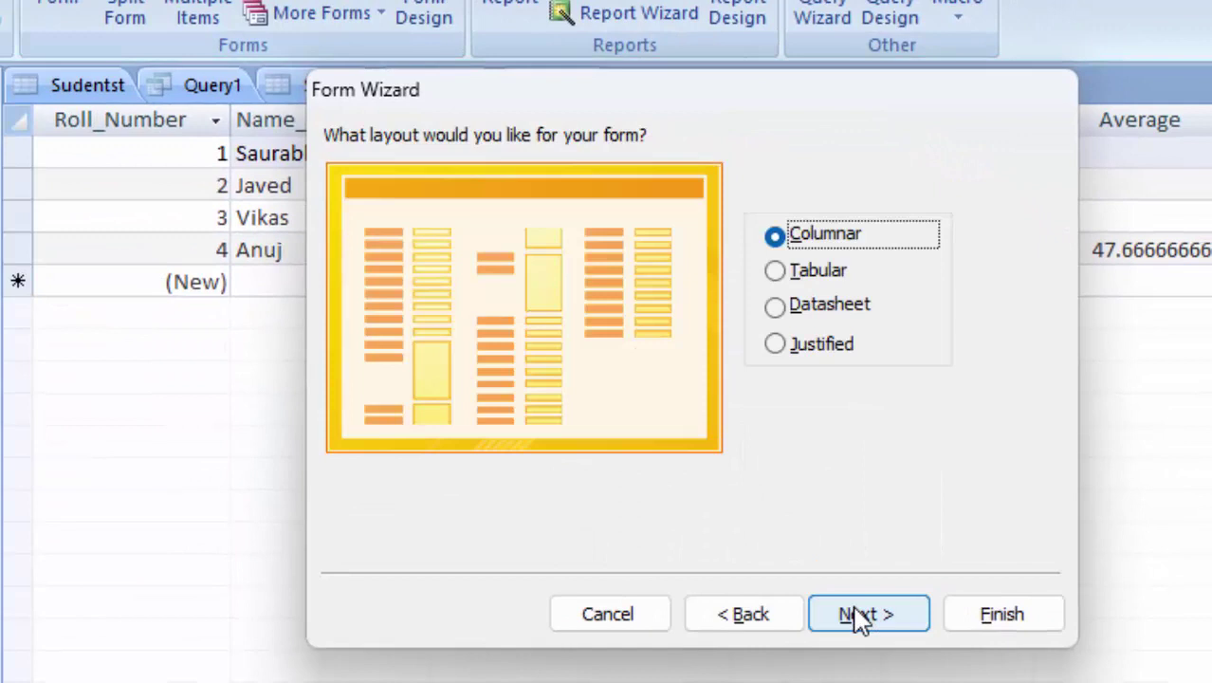
{"action": "left_click", "coordinate": [860, 616]}
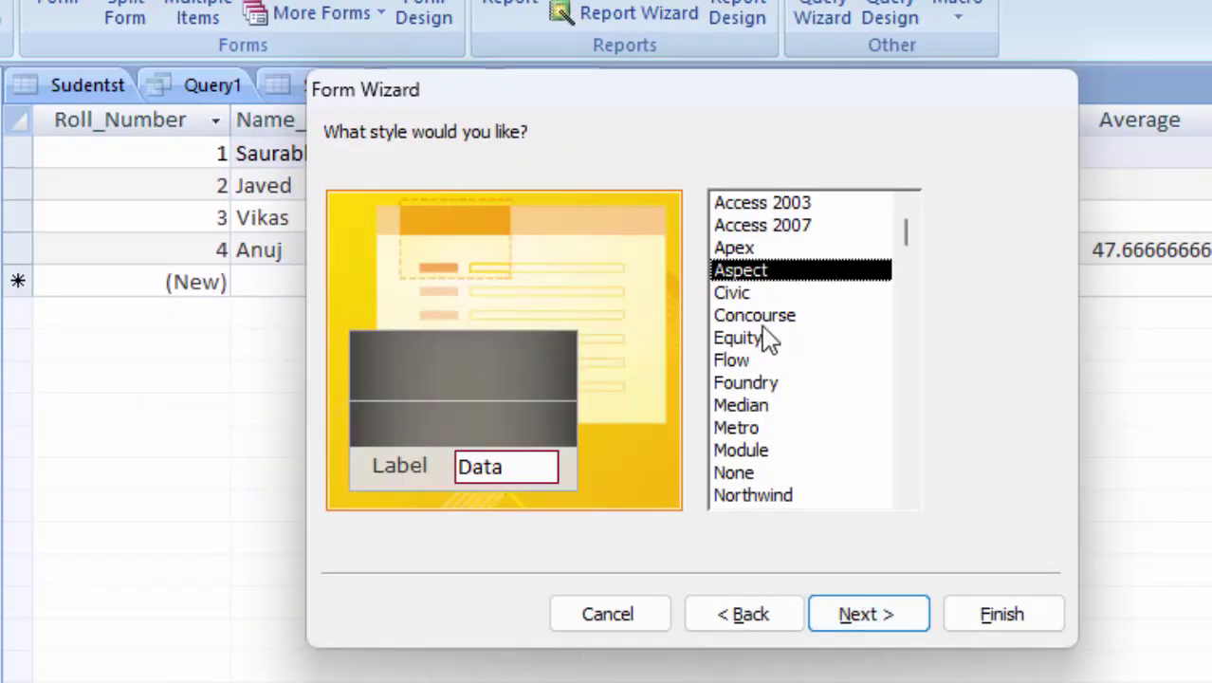
{"action": "left_click", "coordinate": [741, 406]}
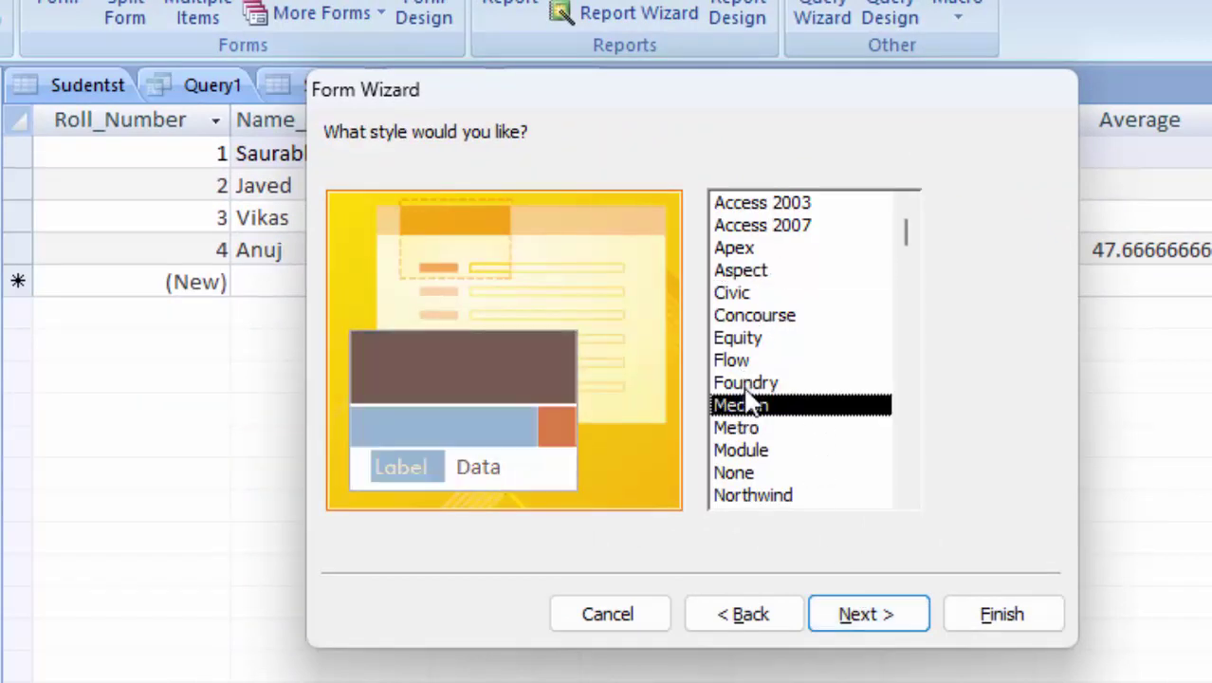
{"action": "left_click", "coordinate": [860, 616]}
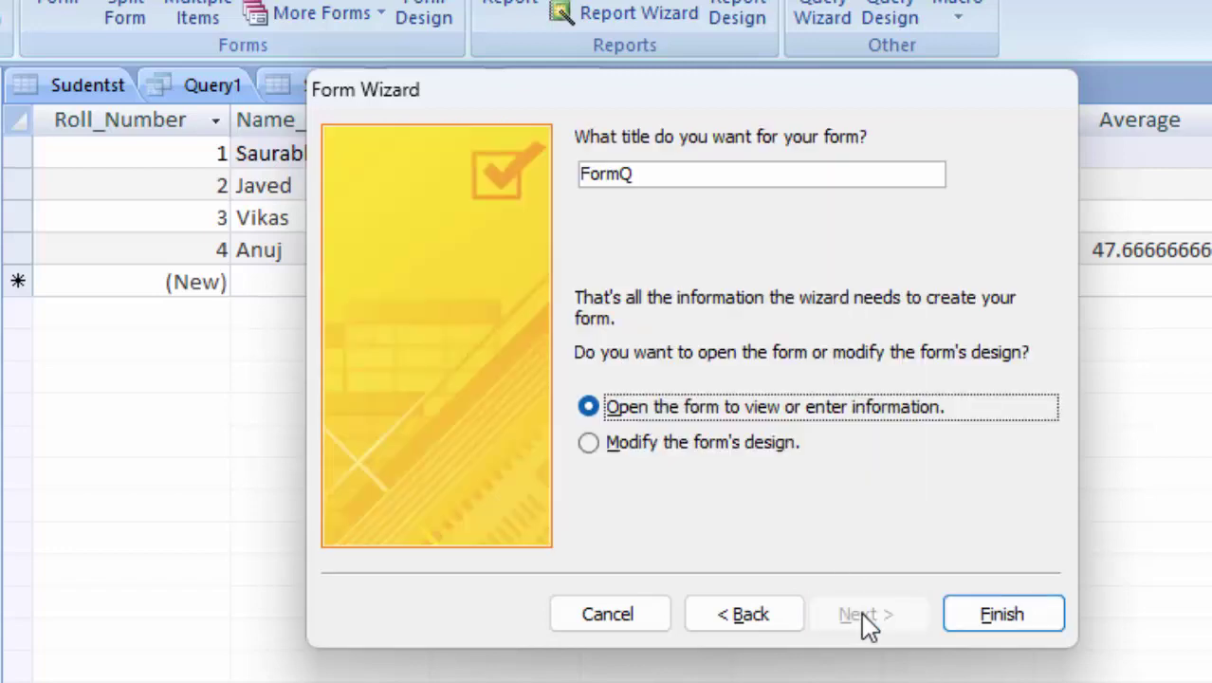
{"action": "left_click", "coordinate": [707, 446]}
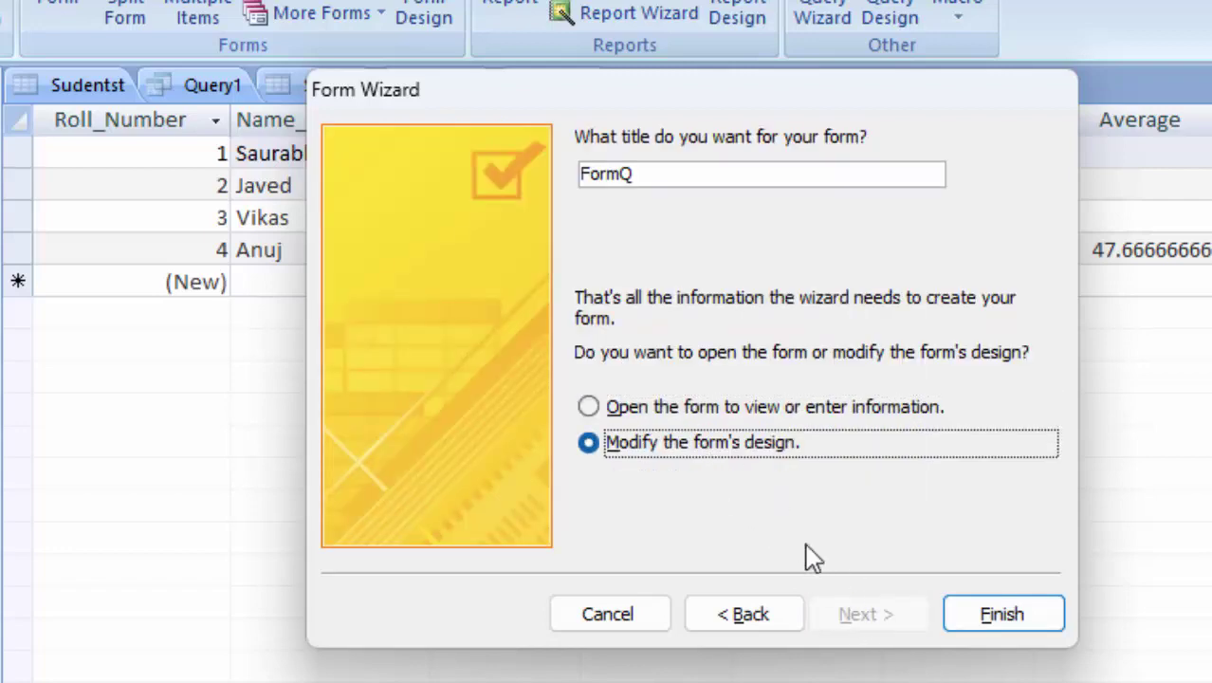
{"action": "left_click", "coordinate": [1002, 615]}
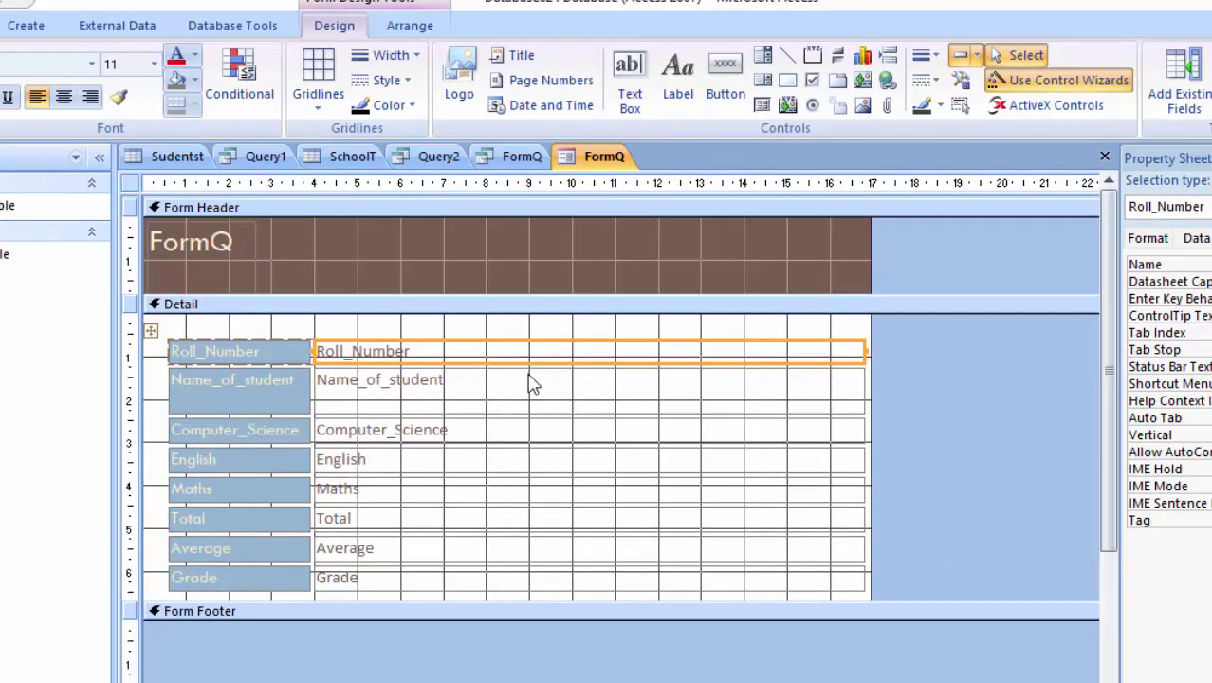
- Delete the FormQ header title, narrow the field boxes, and make the Detail section taller
{"action": "left_click", "coordinate": [425, 334]}
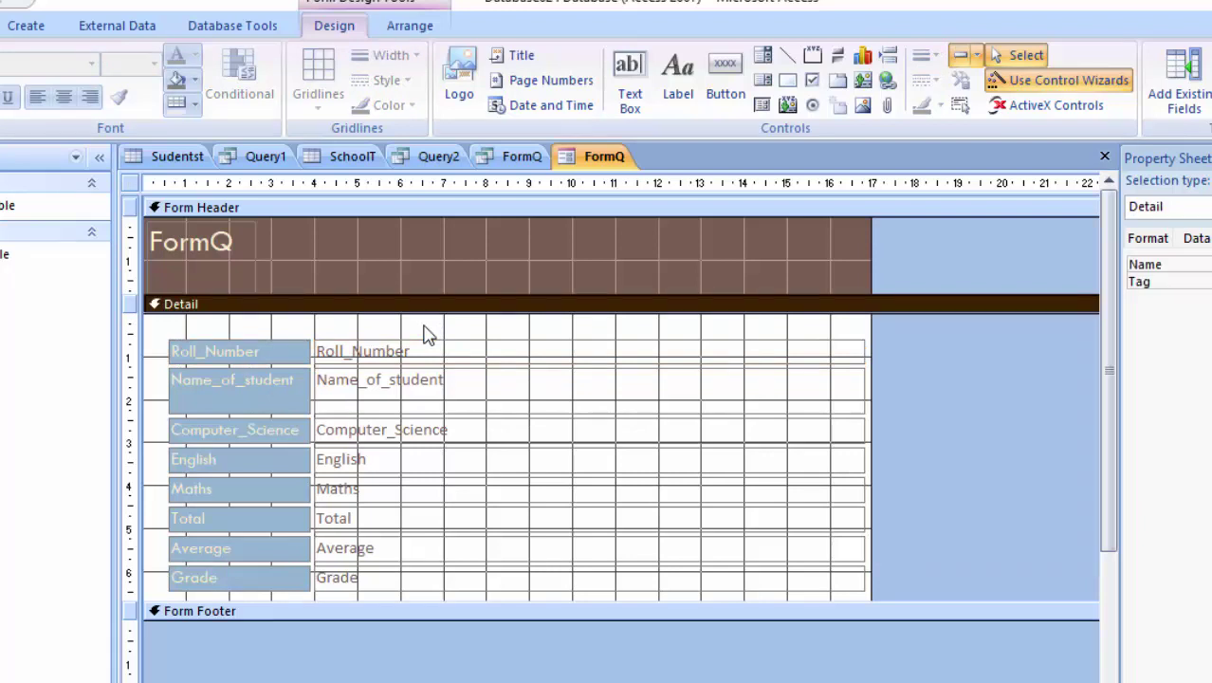
{"action": "left_click", "coordinate": [436, 337]}
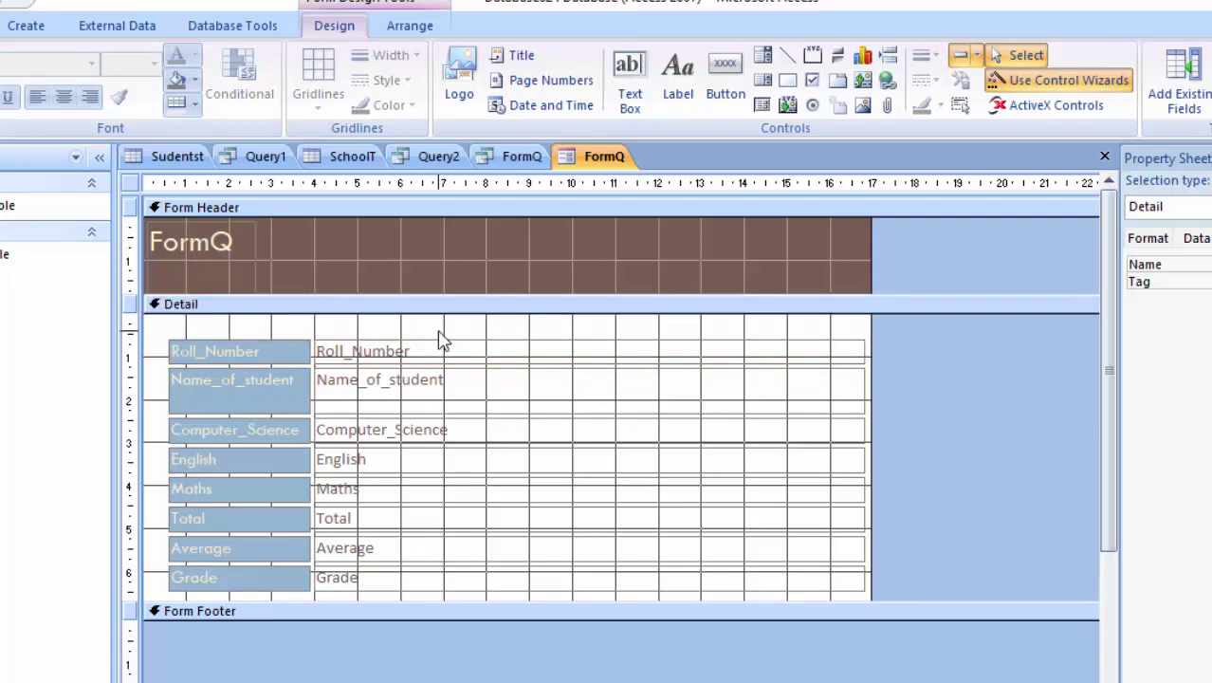
{"action": "left_click", "coordinate": [439, 338]}
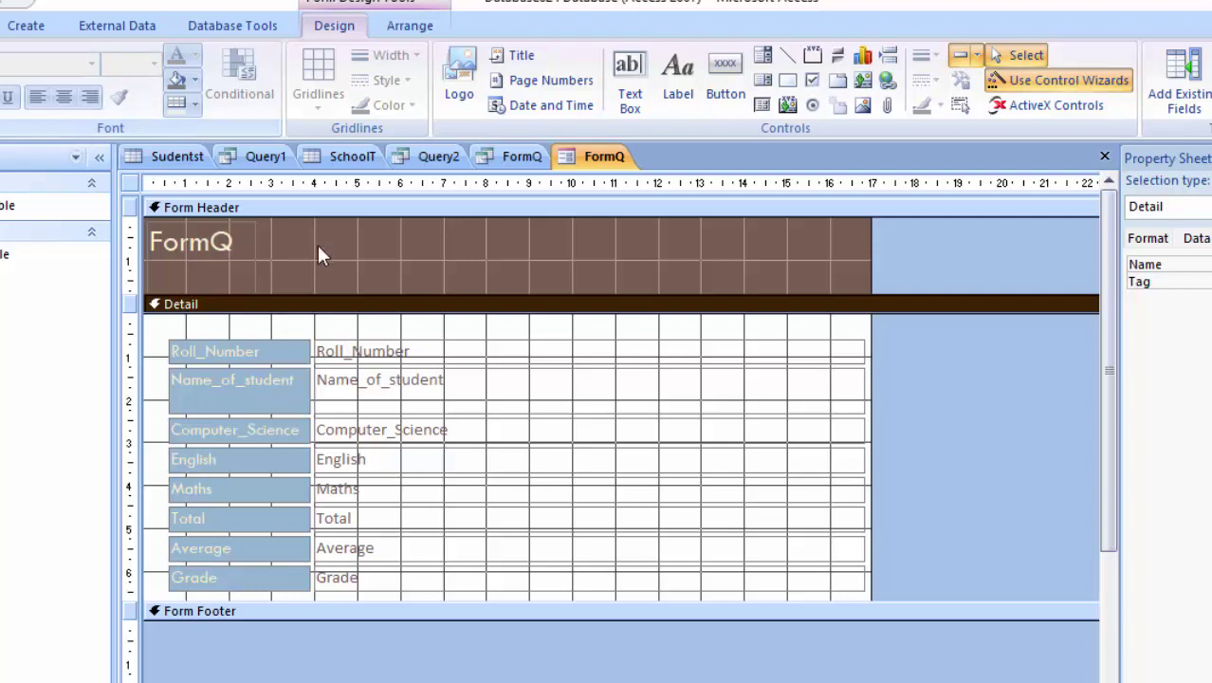
{"action": "left_click", "coordinate": [254, 258]}
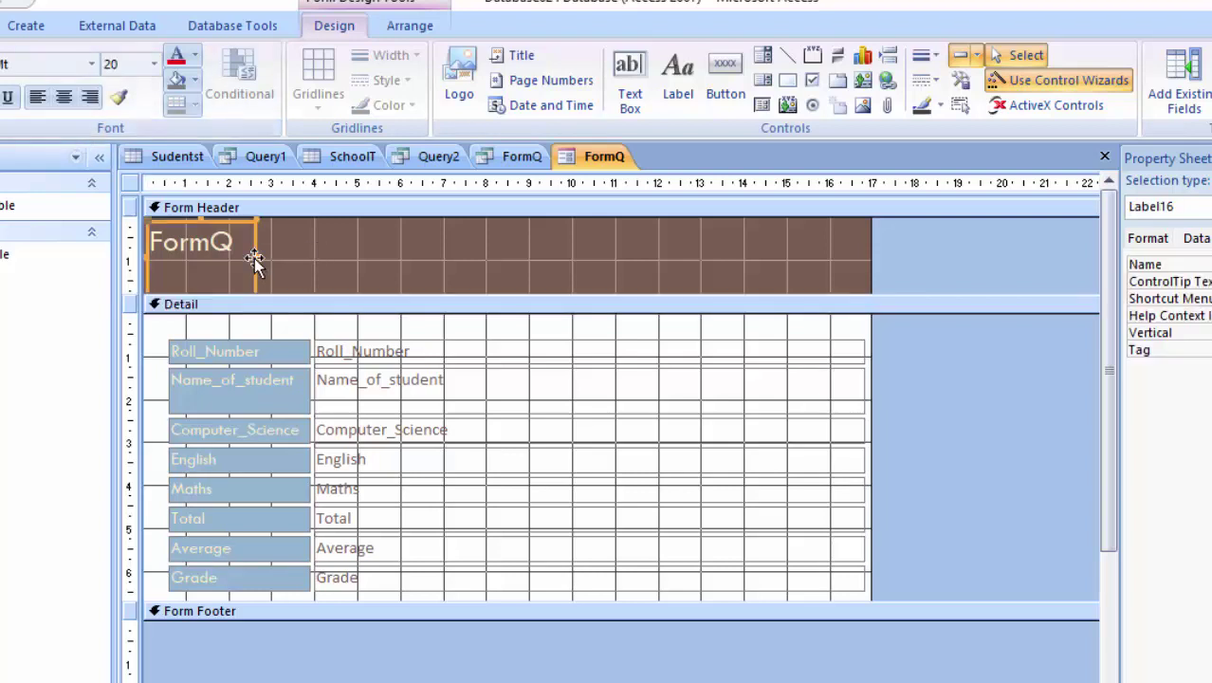
{"action": "key", "text": "Delete"}
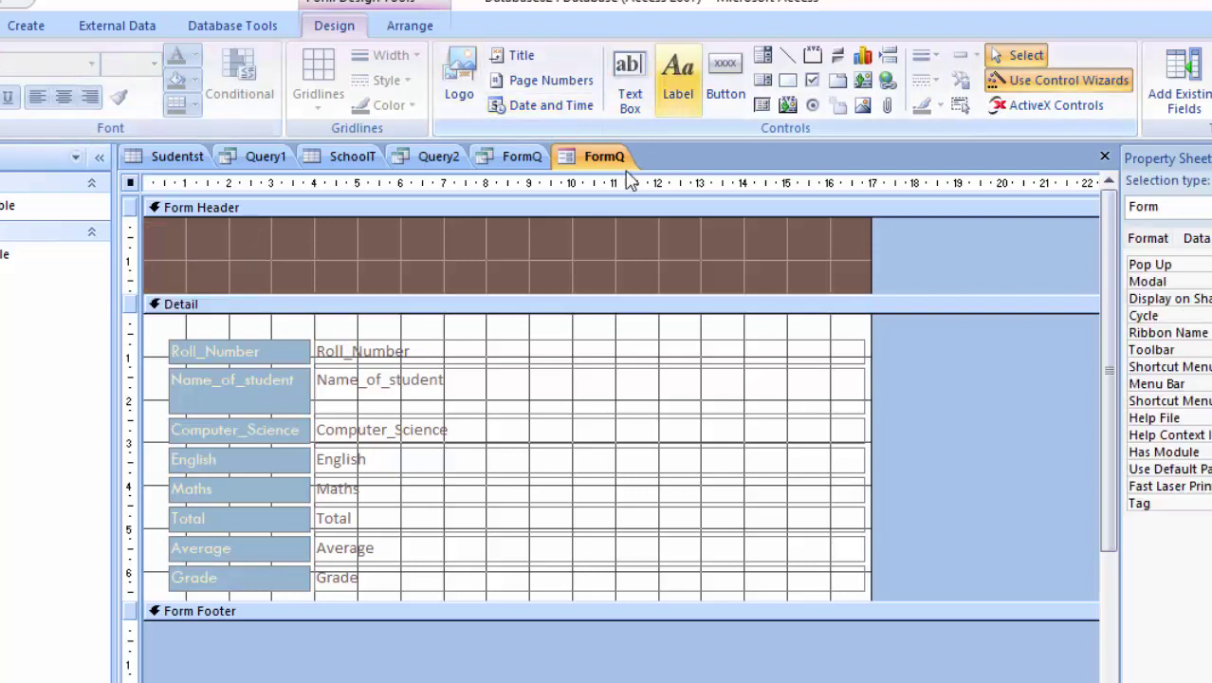
{"action": "left_click", "coordinate": [525, 347]}
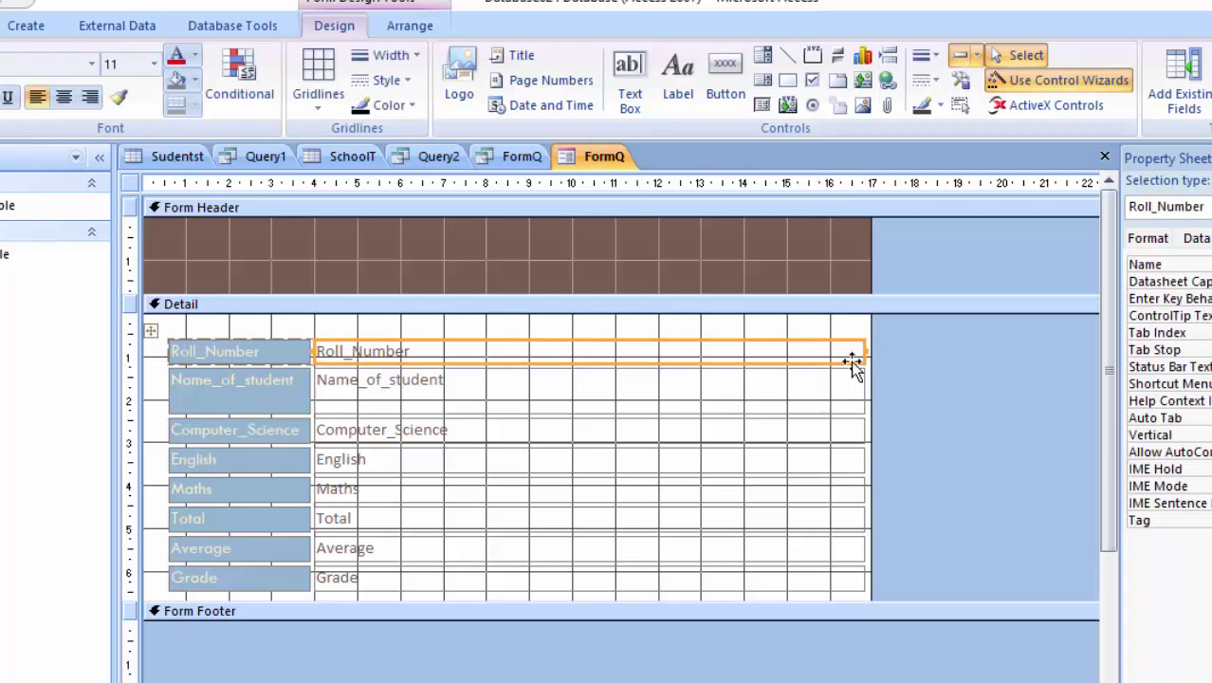
{"action": "mouse_move", "coordinate": [863, 353]}
{"action": "left_mouse_down"}
{"action": "mouse_move", "coordinate": [584, 398]}
{"action": "mouse_move", "coordinate": [574, 417]}
{"action": "left_mouse_up"}
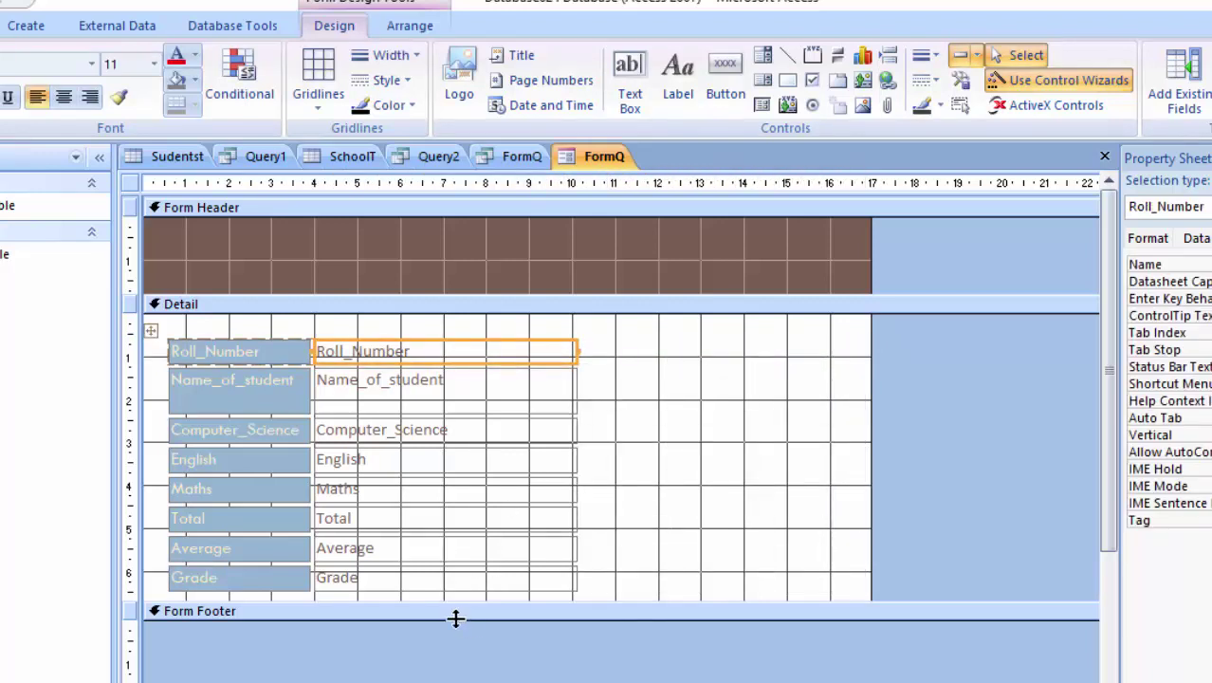
{"action": "left_click_drag", "start_coordinate": [474, 607], "coordinate": [476, 654]}
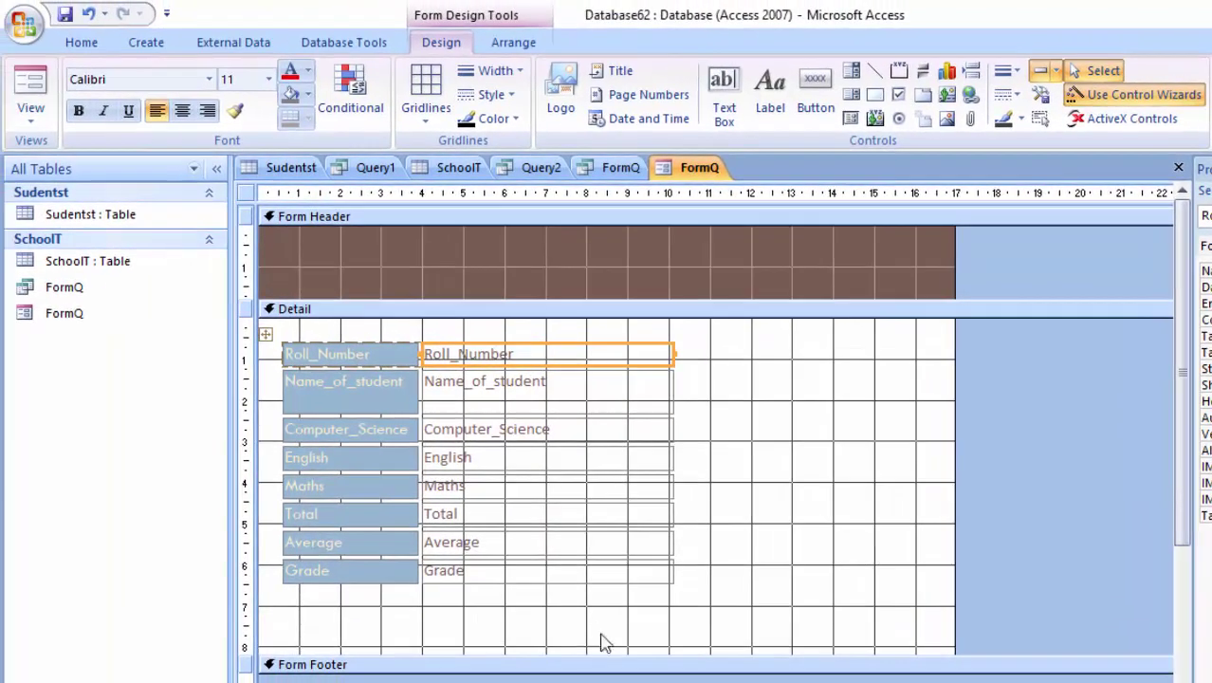
- Give all field labels and boxes Both gridlines in black and extend the Detail section
{"action": "left_click_drag", "start_coordinate": [645, 617], "coordinate": [289, 338]}
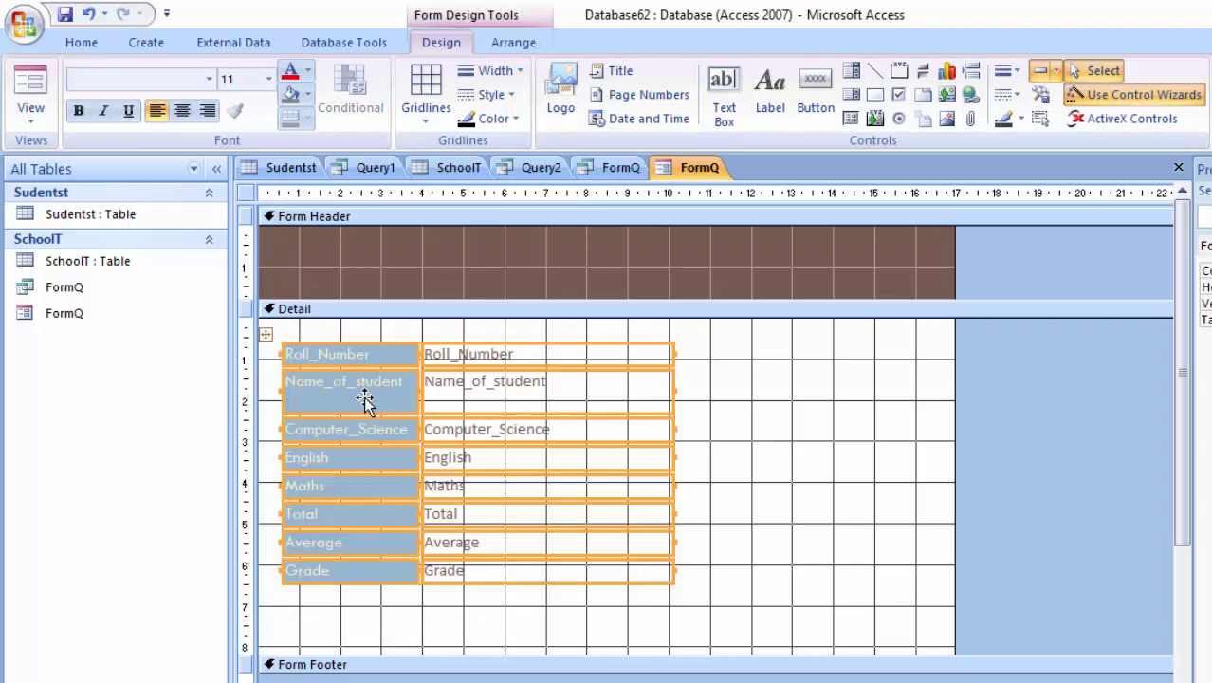
{"action": "left_click", "coordinate": [428, 117]}
{"action": "left_click", "coordinate": [452, 164]}
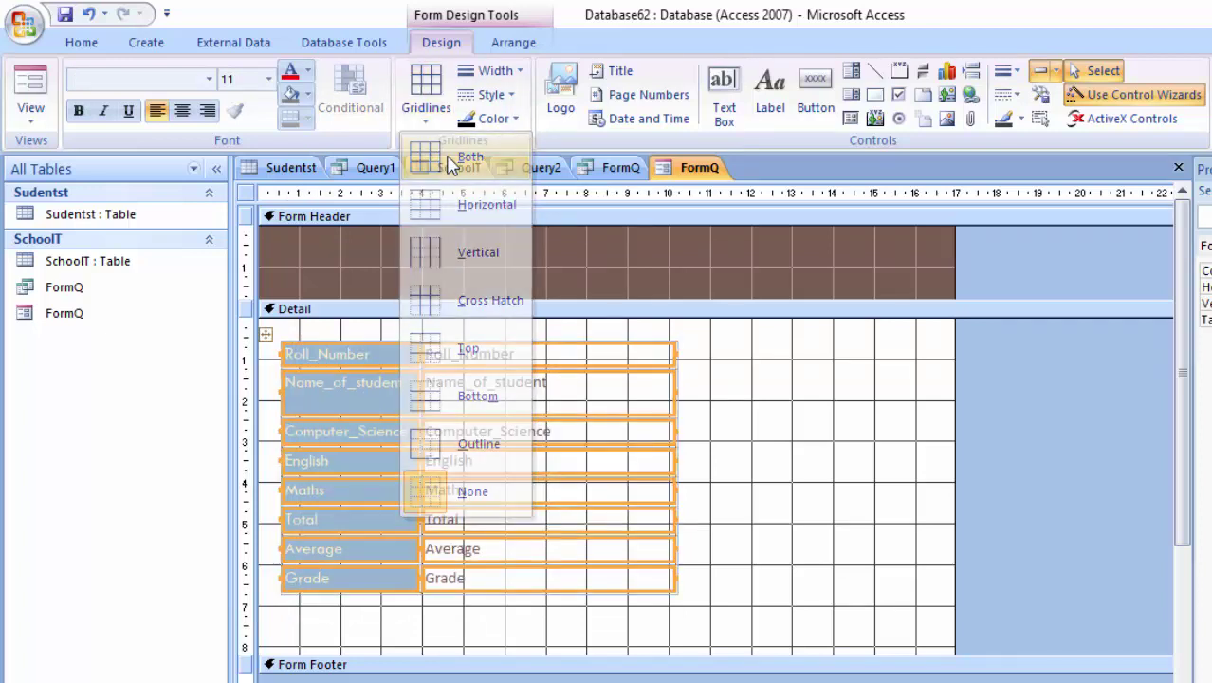
{"action": "left_click", "coordinate": [498, 118]}
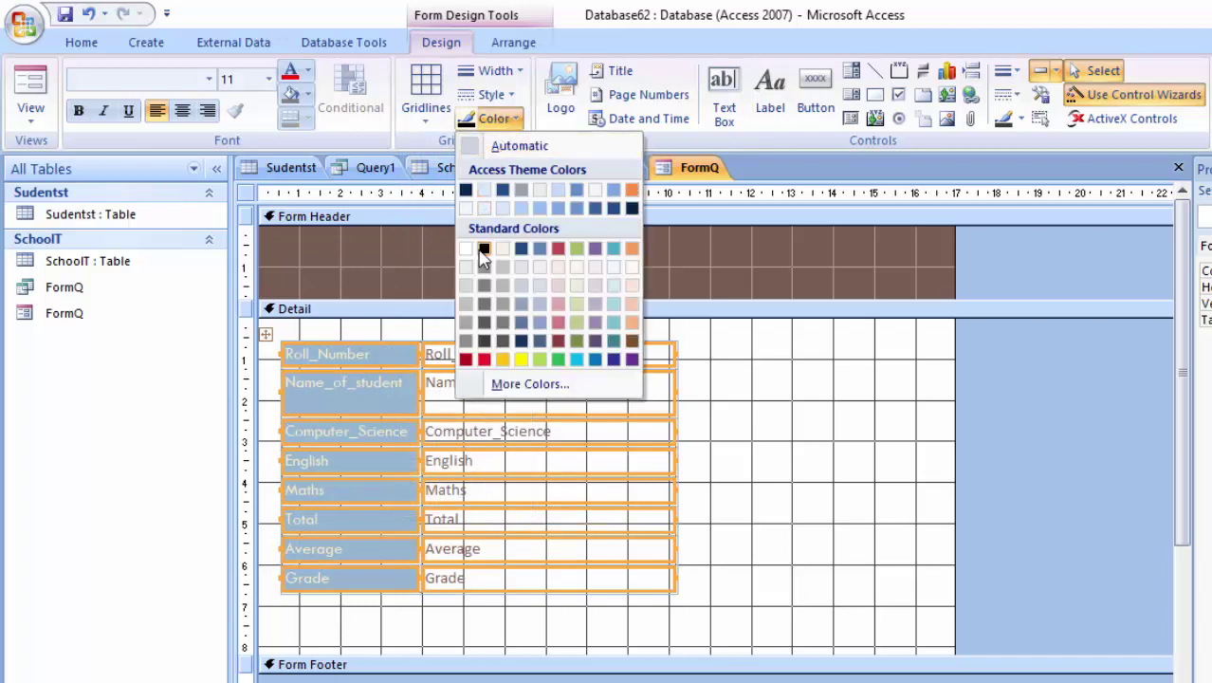
{"action": "left_click", "coordinate": [481, 250]}
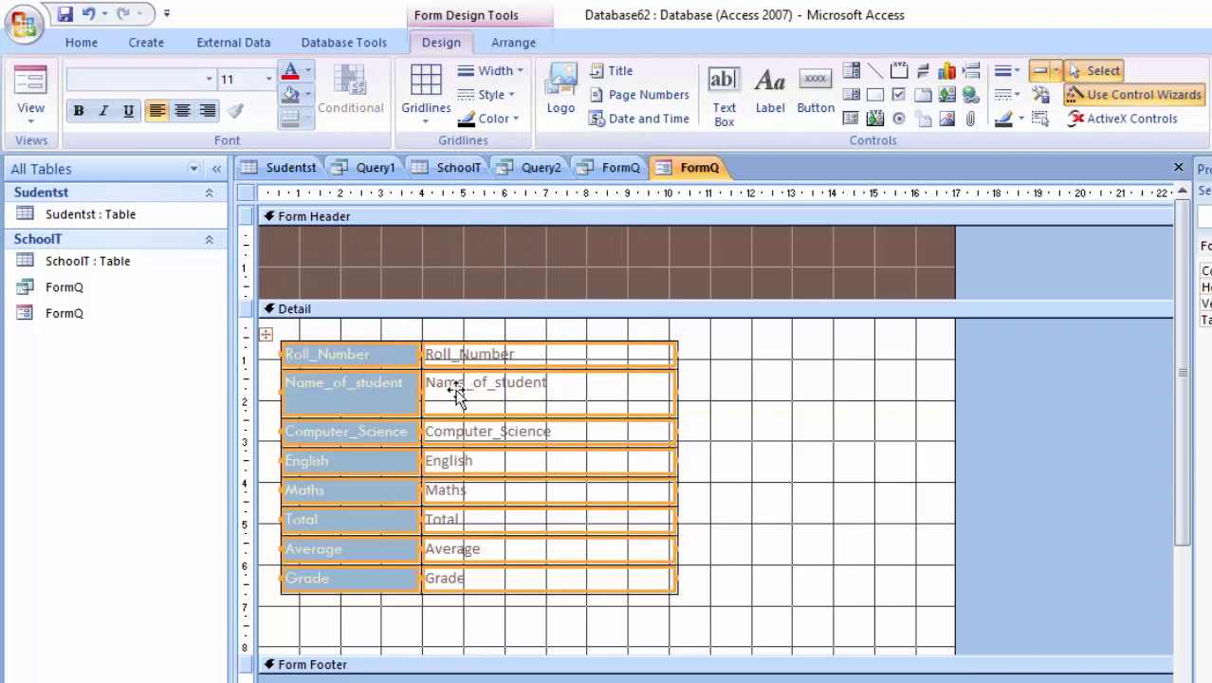
{"action": "left_click_drag", "start_coordinate": [506, 650], "coordinate": [508, 675]}
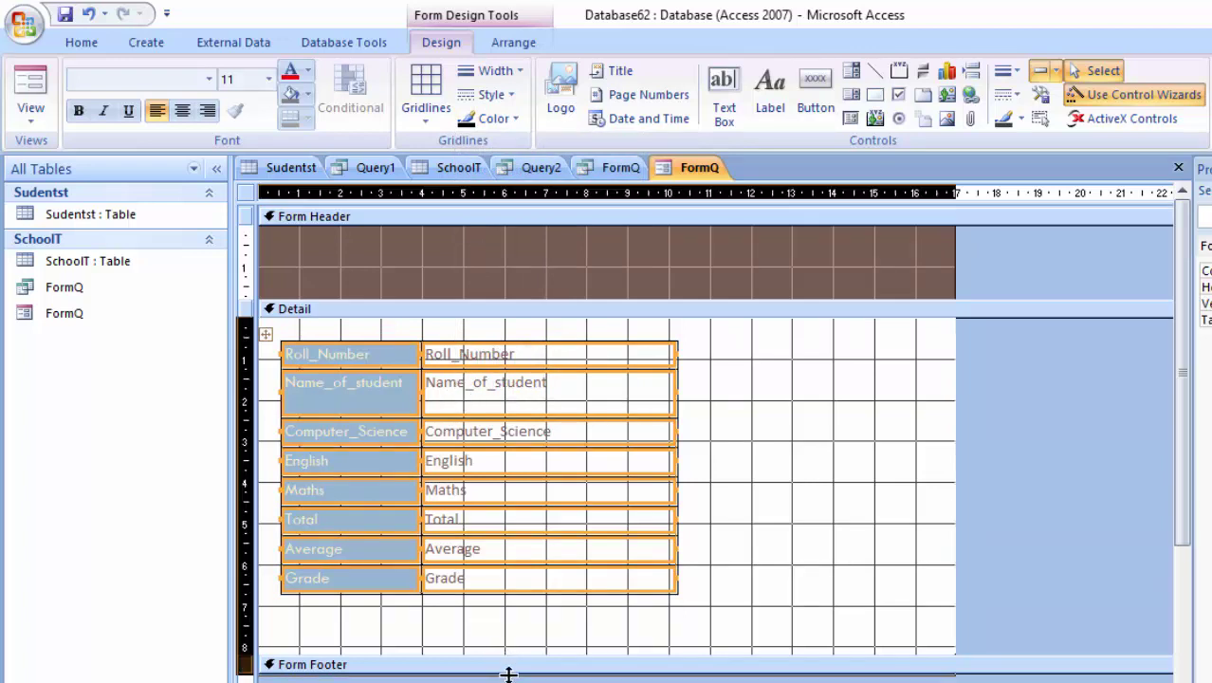
- Draw a header combo box that finds records by Roll_Number, labelled Roll_Number
{"action": "left_click", "coordinate": [851, 70]}
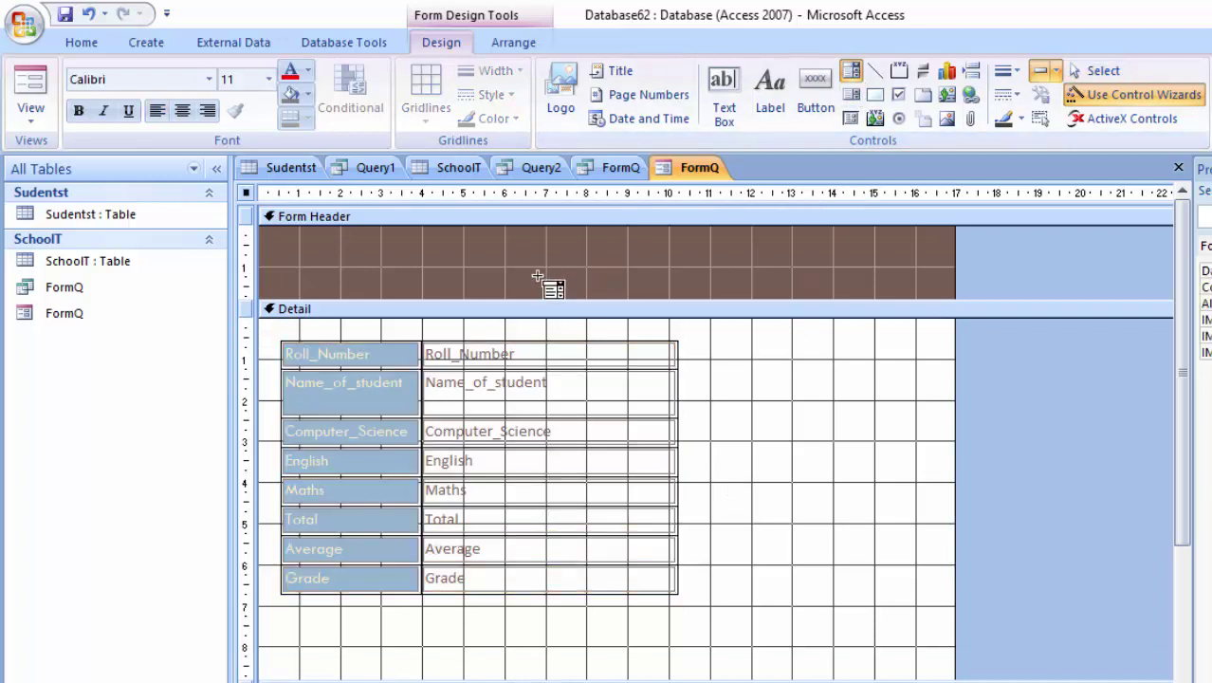
{"action": "left_click_drag", "start_coordinate": [533, 247], "coordinate": [681, 287]}
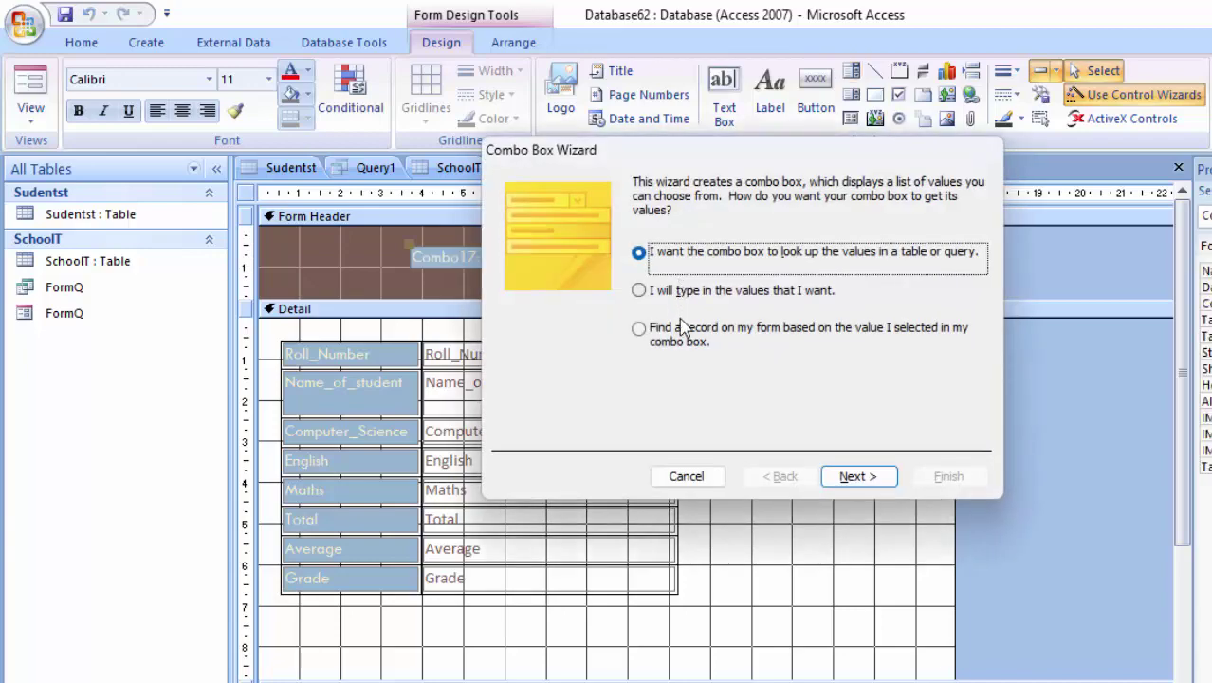
{"action": "left_click", "coordinate": [692, 339]}
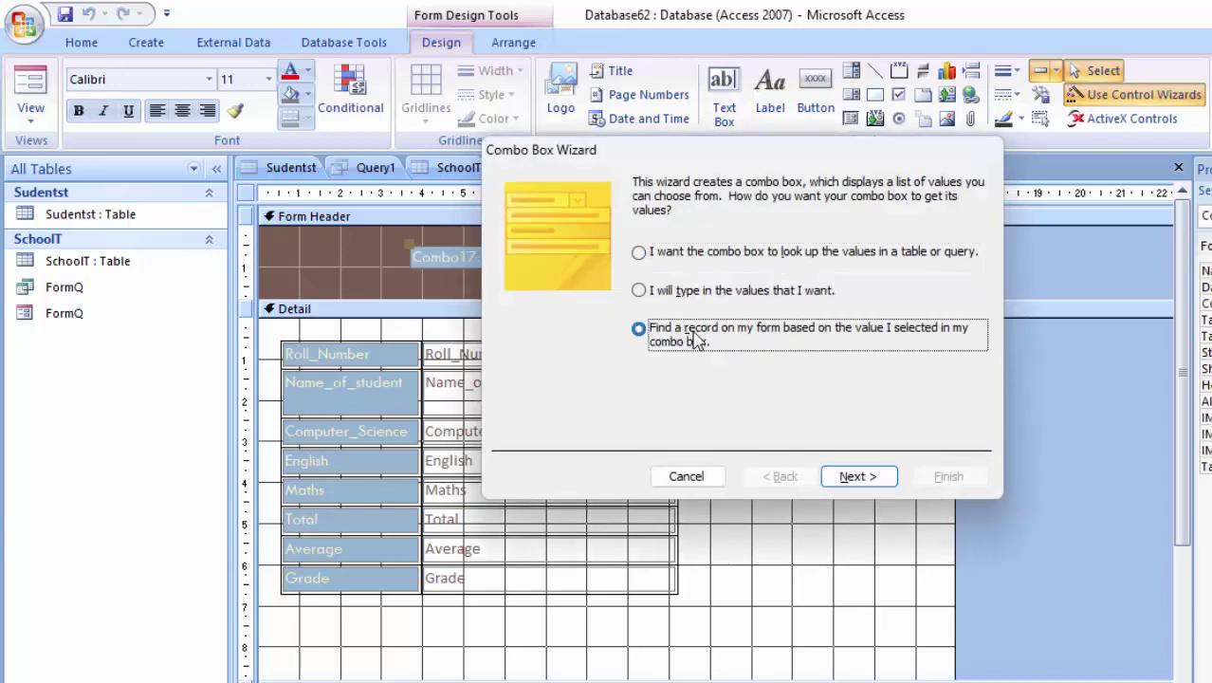
{"action": "left_click", "coordinate": [876, 489]}
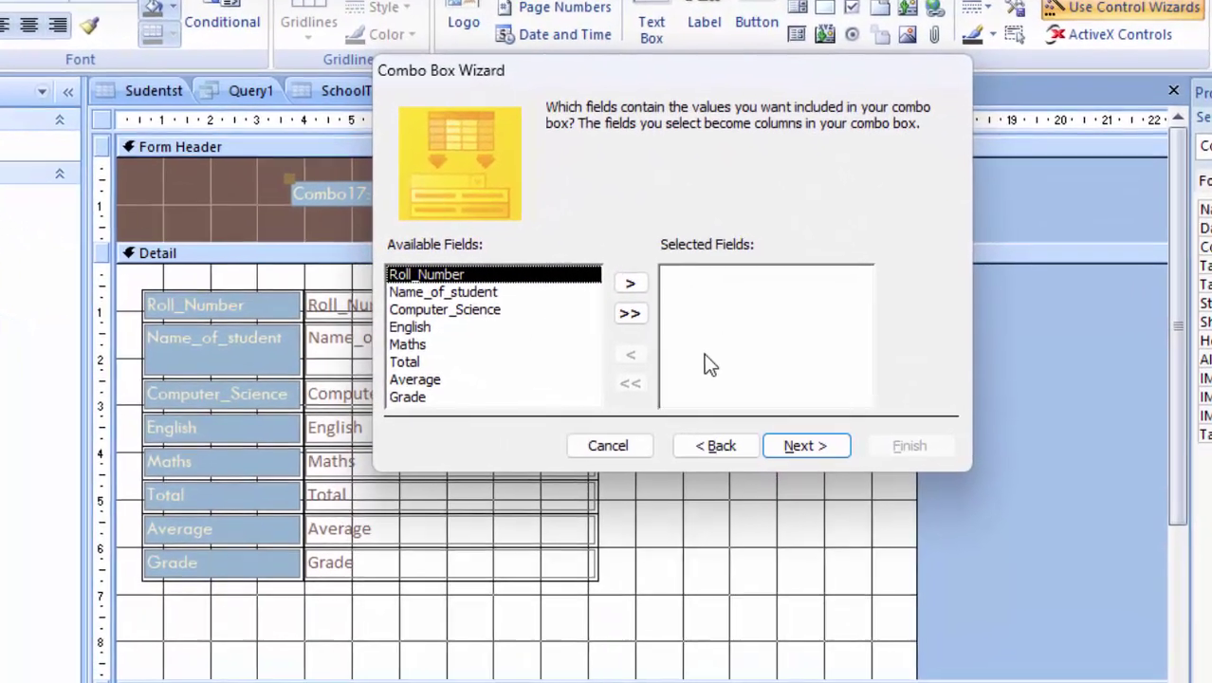
{"action": "left_click", "coordinate": [626, 282]}
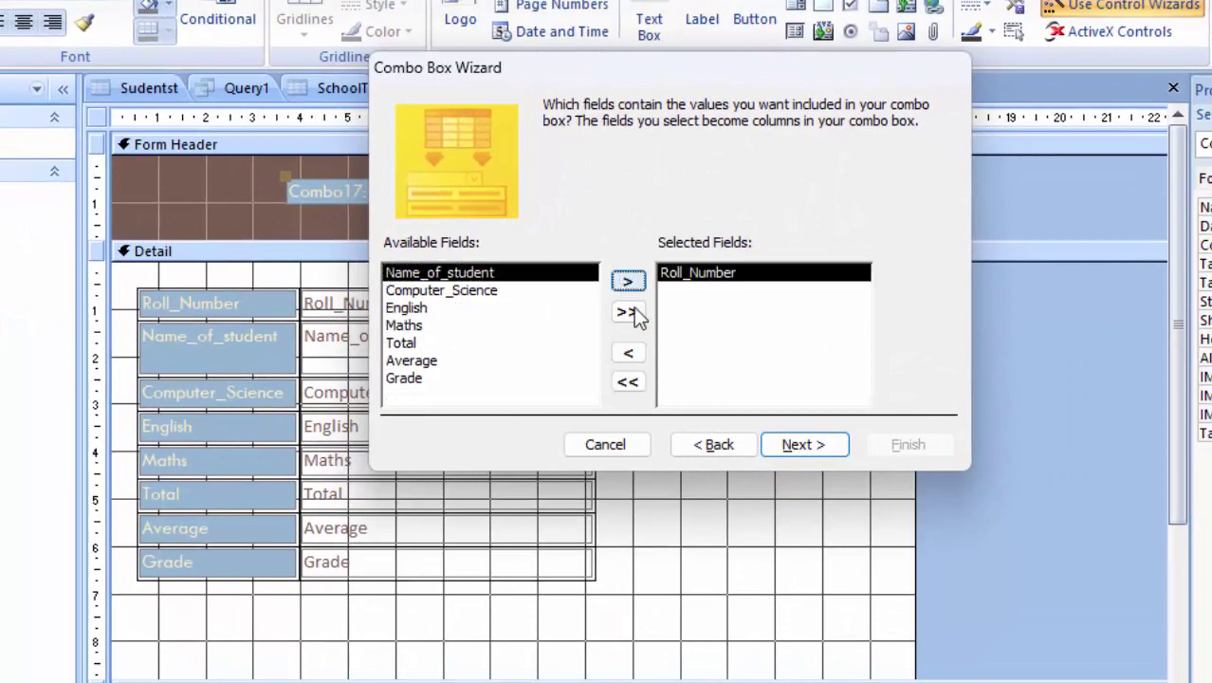
{"action": "left_click", "coordinate": [813, 443]}
{"action": "left_click", "coordinate": [809, 442]}
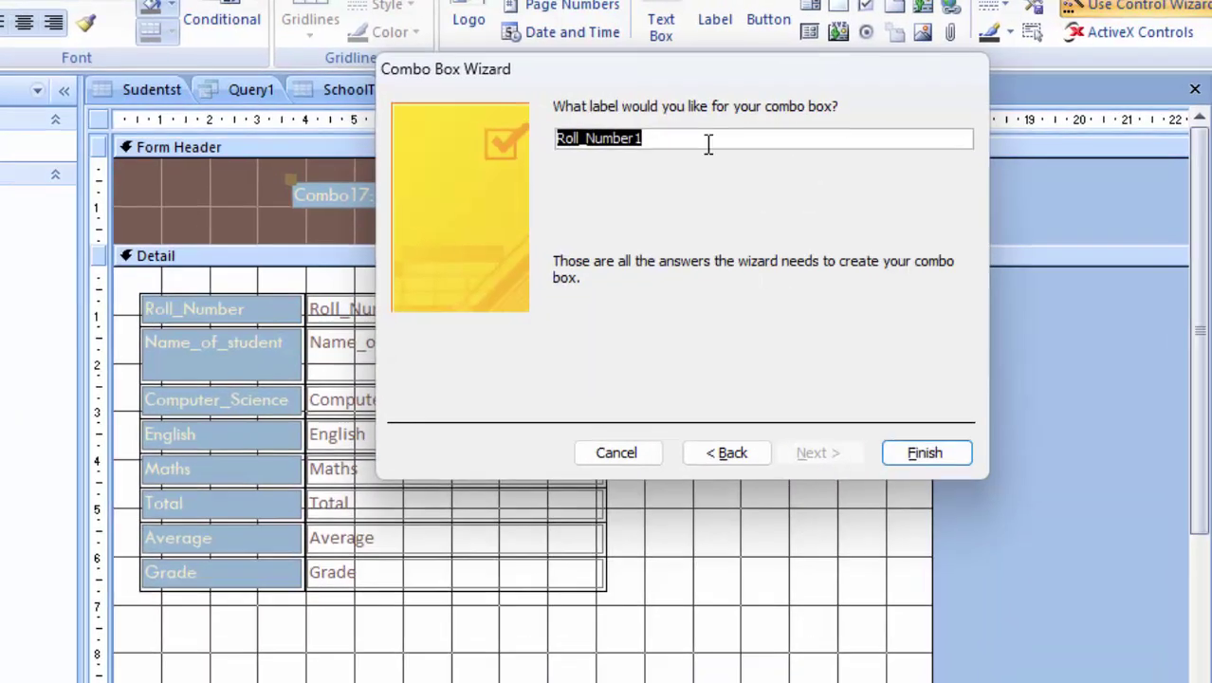
{"action": "key", "text": "BackSpace"}
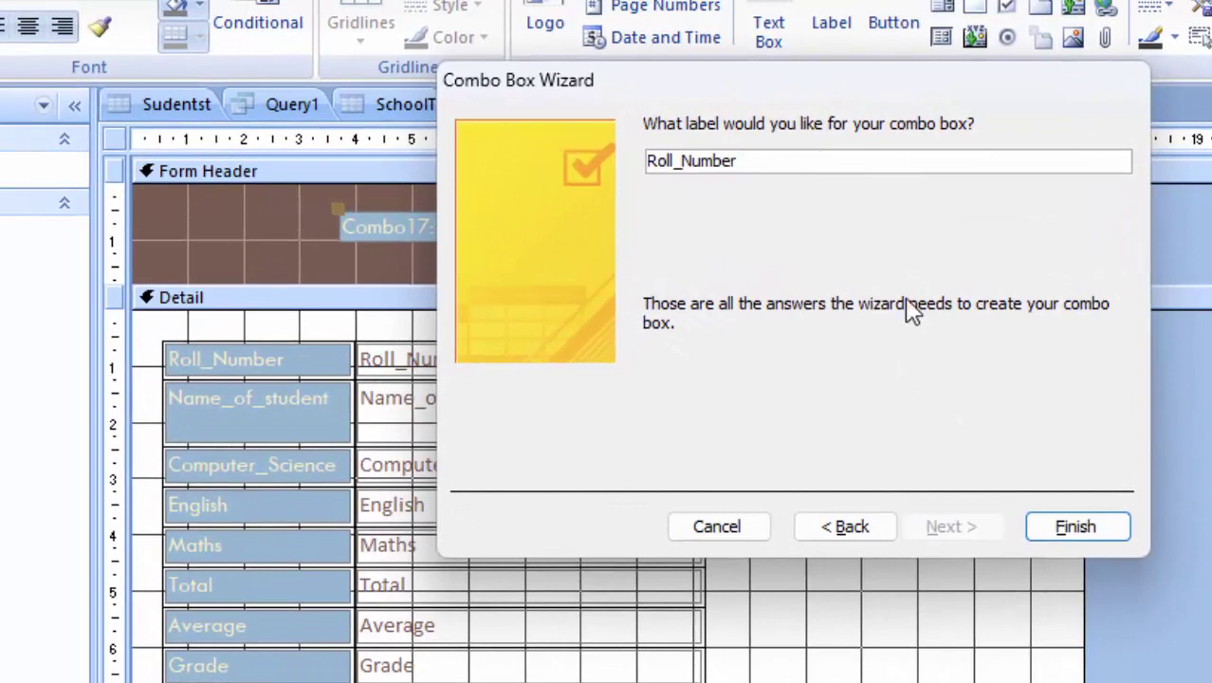
{"action": "left_click", "coordinate": [1105, 525]}
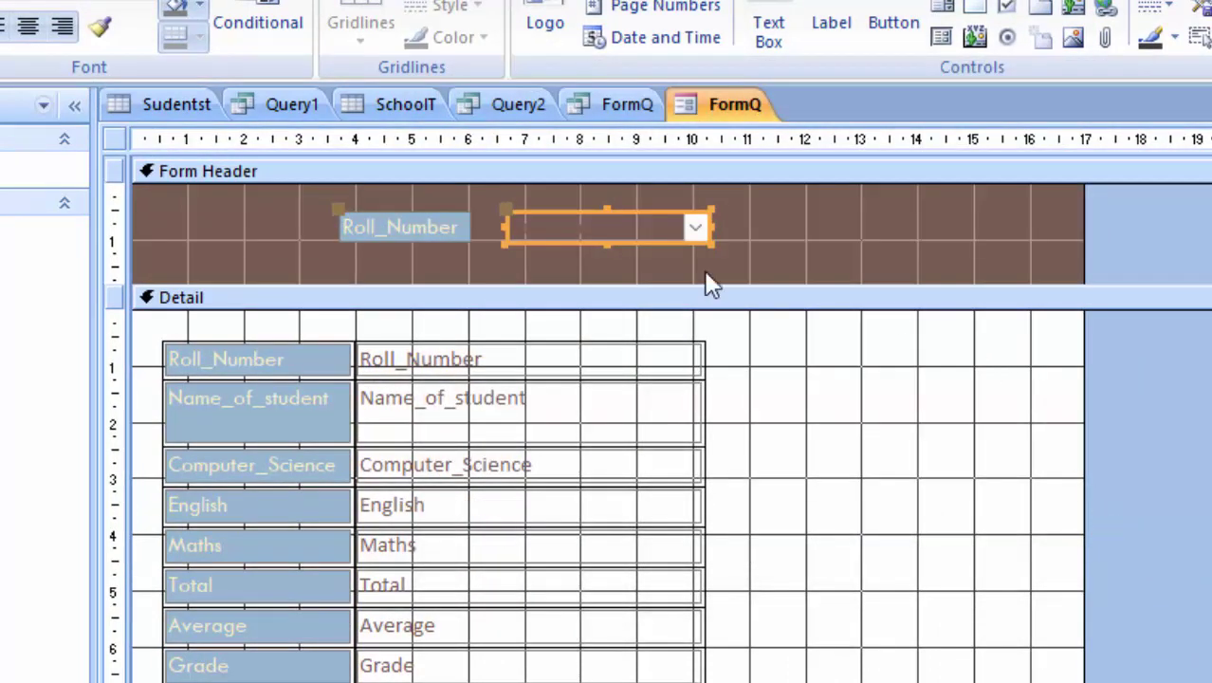
{"action": "left_click", "coordinate": [939, 254]}
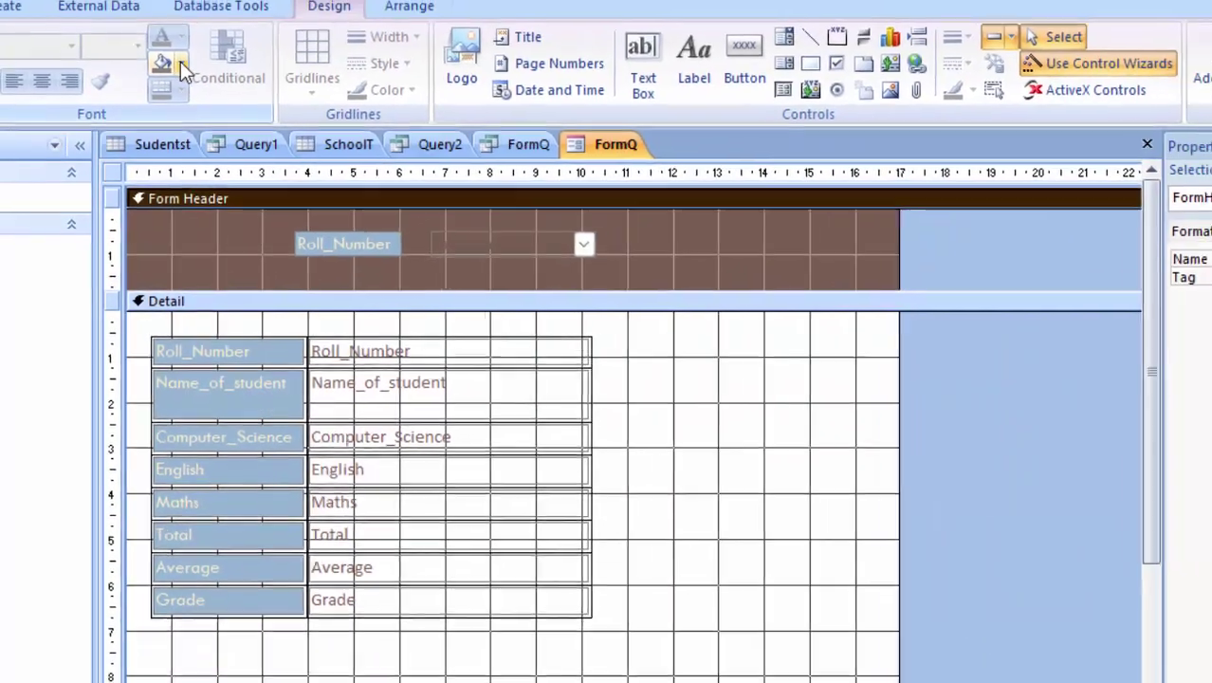
- Set the header background to light peach and make header and Detail text Automatic black
{"action": "left_click", "coordinate": [203, 5]}
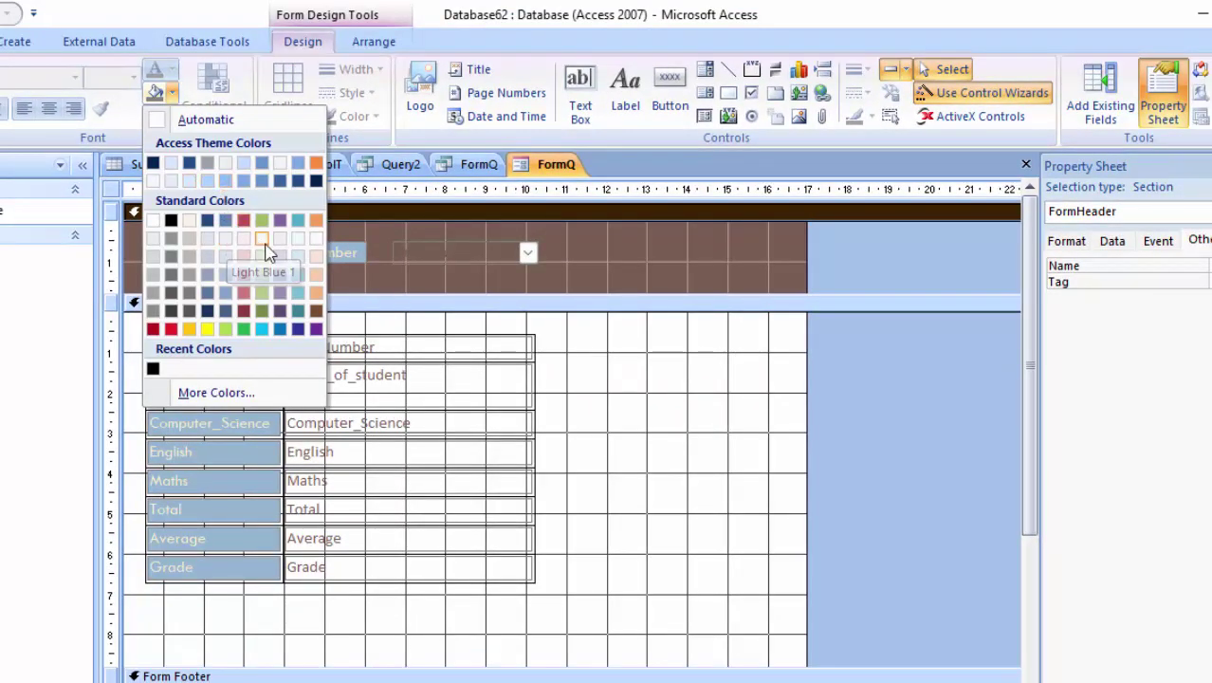
{"action": "left_click", "coordinate": [315, 260]}
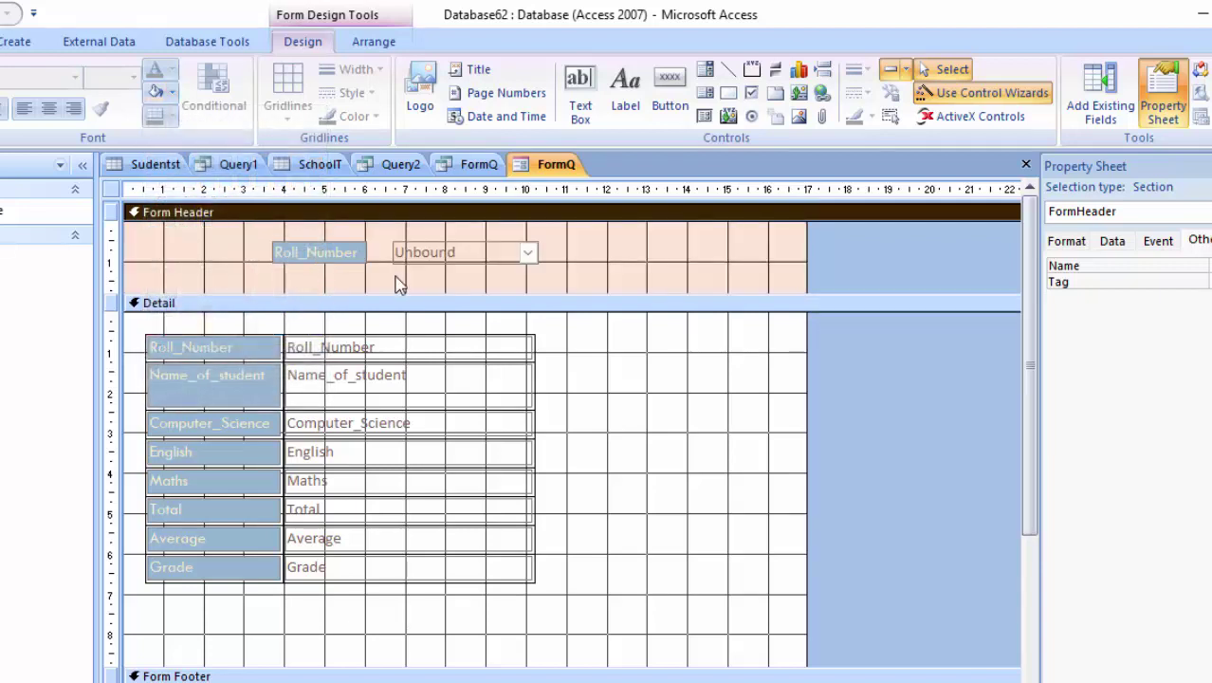
{"action": "left_click_drag", "start_coordinate": [565, 291], "coordinate": [267, 249]}
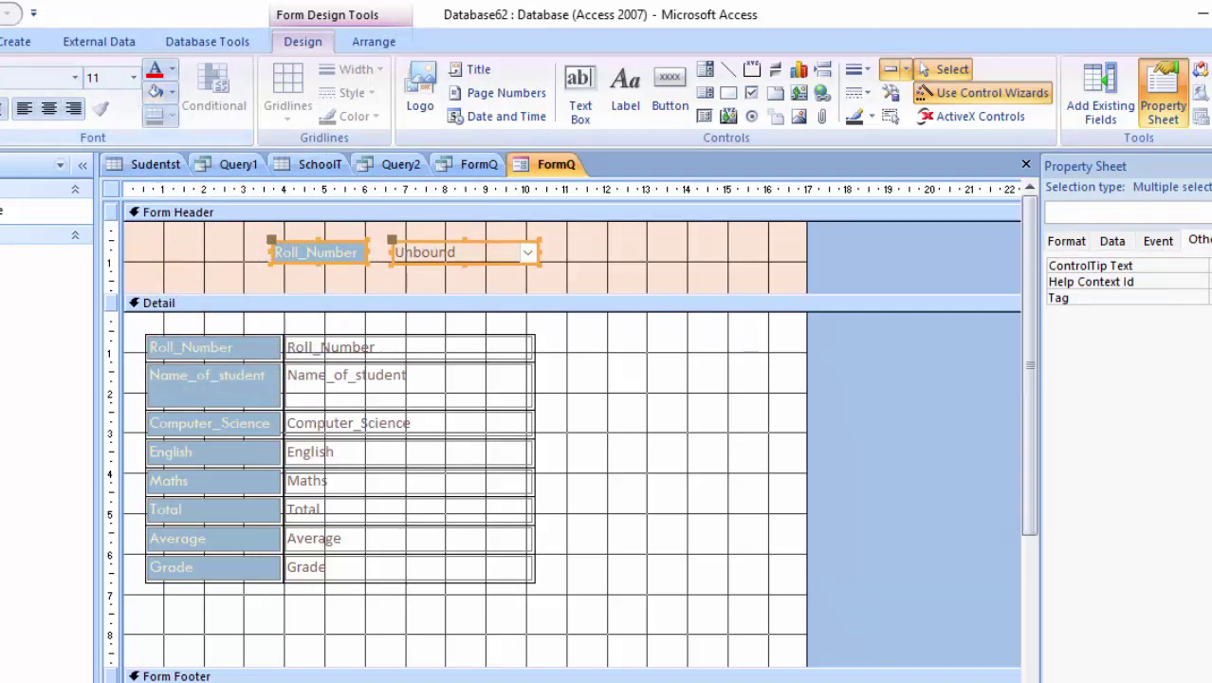
{"action": "left_click", "coordinate": [171, 70]}
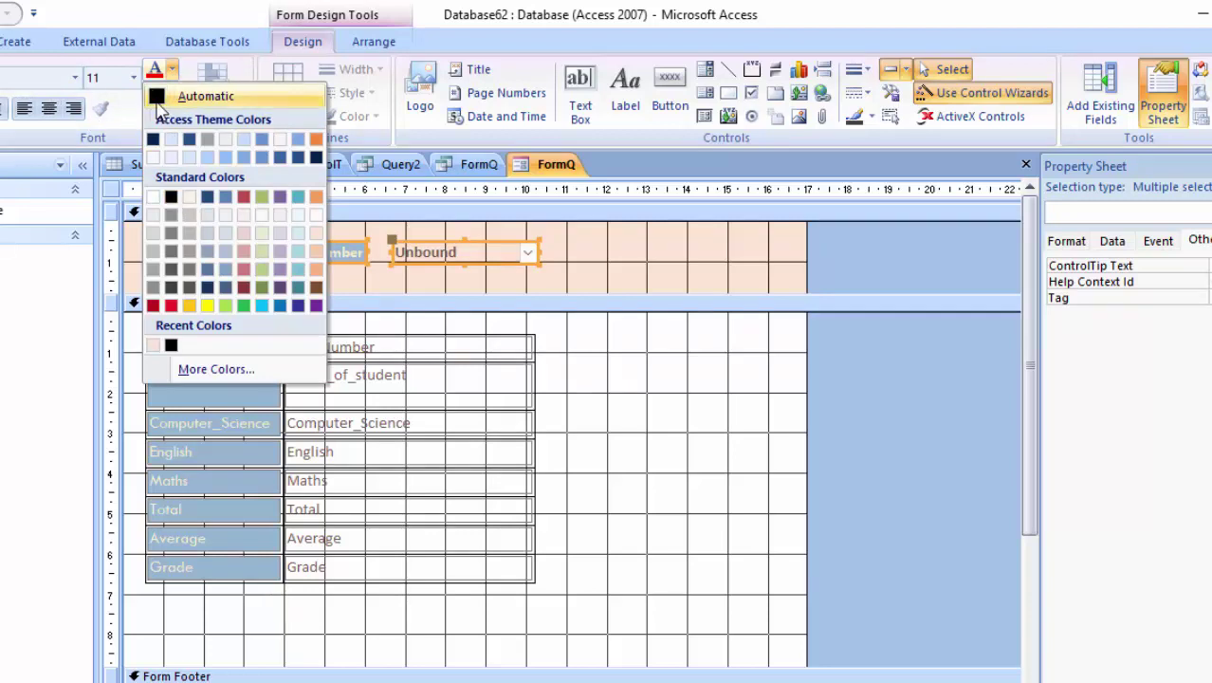
{"action": "left_click", "coordinate": [158, 99]}
{"action": "left_click_drag", "start_coordinate": [477, 628], "coordinate": [176, 329]}
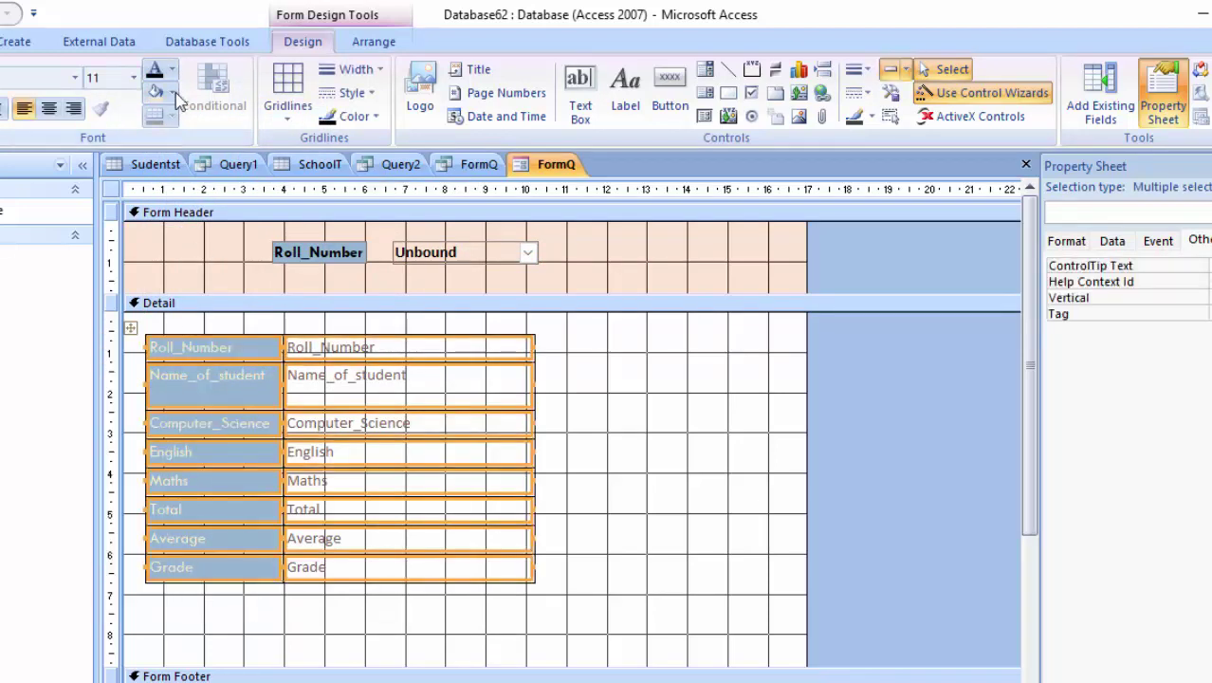
{"action": "left_click", "coordinate": [155, 70]}
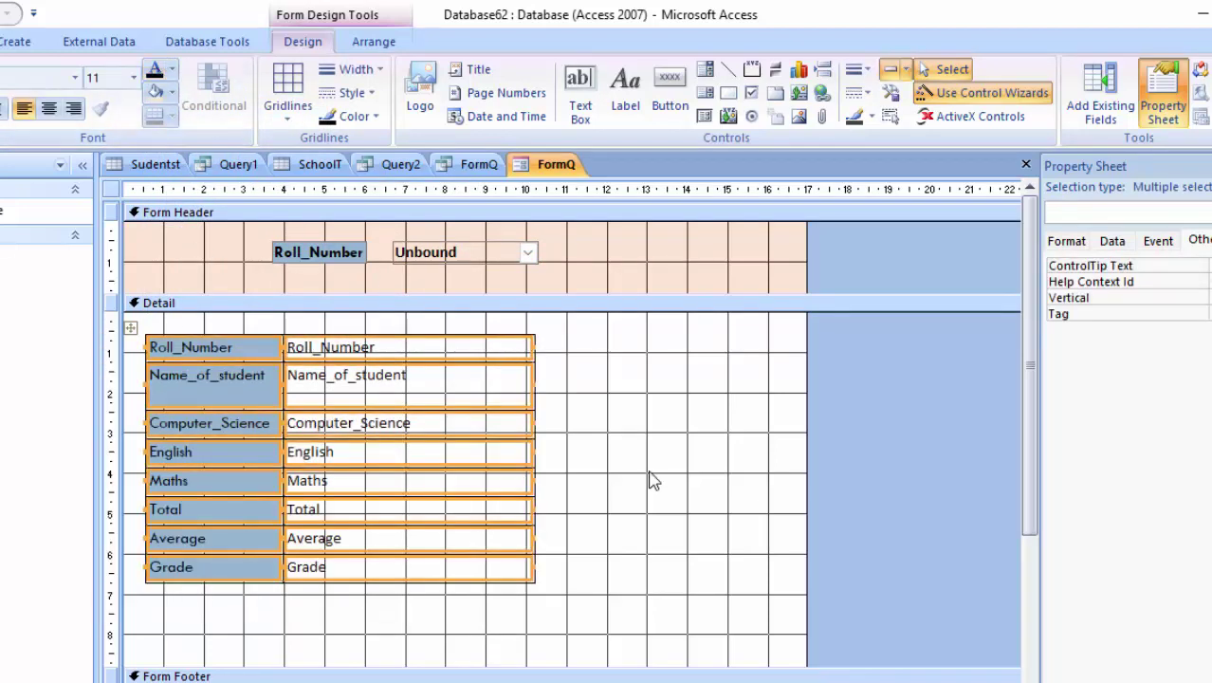
- Draw a button under Grade using Record Operations > Delete Record with a text caption
{"action": "left_click", "coordinate": [669, 90]}
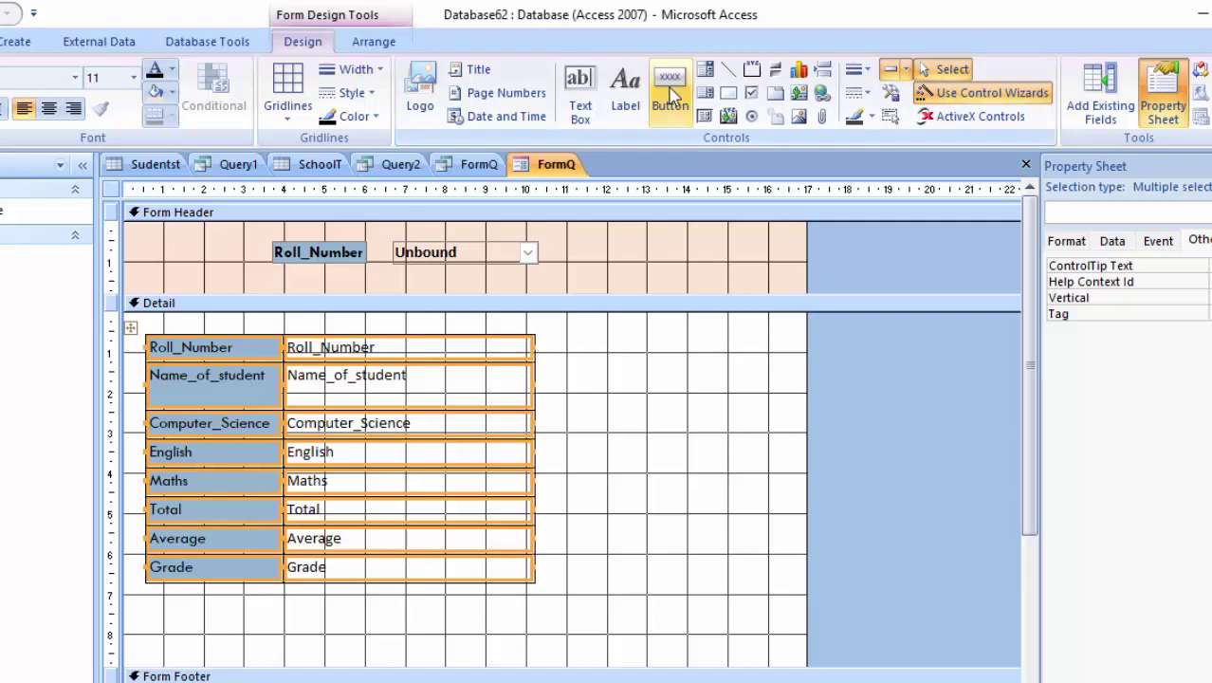
{"action": "left_click_drag", "start_coordinate": [321, 602], "coordinate": [469, 630]}
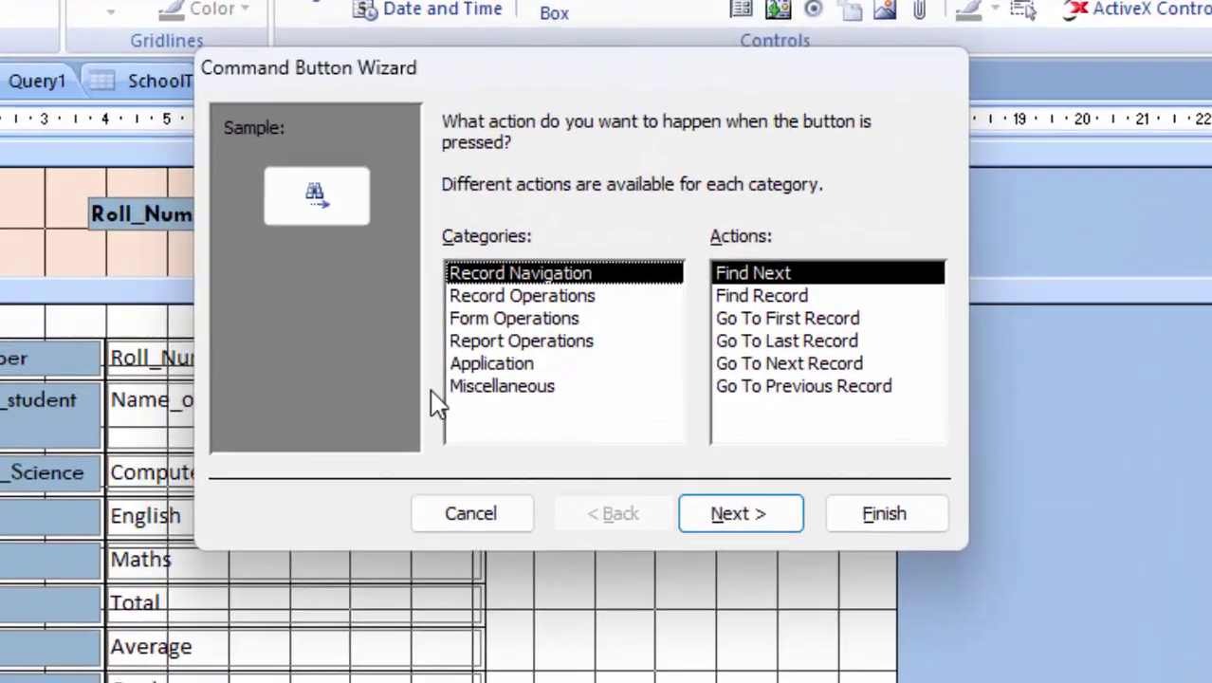
{"action": "left_click", "coordinate": [565, 298]}
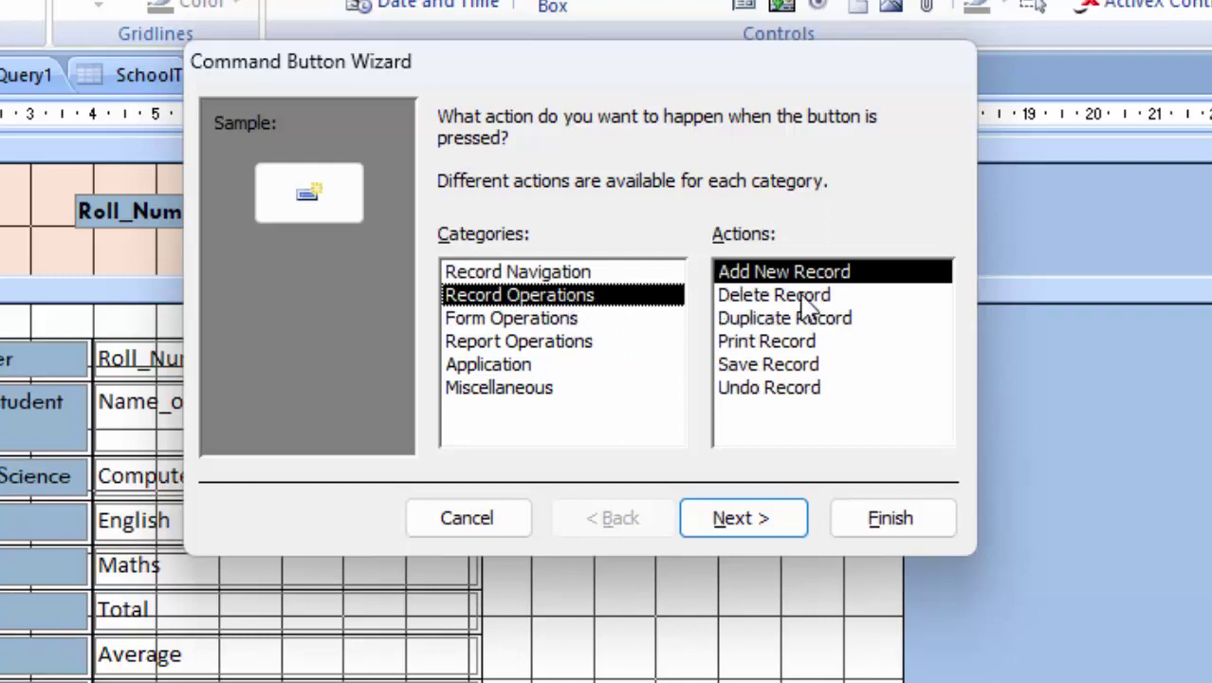
{"action": "left_click", "coordinate": [803, 298]}
{"action": "left_click", "coordinate": [773, 523]}
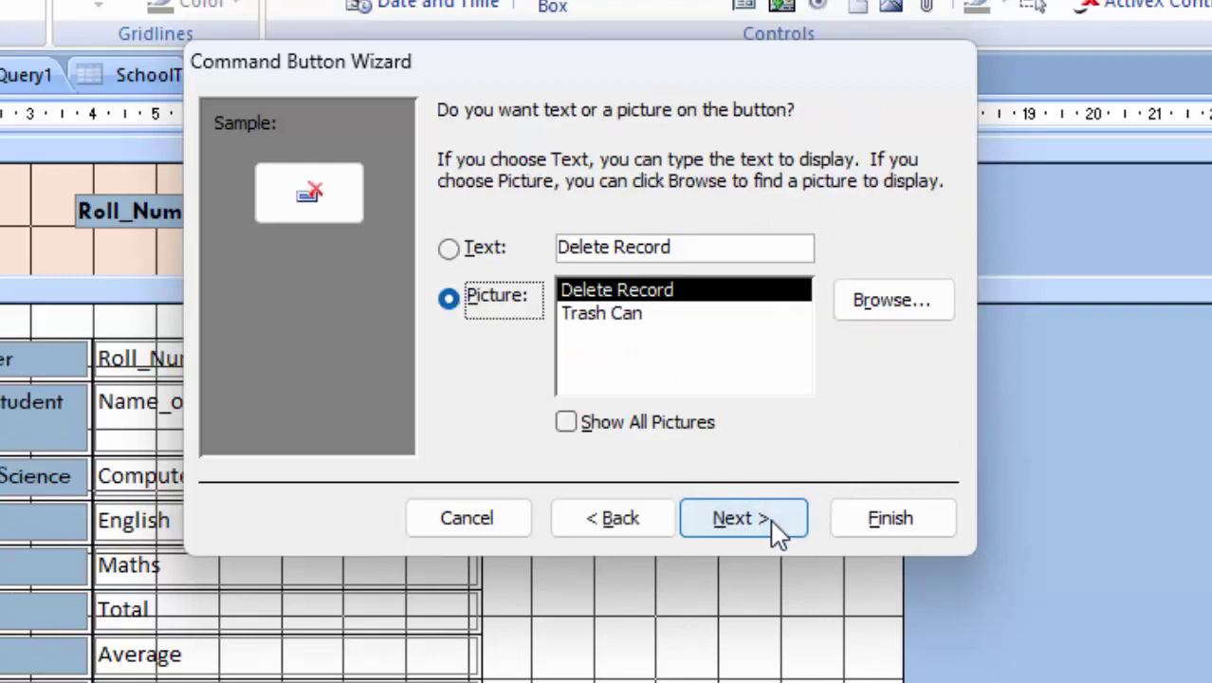
{"action": "left_click", "coordinate": [448, 248]}
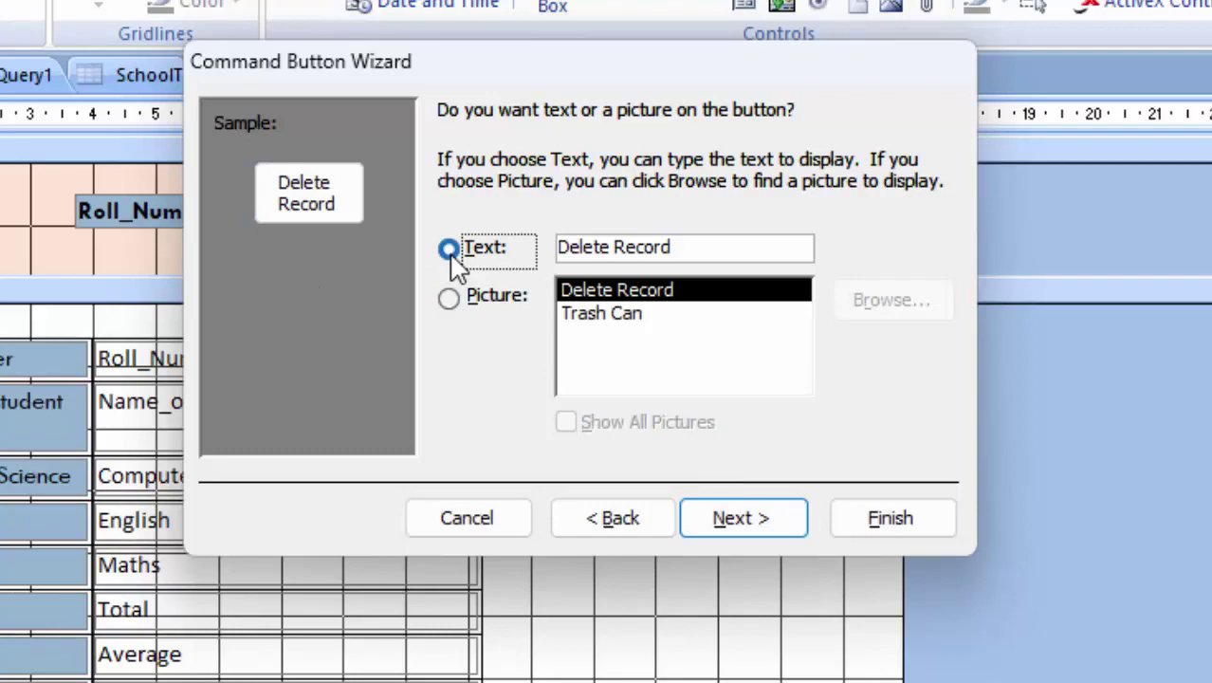
{"action": "left_click", "coordinate": [746, 517]}
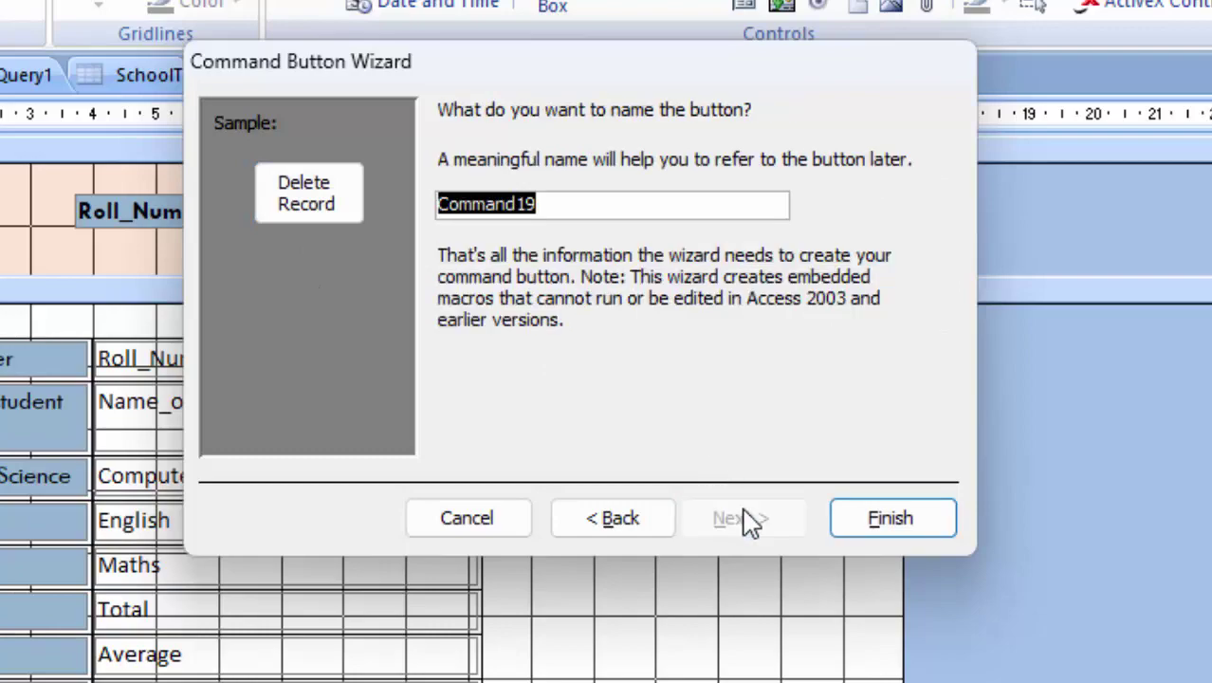
{"action": "left_click", "coordinate": [892, 520]}
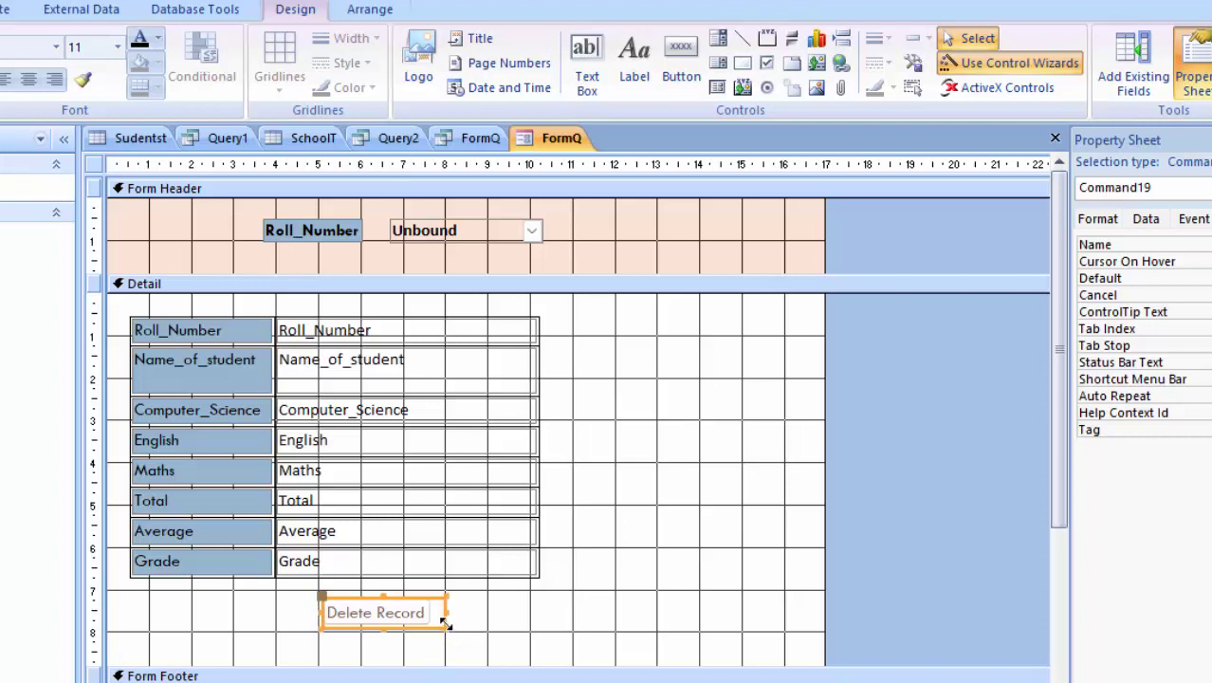
- Enlarge the Delete Record button, bold its caption, and pull the form's right edge to about 14 cm
{"action": "left_click_drag", "start_coordinate": [435, 626], "coordinate": [450, 631]}
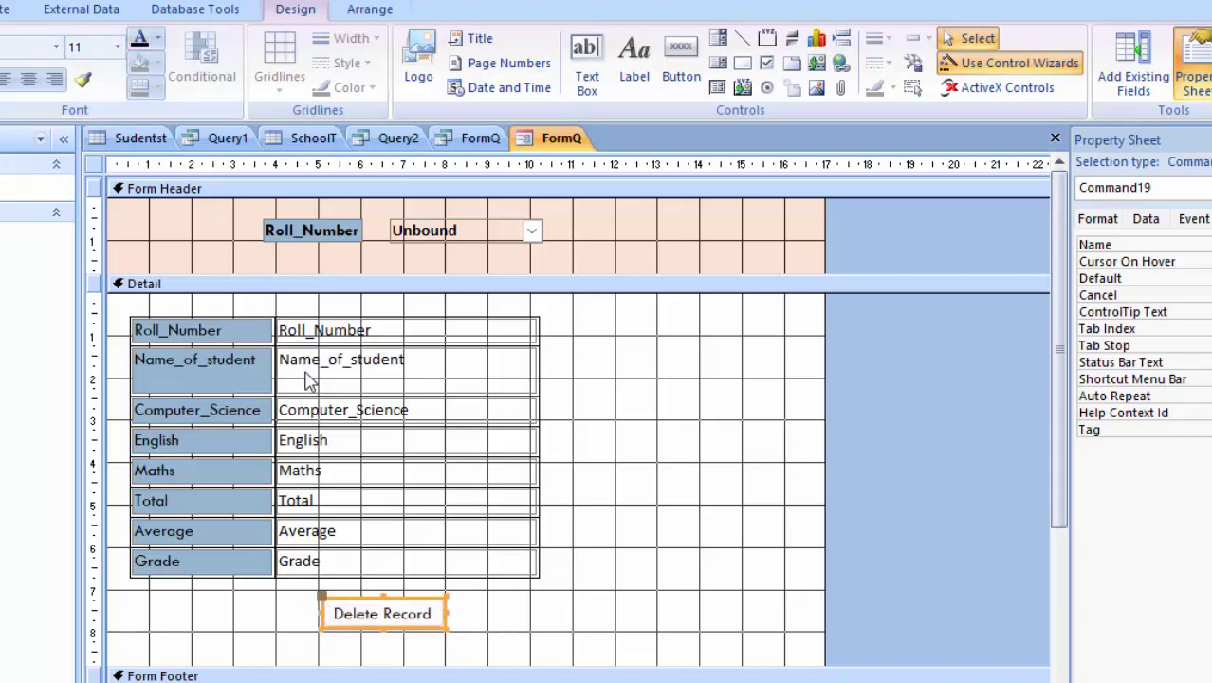
{"action": "key", "text": "ctrl+b"}
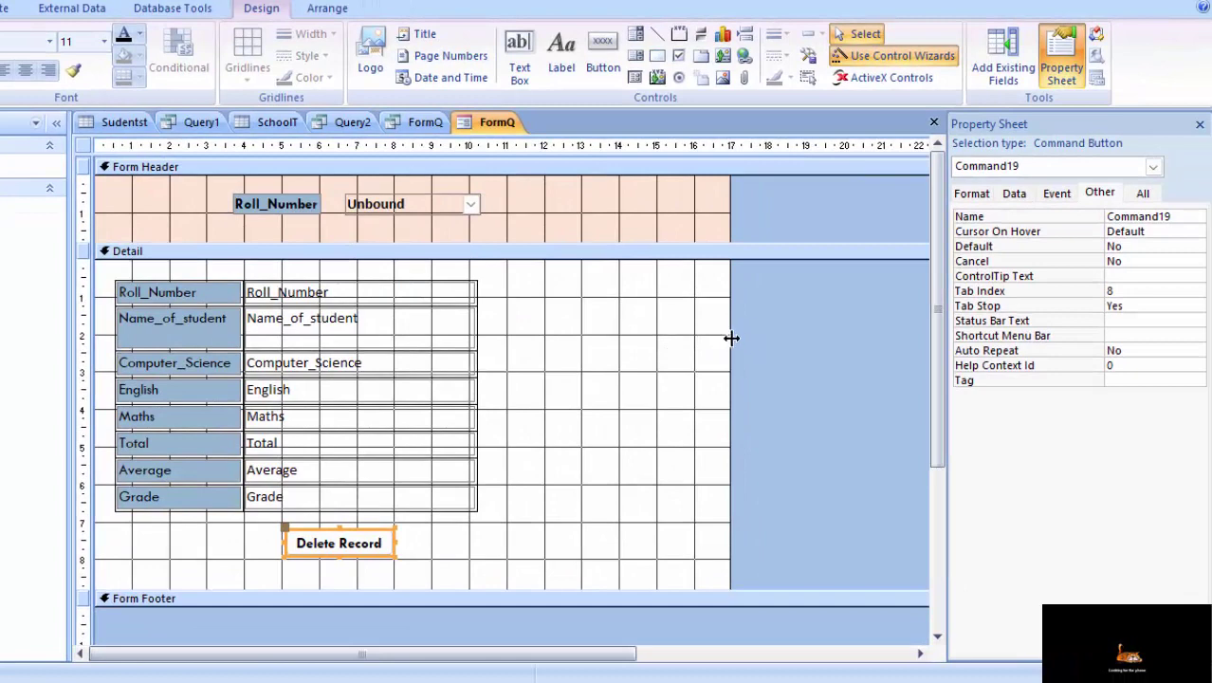
{"action": "left_click_drag", "start_coordinate": [731, 338], "coordinate": [646, 351]}
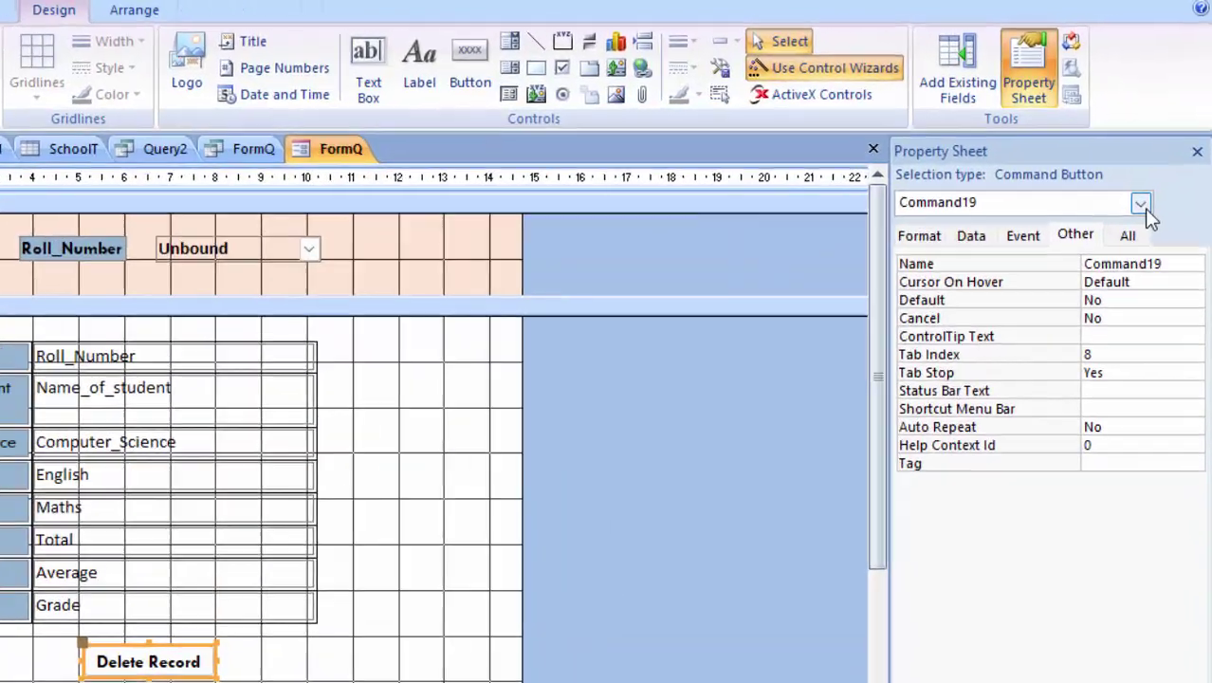
- Select the Form object in the Property Sheet and set its Modal property to Yes
{"action": "left_click", "coordinate": [1153, 167]}
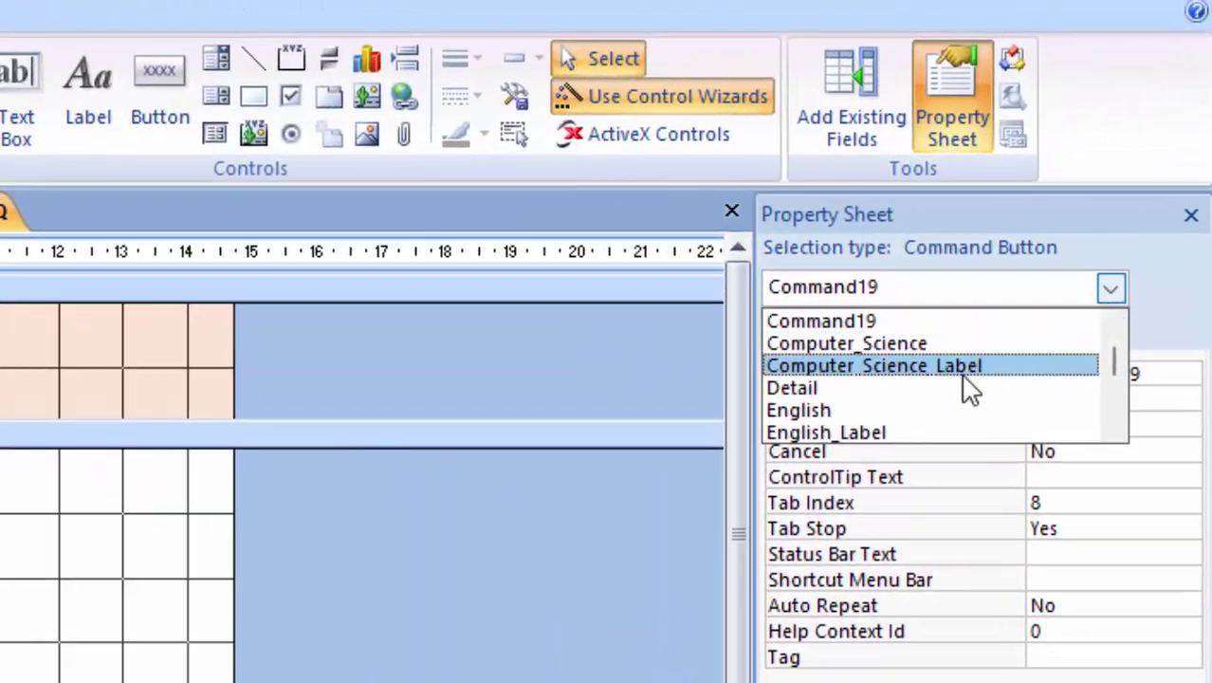
{"action": "key", "text": "Escape"}
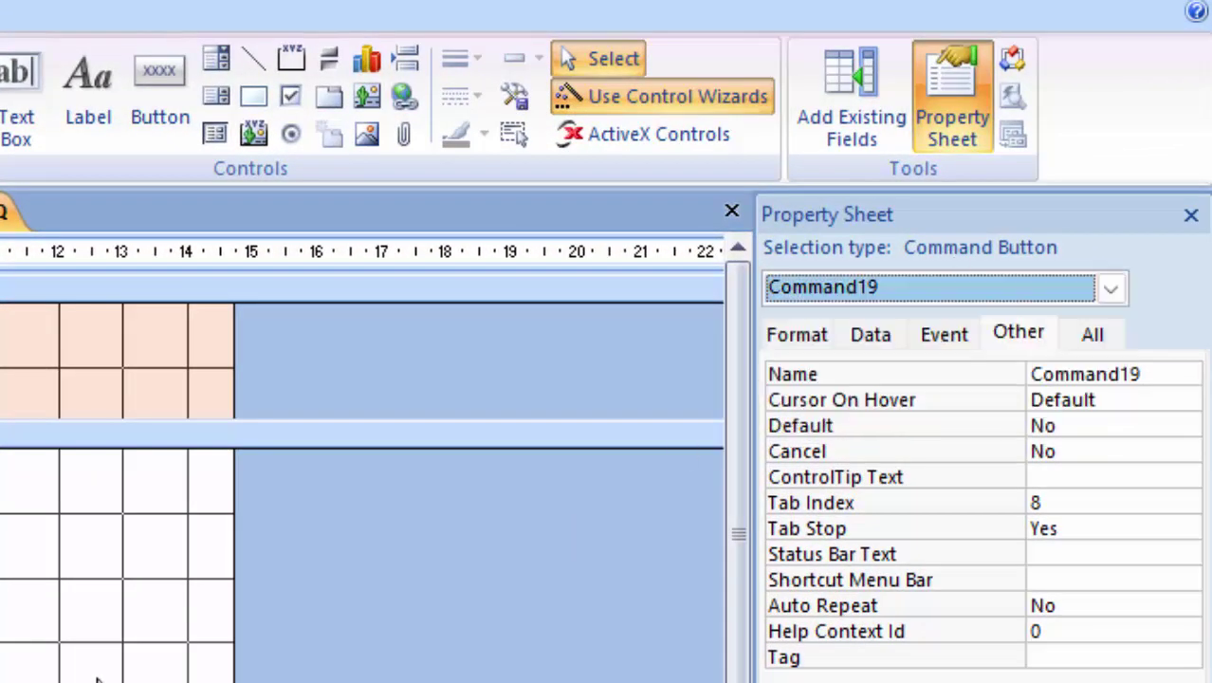
{"action": "left_click", "coordinate": [1110, 290]}
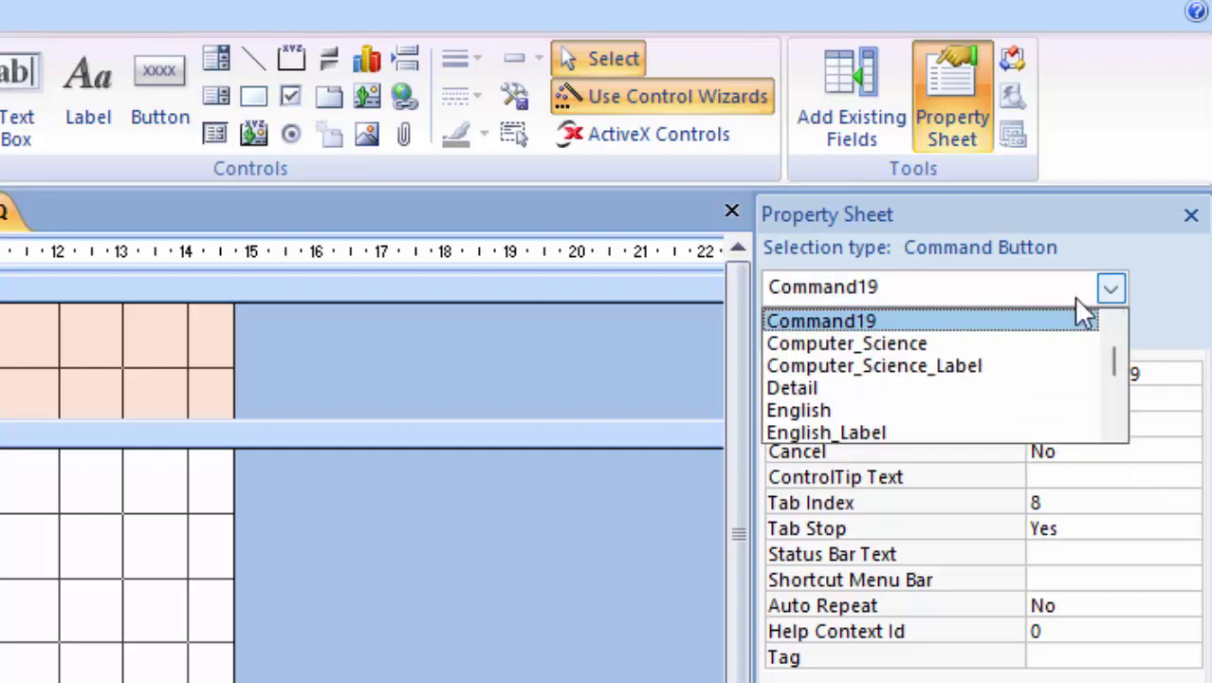
{"action": "scroll", "coordinate": [919, 394], "scroll_direction": "down", "scroll_amount": 1}
{"action": "scroll", "coordinate": [919, 380], "scroll_direction": "down", "scroll_amount": 1}
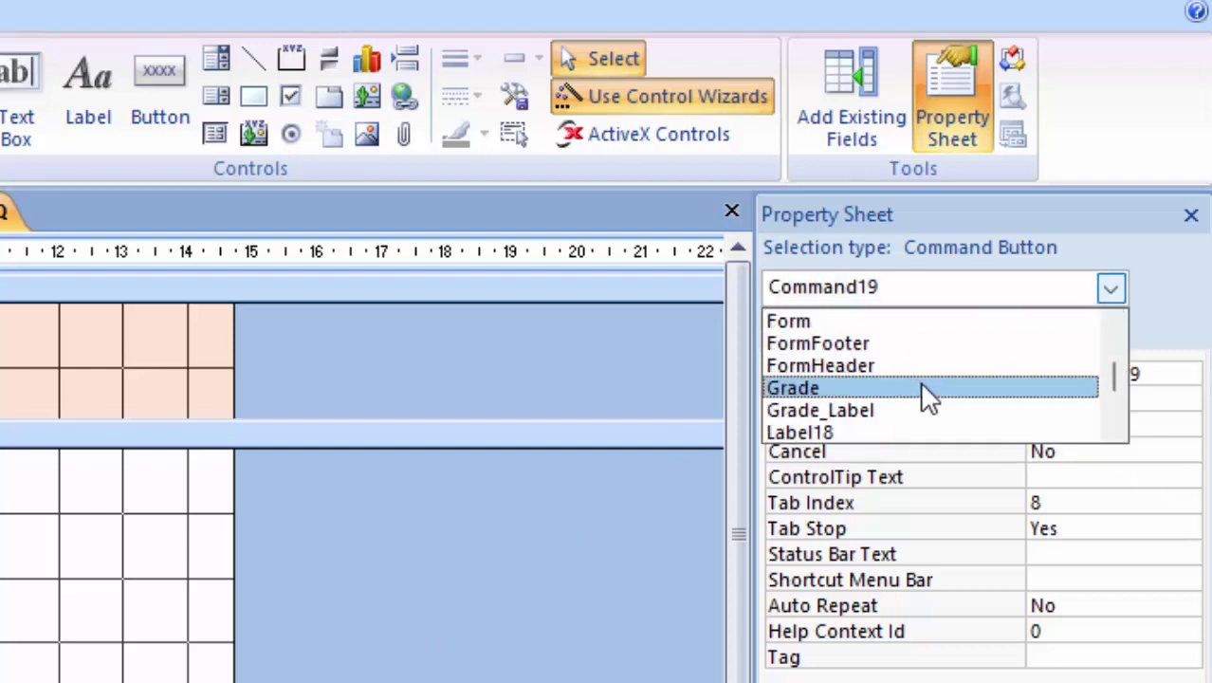
{"action": "left_click", "coordinate": [835, 323]}
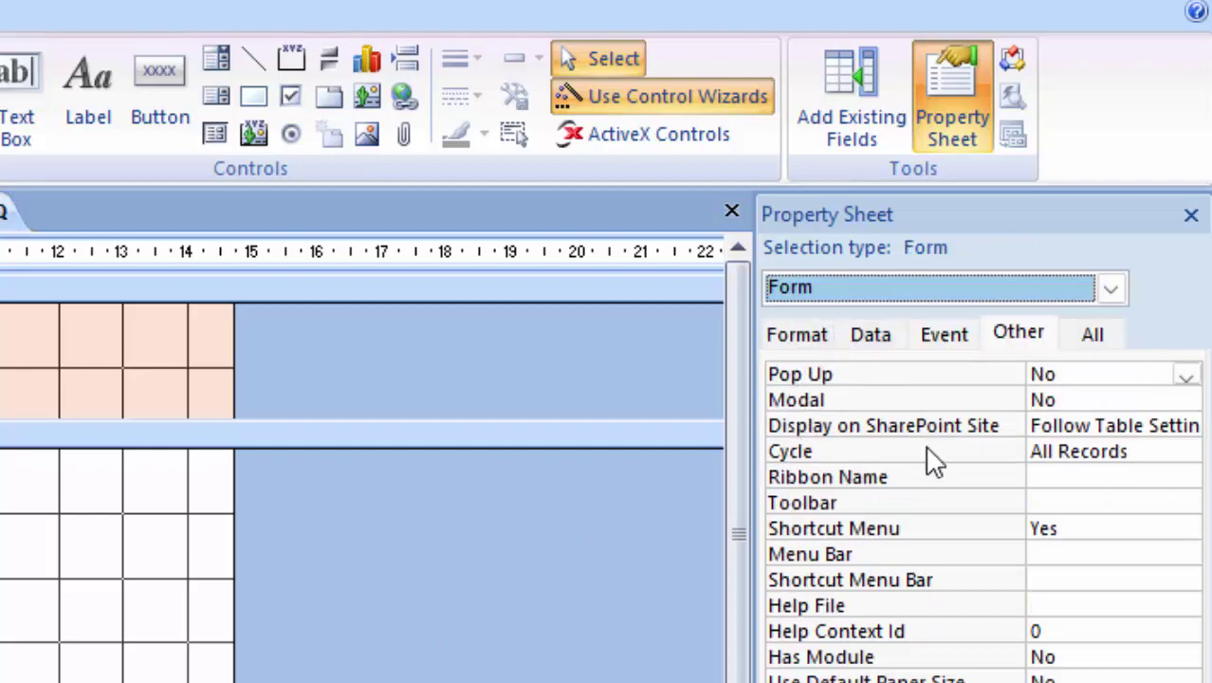
{"action": "left_click", "coordinate": [1136, 375]}
{"action": "left_click", "coordinate": [1185, 399]}
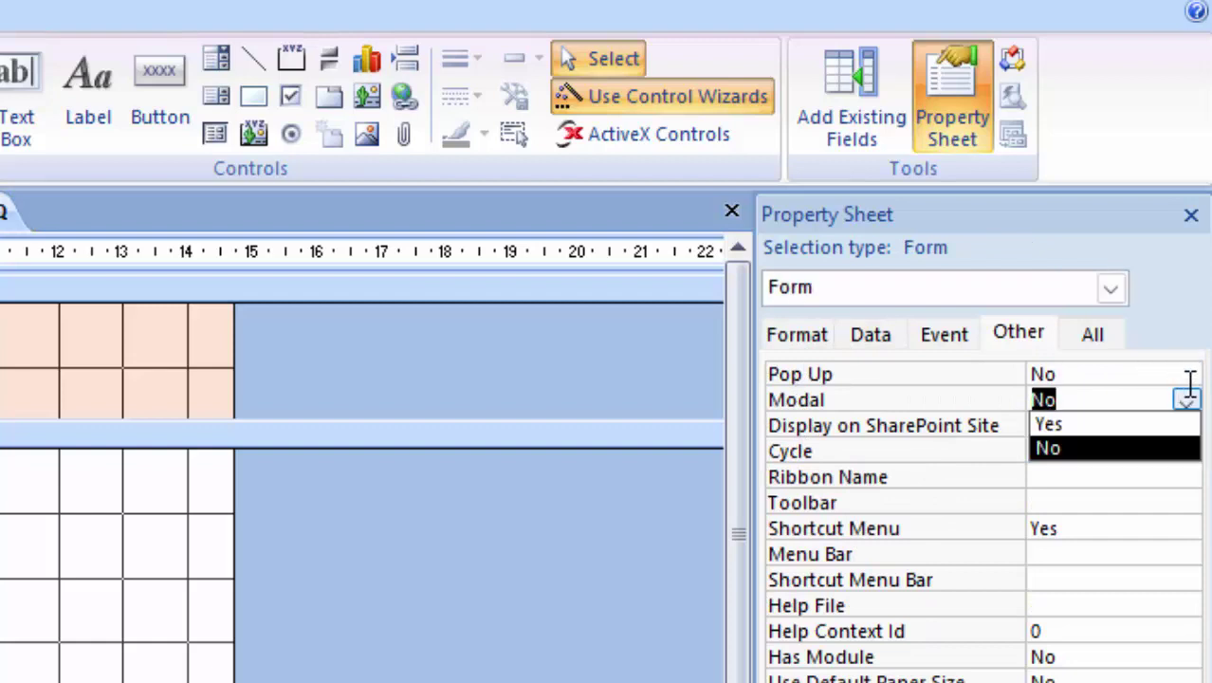
{"action": "left_click", "coordinate": [1138, 424]}
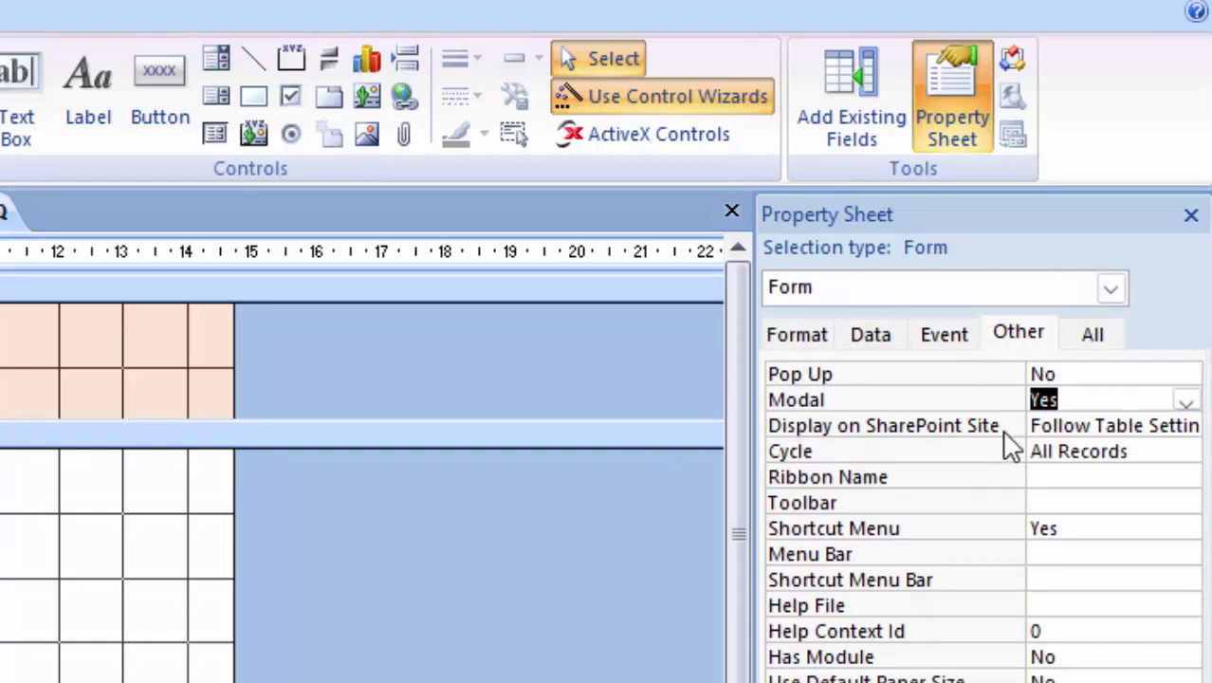
{"action": "left_click", "coordinate": [1020, 334]}
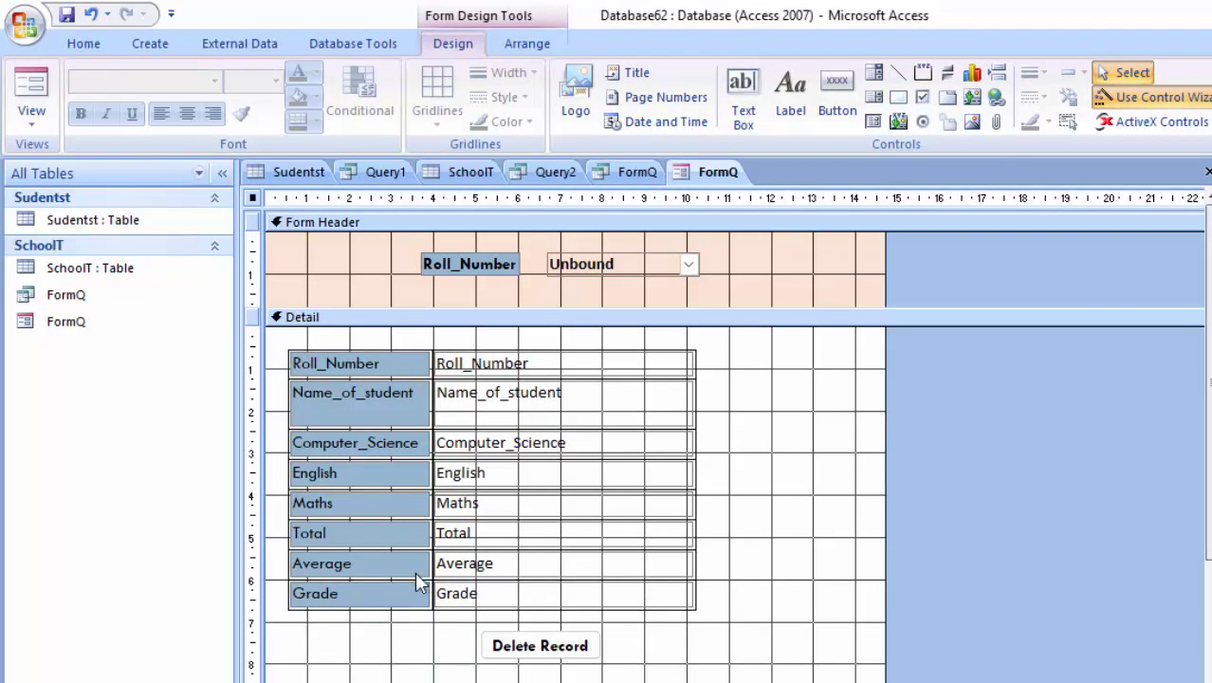
- Run FormQ in Form View, show roll number 4's record, then close the form
{"action": "left_click", "coordinate": [28, 95]}
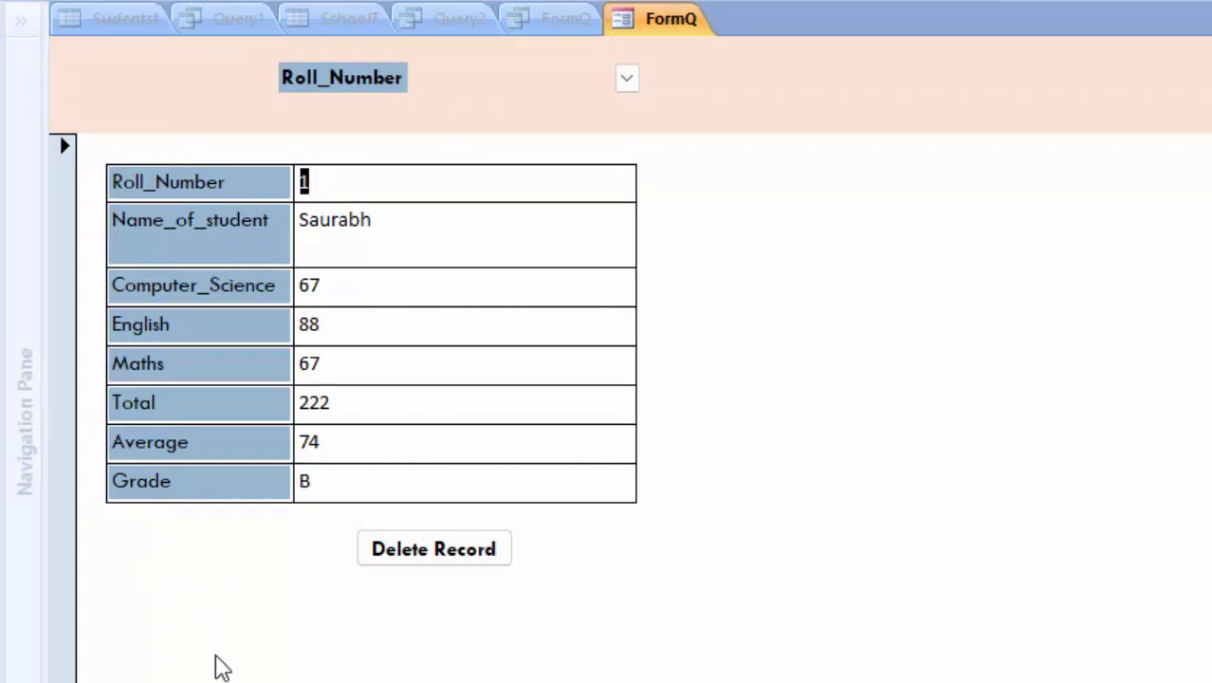
{"action": "left_click", "coordinate": [627, 80]}
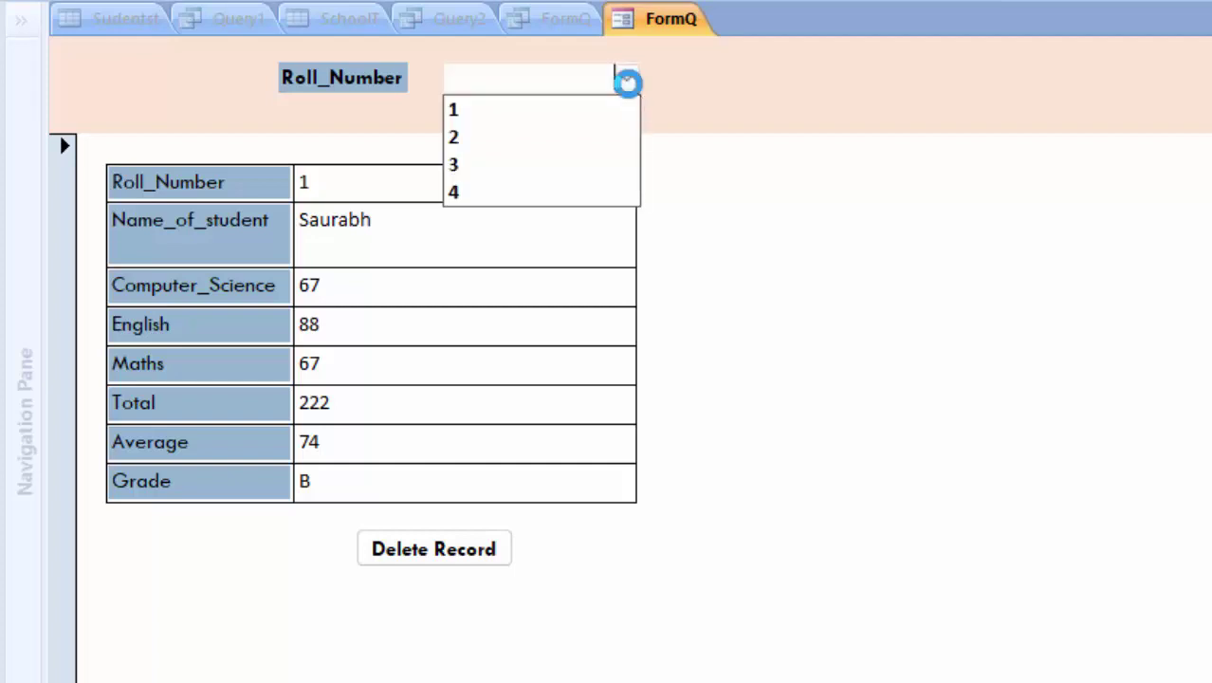
{"action": "left_click", "coordinate": [510, 192]}
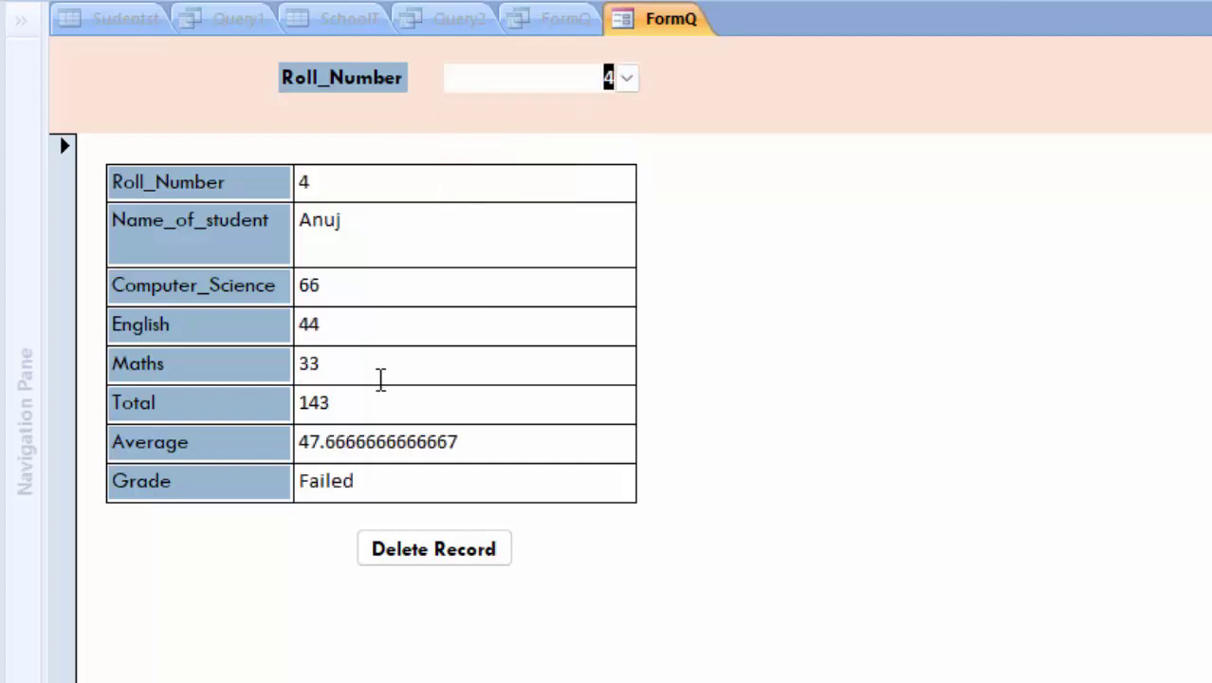
{"action": "right_click", "coordinate": [621, 21]}
{"action": "left_click", "coordinate": [699, 68]}
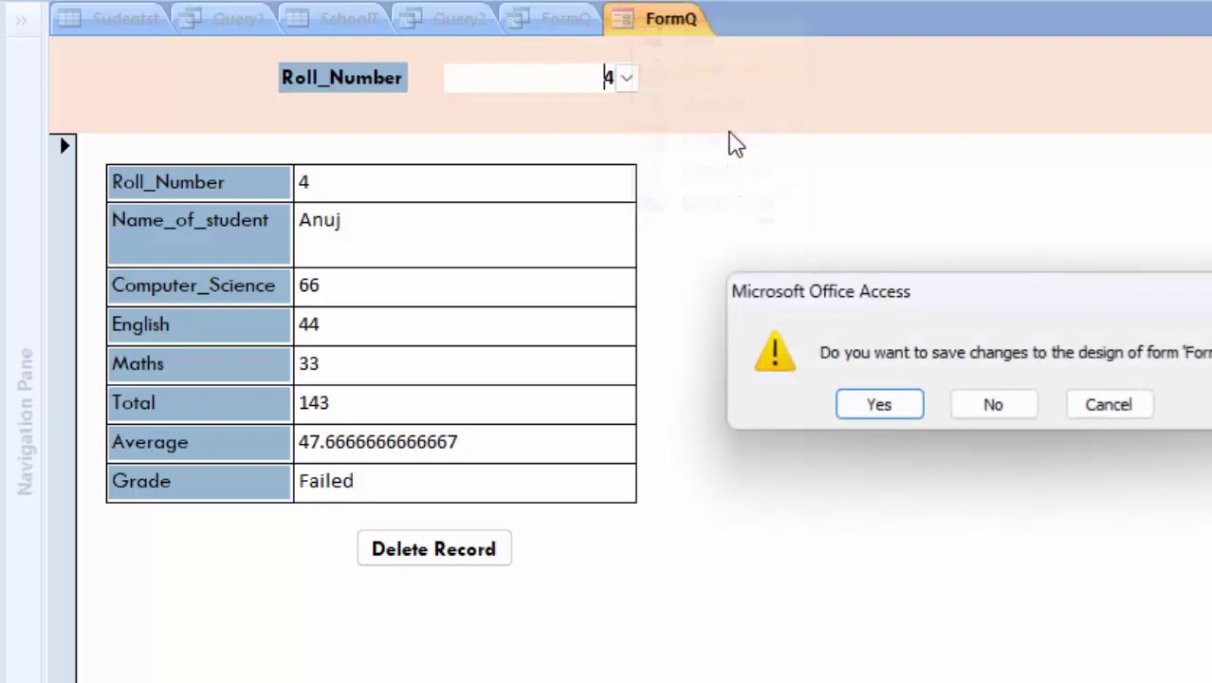
- Save FormQ's design changes and reopen FormQ in Design View
{"action": "left_click", "coordinate": [899, 408]}
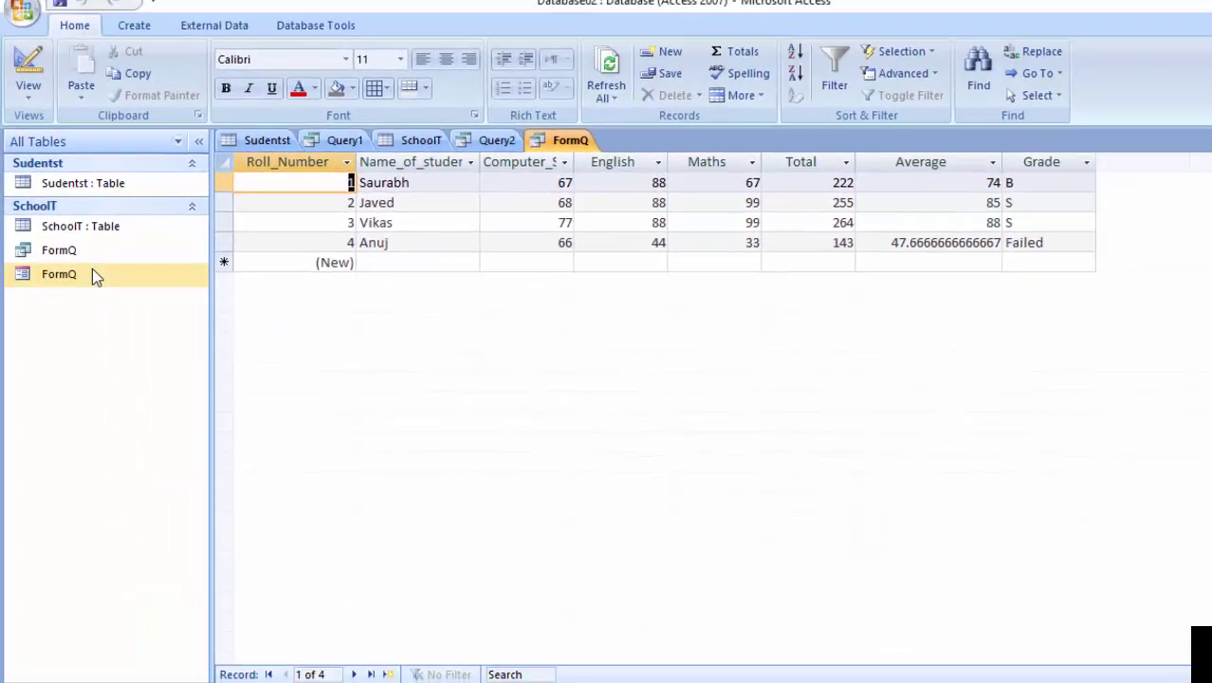
{"action": "left_click", "coordinate": [93, 271]}
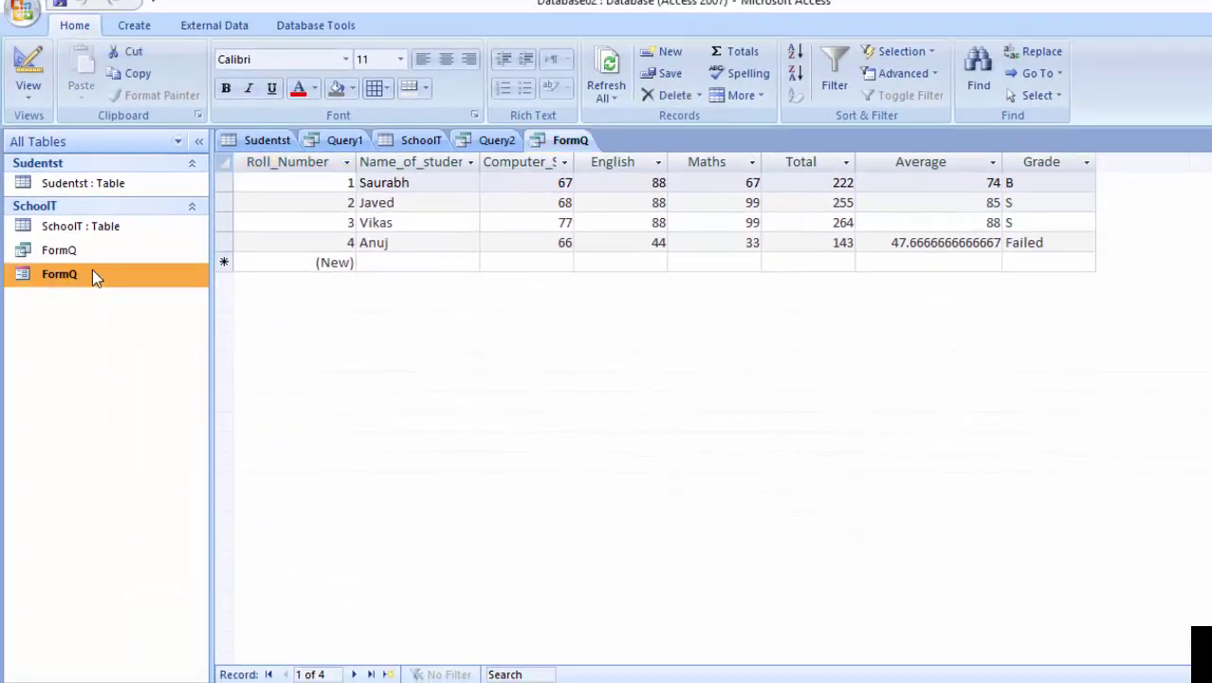
{"action": "right_click", "coordinate": [93, 271]}
{"action": "left_click", "coordinate": [161, 326]}
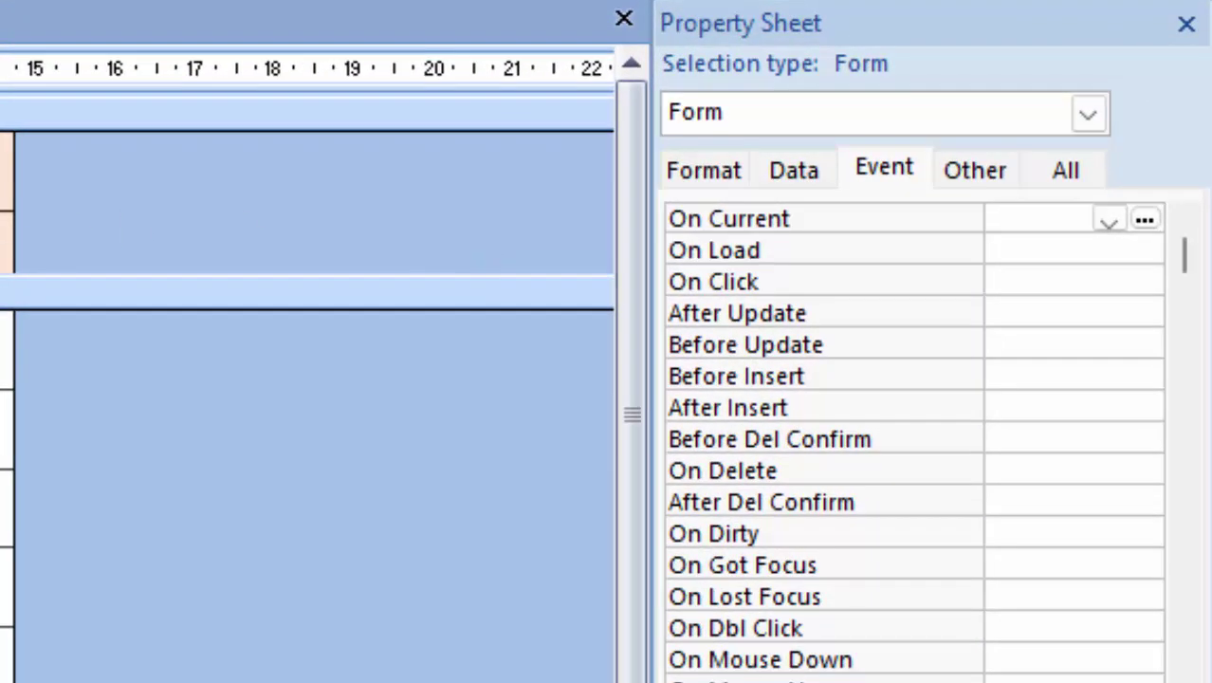
{"action": "left_click", "coordinate": [285, 290]}
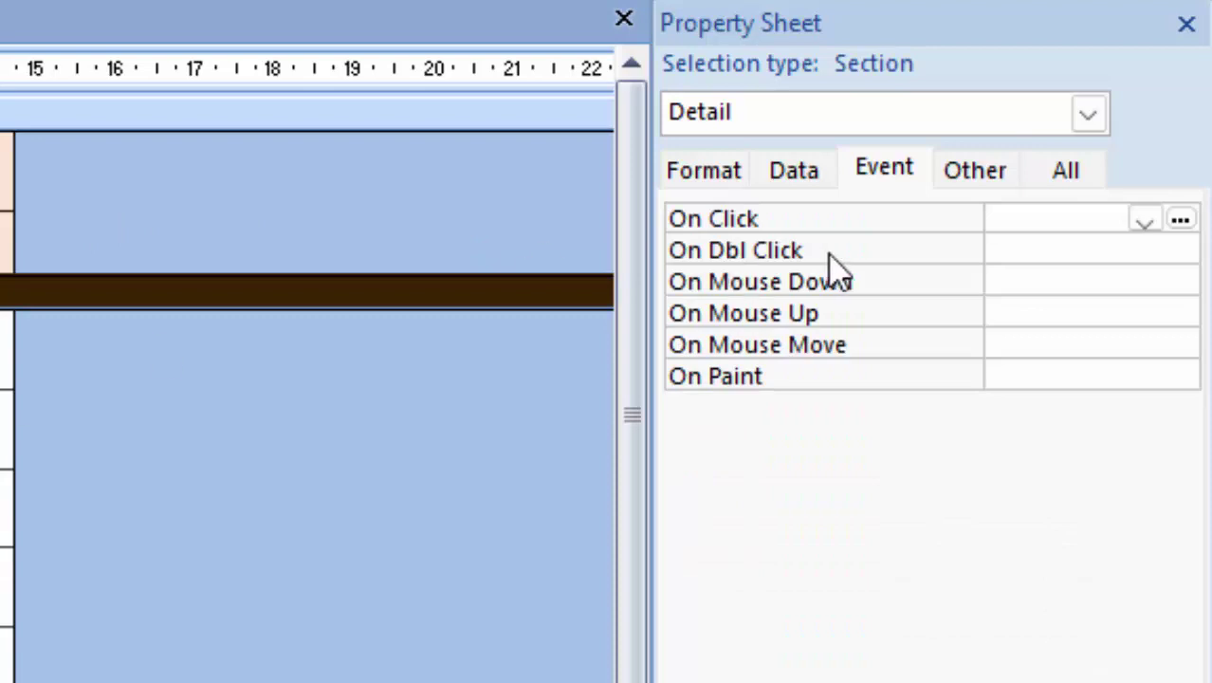
- Select the Form object and set Pop Up to Yes on the All tab
{"action": "left_click", "coordinate": [1089, 115]}
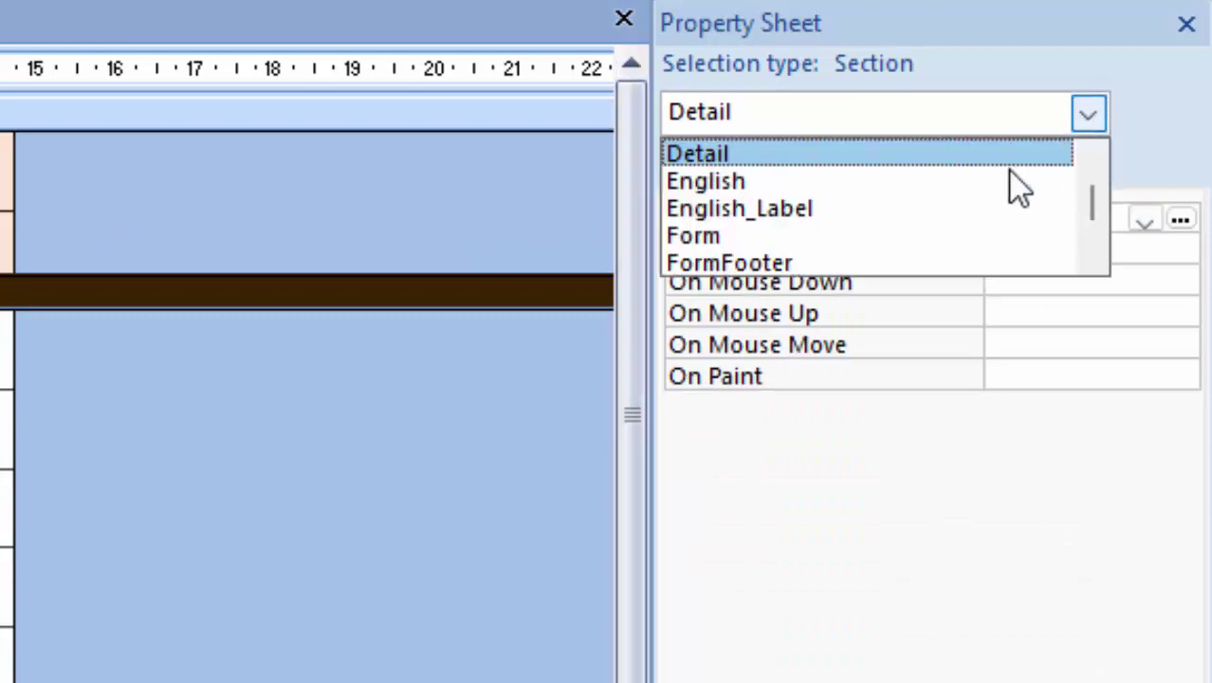
{"action": "left_click", "coordinate": [892, 236]}
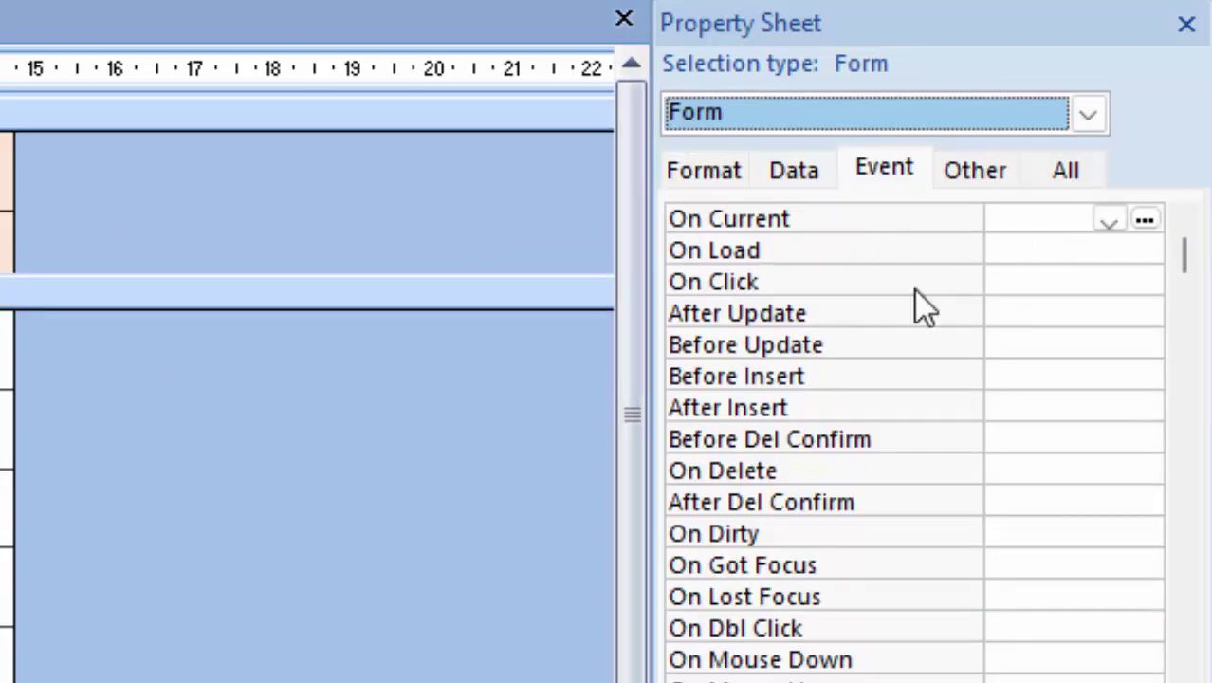
{"action": "left_click", "coordinate": [1053, 178]}
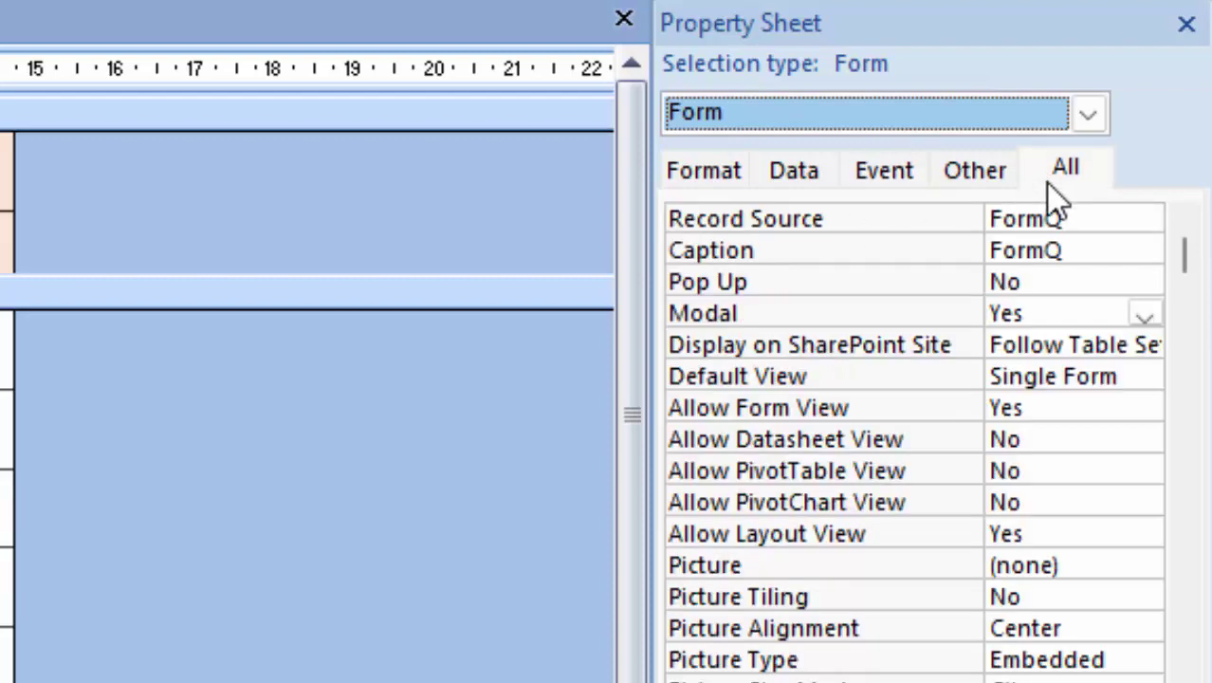
{"action": "left_click", "coordinate": [1076, 279]}
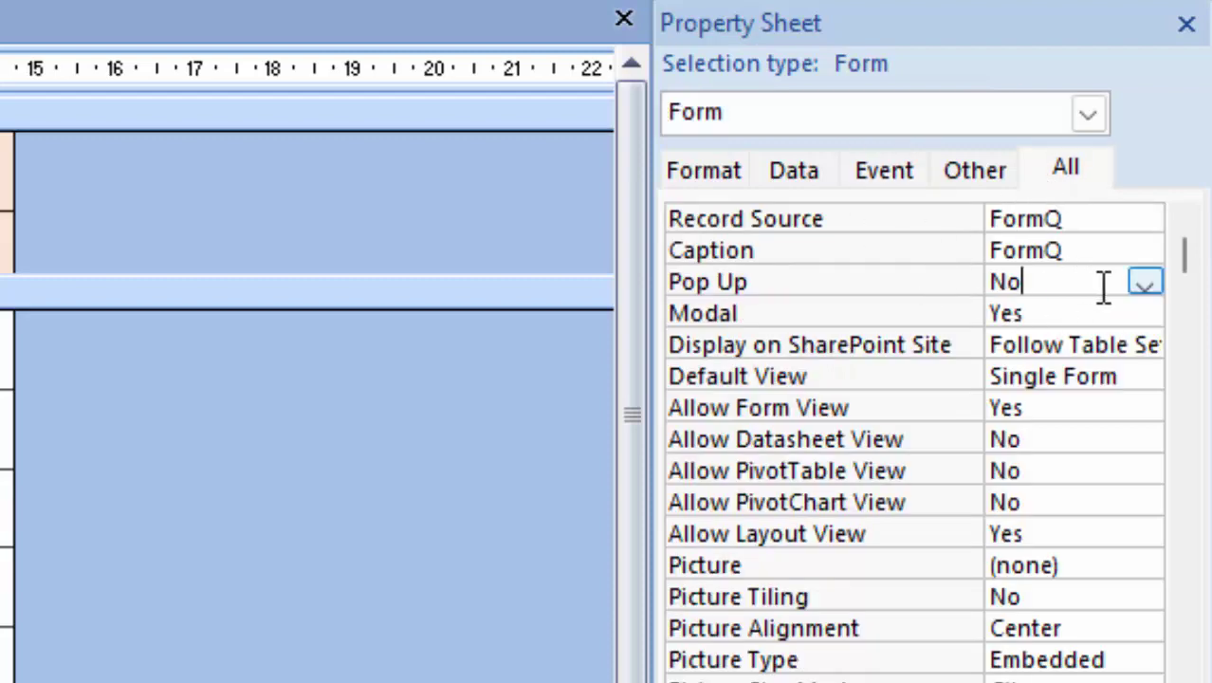
{"action": "left_click", "coordinate": [1143, 283]}
{"action": "left_click", "coordinate": [1170, 304]}
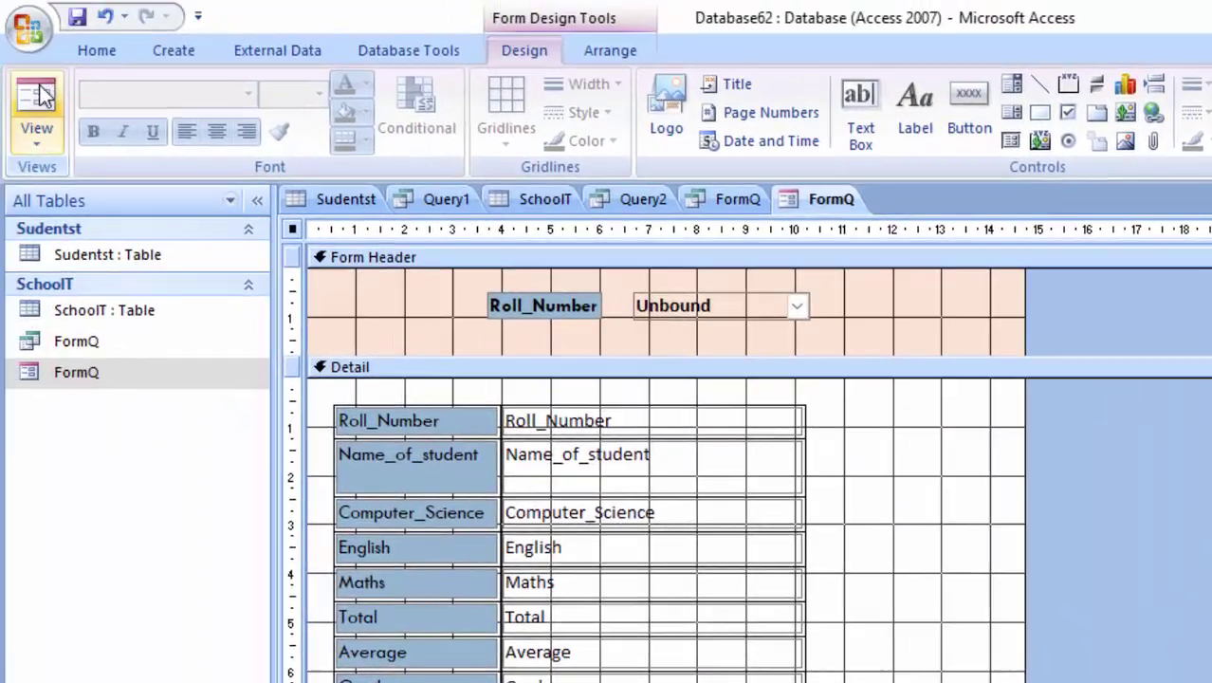
- Run the FormQ pop-up, move it higher, pick roll number 4, then close it
{"action": "left_click", "coordinate": [36, 95]}
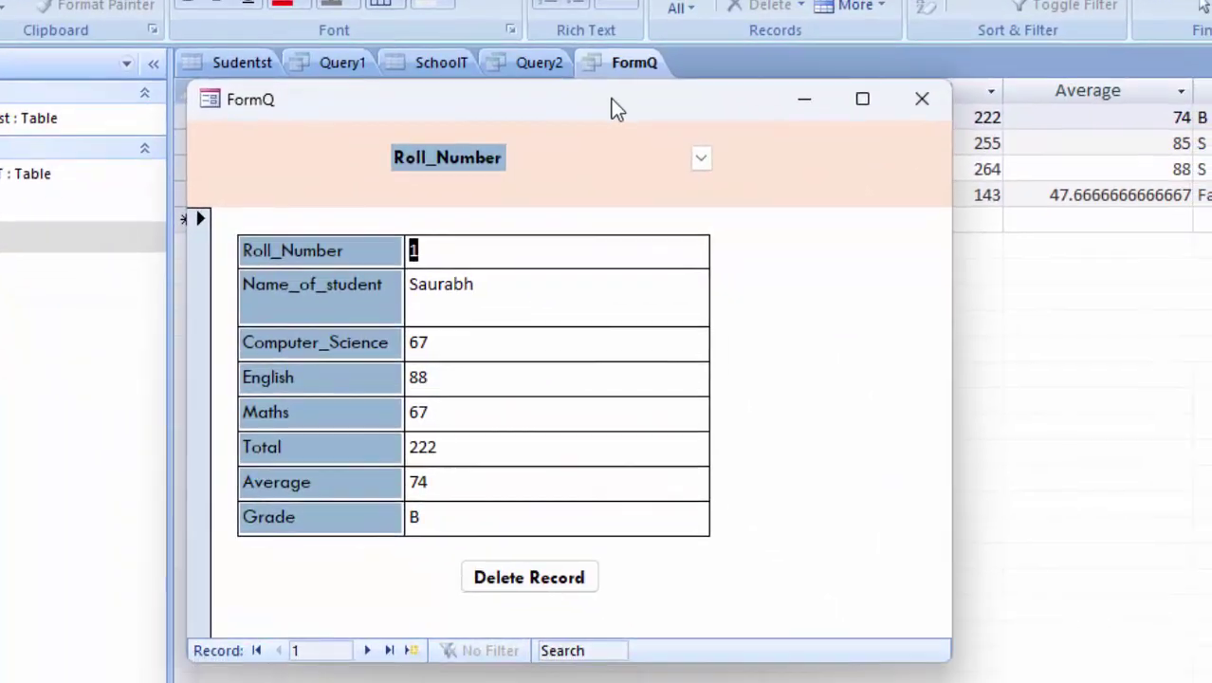
{"action": "left_click_drag", "start_coordinate": [641, 163], "coordinate": [634, 8]}
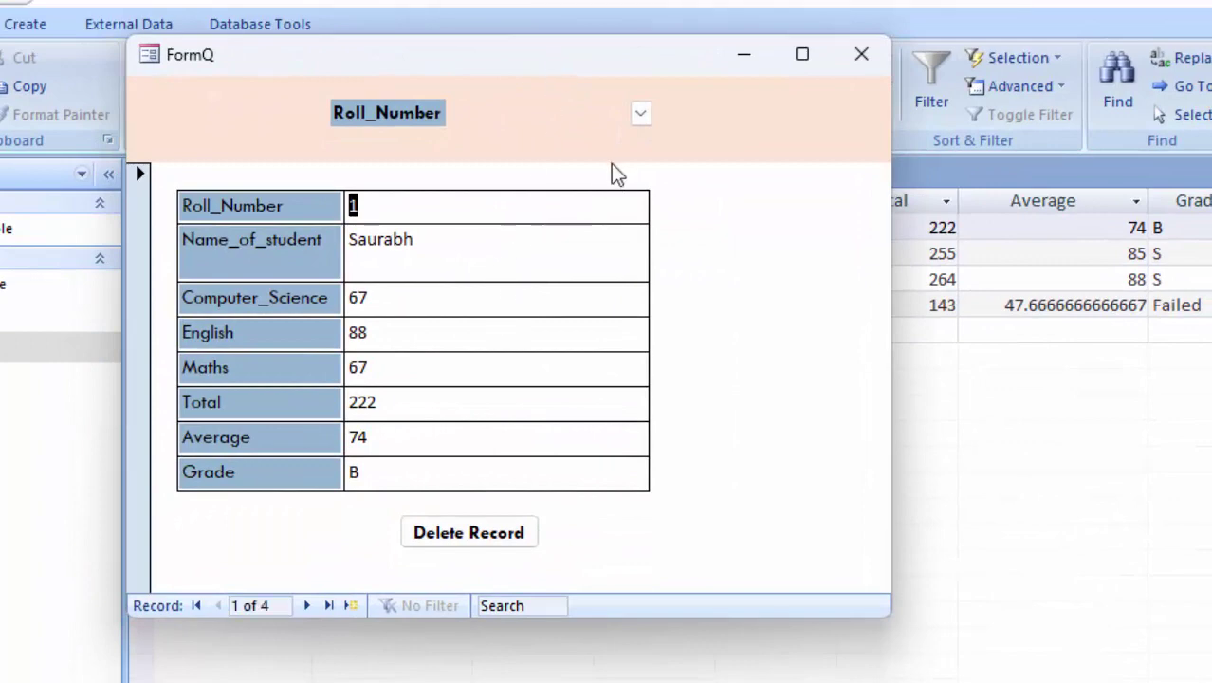
{"action": "left_click", "coordinate": [638, 116]}
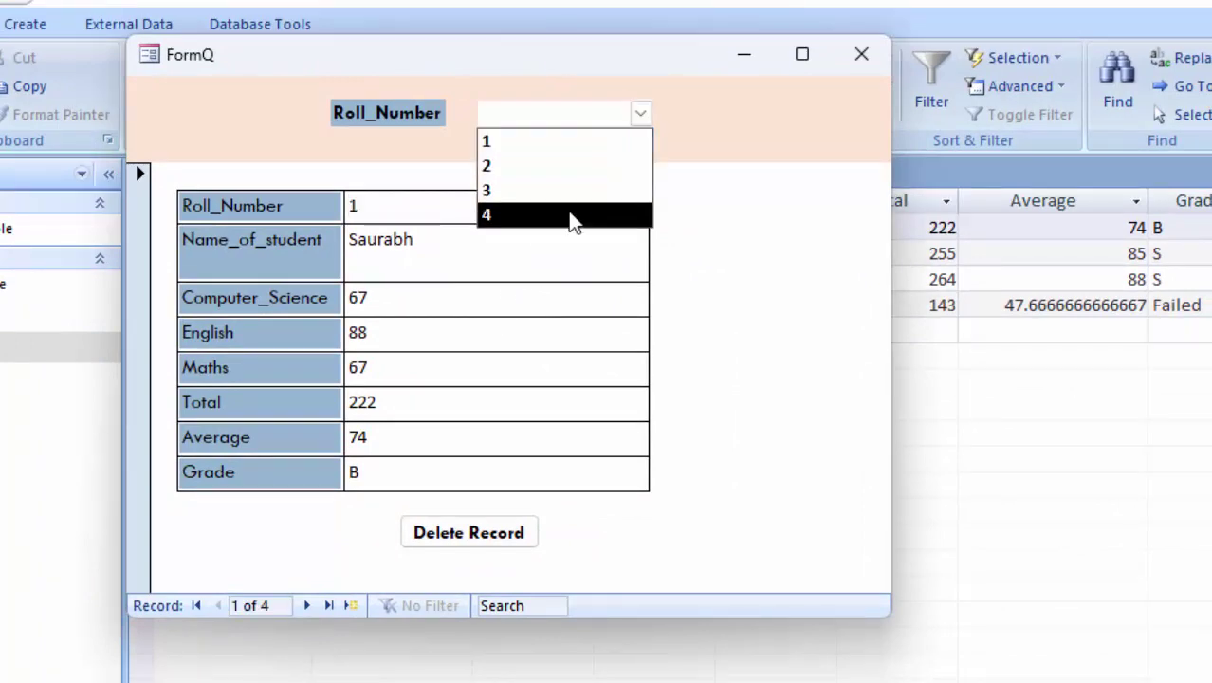
{"action": "left_click", "coordinate": [572, 216]}
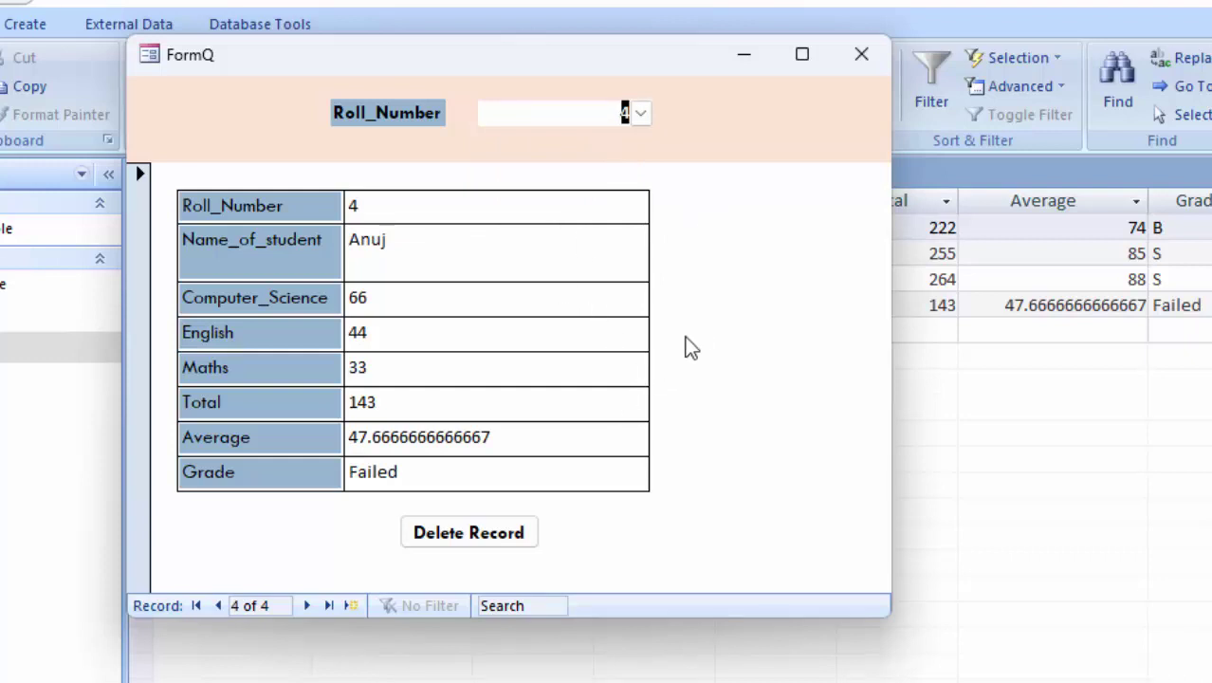
{"action": "left_click", "coordinate": [858, 55]}
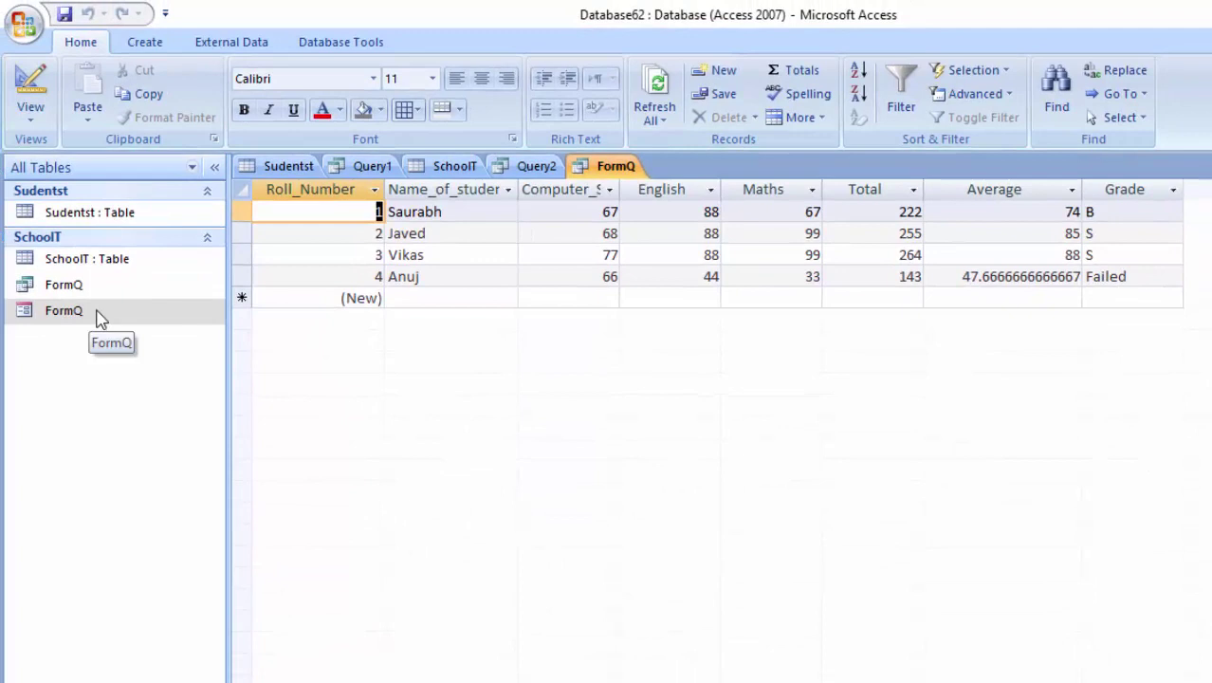
- Create a new query design based on FormQ and add all its fields to the grid
{"action": "left_click", "coordinate": [145, 42]}
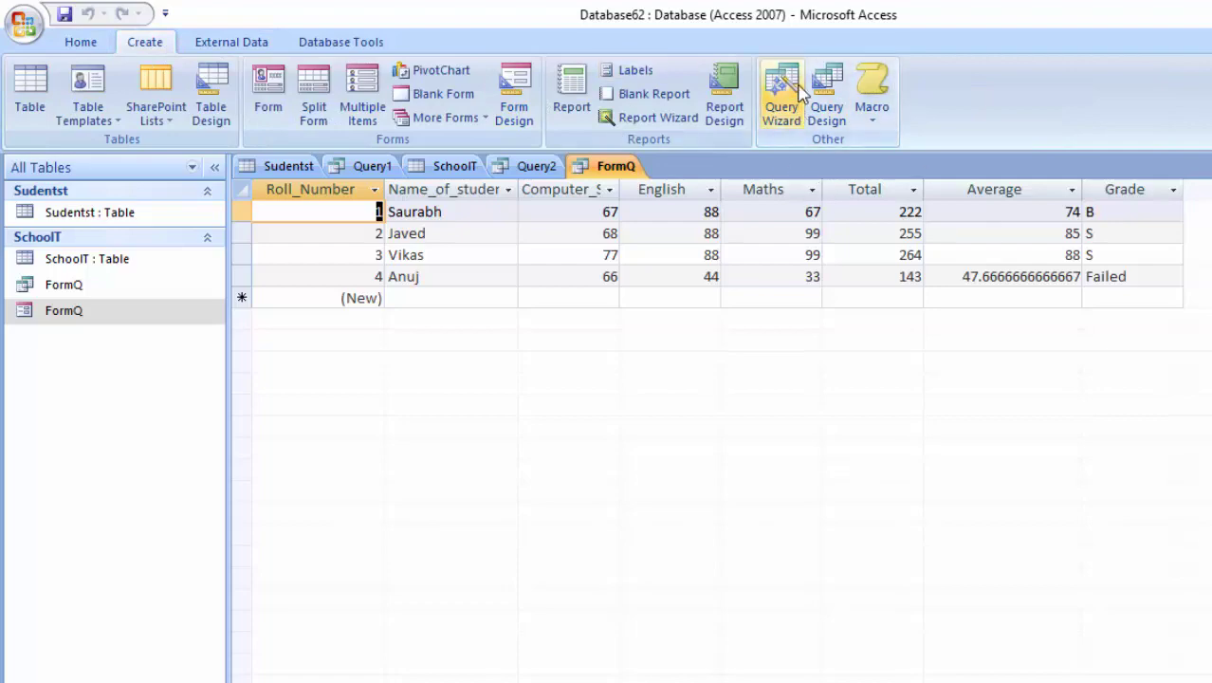
{"action": "left_click", "coordinate": [827, 104]}
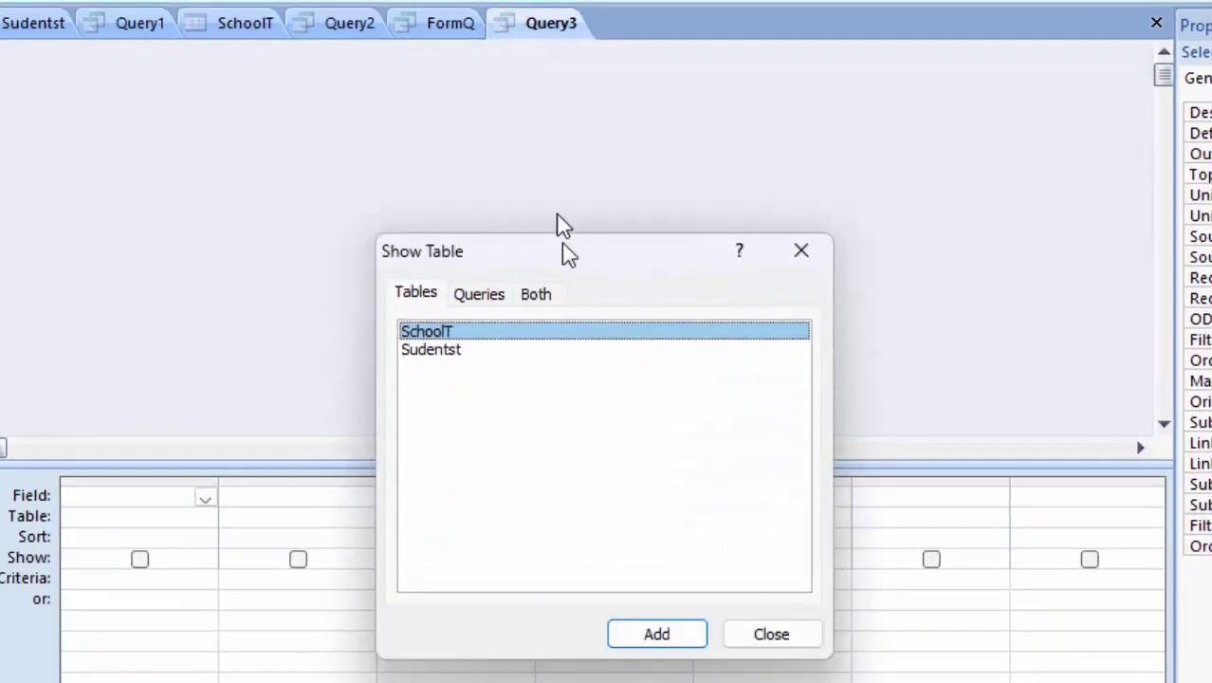
{"action": "left_click", "coordinate": [506, 103]}
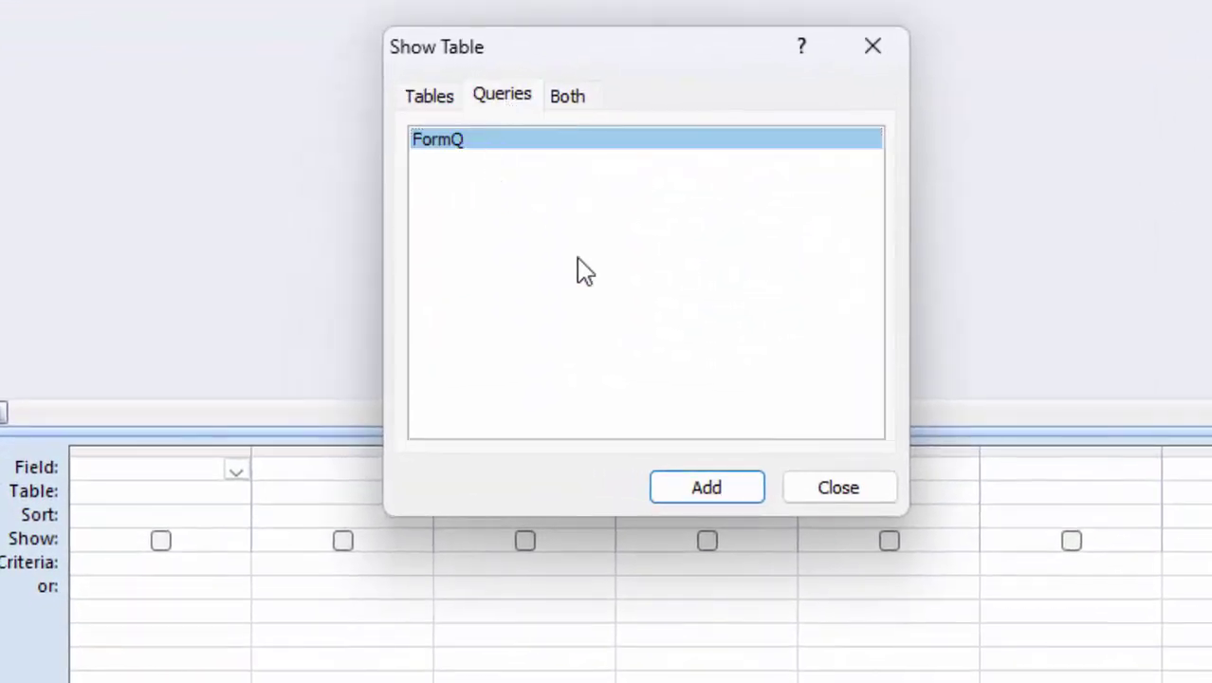
{"action": "left_click", "coordinate": [707, 487]}
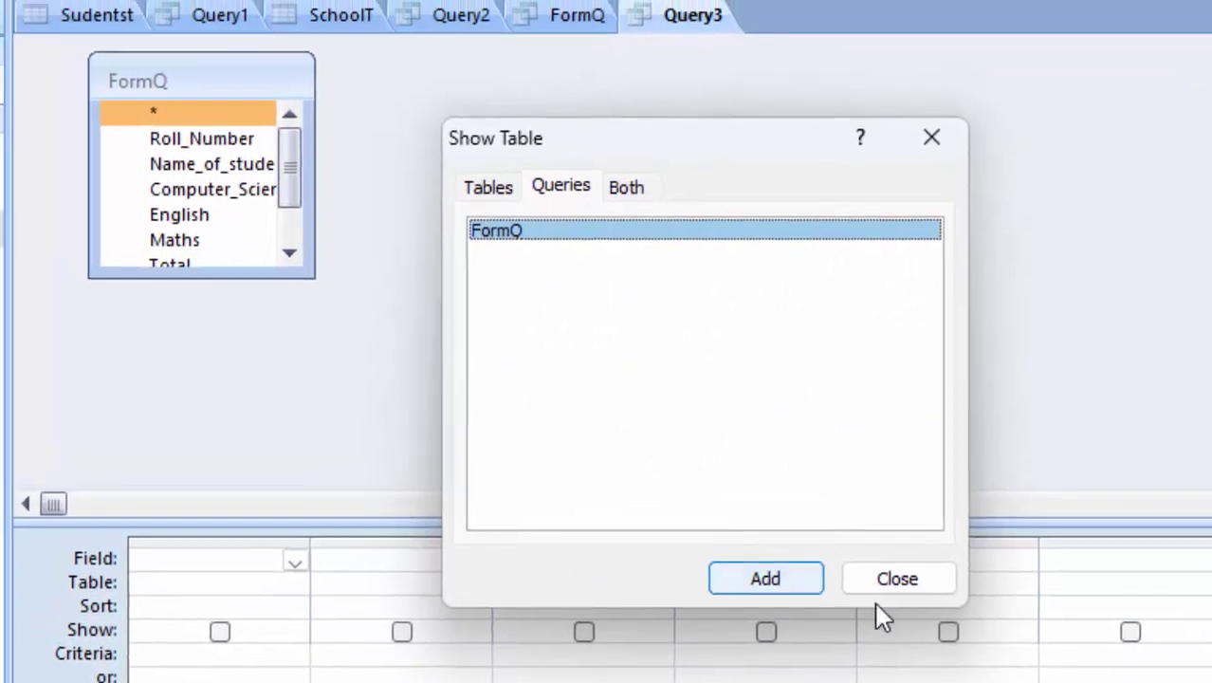
{"action": "left_click", "coordinate": [838, 487]}
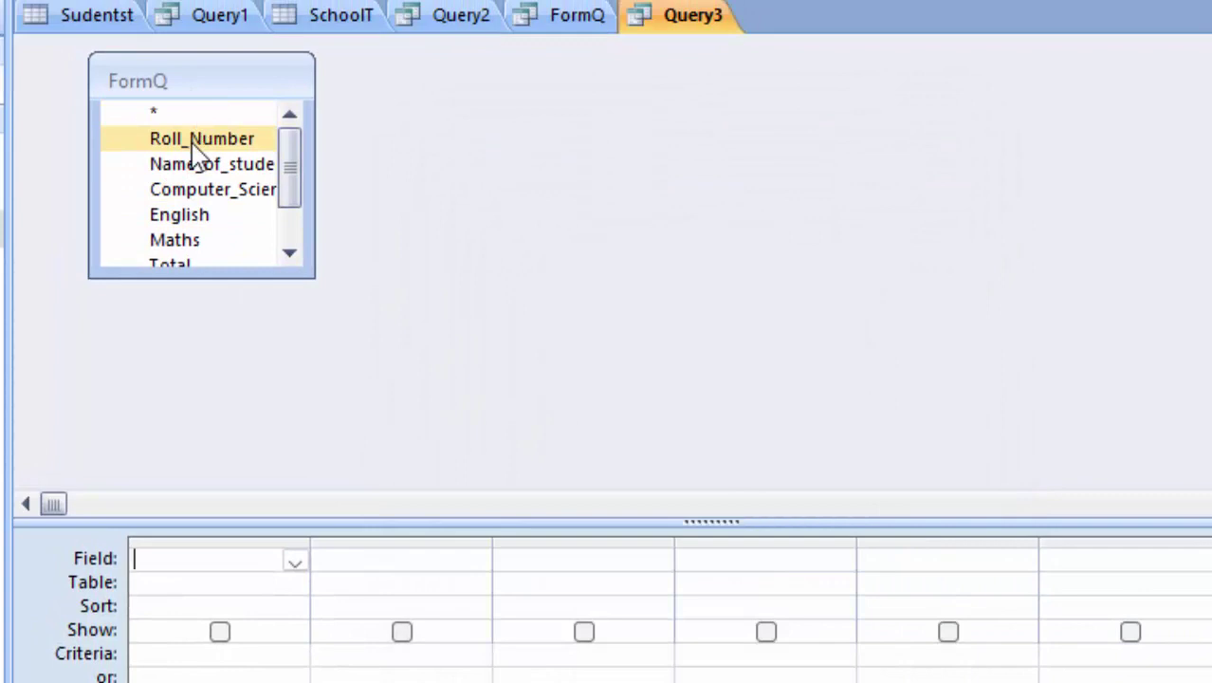
{"action": "double_click", "coordinate": [187, 86]}
{"action": "left_click_drag", "start_coordinate": [182, 111], "coordinate": [210, 555]}
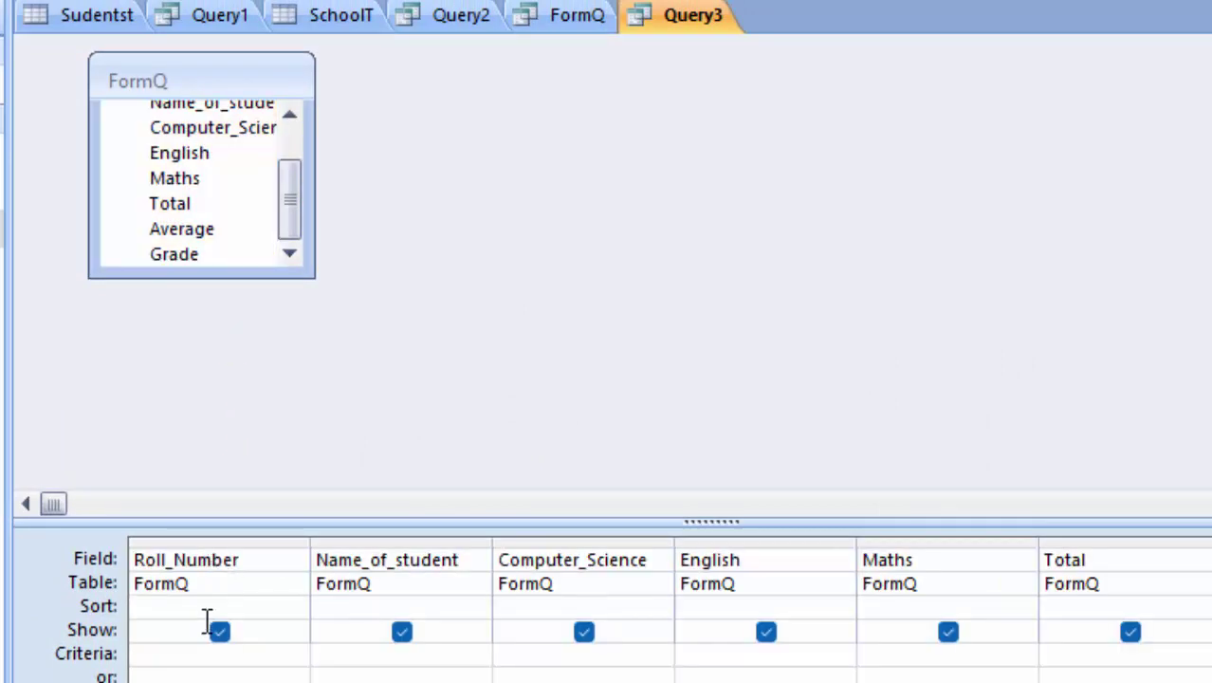
- Enter a Roll_Number criterion referencing FormQ's Roll_Number control via [Form]![FormQ]!
{"action": "left_click", "coordinate": [185, 653]}
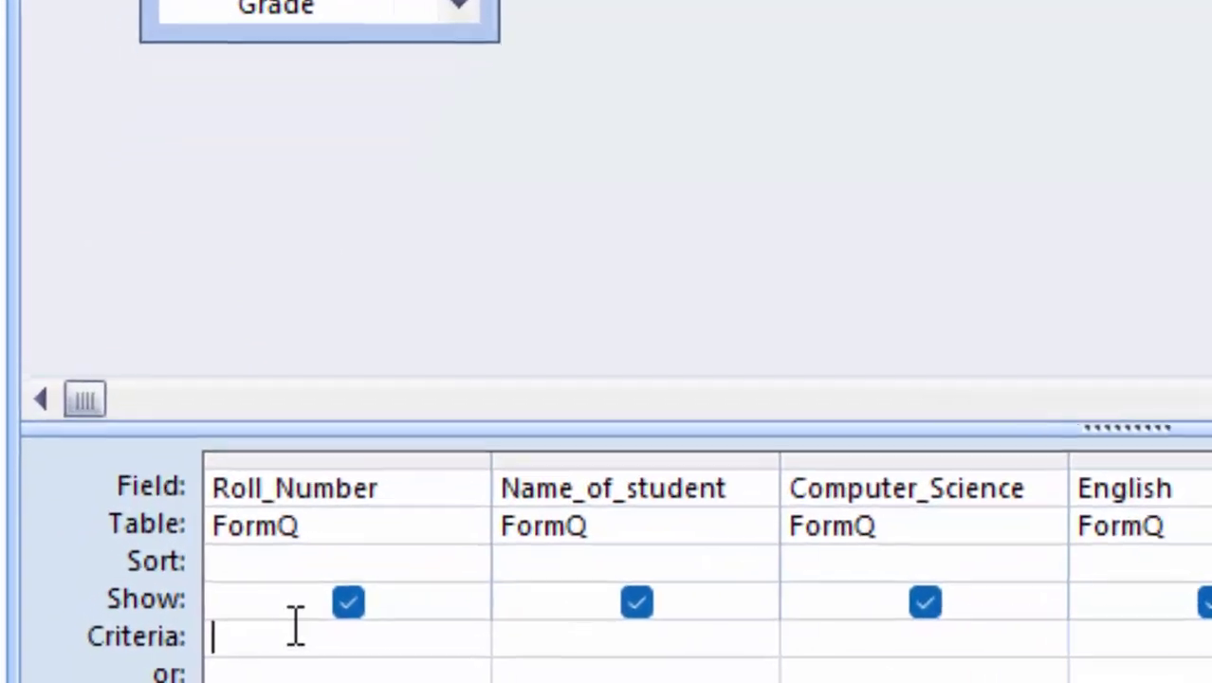
{"action": "type", "text": "[For"}
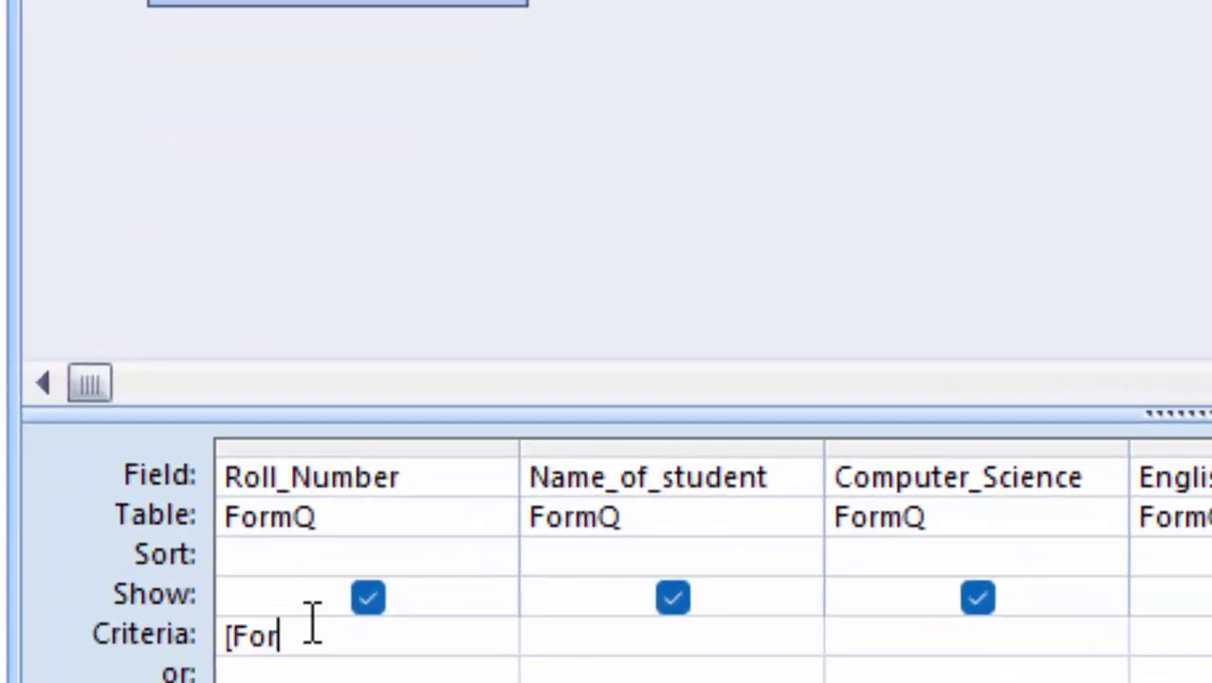
{"action": "type", "text": "m]"}
{"action": "type", "text": "![F"}
{"action": "type", "text": "orm"}
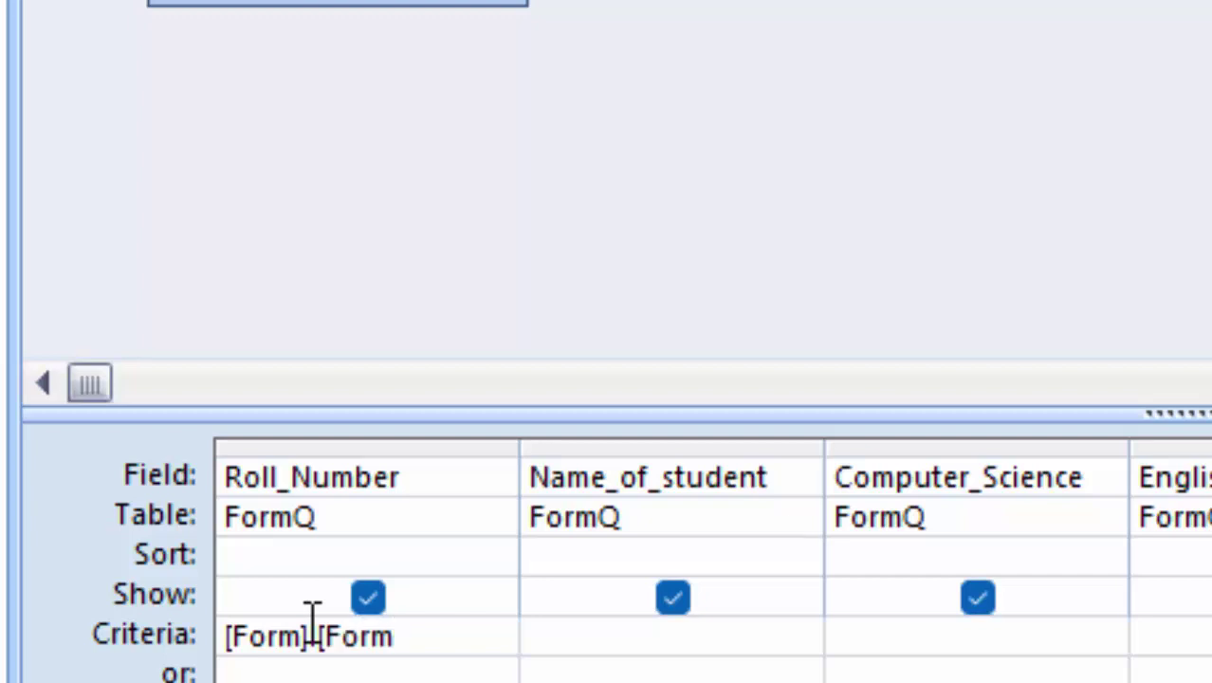
{"action": "type", "text": "Q"}
{"action": "type", "text": "]!"}
{"action": "type", "text": "[Rp"}
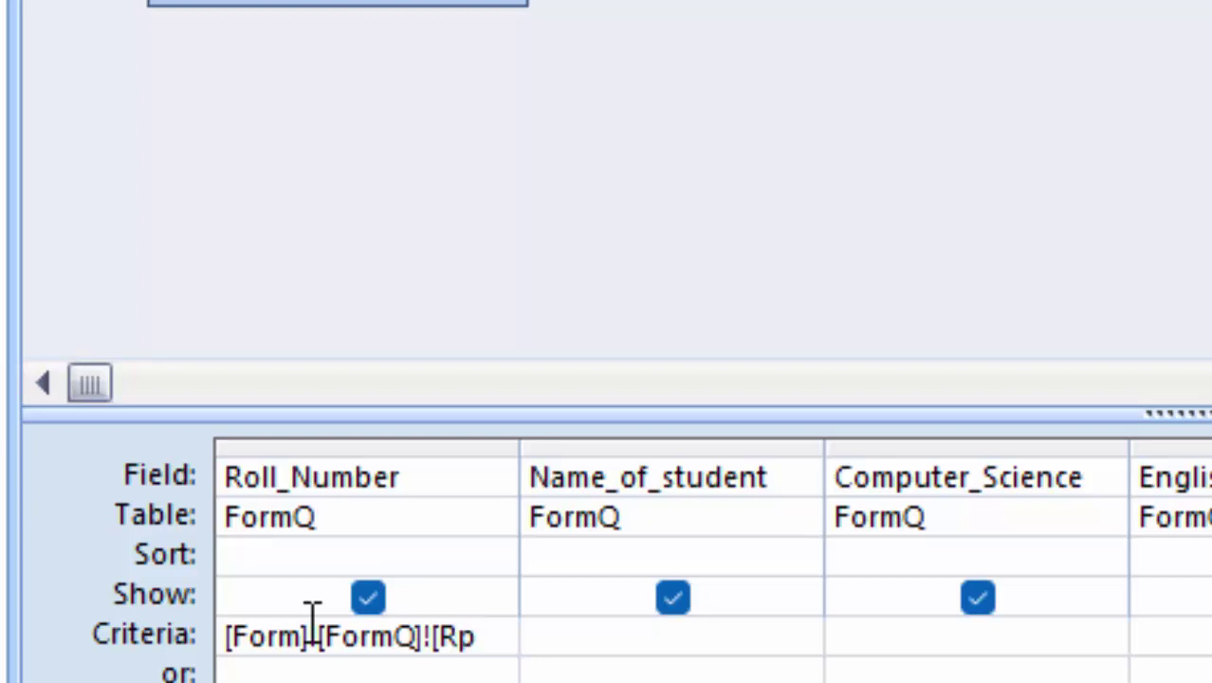
{"action": "key", "text": "BackSpace"}
{"action": "type", "text": "oll_"}
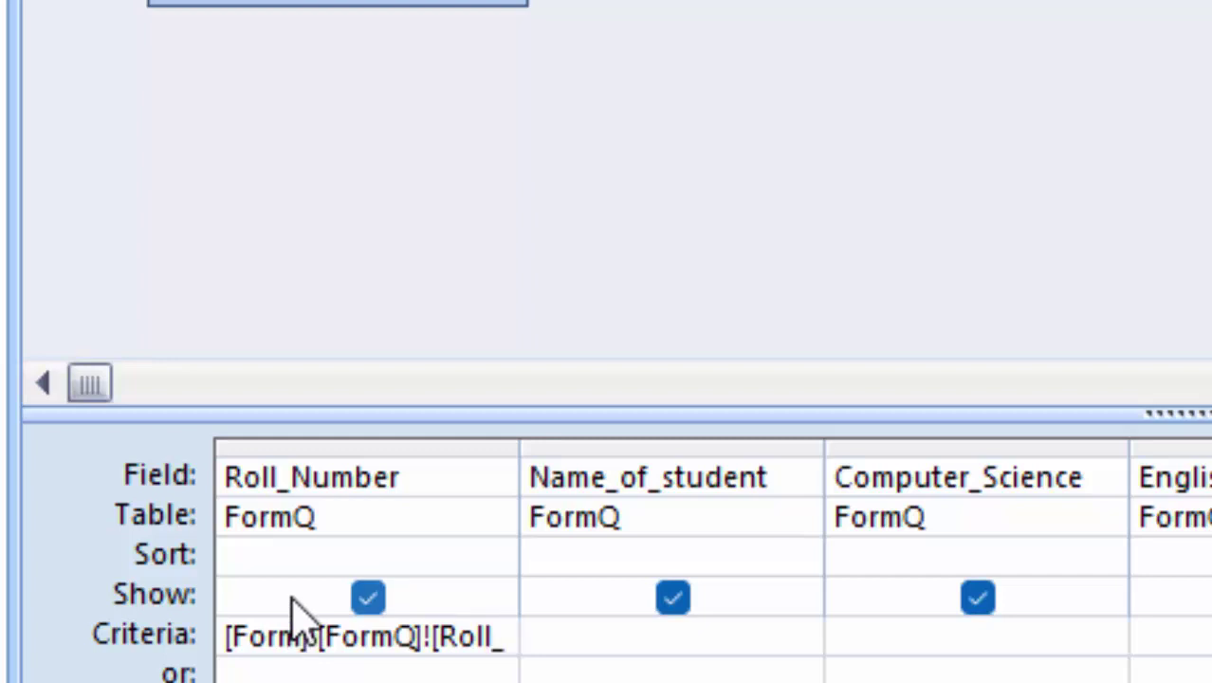
{"action": "type", "text": "Number"}
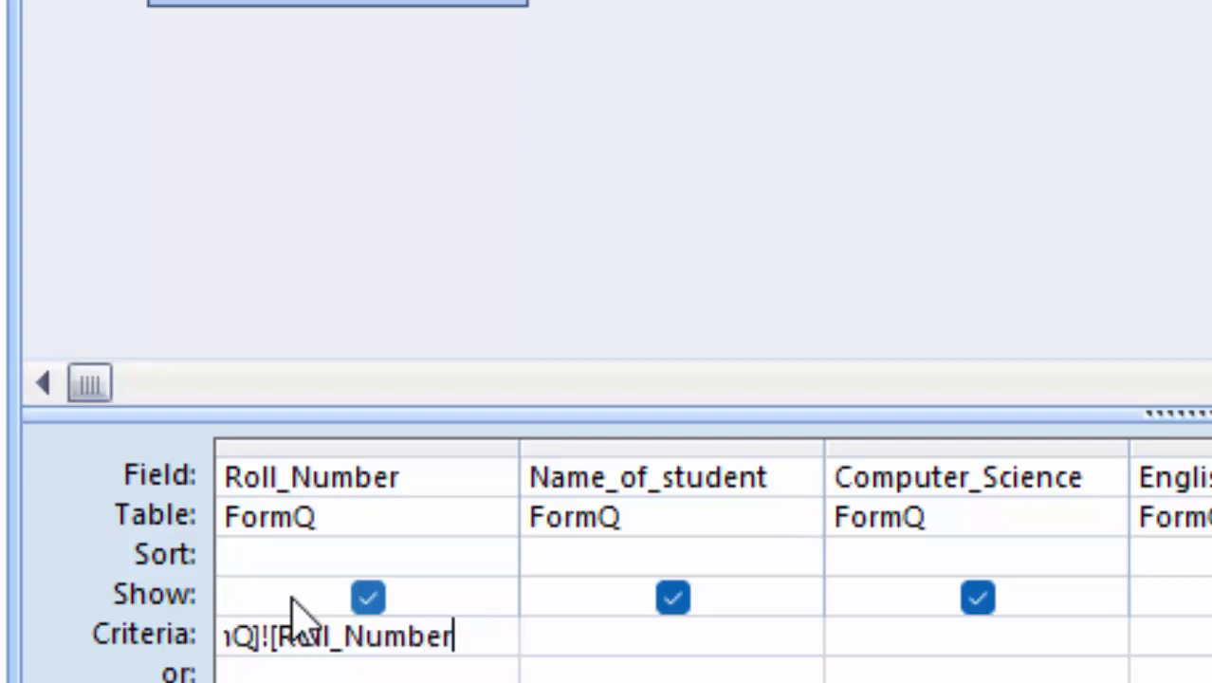
{"action": "type", "text": "]"}
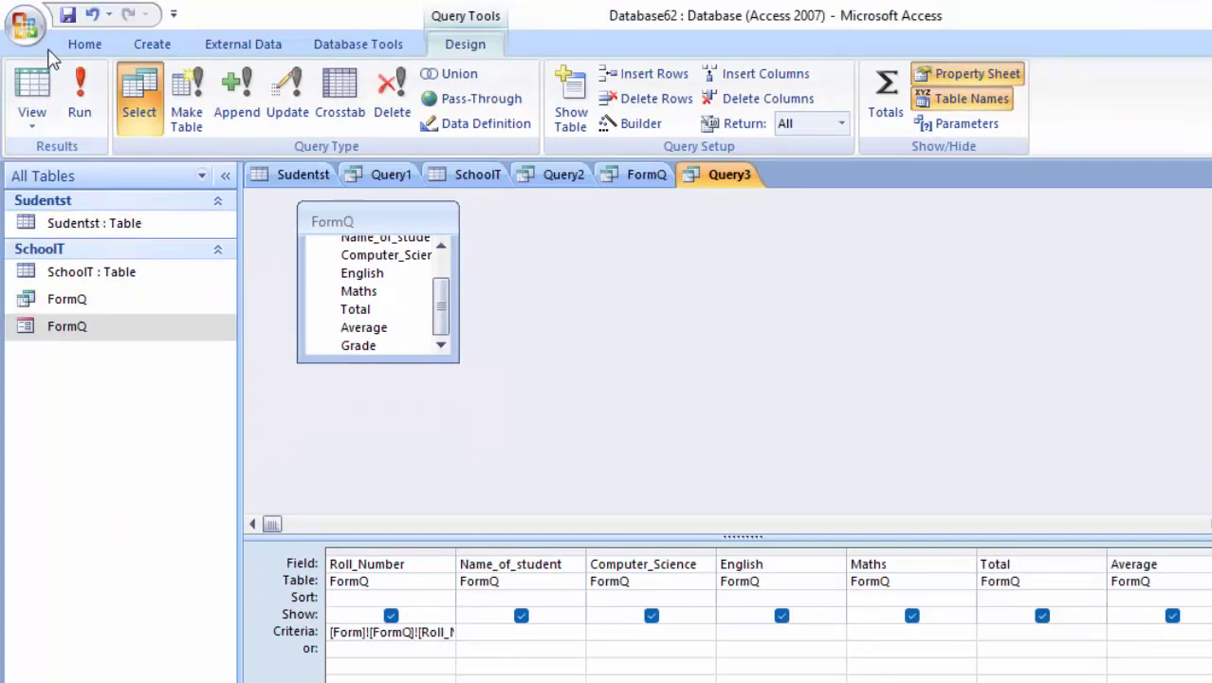
- Save the new query as Myq
{"action": "left_click", "coordinate": [67, 14]}
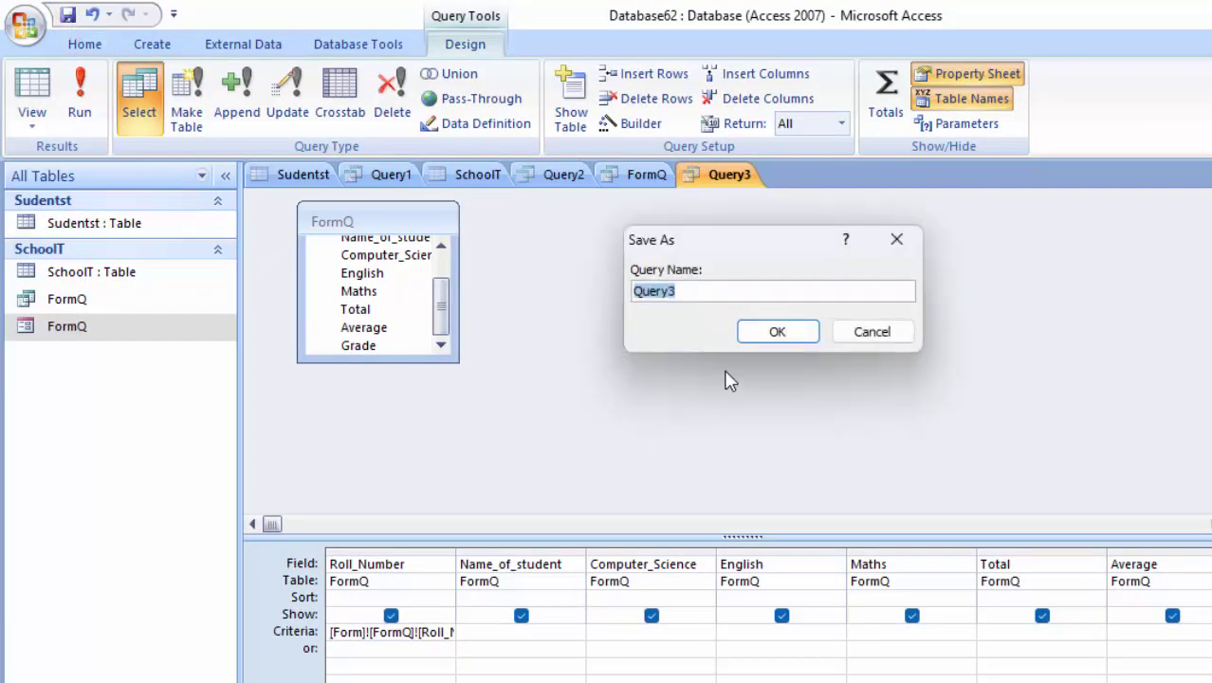
{"action": "key", "text": "BackSpace"}
{"action": "type", "text": "Myq"}
{"action": "left_click", "coordinate": [776, 331]}
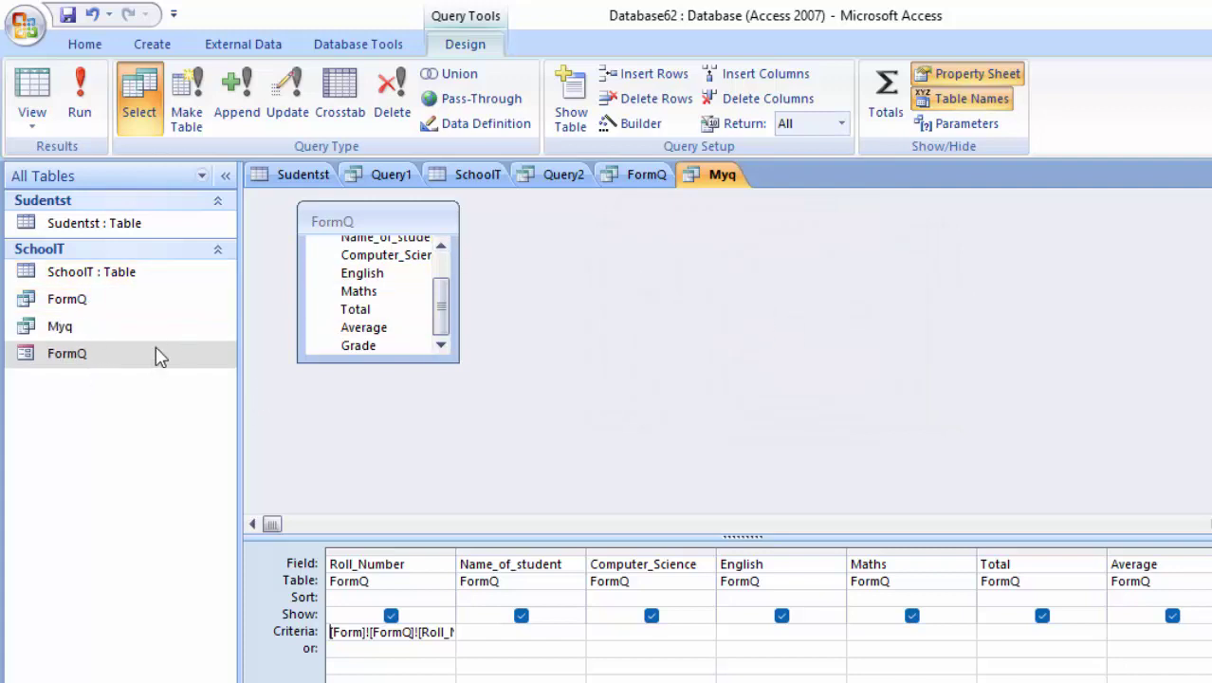
{"action": "left_click", "coordinate": [152, 43]}
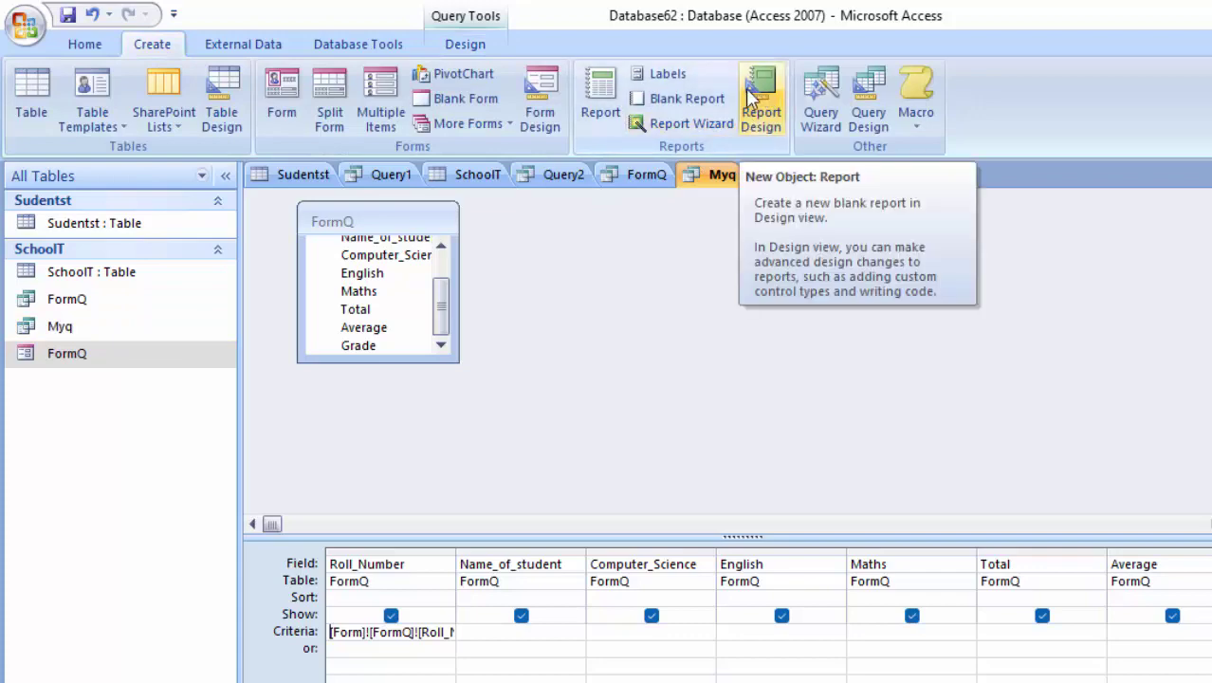
- Start the Report Wizard with all Myq fields, grouped by Roll_Number in intervals of 10s
{"action": "left_click", "coordinate": [690, 123]}
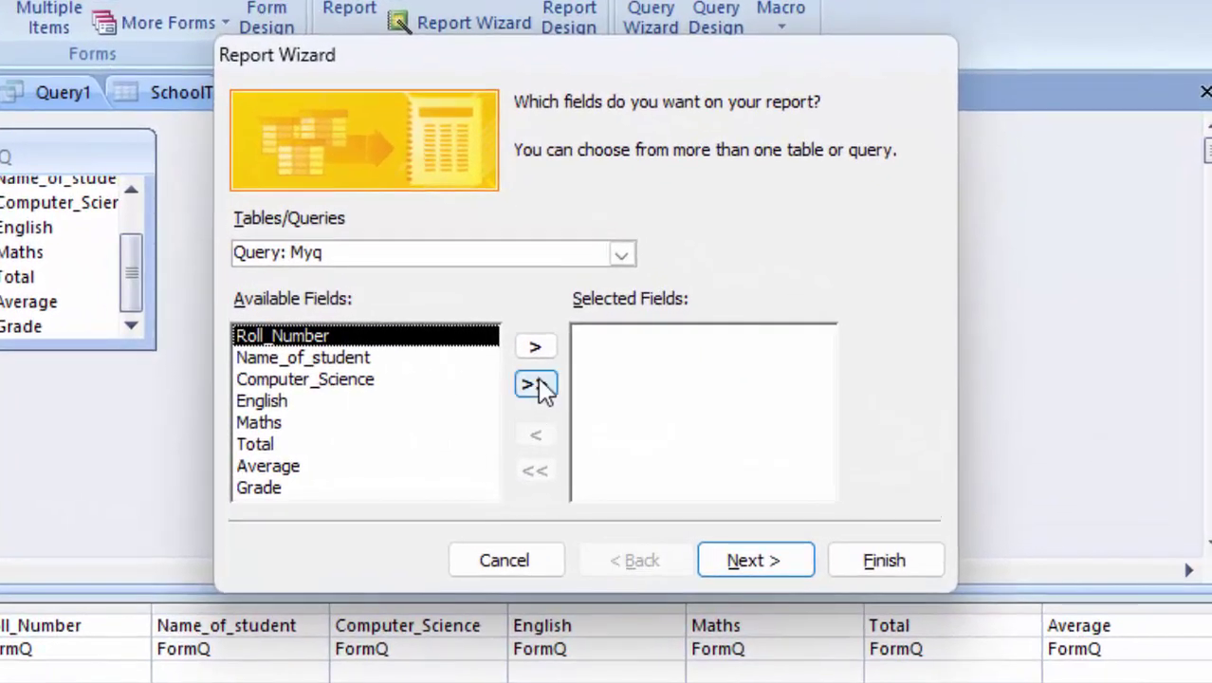
{"action": "left_click", "coordinate": [535, 384]}
{"action": "left_click", "coordinate": [762, 562]}
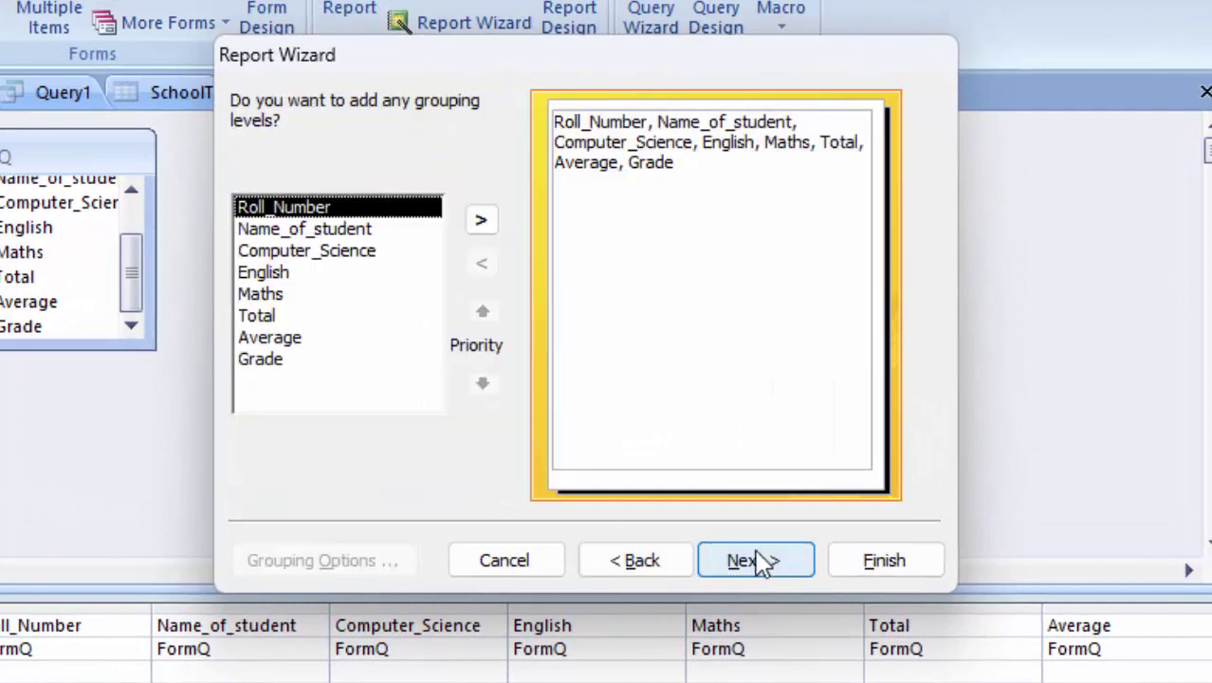
{"action": "left_click", "coordinate": [481, 220]}
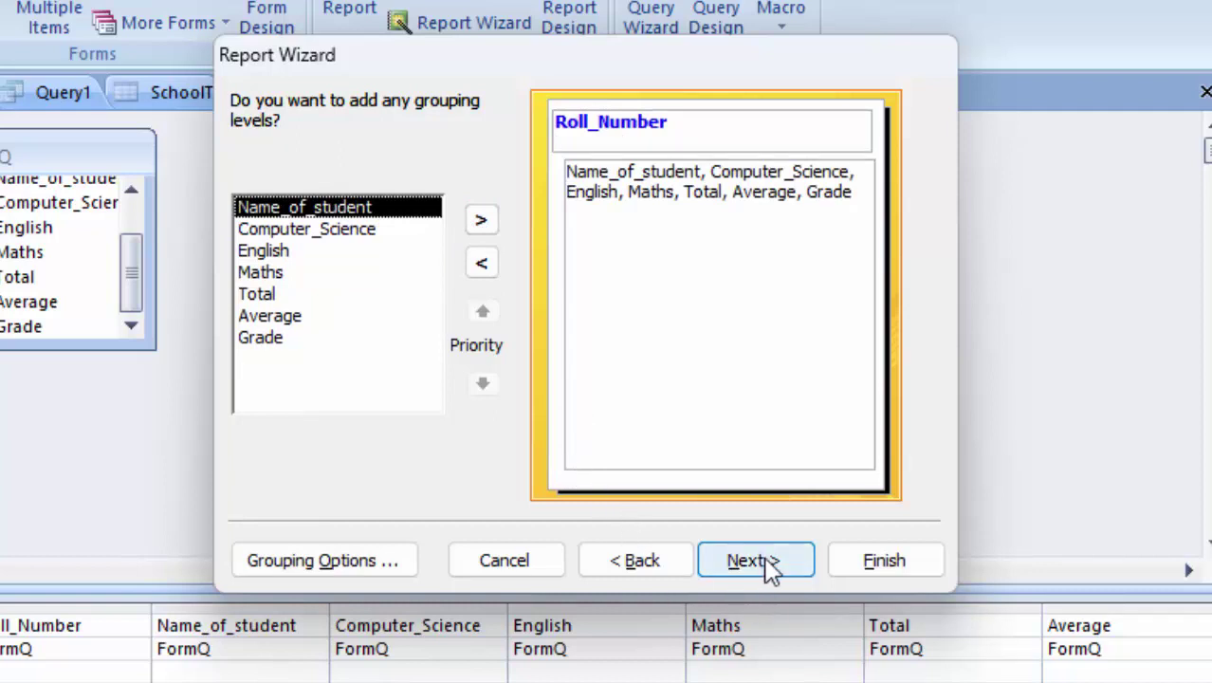
{"action": "left_click", "coordinate": [352, 569]}
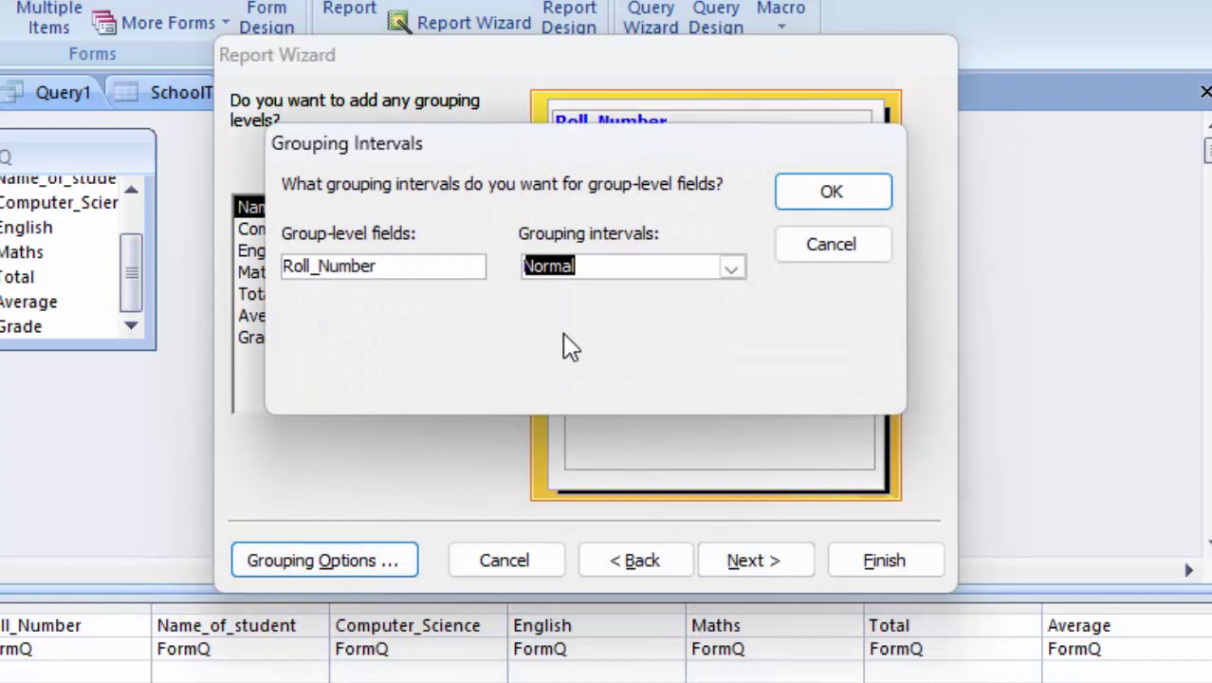
{"action": "left_click", "coordinate": [735, 269]}
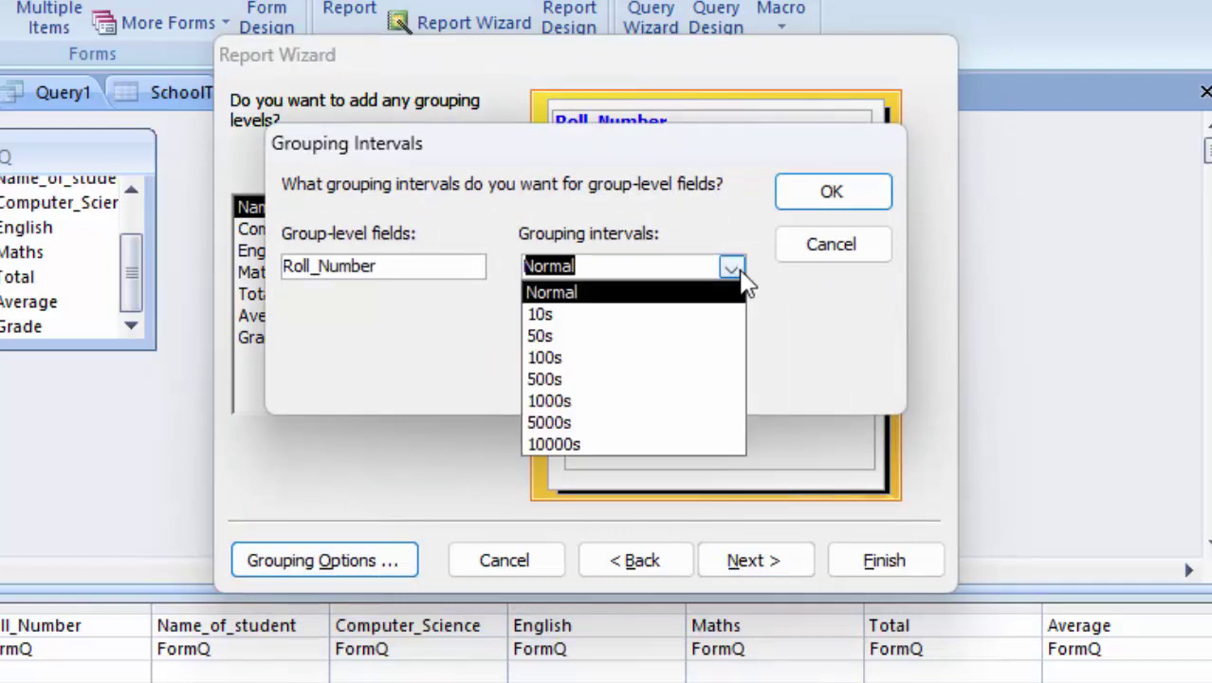
{"action": "left_click", "coordinate": [661, 316]}
{"action": "left_click", "coordinate": [823, 185]}
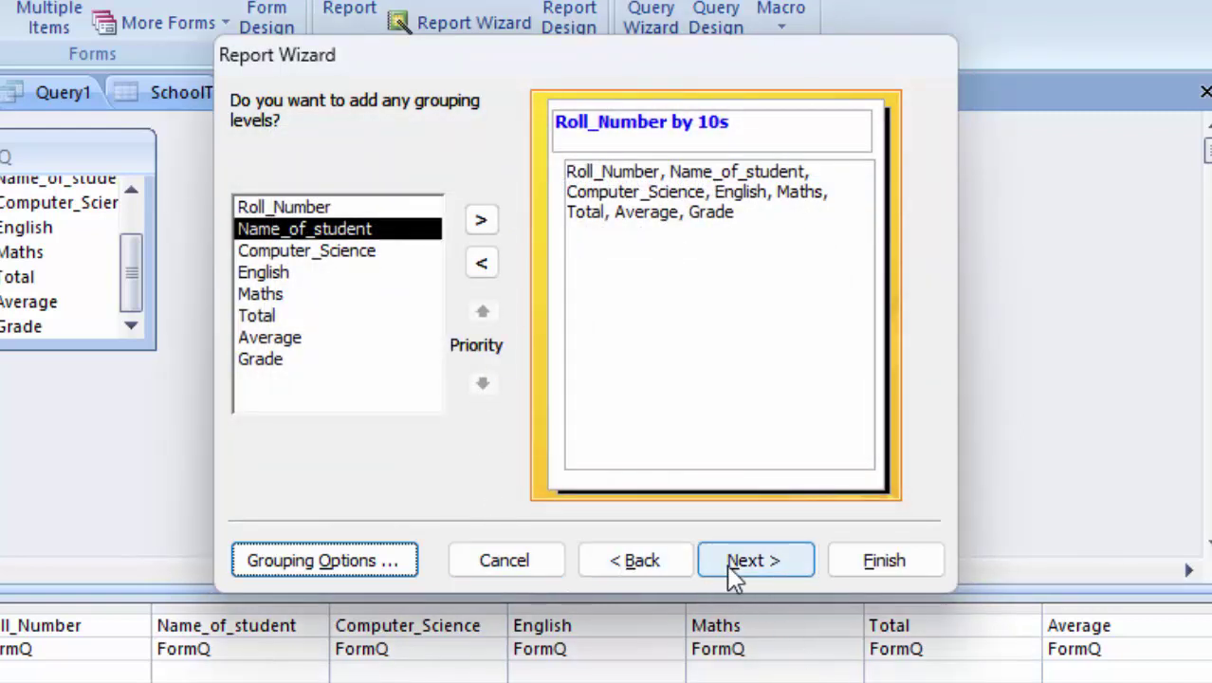
- Choose Block layout, keep the style, and finish the Myq report into Design view
{"action": "left_click", "coordinate": [734, 572]}
{"action": "left_click", "coordinate": [738, 567]}
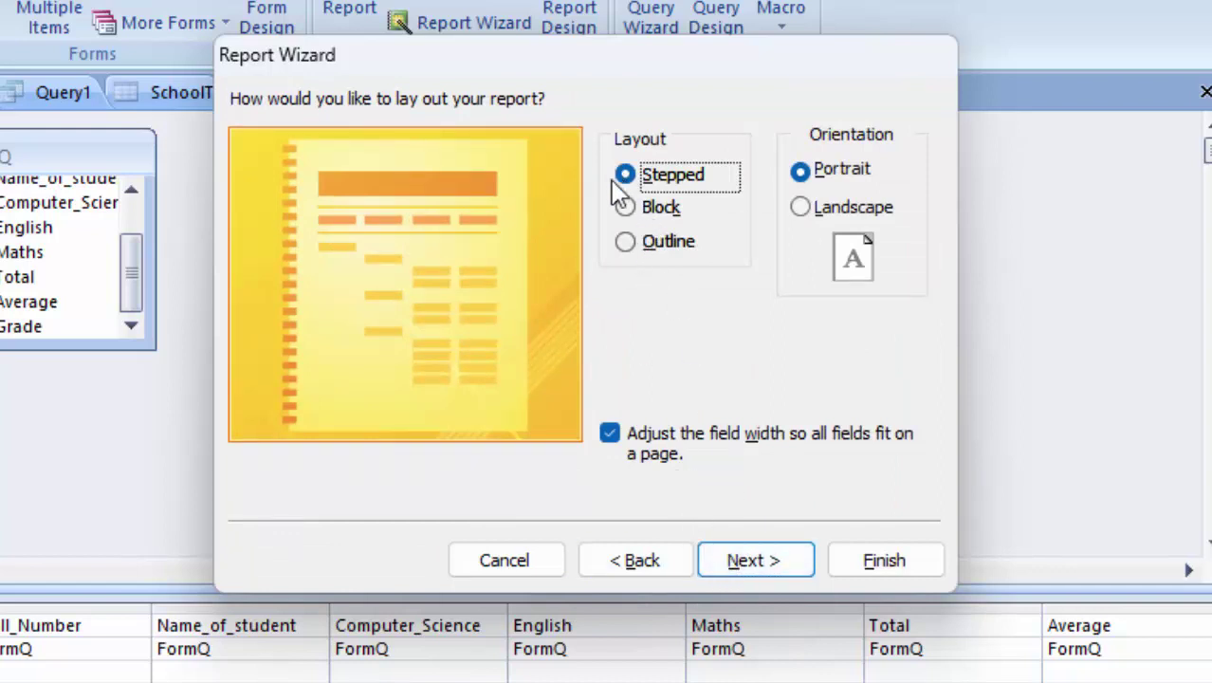
{"action": "left_click", "coordinate": [654, 209]}
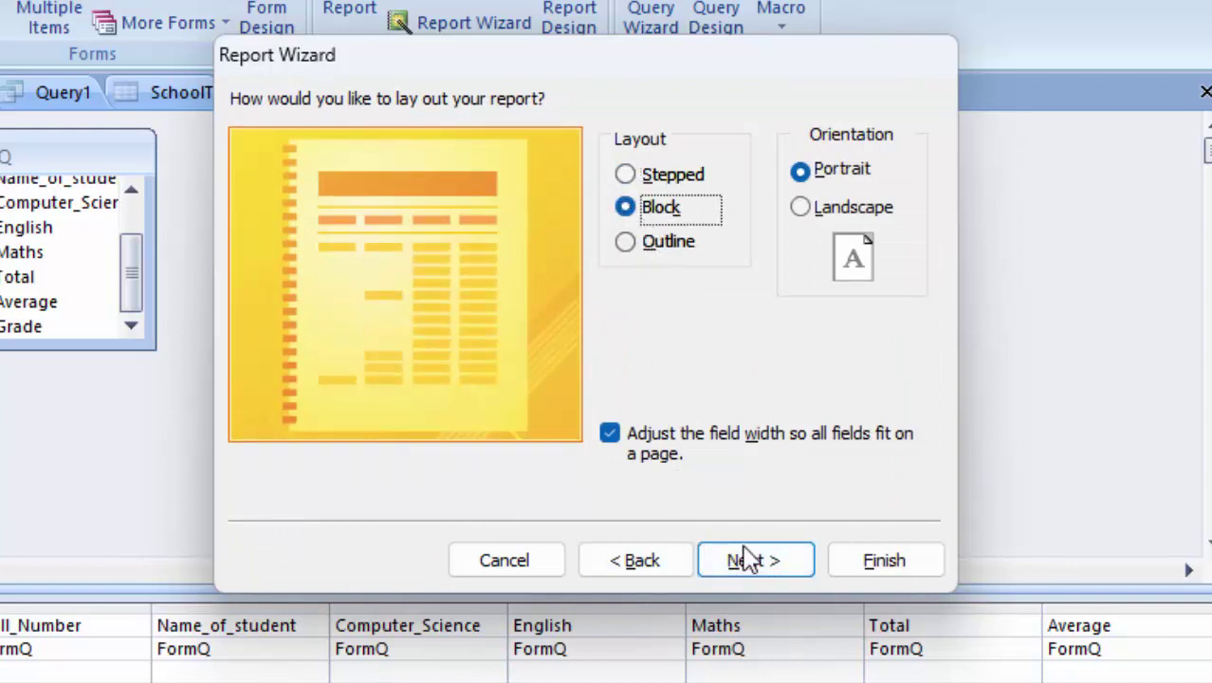
{"action": "left_click", "coordinate": [755, 567]}
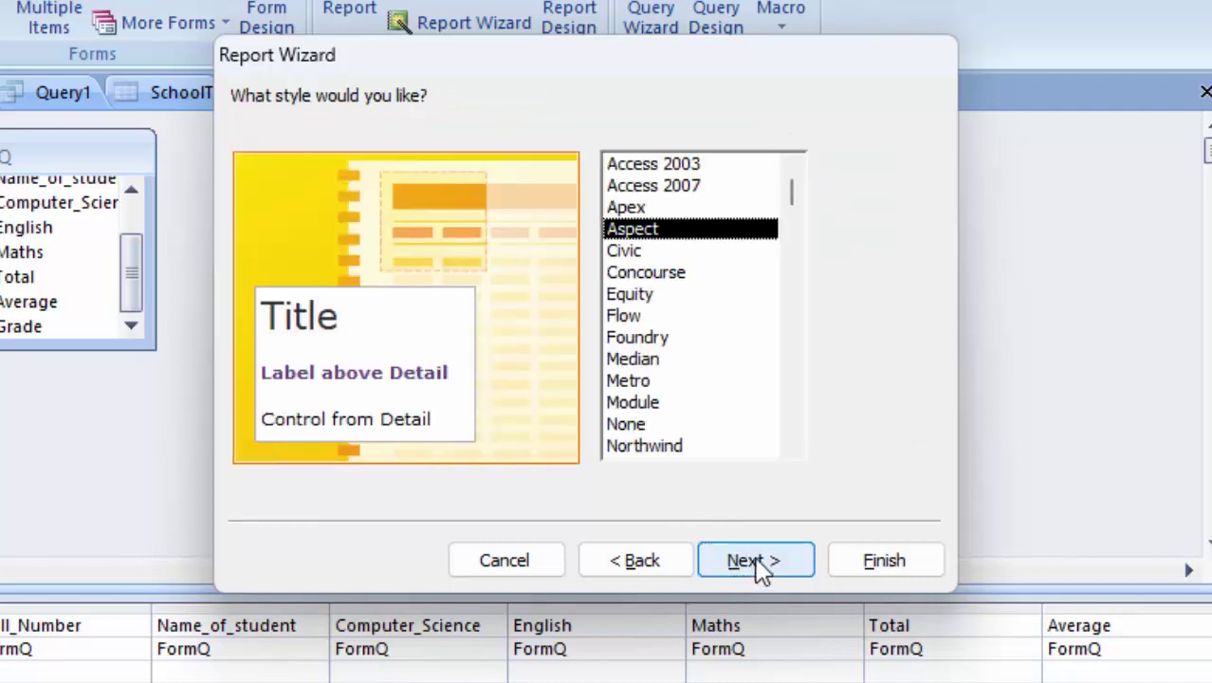
{"action": "left_click", "coordinate": [758, 569]}
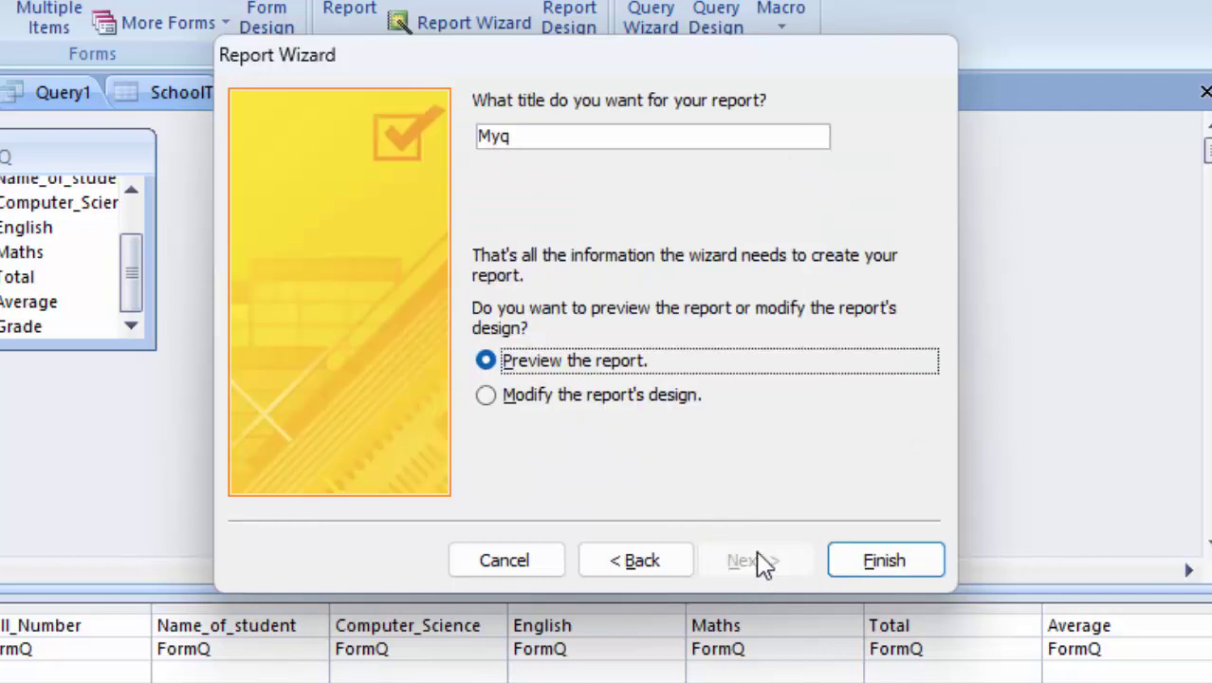
{"action": "left_click", "coordinate": [612, 400]}
{"action": "left_click", "coordinate": [882, 560]}
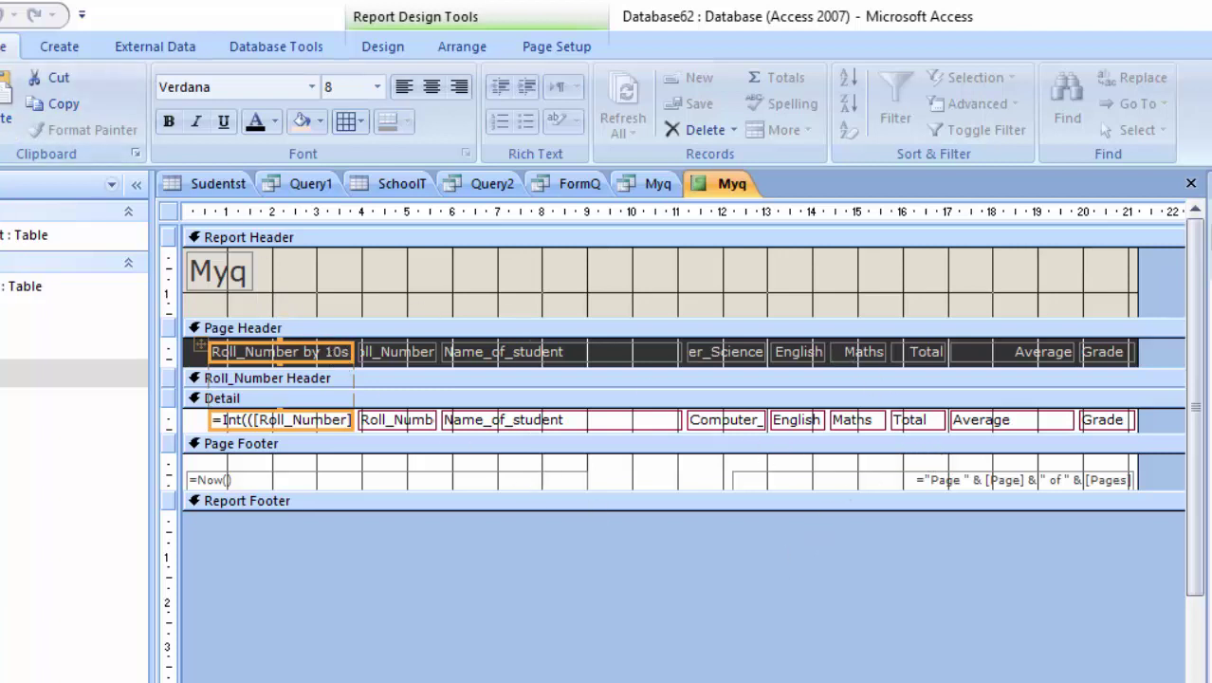
- Open Myq in Report View, pick roll 2 on FormQ, refresh, and confirm roll number 4
{"action": "key", "text": "ctrl+period"}
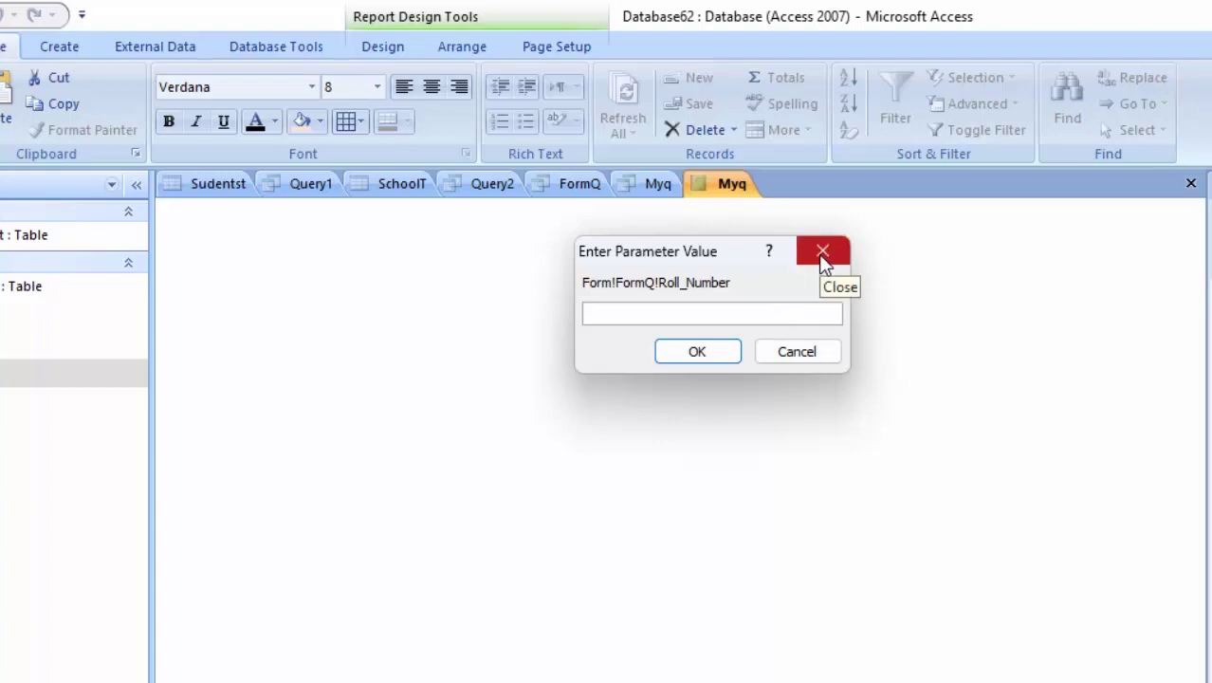
{"action": "type", "text": "1"}
{"action": "left_click", "coordinate": [736, 350]}
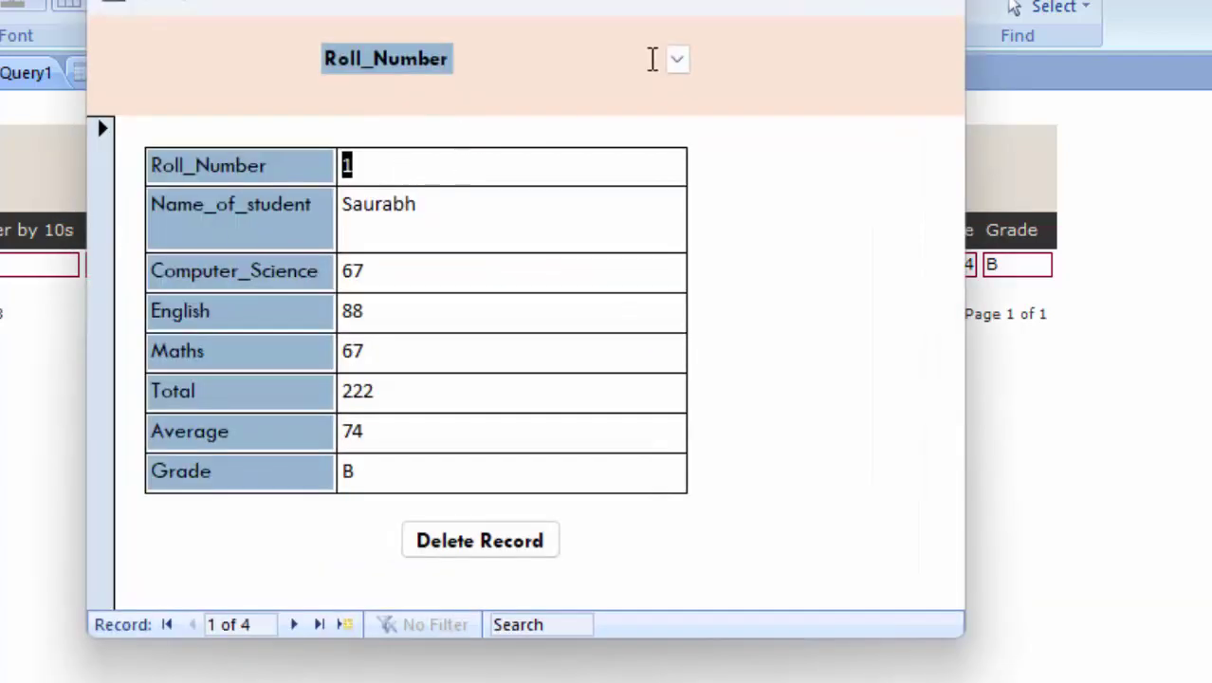
{"action": "left_click", "coordinate": [676, 59]}
{"action": "left_click", "coordinate": [557, 120]}
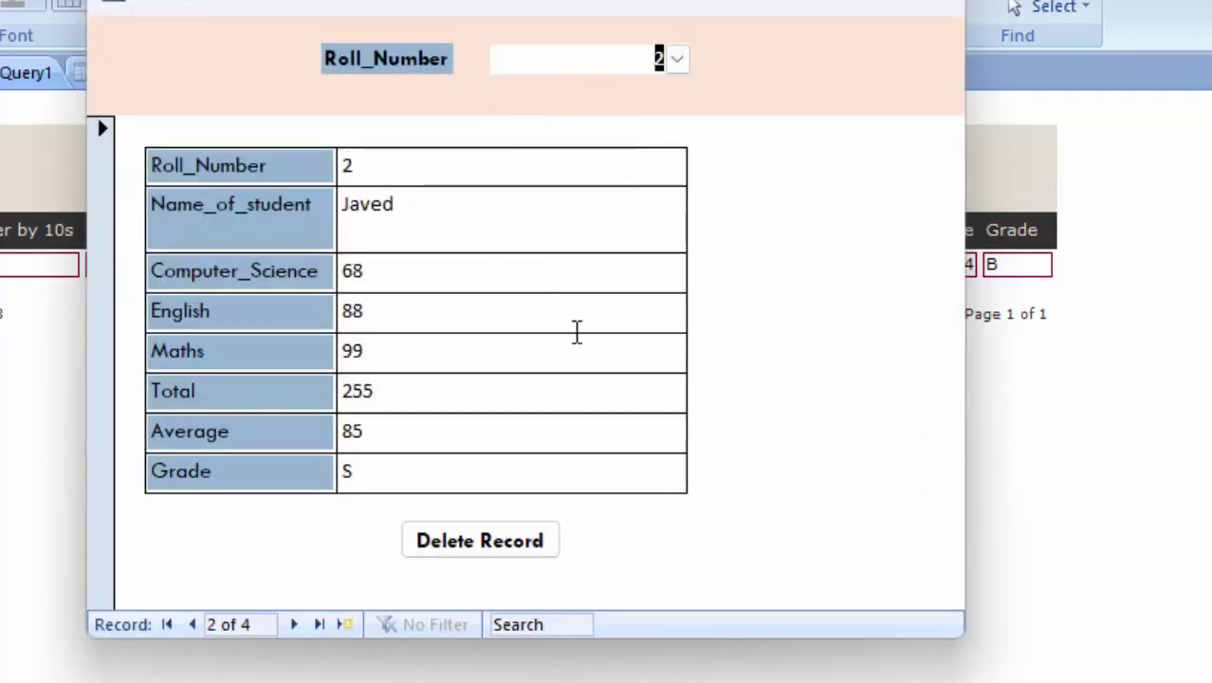
{"action": "left_click", "coordinate": [798, 3]}
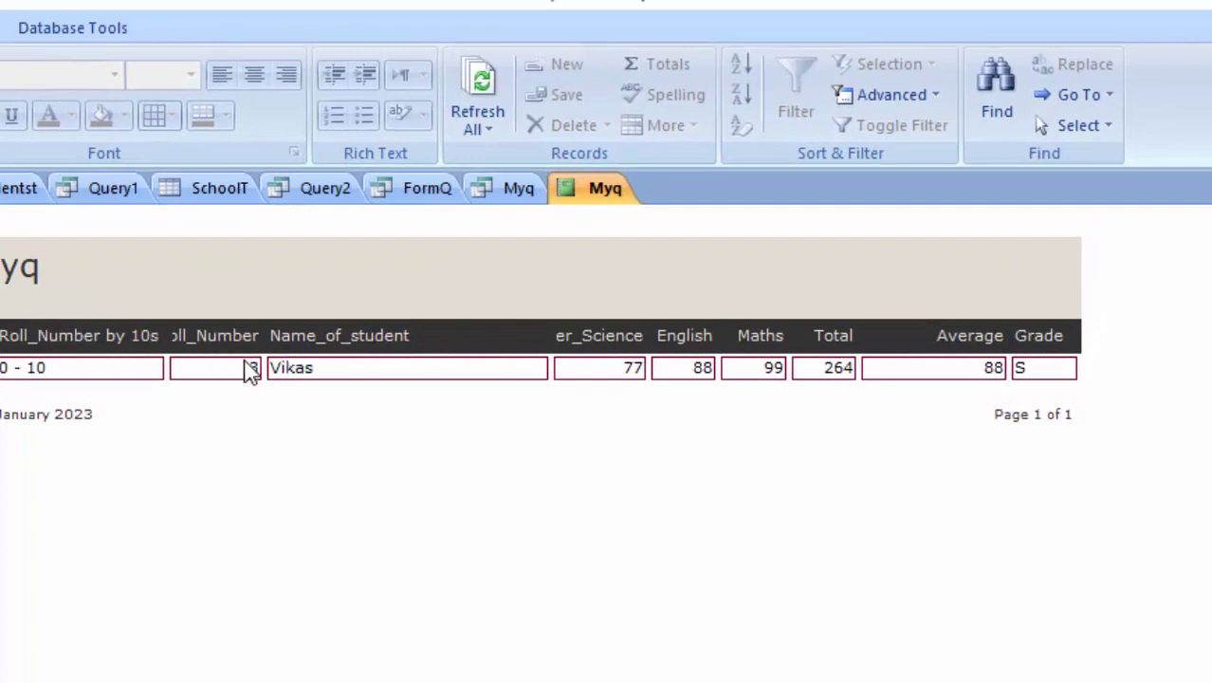
{"action": "left_click", "coordinate": [484, 119]}
{"action": "type", "text": "4"}
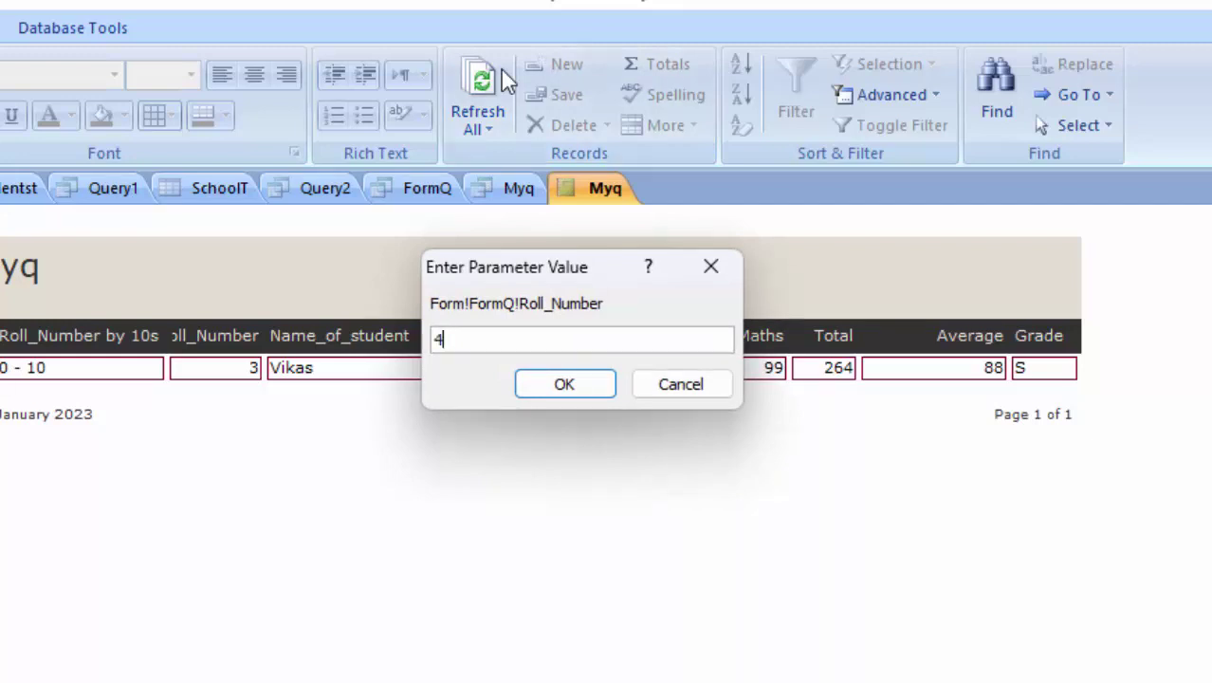
{"action": "key", "text": "Return"}
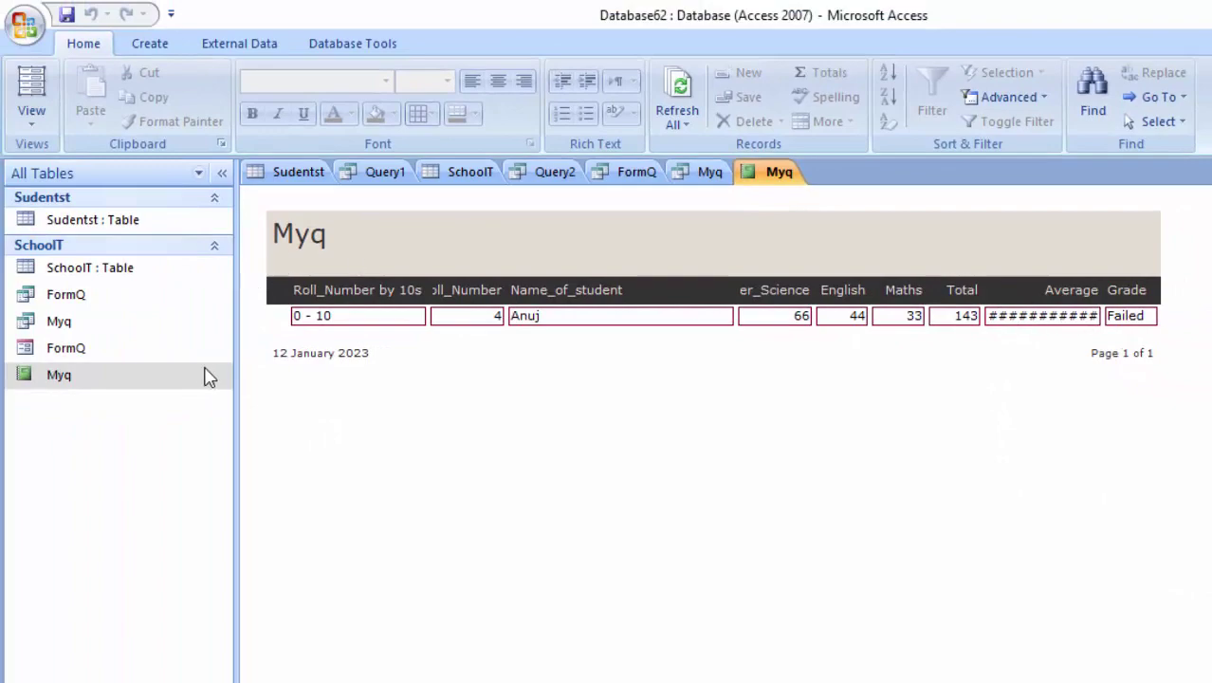
- Reopen the Myq report in Design View and narrow the Name_of_student text box
{"action": "right_click", "coordinate": [192, 374]}
{"action": "left_click", "coordinate": [248, 438]}
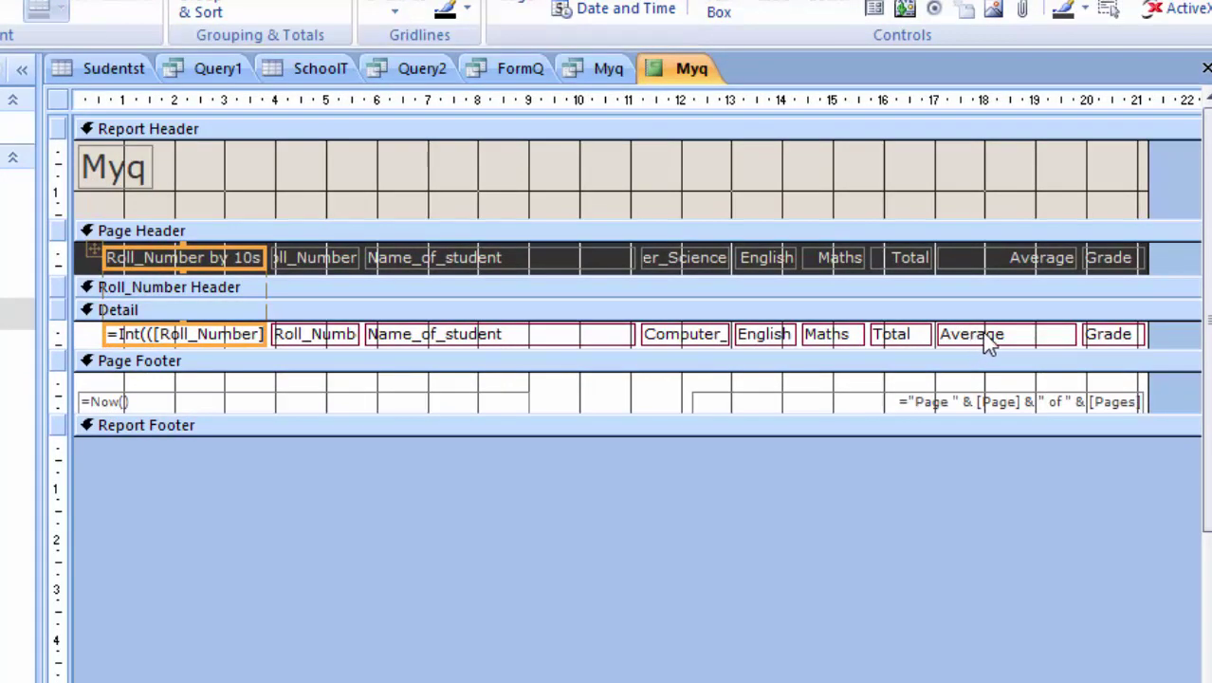
{"action": "left_click", "coordinate": [542, 340]}
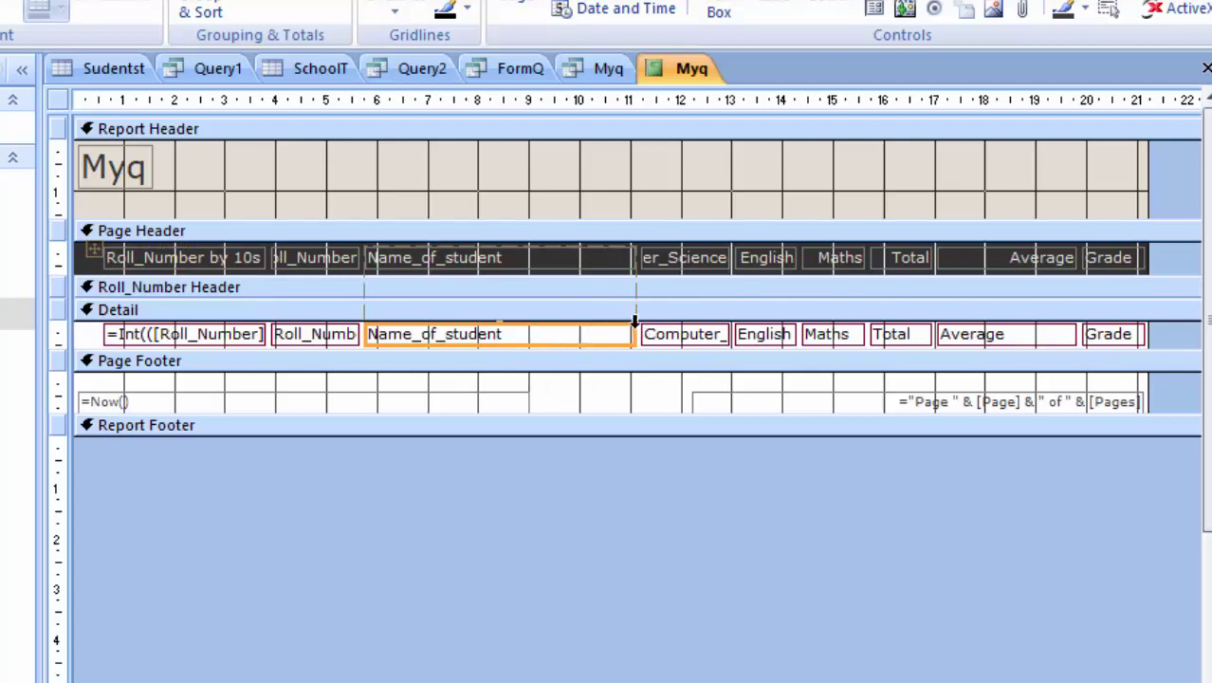
{"action": "left_click_drag", "start_coordinate": [635, 332], "coordinate": [517, 346]}
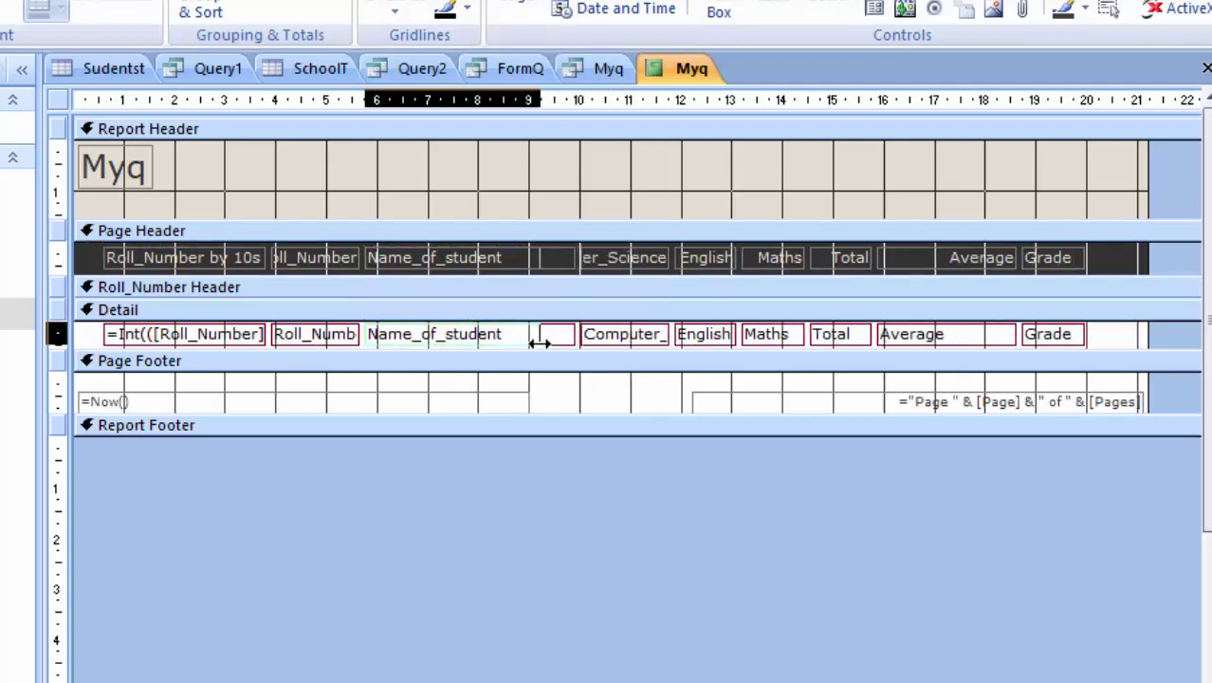
- Widen the Grade and Average column headings, shifting Grade further right
{"action": "left_click", "coordinate": [591, 342]}
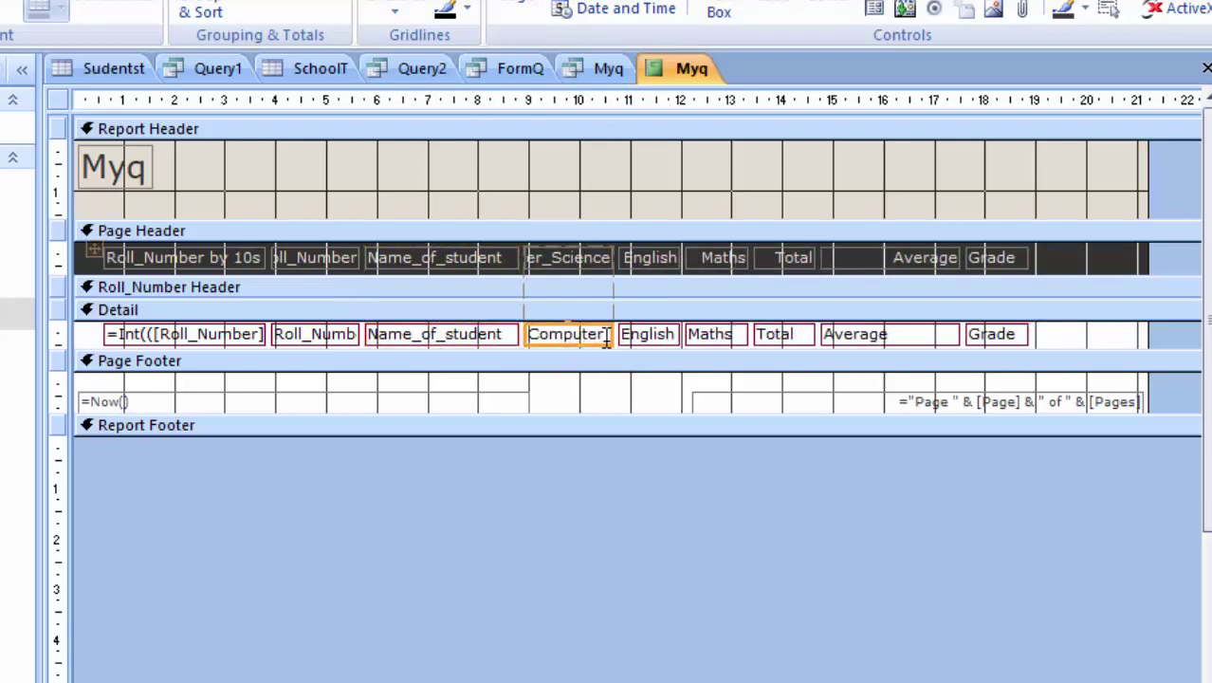
{"action": "left_click", "coordinate": [888, 336]}
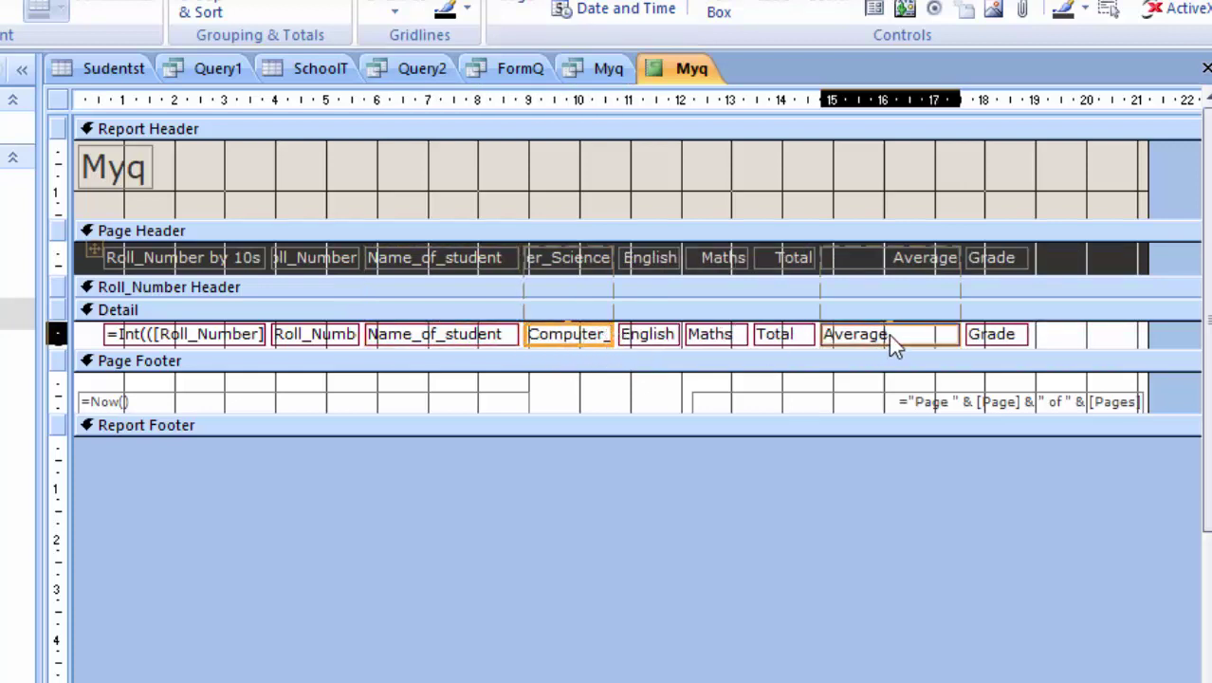
{"action": "left_click", "coordinate": [1015, 260]}
{"action": "left_click_drag", "start_coordinate": [1030, 258], "coordinate": [1091, 264]}
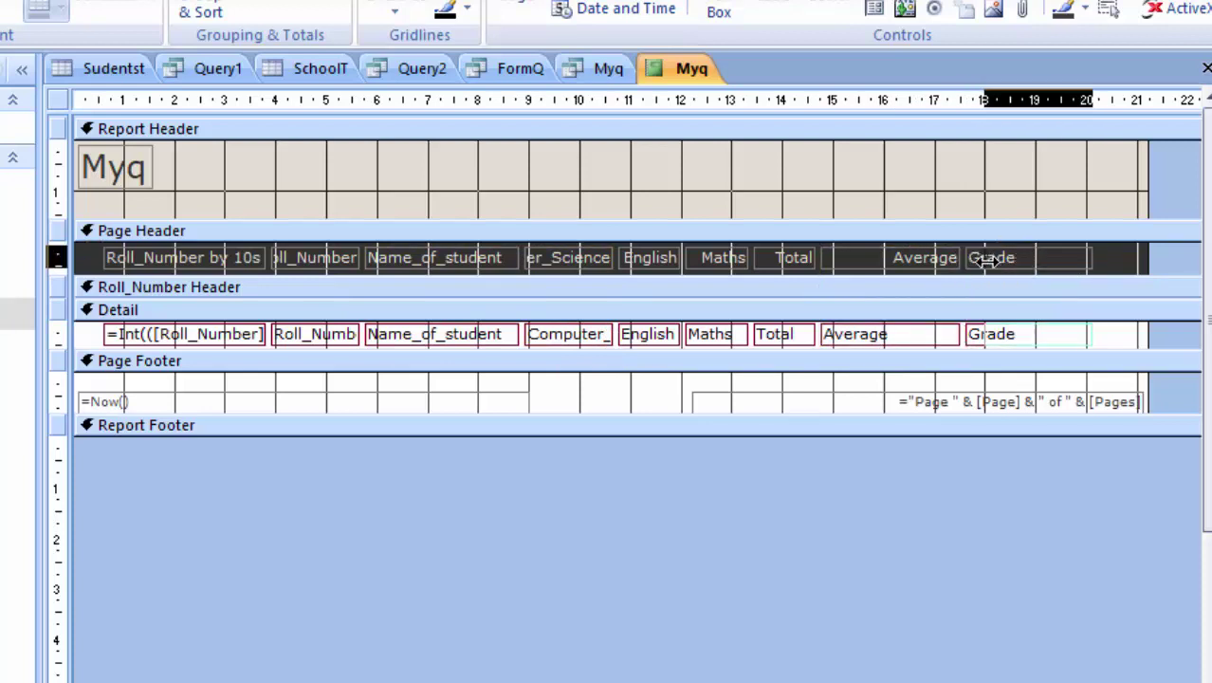
{"action": "left_click_drag", "start_coordinate": [967, 256], "coordinate": [998, 258]}
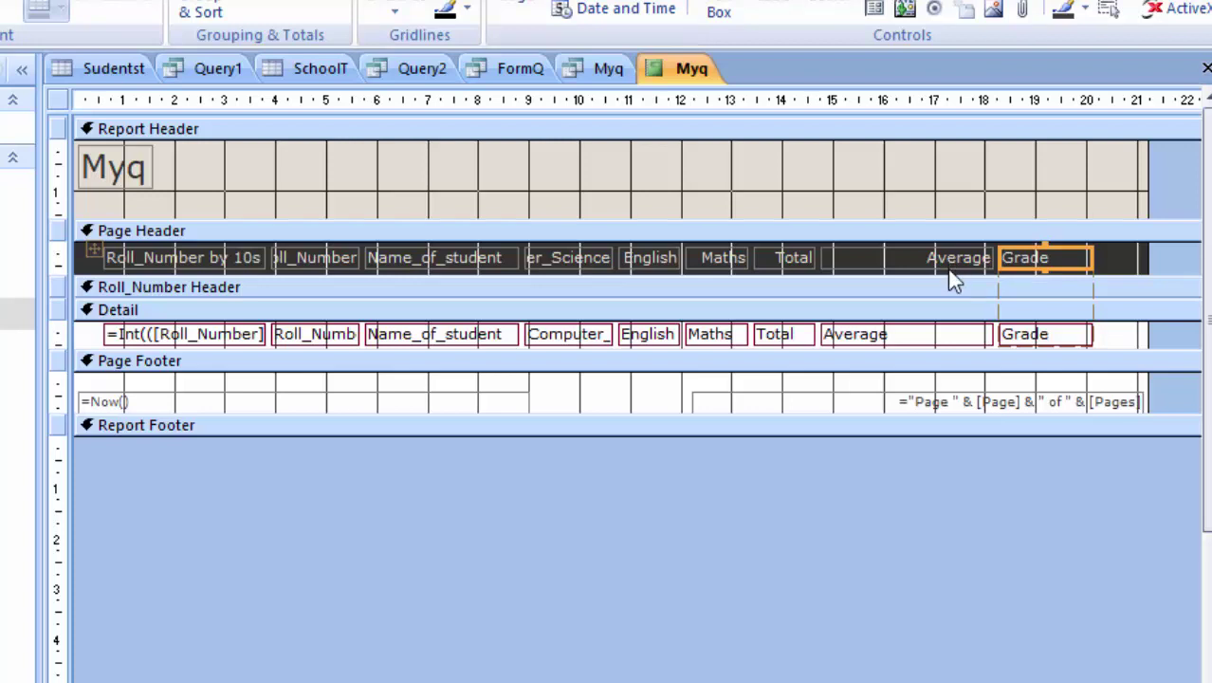
{"action": "left_click", "coordinate": [947, 269]}
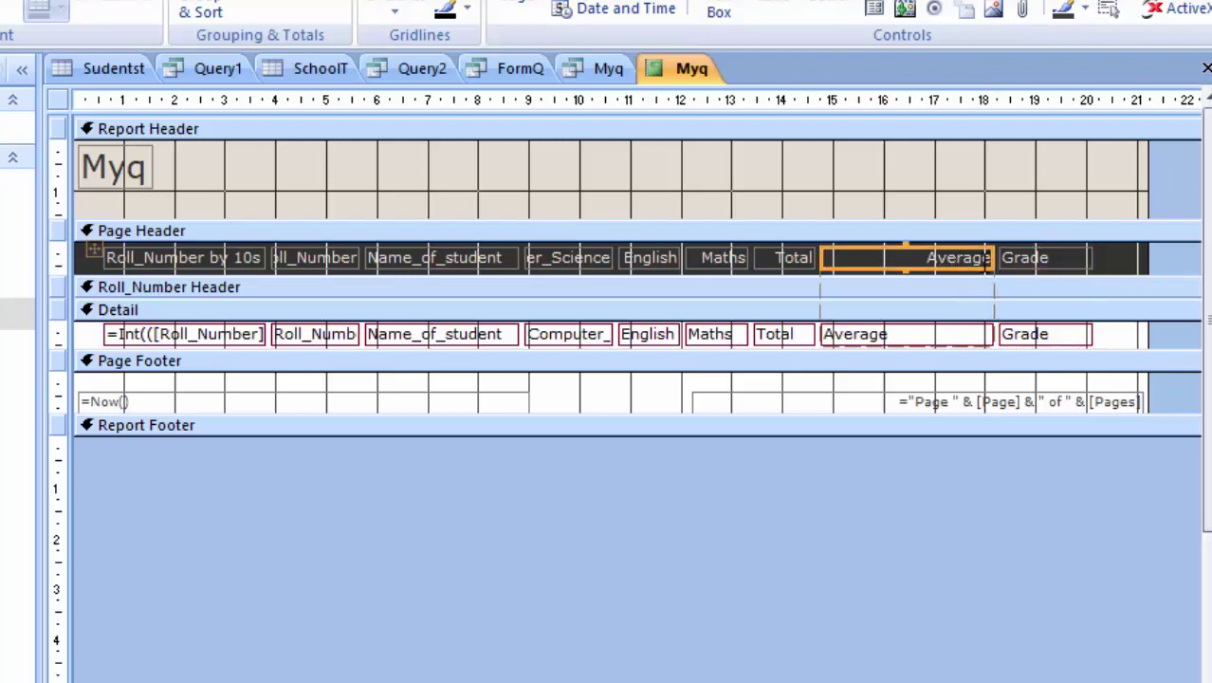
{"action": "left_click", "coordinate": [969, 274]}
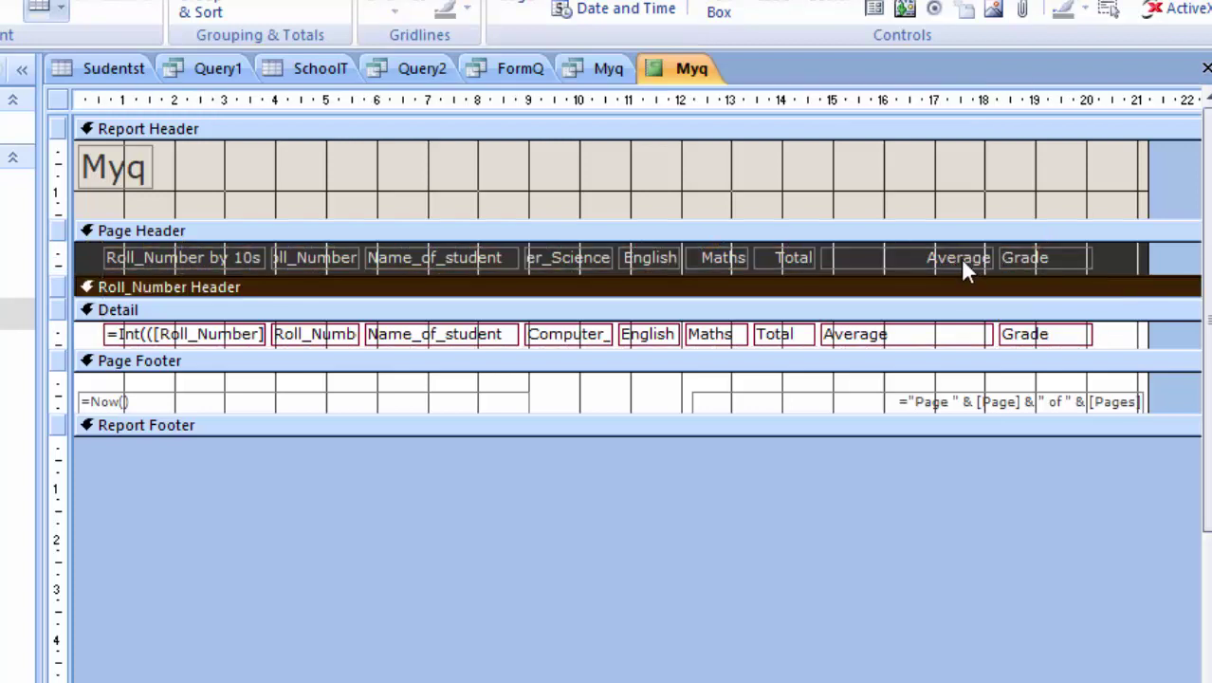
{"action": "left_click", "coordinate": [963, 260]}
{"action": "left_click_drag", "start_coordinate": [988, 260], "coordinate": [1041, 258]}
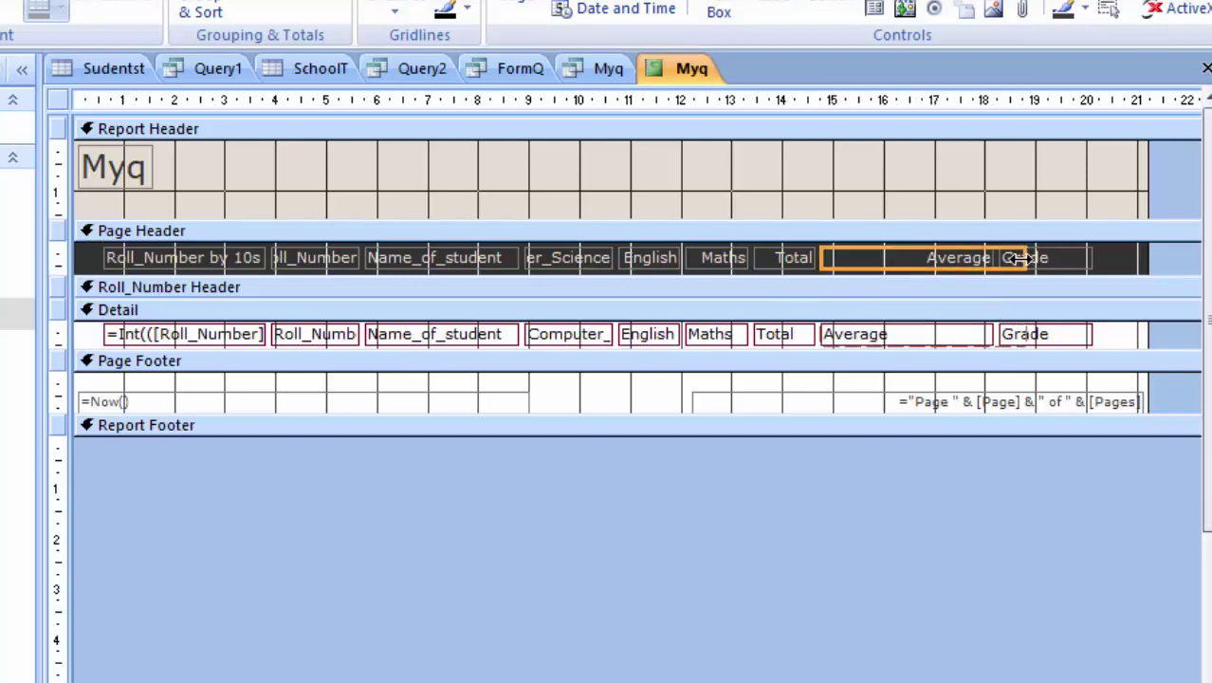
- Preview the Myq report for roll number 2, showing total 255, average 85, grade S
{"action": "left_click", "coordinate": [10, 14]}
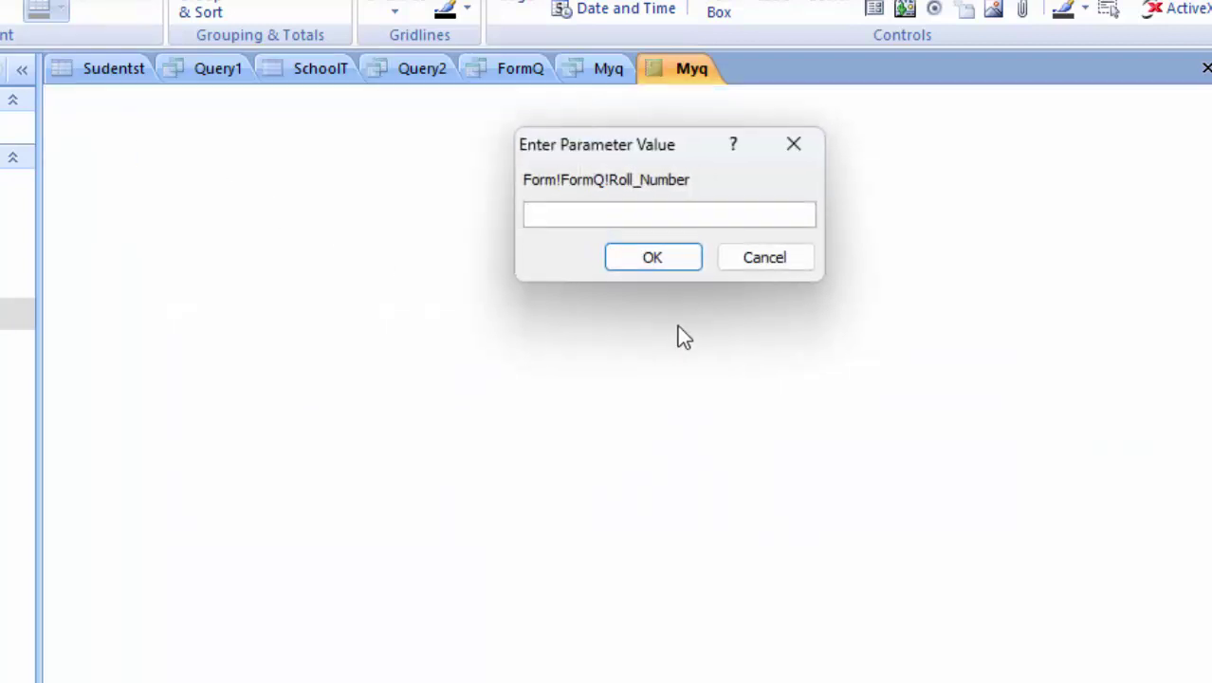
{"action": "type", "text": "2"}
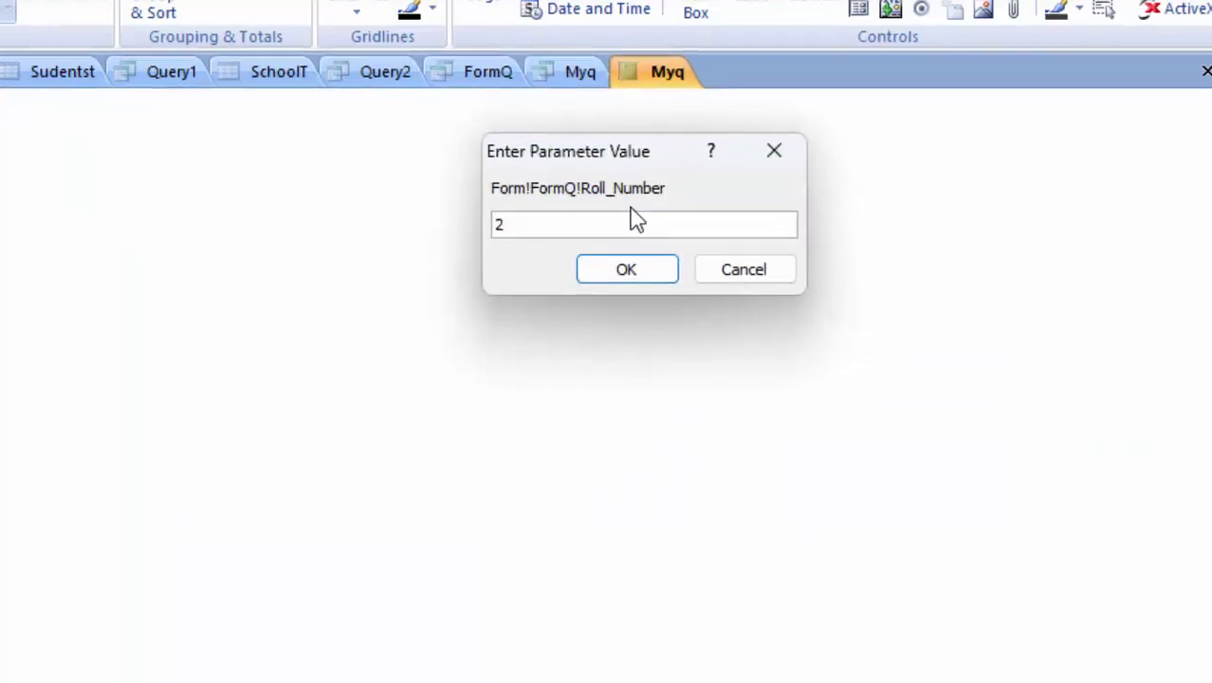
{"action": "key", "text": "Return"}
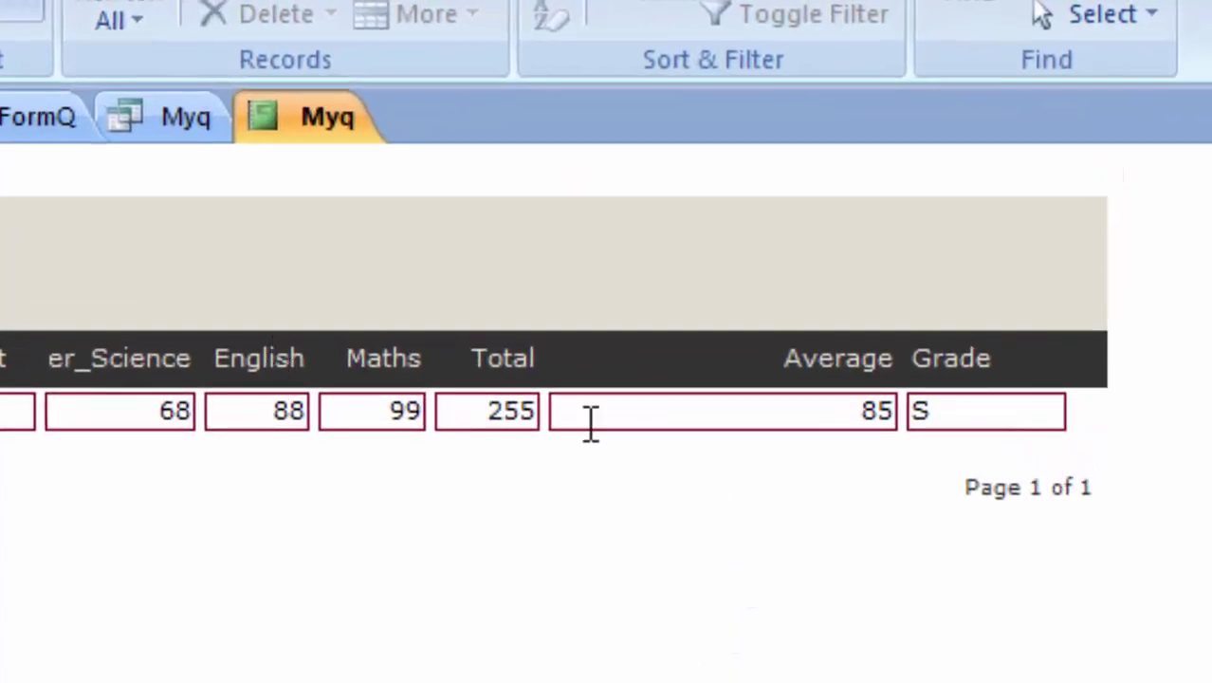